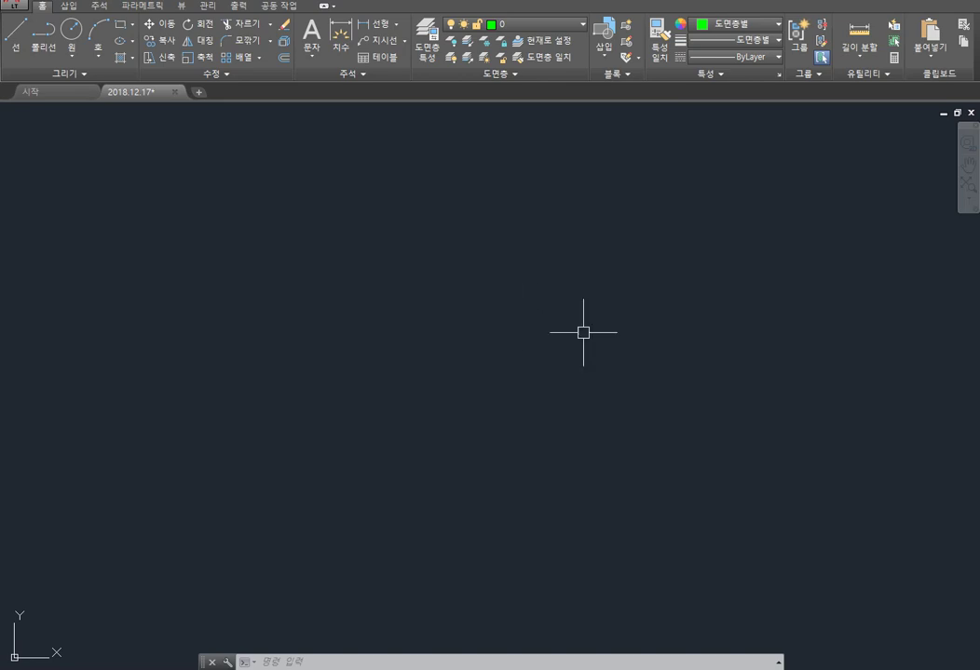
Step: On layer 0, draw a 96-long horizontal base line for the shaft profile
{"action": "key", "text": "Escape"}
{"action": "key", "text": "Escape"}
{"action": "key", "text": "Escape"}
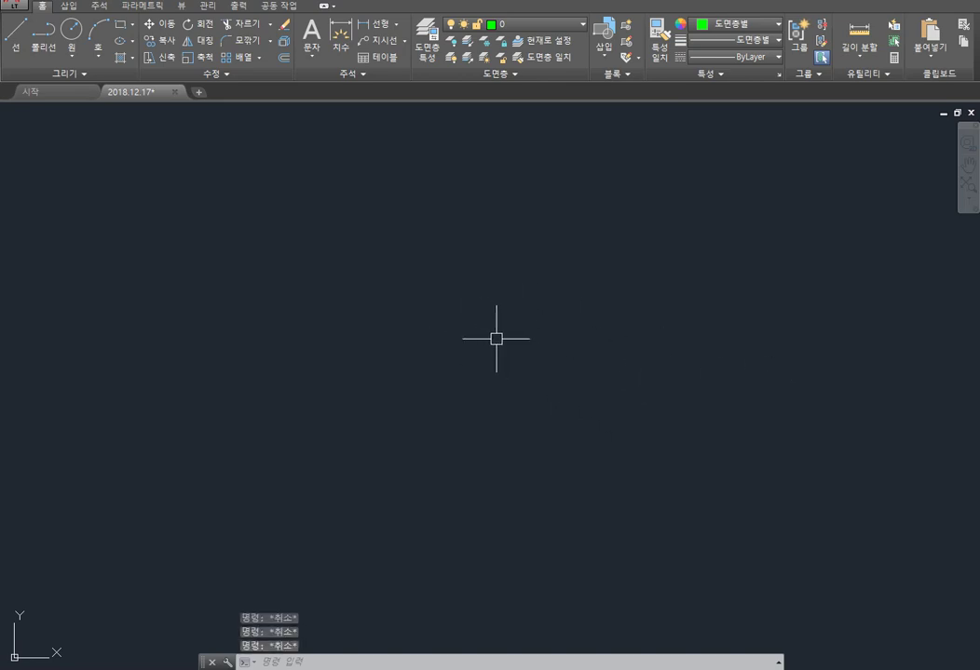
{"action": "left_click", "coordinate": [526, 24]}
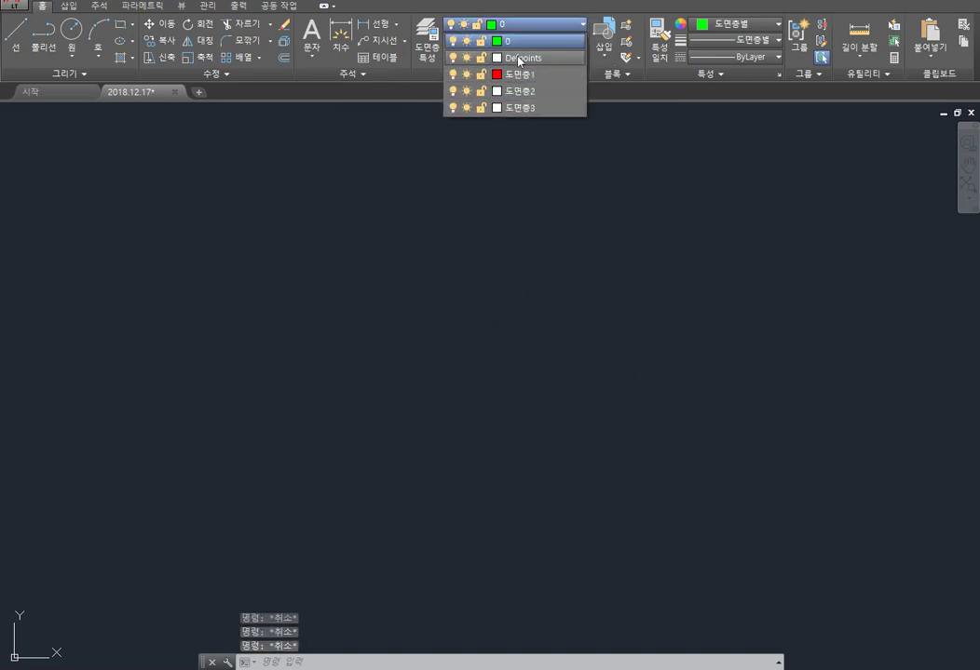
{"action": "left_click", "coordinate": [527, 156]}
{"action": "type", "text": "ㄴ"}
{"action": "key", "text": "Return"}
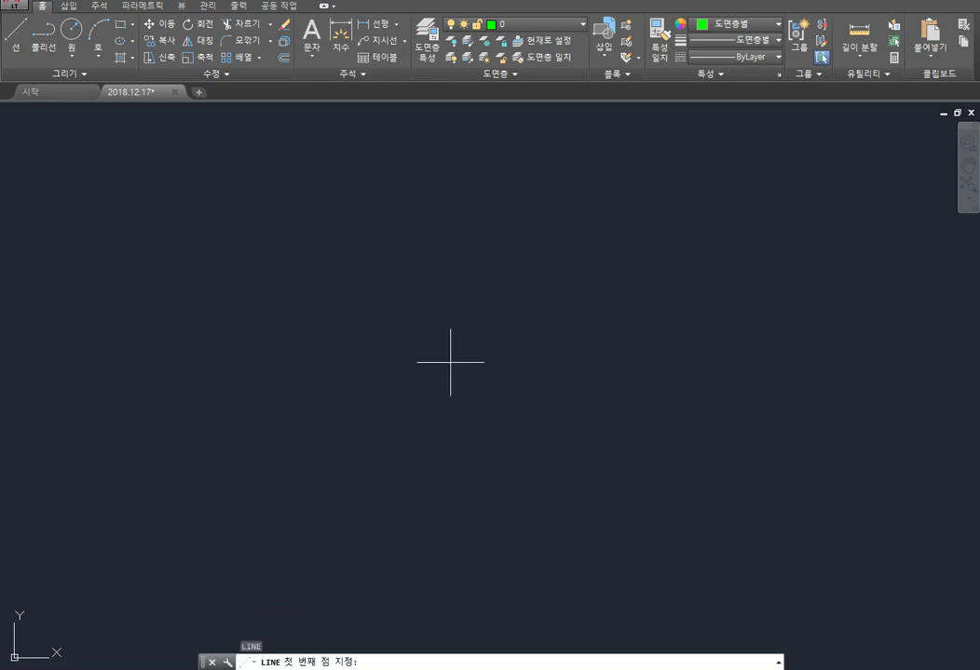
{"action": "left_click", "coordinate": [277, 403]}
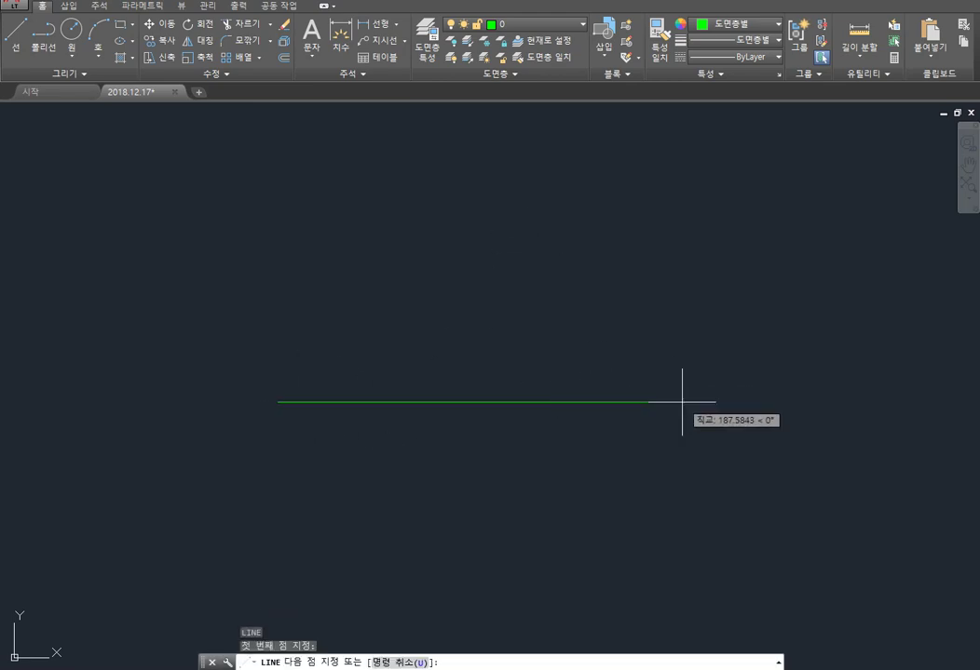
{"action": "type", "text": "96"}
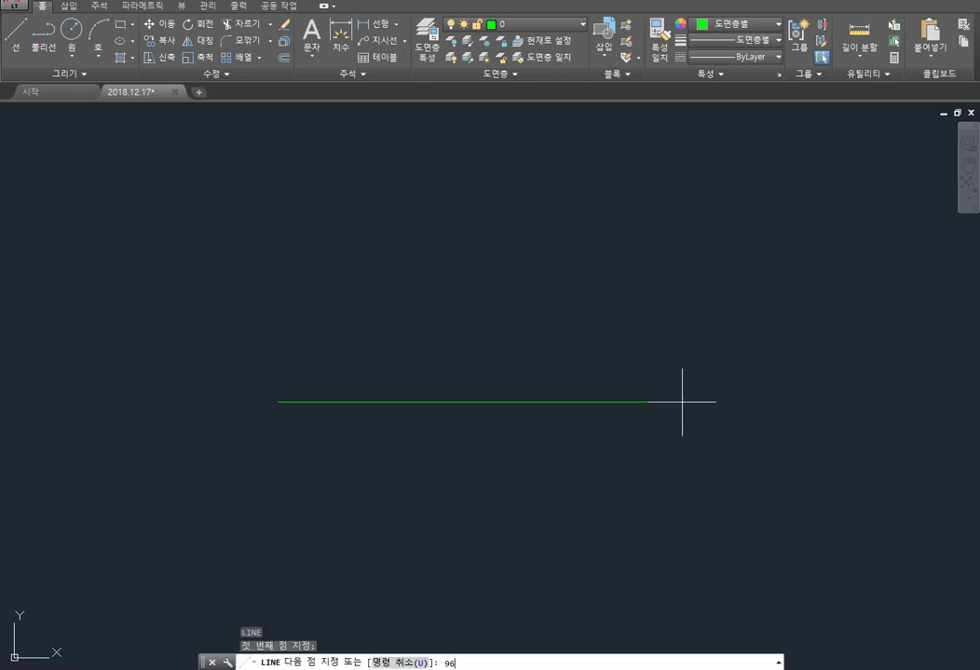
{"action": "key", "text": "Return"}
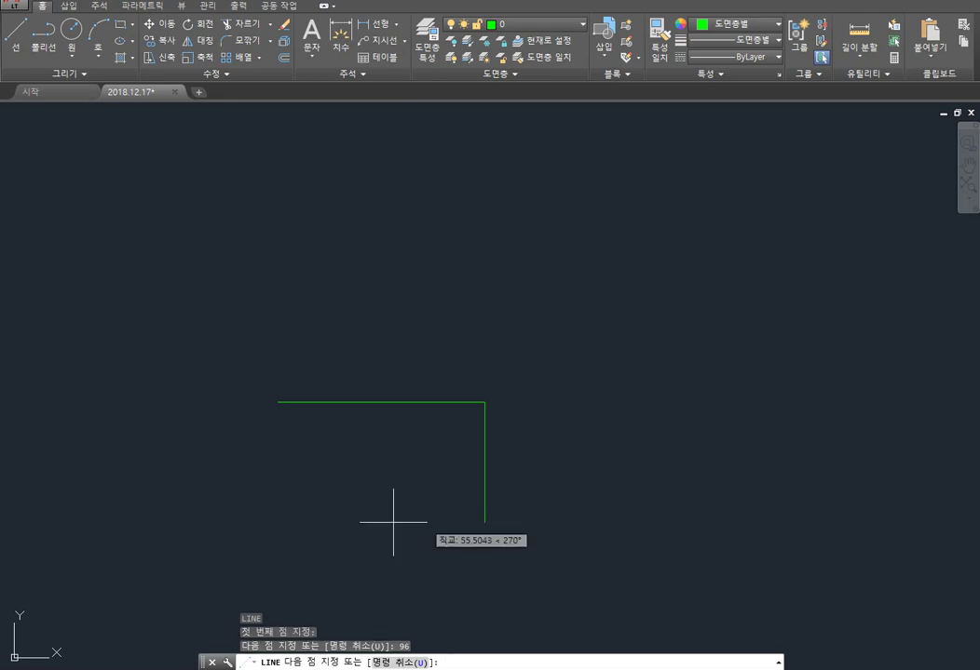
{"action": "key", "text": "Escape"}
{"action": "scroll", "coordinate": [332, 403], "scroll_direction": "up", "scroll_amount": 4}
{"action": "middle_click_drag", "start_coordinate": [366, 402], "coordinate": [406, 427]}
{"action": "key", "text": "Escape"}
{"action": "key", "text": "Escape"}
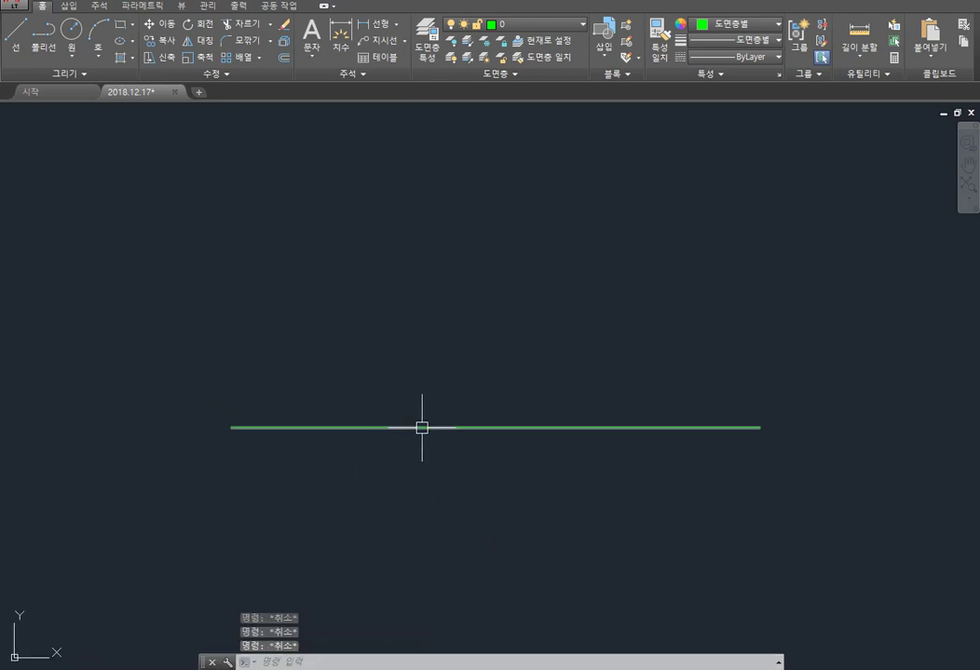
Step: Offset the base line 59 units upward to form the top edge
{"action": "type", "text": "o"}
{"action": "key", "text": "Return"}
{"action": "type", "text": "59"}
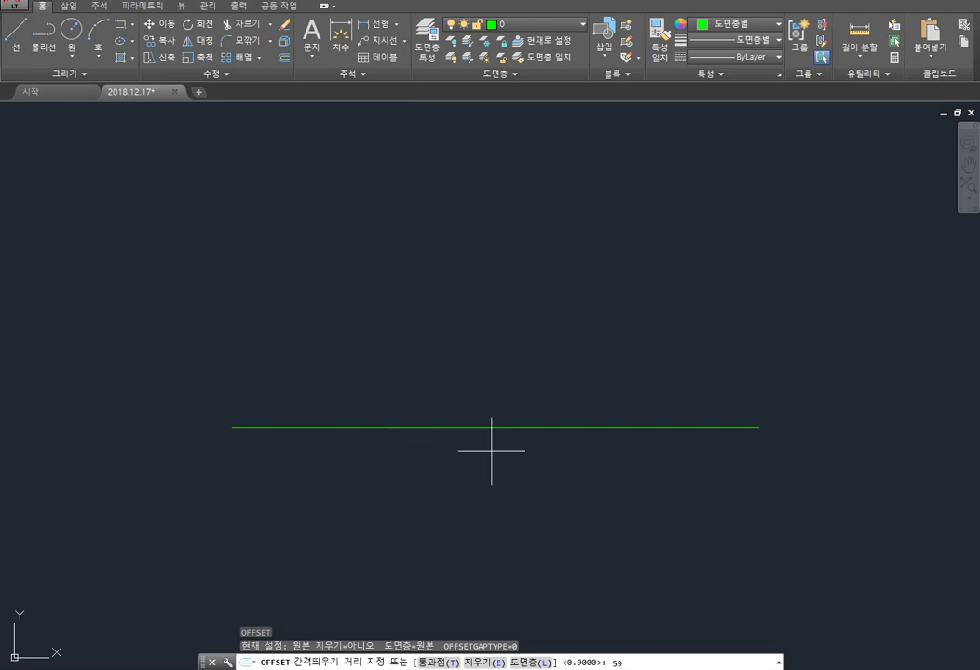
{"action": "key", "text": "Return"}
{"action": "left_click", "coordinate": [451, 428]}
{"action": "left_click", "coordinate": [564, 325]}
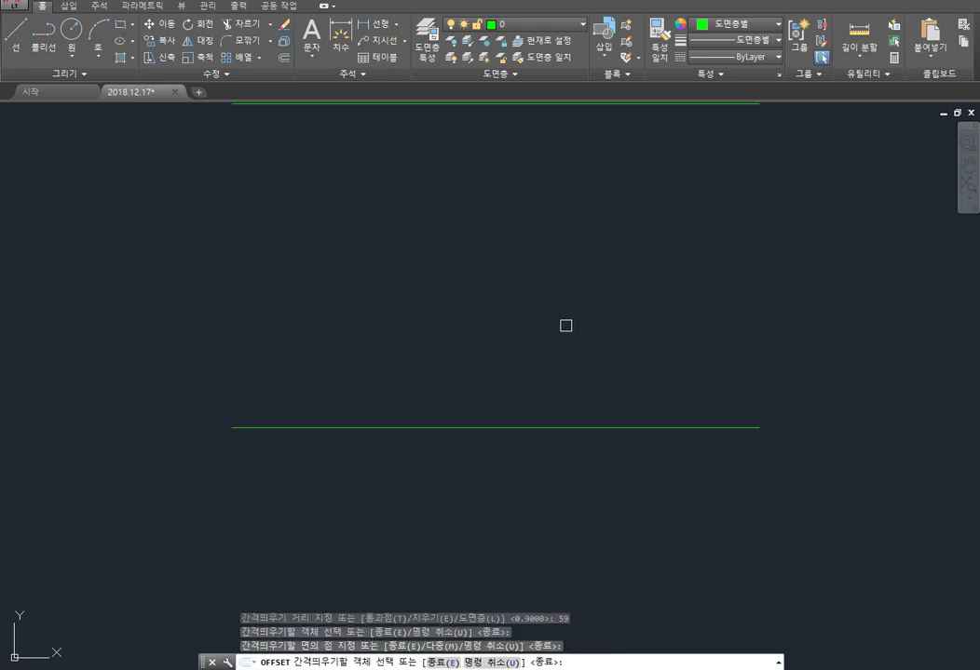
{"action": "middle_click_drag", "start_coordinate": [457, 342], "coordinate": [468, 400]}
{"action": "key", "text": "Escape"}
{"action": "key", "text": "Escape"}
{"action": "key", "text": "Escape"}
Step: Join the left ends and the right ends of both horizontals with vertical lines
{"action": "type", "text": "l"}
{"action": "key", "text": "Return"}
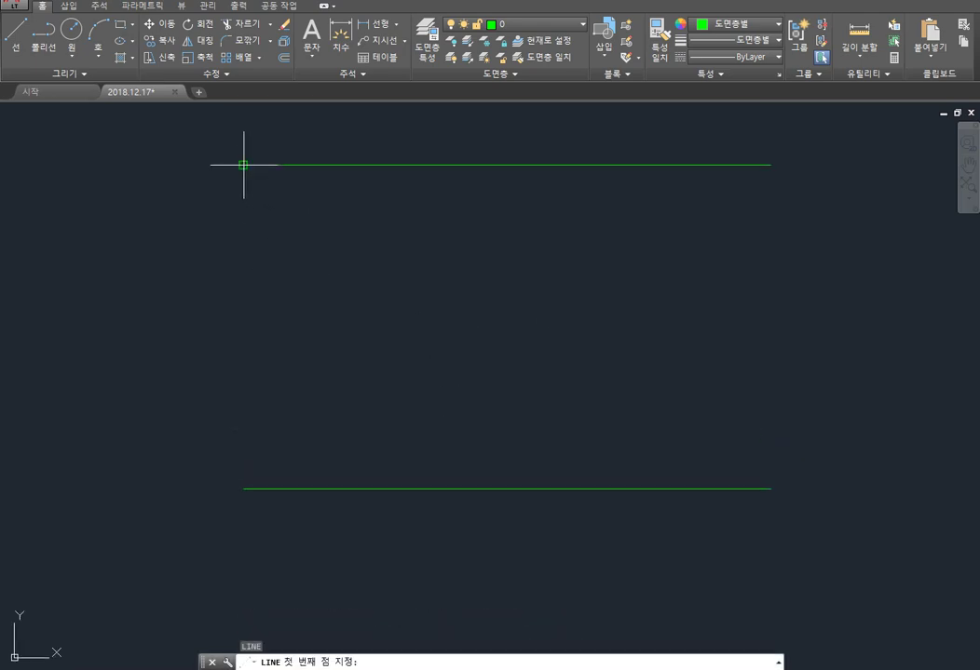
{"action": "left_click", "coordinate": [244, 165]}
{"action": "left_click", "coordinate": [244, 489]}
{"action": "key", "text": "Escape"}
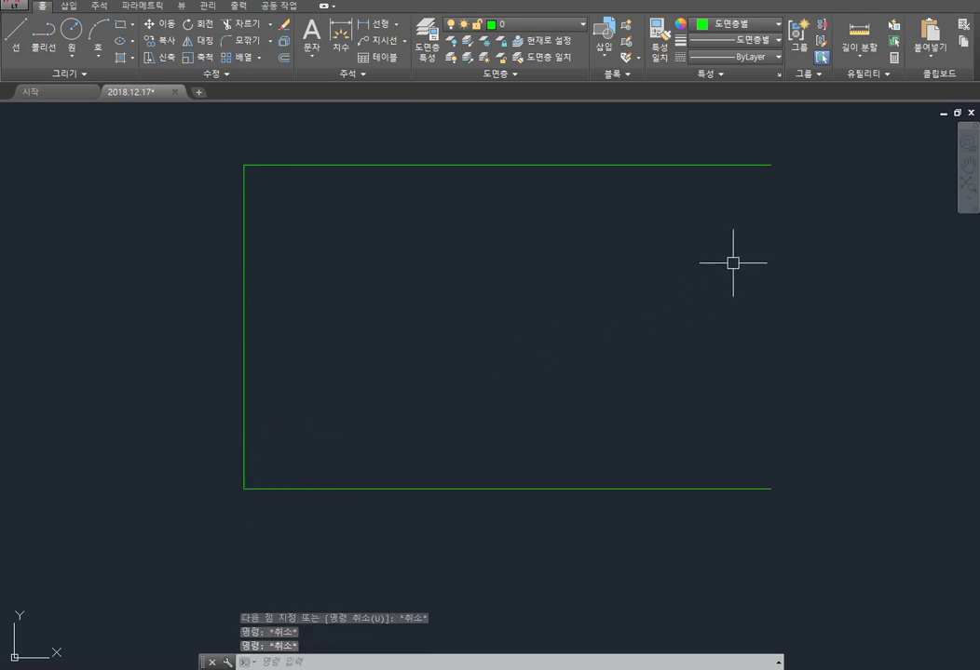
{"action": "key", "text": "Return"}
{"action": "left_click", "coordinate": [772, 163]}
{"action": "left_click", "coordinate": [771, 489]}
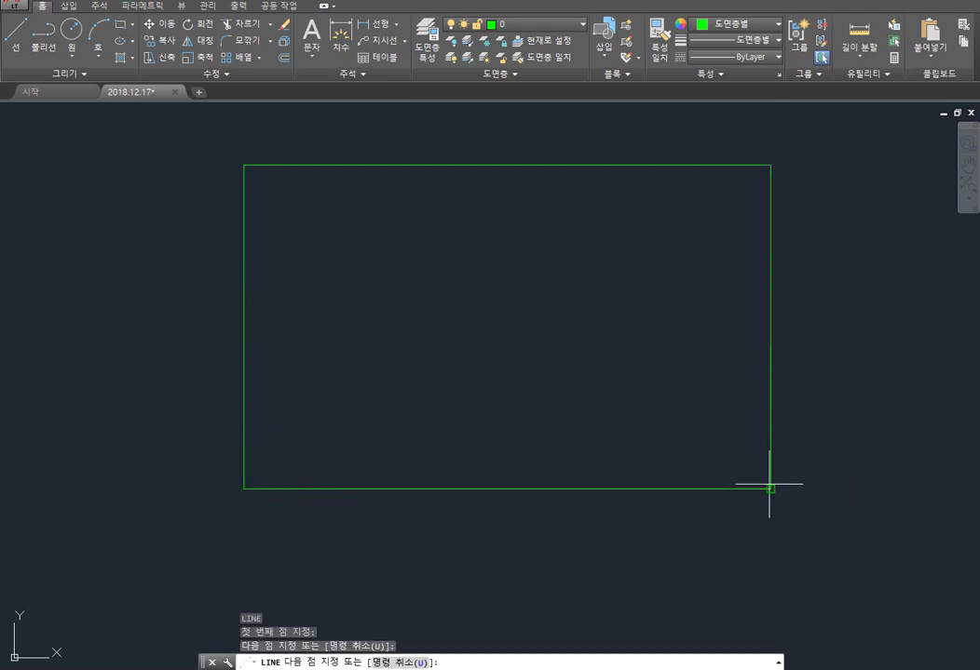
{"action": "key", "text": "Escape"}
{"action": "key", "text": "Escape"}
{"action": "key", "text": "Escape"}
{"action": "key", "text": "Escape"}
{"action": "type", "text": "o"}
{"action": "key", "text": "Return"}
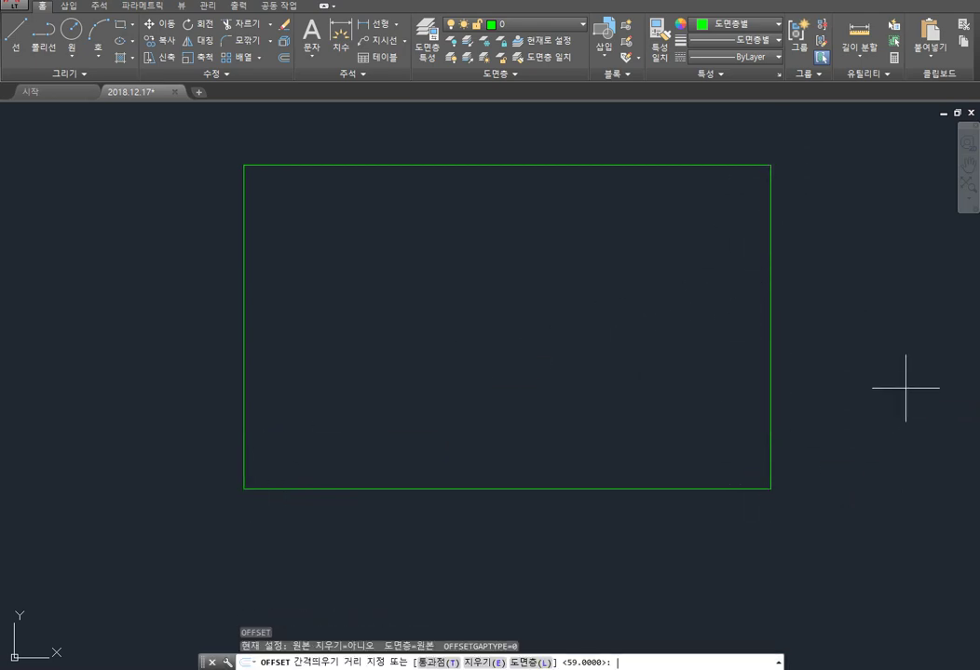
Step: Offset chained vertical dividers 3, 12 and 32 units leftward from the right edge
{"action": "type", "text": "3"}
{"action": "key", "text": "Return"}
{"action": "left_click", "coordinate": [772, 339]}
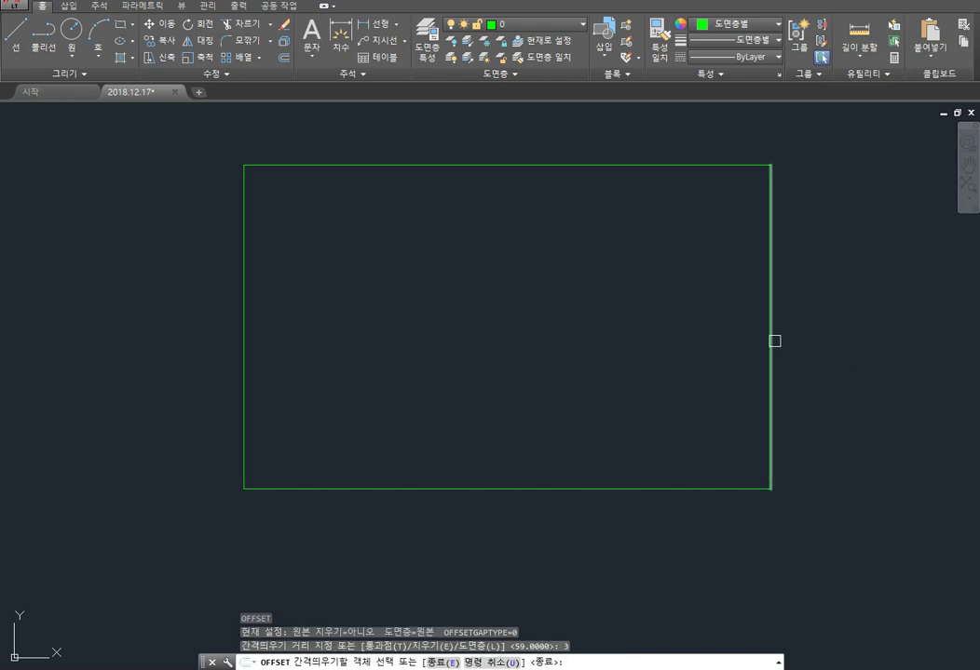
{"action": "left_click", "coordinate": [722, 352]}
{"action": "key", "text": "Return"}
{"action": "key", "text": "Return"}
{"action": "type", "text": "12"}
{"action": "key", "text": "Return"}
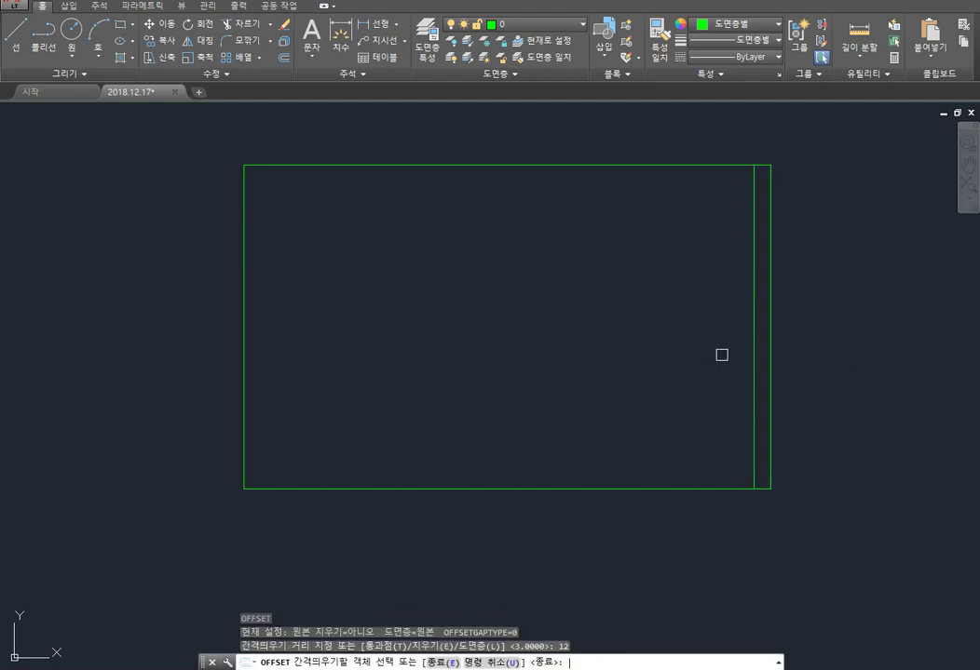
{"action": "left_click", "coordinate": [755, 407]}
{"action": "left_click", "coordinate": [652, 404]}
{"action": "key", "text": "Escape"}
{"action": "key", "text": "Return"}
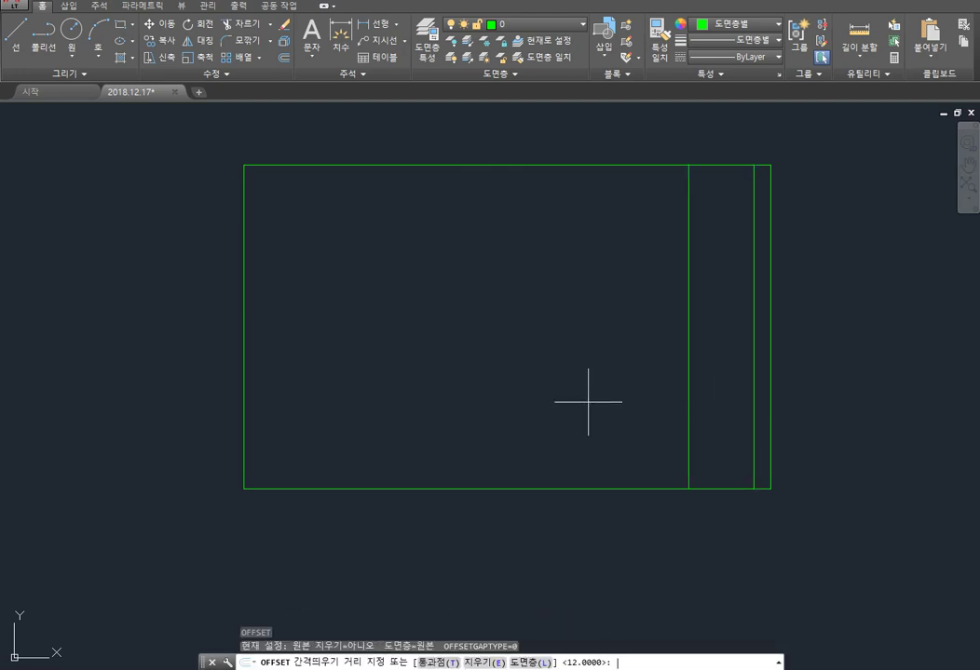
{"action": "type", "text": "32"}
{"action": "key", "text": "Return"}
{"action": "left_click", "coordinate": [688, 377]}
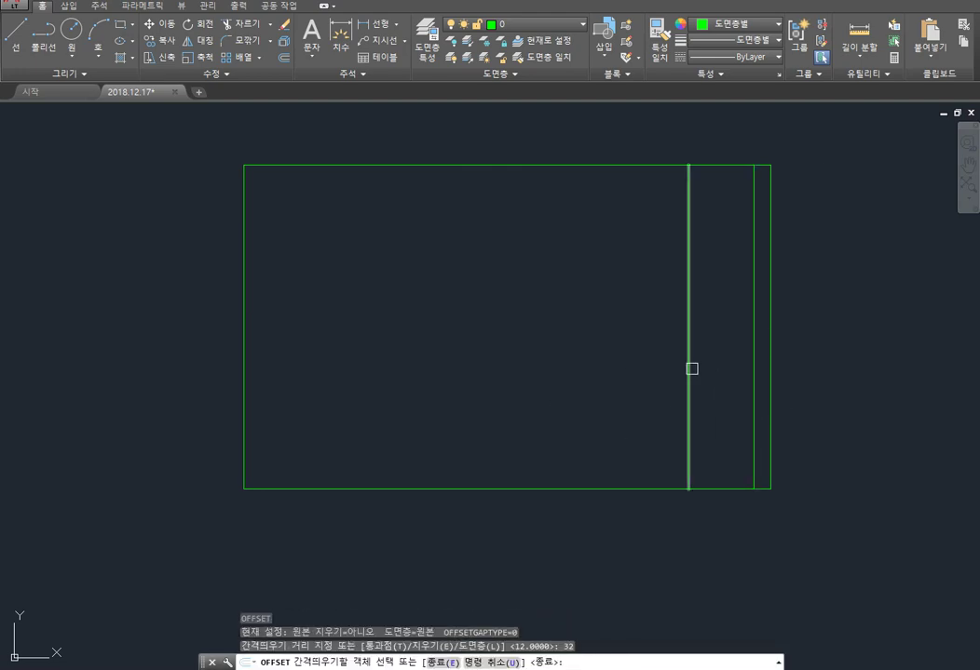
{"action": "left_click", "coordinate": [587, 379]}
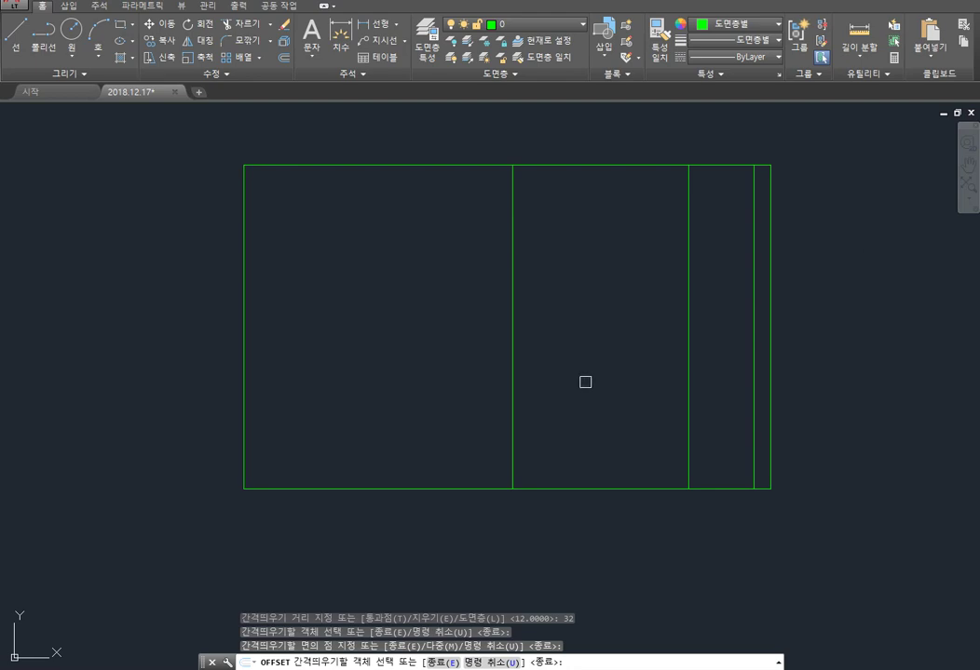
{"action": "key", "text": "Return"}
Step: Offset the rectangle's right edge 50 and 54 units to the left
{"action": "key", "text": "Return"}
{"action": "type", "text": "50"}
{"action": "key", "text": "Return"}
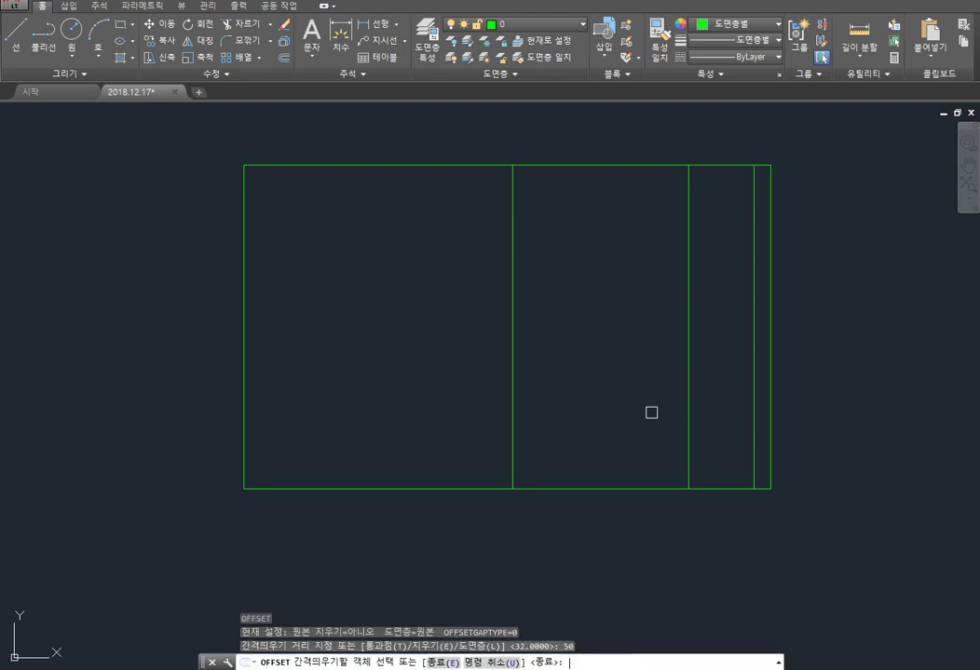
{"action": "left_click", "coordinate": [770, 339]}
{"action": "left_click", "coordinate": [585, 354]}
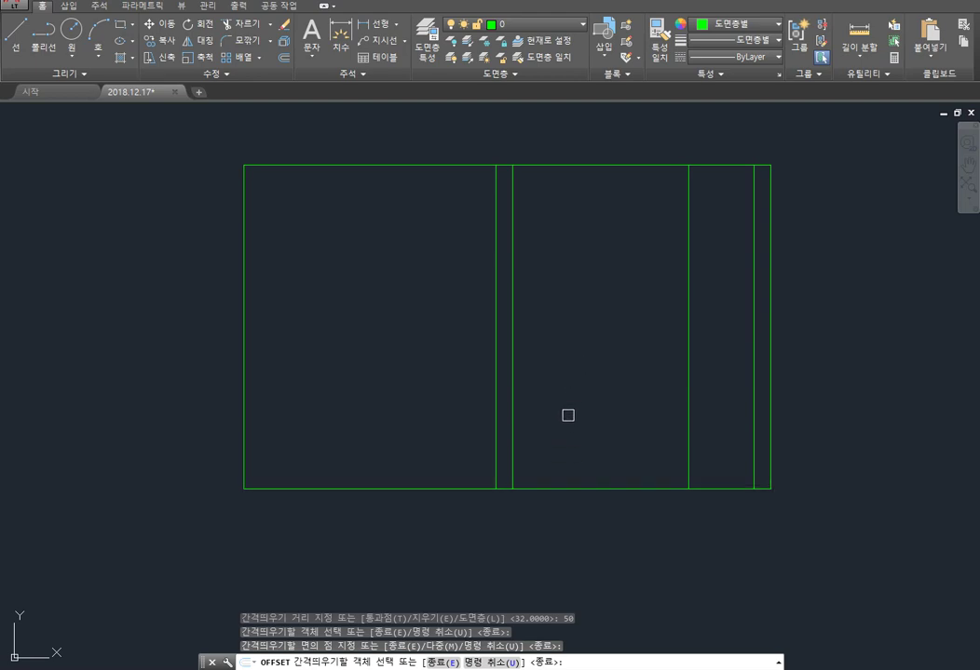
{"action": "key", "text": "Return"}
{"action": "key", "text": "Return"}
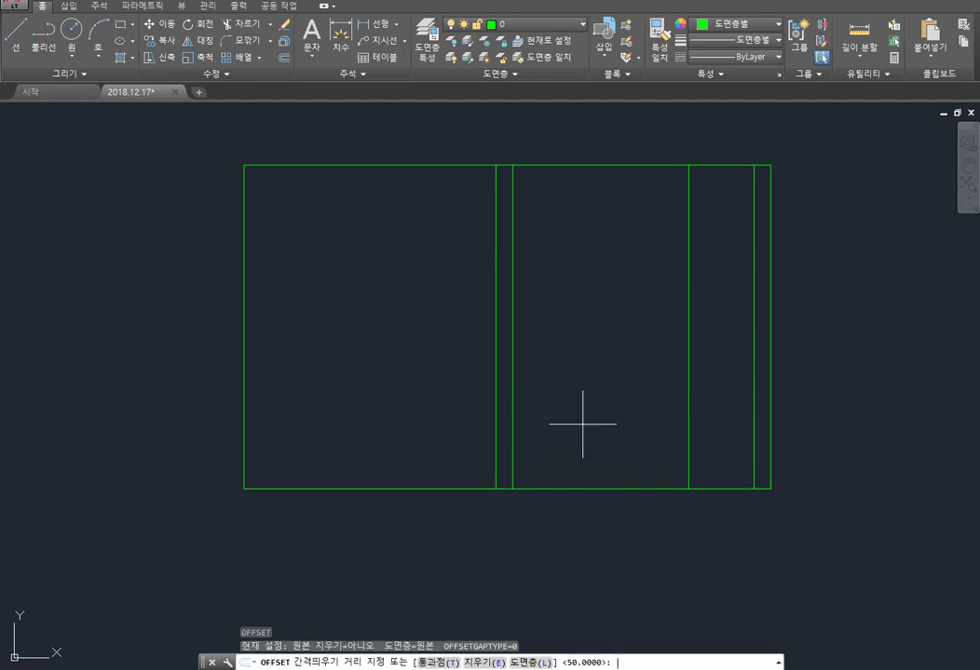
{"action": "type", "text": "54"}
{"action": "key", "text": "Return"}
{"action": "left_click", "coordinate": [495, 363]}
{"action": "left_click", "coordinate": [470, 373]}
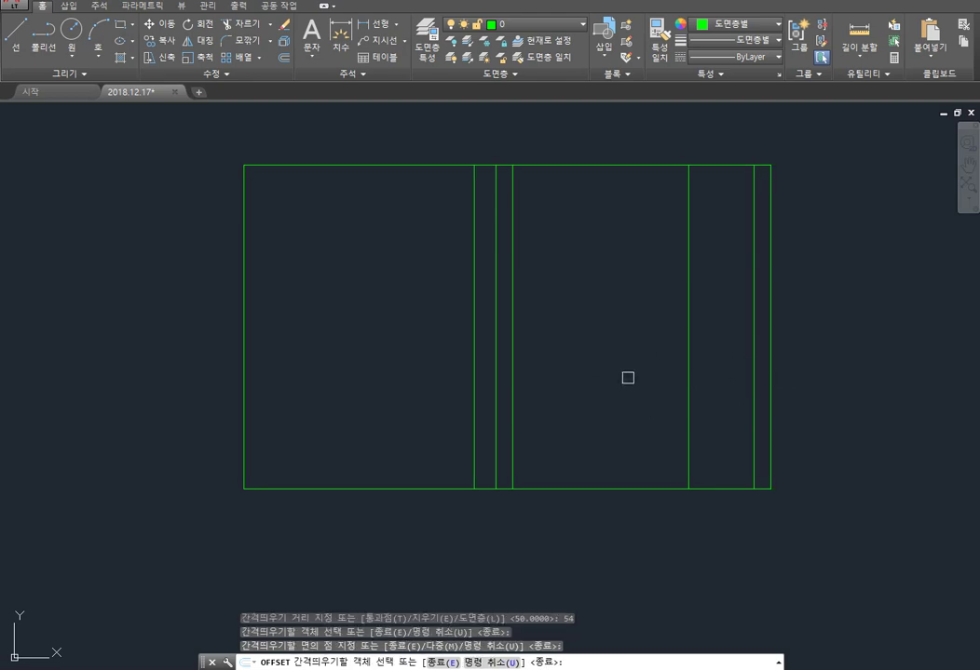
{"action": "key", "text": "Escape"}
{"action": "key", "text": "Escape"}
{"action": "key", "text": "Escape"}
{"action": "key", "text": "Escape"}
Step: Offset the rectangle's right edge 57 units to the left
{"action": "type", "text": "o"}
{"action": "key", "text": "Return"}
{"action": "type", "text": "5"}
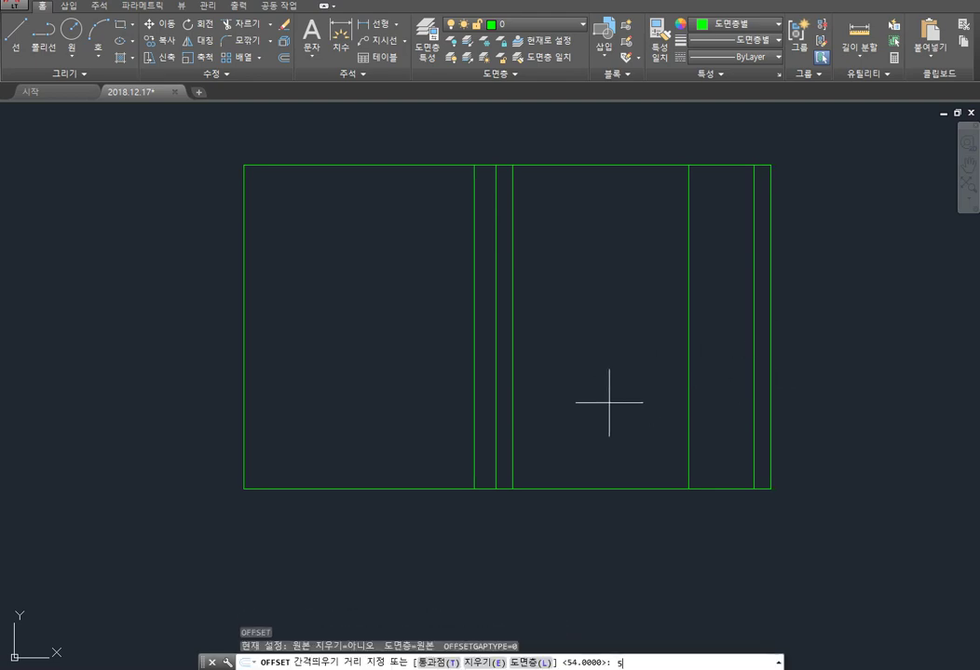
{"action": "type", "text": "7"}
{"action": "key", "text": "Return"}
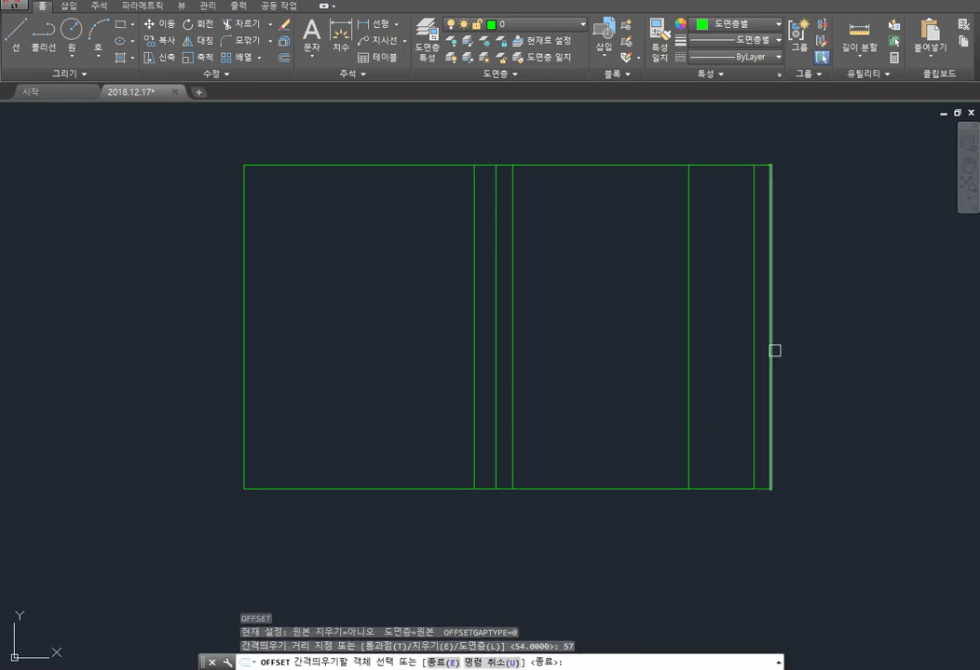
{"action": "left_click", "coordinate": [772, 351]}
{"action": "left_click", "coordinate": [545, 395]}
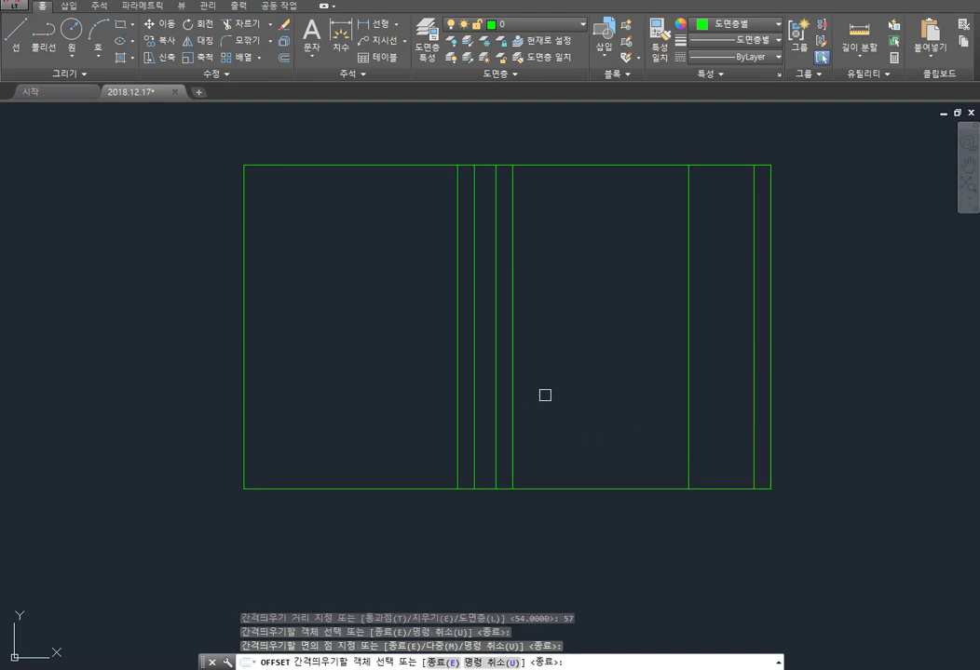
{"action": "key", "text": "Escape"}
{"action": "key", "text": "Escape"}
{"action": "key", "text": "Escape"}
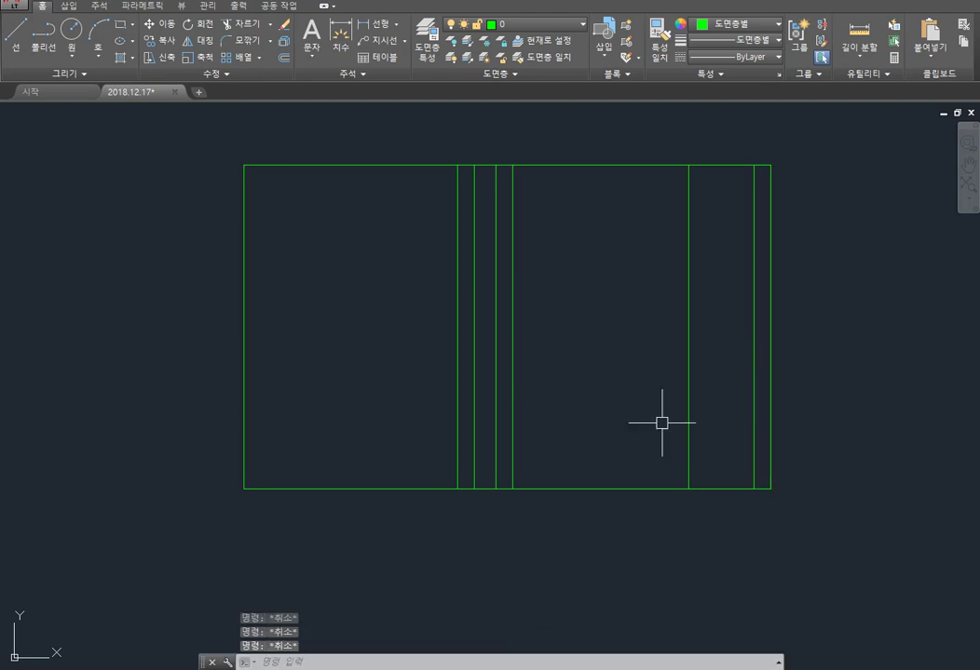
Step: Add two more dividers, 8 and then 5 units further left of the 57 line
{"action": "key", "text": "Return"}
{"action": "type", "text": "8"}
{"action": "key", "text": "Return"}
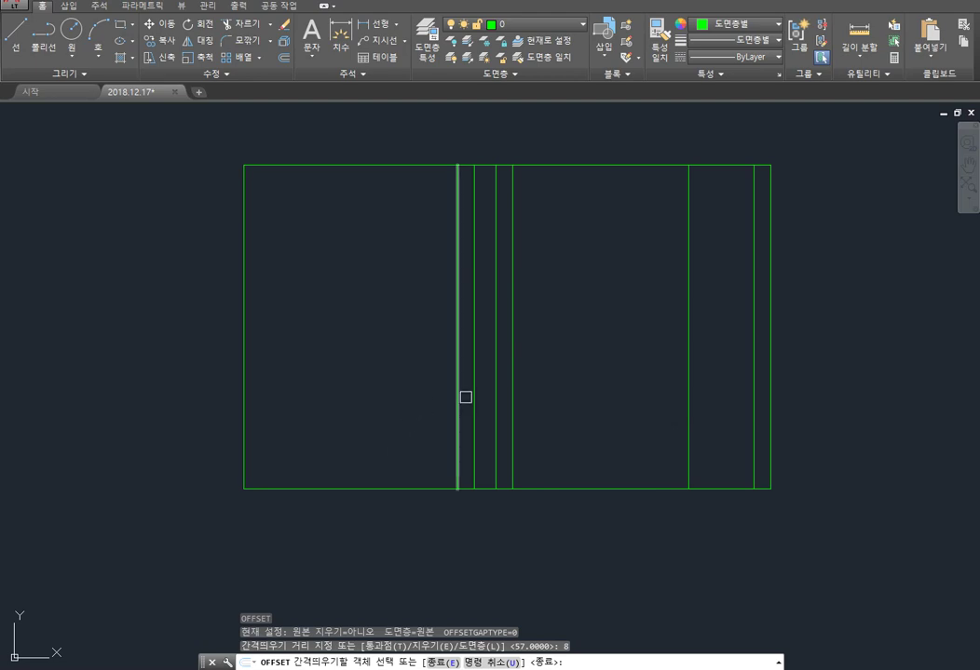
{"action": "left_click", "coordinate": [459, 392]}
{"action": "left_click", "coordinate": [387, 401]}
{"action": "key", "text": "Return"}
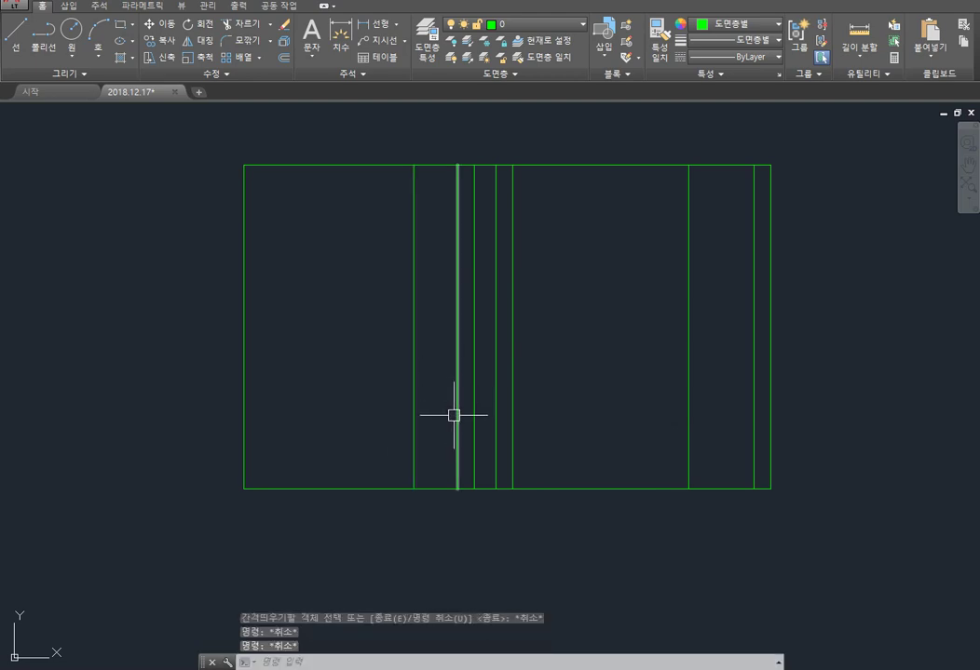
{"action": "key", "text": "Return"}
{"action": "type", "text": "5"}
{"action": "key", "text": "Return"}
{"action": "left_click", "coordinate": [415, 404]}
{"action": "left_click", "coordinate": [381, 409]}
{"action": "key", "text": "Escape"}
{"action": "key", "text": "Escape"}
{"action": "key", "text": "Escape"}
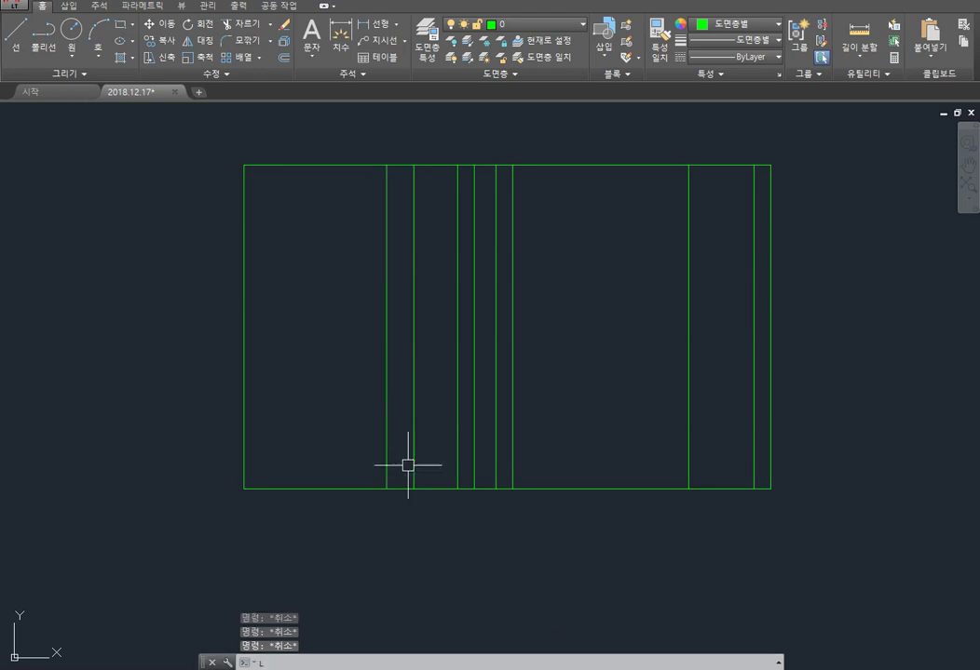
Step: Draw a horizontal centreline from the middle of the left edge to the right edge
{"action": "key", "text": "Return"}
{"action": "left_click", "coordinate": [243, 327]}
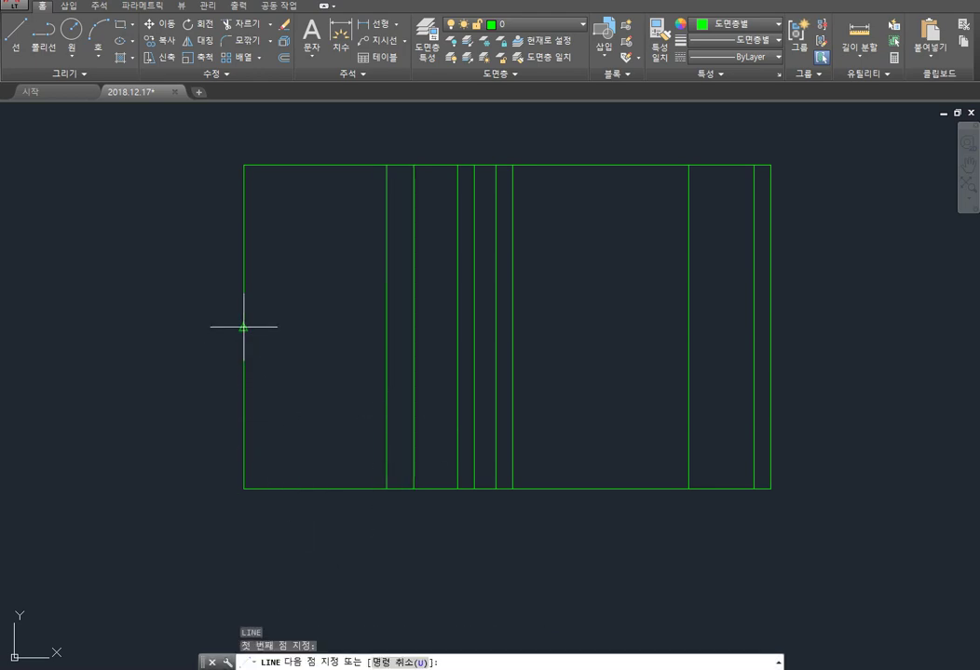
{"action": "left_click", "coordinate": [770, 327]}
{"action": "key", "text": "Escape"}
{"action": "key", "text": "Escape"}
{"action": "key", "text": "Escape"}
{"action": "middle_click_drag", "start_coordinate": [599, 385], "coordinate": [614, 415]}
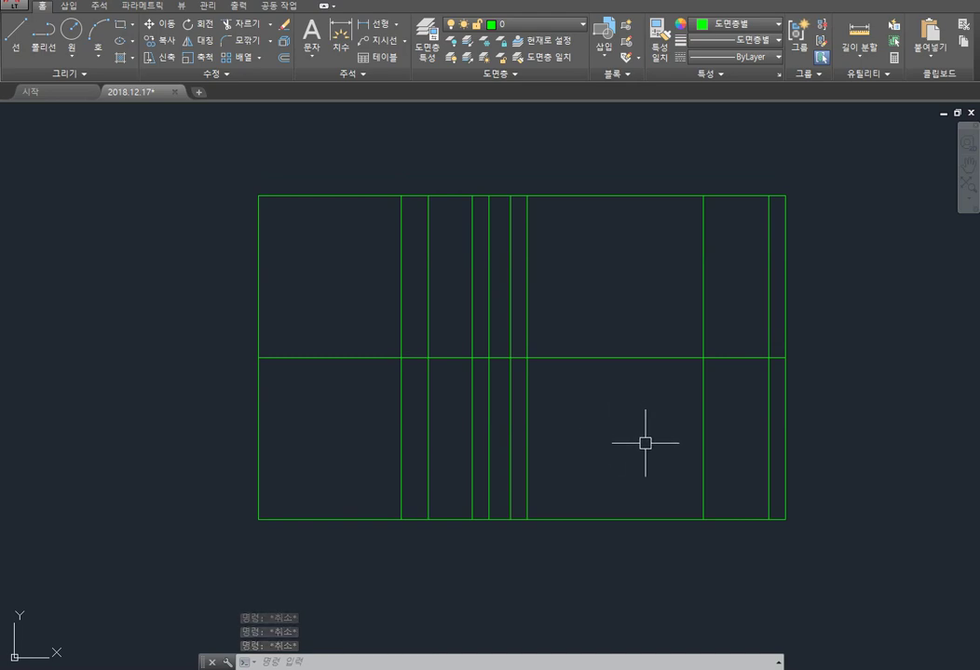
{"action": "middle_click_drag", "start_coordinate": [528, 398], "coordinate": [529, 425]}
Step: Offset the centreline 18 units both above and below
{"action": "key", "text": "Escape"}
{"action": "key", "text": "Escape"}
{"action": "key", "text": "Escape"}
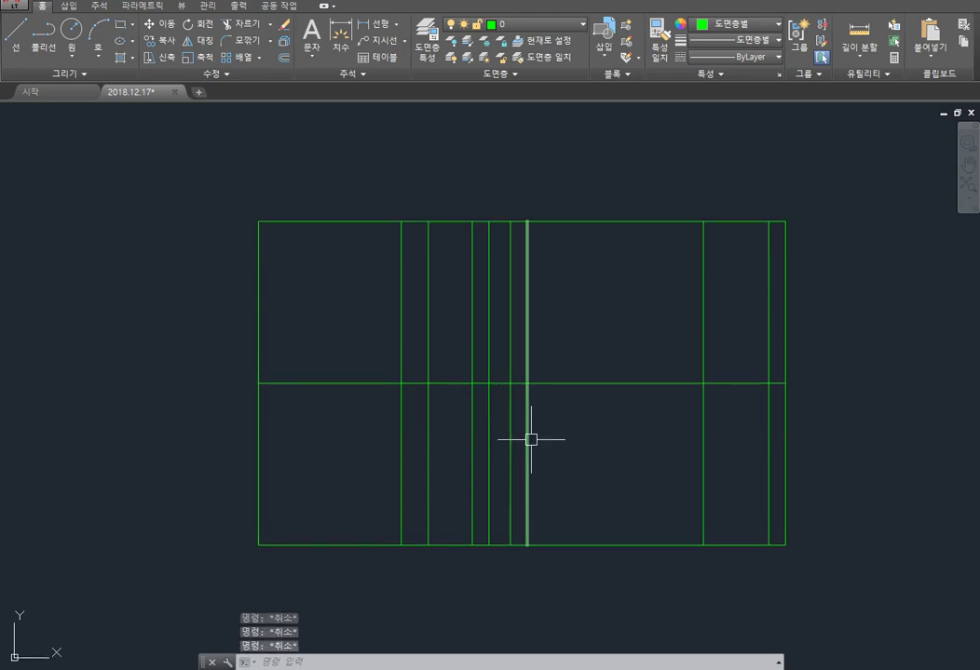
{"action": "type", "text": "o"}
{"action": "key", "text": "Return"}
{"action": "type", "text": "18"}
{"action": "key", "text": "Return"}
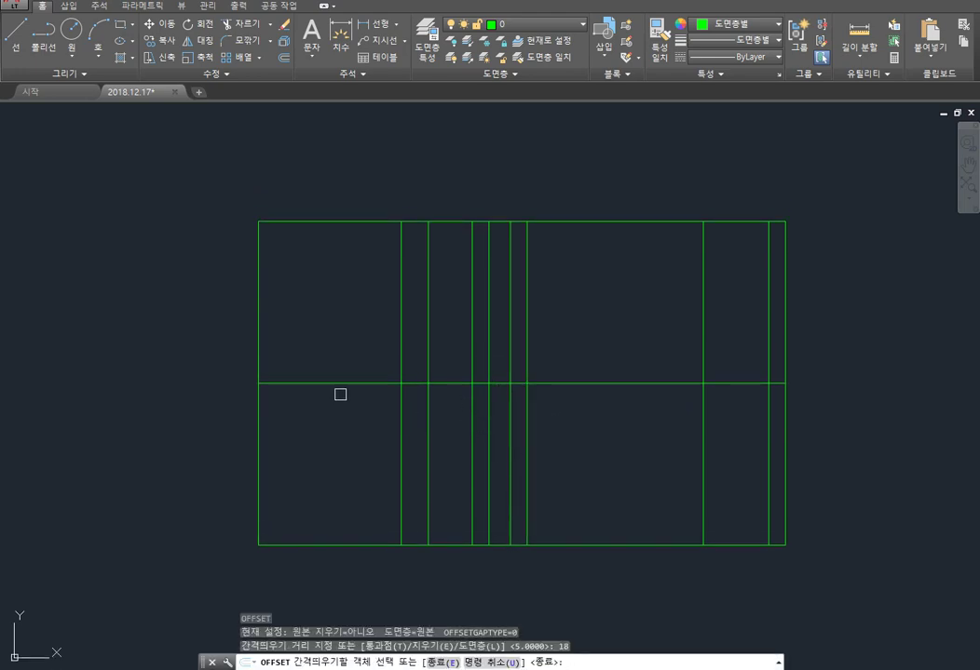
{"action": "left_click", "coordinate": [341, 382]}
{"action": "left_click", "coordinate": [344, 326]}
{"action": "left_click", "coordinate": [361, 382]}
{"action": "left_click", "coordinate": [338, 454]}
{"action": "key", "text": "Escape"}
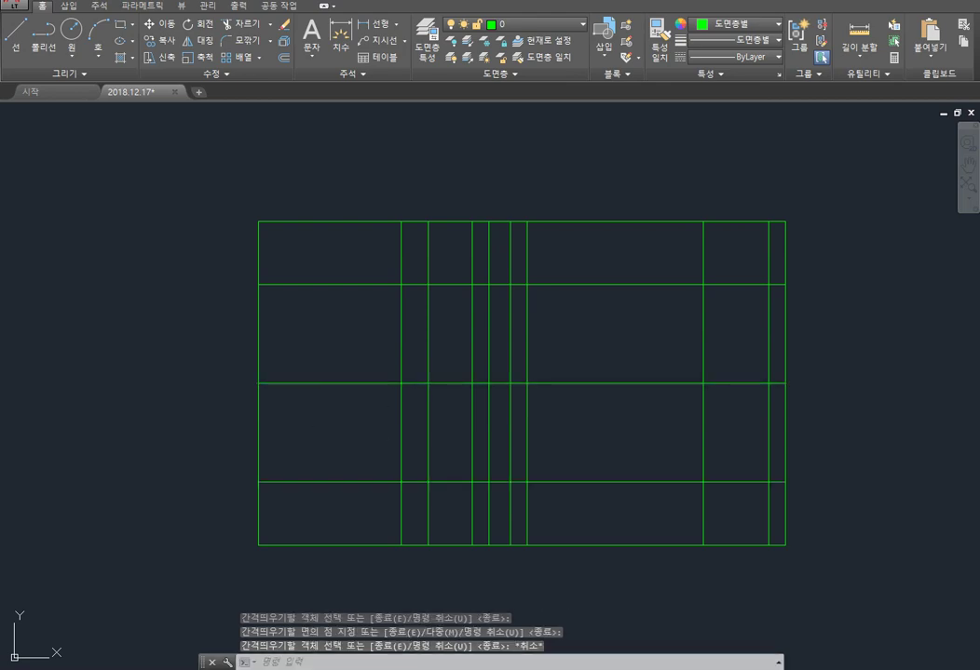
{"action": "type", "text": "tr"}
{"action": "key", "text": "Return"}
{"action": "left_click", "coordinate": [567, 284]}
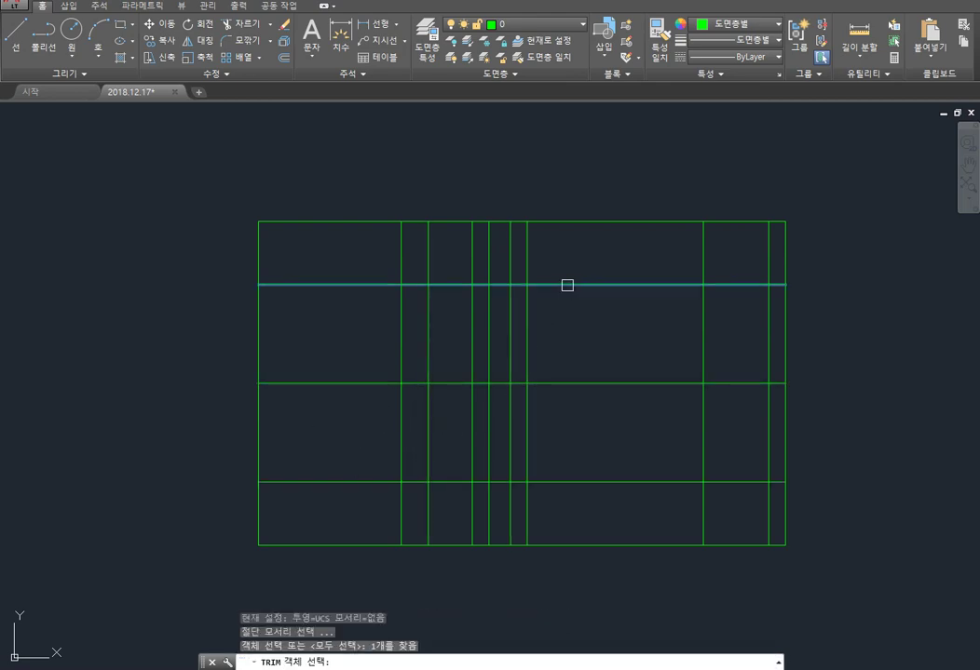
Step: Trim the vertical line ends sticking out beyond the two 18-offset horizontals
{"action": "left_click", "coordinate": [558, 482]}
{"action": "key", "text": "Return"}
{"action": "left_click_drag", "start_coordinate": [820, 190], "coordinate": [424, 256]}
{"action": "left_click_drag", "start_coordinate": [816, 498], "coordinate": [431, 581]}
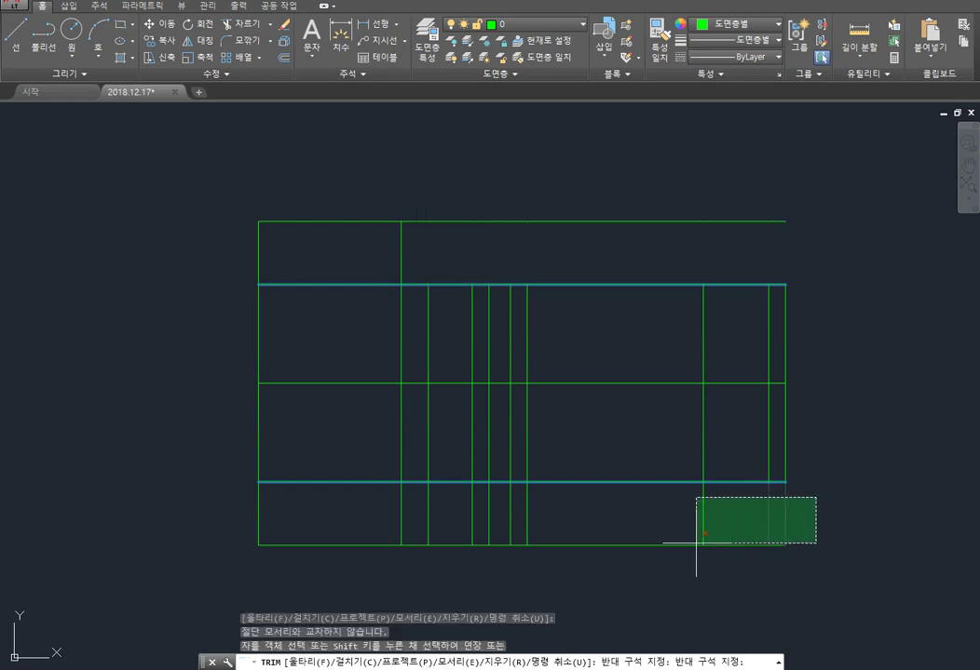
{"action": "left_click", "coordinate": [432, 581]}
{"action": "key", "text": "Escape"}
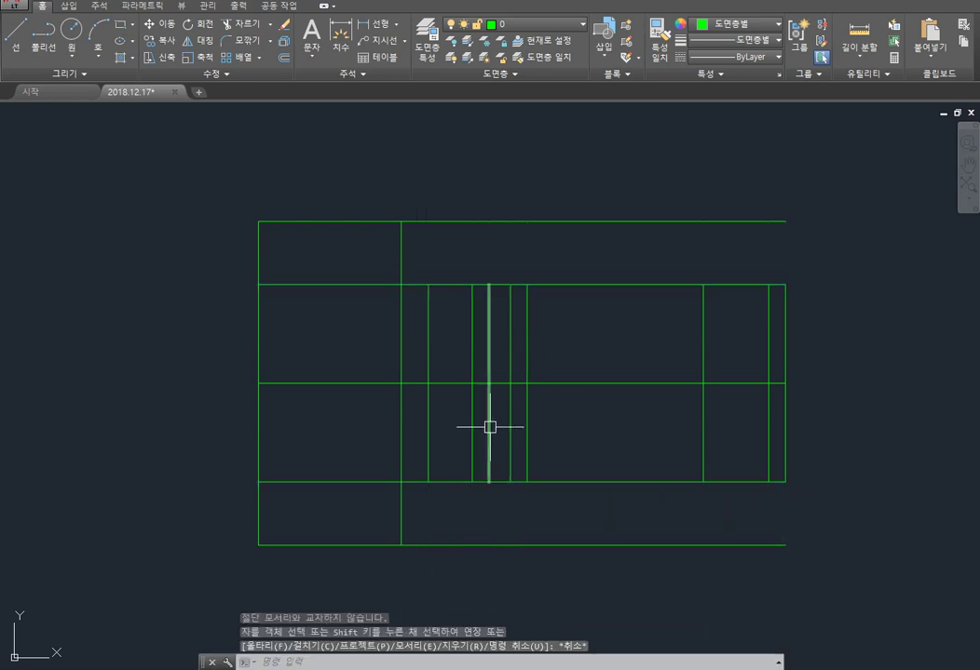
{"action": "key", "text": "Escape"}
{"action": "key", "text": "Escape"}
Step: Trim the outer horizontal lines right of the shoulder's right edge
{"action": "key", "text": "Return"}
{"action": "left_click", "coordinate": [402, 339]}
{"action": "key", "text": "Return"}
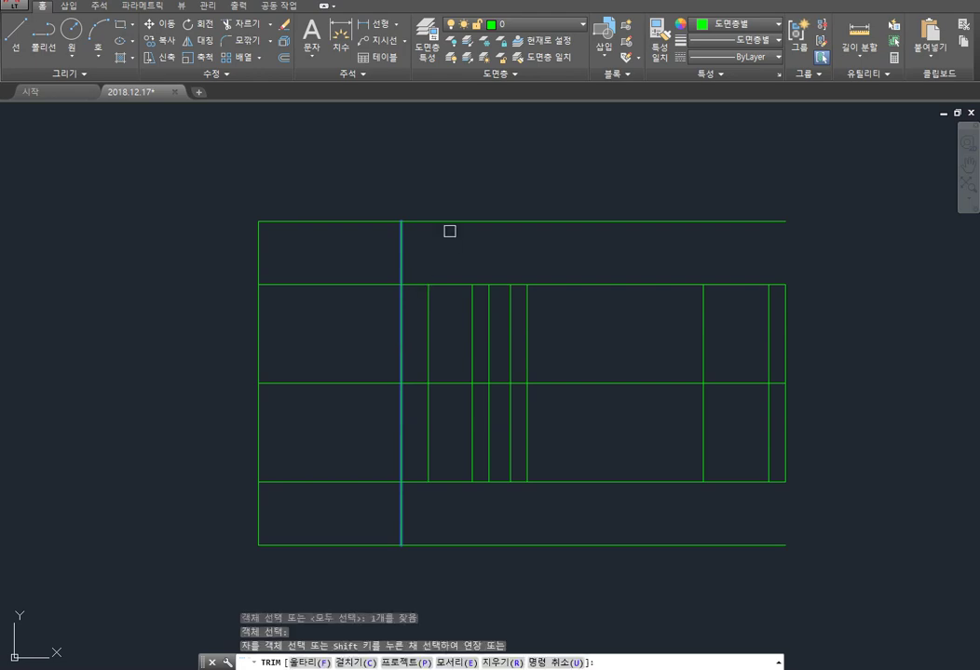
{"action": "left_click", "coordinate": [456, 508]}
{"action": "left_click", "coordinate": [431, 562]}
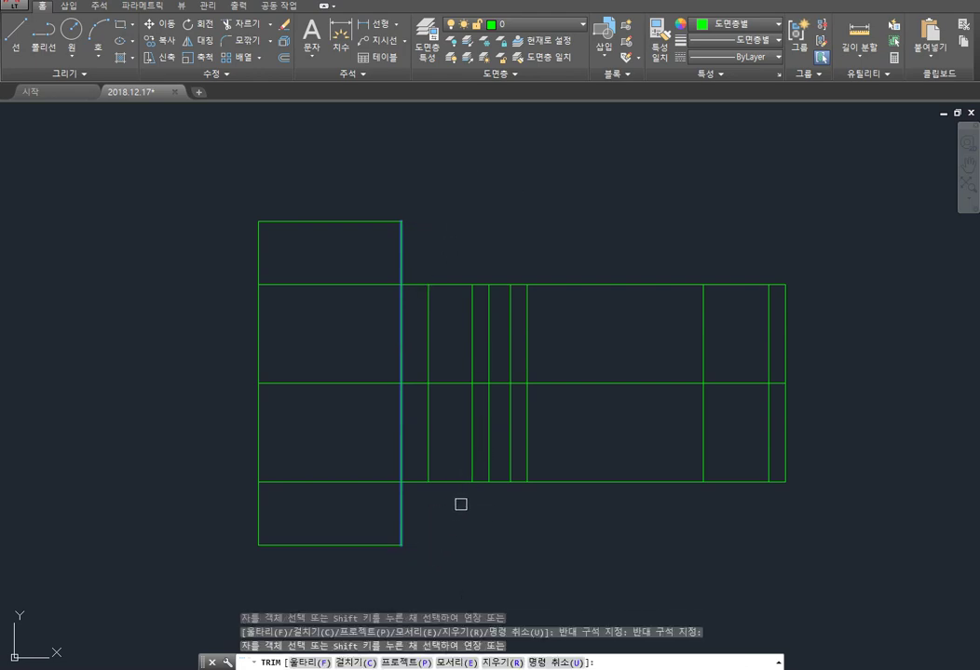
{"action": "middle_click_drag", "start_coordinate": [466, 439], "coordinate": [492, 438]}
Step: Remove the inner horizontal line pieces inside the left shoulder
{"action": "key", "text": "Return"}
{"action": "key", "text": "Return"}
{"action": "left_click", "coordinate": [427, 334]}
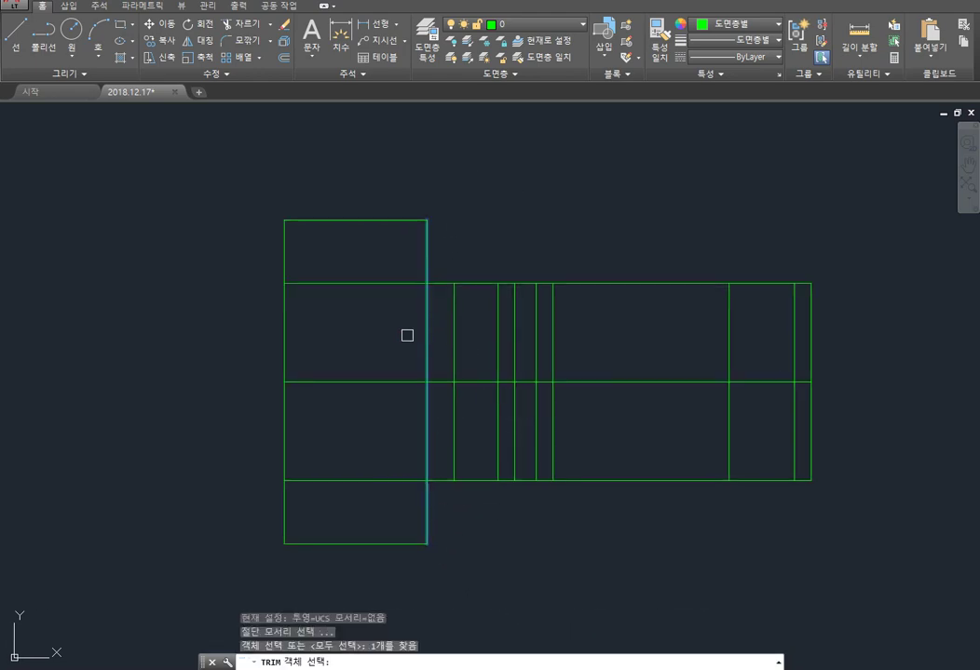
{"action": "key", "text": "Return"}
{"action": "left_click", "coordinate": [306, 273]}
{"action": "left_click", "coordinate": [360, 316]}
{"action": "left_click", "coordinate": [323, 477]}
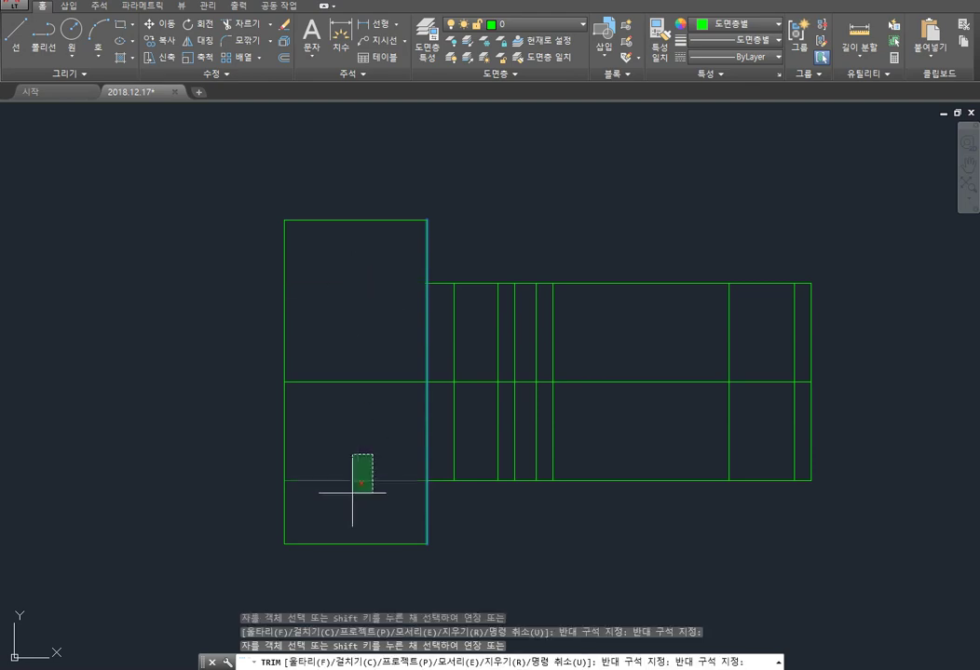
{"action": "left_click", "coordinate": [360, 485]}
{"action": "key", "text": "Escape"}
{"action": "key", "text": "Escape"}
{"action": "middle_click_drag", "start_coordinate": [446, 502], "coordinate": [475, 448]}
{"action": "scroll", "coordinate": [485, 400], "scroll_direction": "up", "scroll_amount": 2}
Step: Pan the view toward the shoulder at the shaft's left end
{"action": "middle_click_drag", "start_coordinate": [507, 321], "coordinate": [555, 327]}
{"action": "key", "text": "Escape"}
{"action": "key", "text": "Escape"}
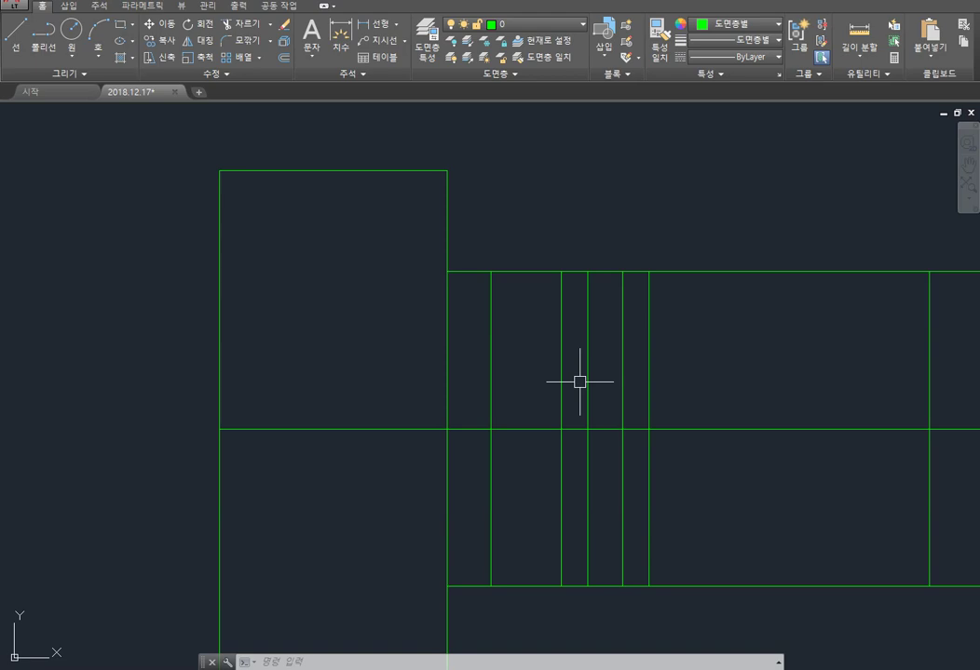
{"action": "key", "text": "Escape"}
{"action": "key", "text": "Escape"}
{"action": "key", "text": "Escape"}
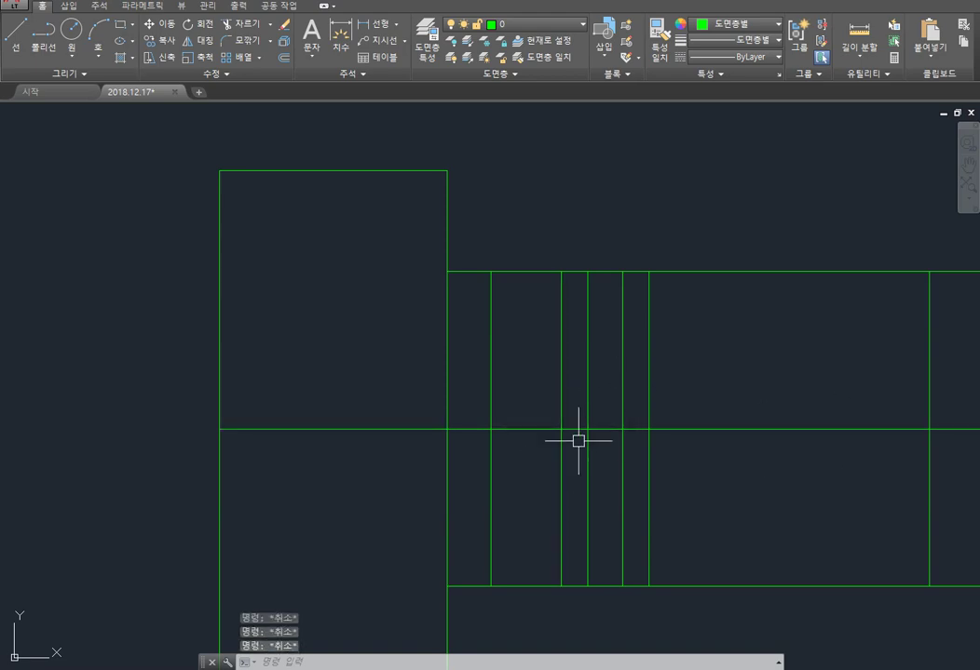
Step: Offset the centreline 16 units above and below
{"action": "type", "text": "o"}
{"action": "key", "text": "Return"}
{"action": "type", "text": "16"}
{"action": "key", "text": "Return"}
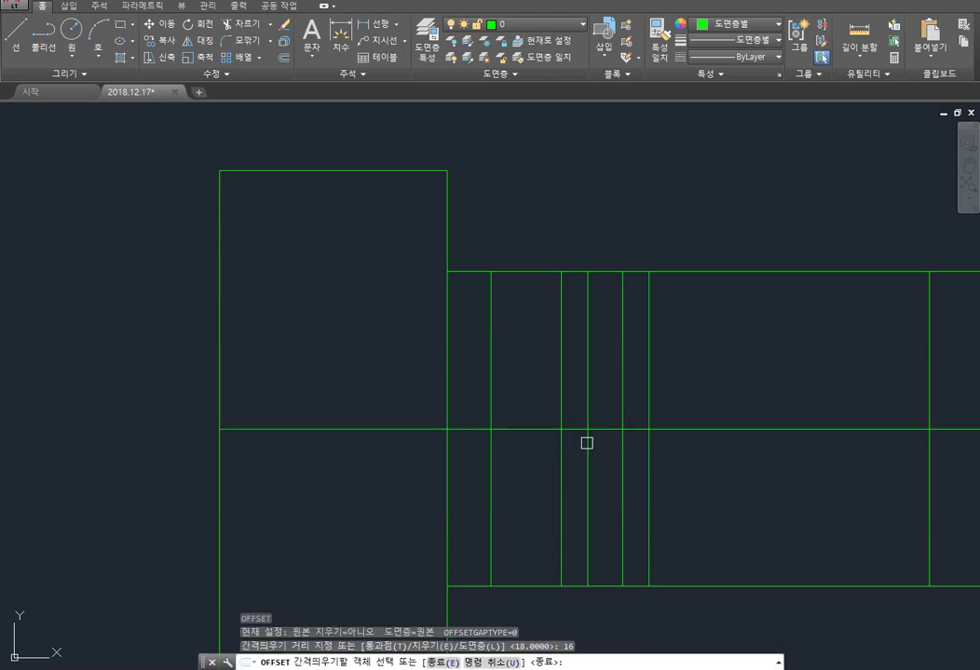
{"action": "left_click", "coordinate": [526, 429]}
{"action": "left_click", "coordinate": [531, 367]}
{"action": "left_click", "coordinate": [542, 431]}
{"action": "left_click", "coordinate": [527, 435]}
{"action": "key", "text": "Escape"}
{"action": "key", "text": "Escape"}
{"action": "key", "text": "Escape"}
Step: Draw the upper and lower slanted taper lines from the outer corners to the 16-unit lines
{"action": "type", "text": "l"}
{"action": "key", "text": "Return"}
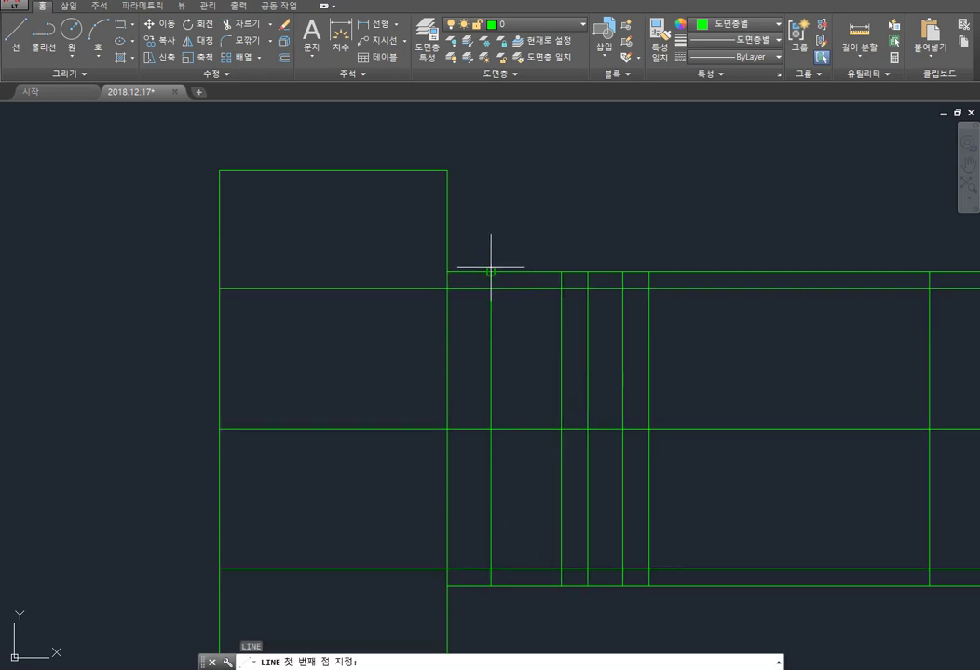
{"action": "left_click", "coordinate": [491, 272]}
{"action": "left_click", "coordinate": [560, 289]}
{"action": "key", "text": "Return"}
{"action": "key", "text": "Return"}
{"action": "left_click", "coordinate": [493, 571]}
{"action": "left_click", "coordinate": [560, 569]}
{"action": "key", "text": "Escape"}
{"action": "middle_click_drag", "start_coordinate": [522, 382], "coordinate": [527, 370]}
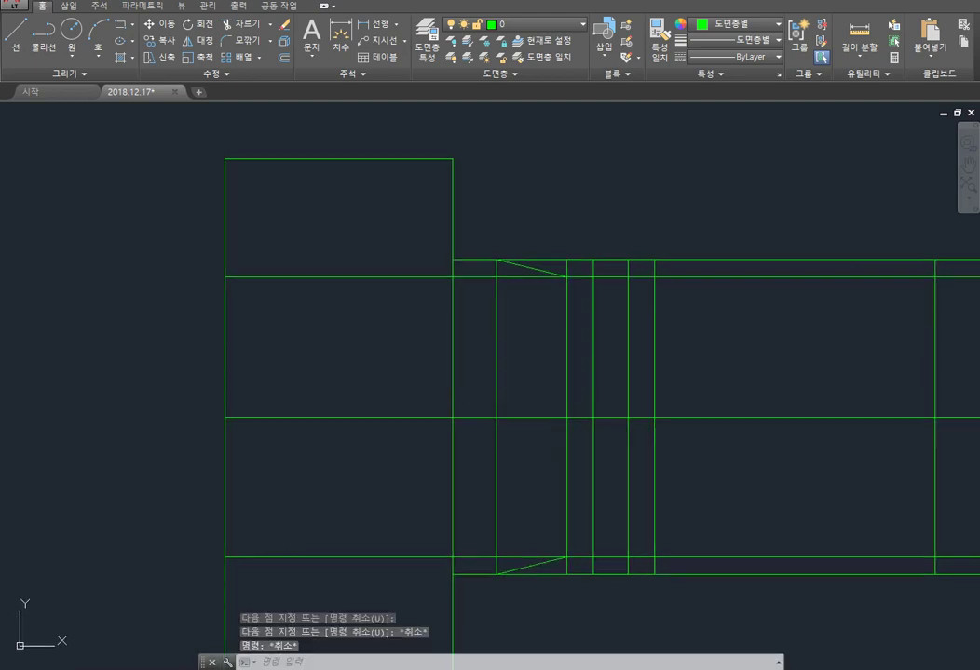
Step: Trim the upper and lower inner lines back to the taper's end edge
{"action": "type", "text": "tr"}
{"action": "key", "text": "Return"}
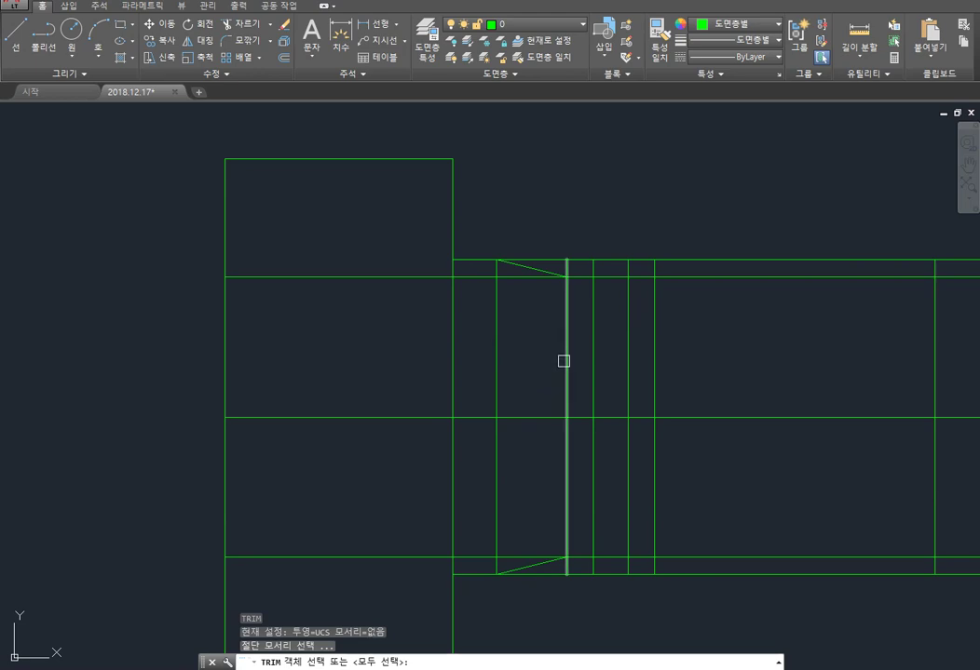
{"action": "left_click", "coordinate": [564, 335]}
{"action": "key", "text": "Return"}
{"action": "left_click", "coordinate": [514, 277]}
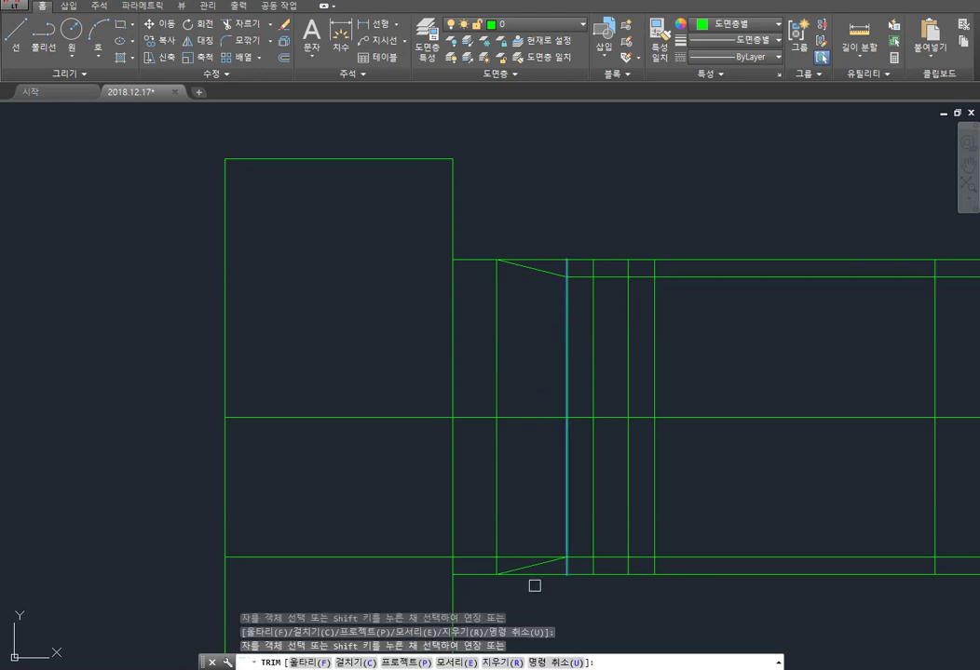
{"action": "left_click", "coordinate": [525, 558]}
{"action": "key", "text": "Return"}
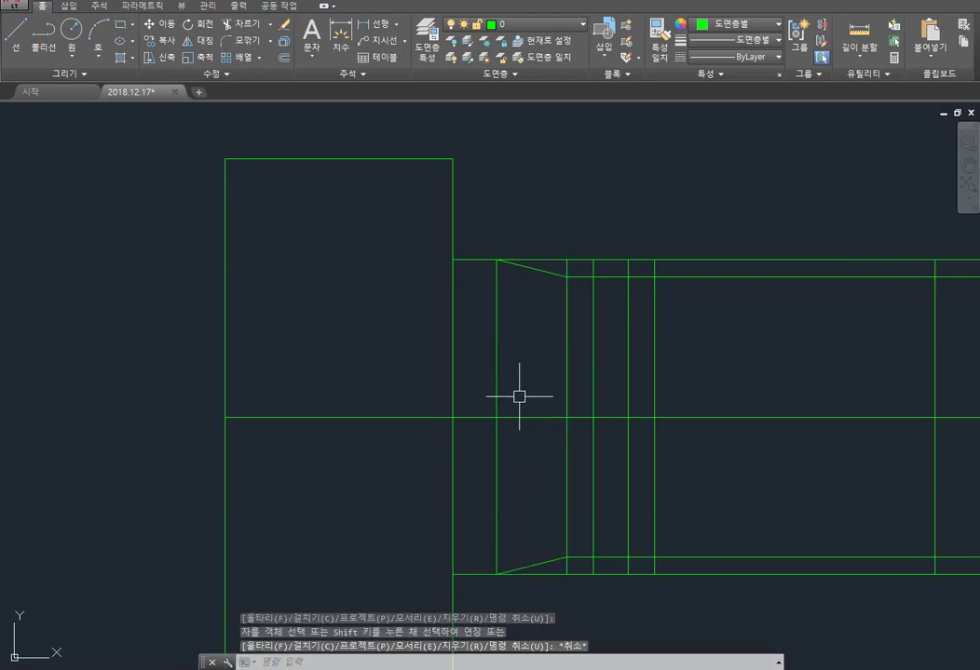
Step: Trim the outer line pieces beyond the taper's start edge
{"action": "key", "text": "Return"}
{"action": "left_click", "coordinate": [498, 323]}
{"action": "key", "text": "Return"}
{"action": "left_click", "coordinate": [524, 267]}
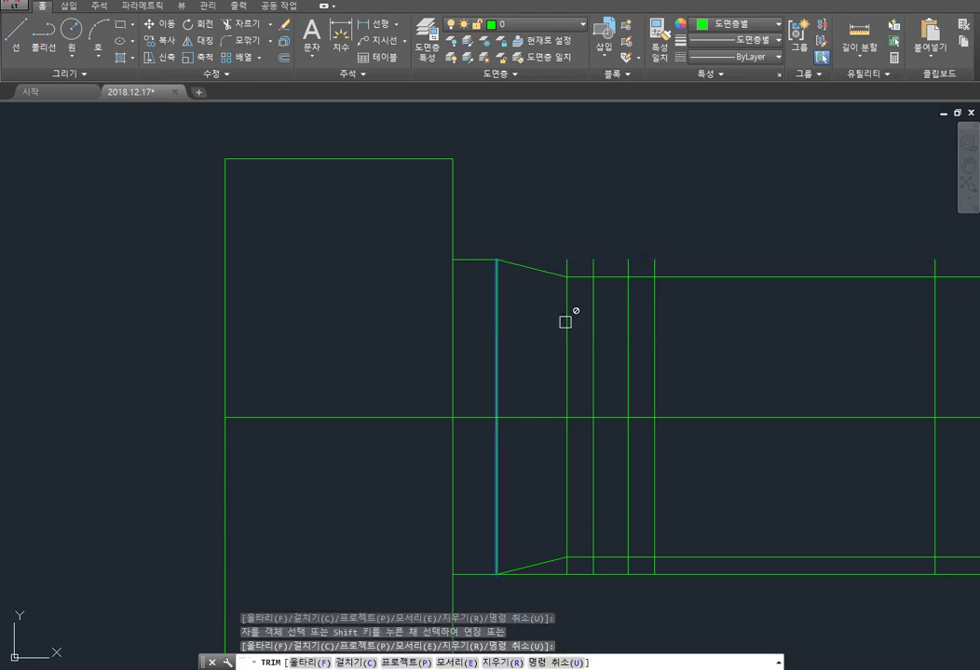
{"action": "key", "text": "Escape"}
{"action": "key", "text": "Escape"}
{"action": "key", "text": "Escape"}
{"action": "key", "text": "Escape"}
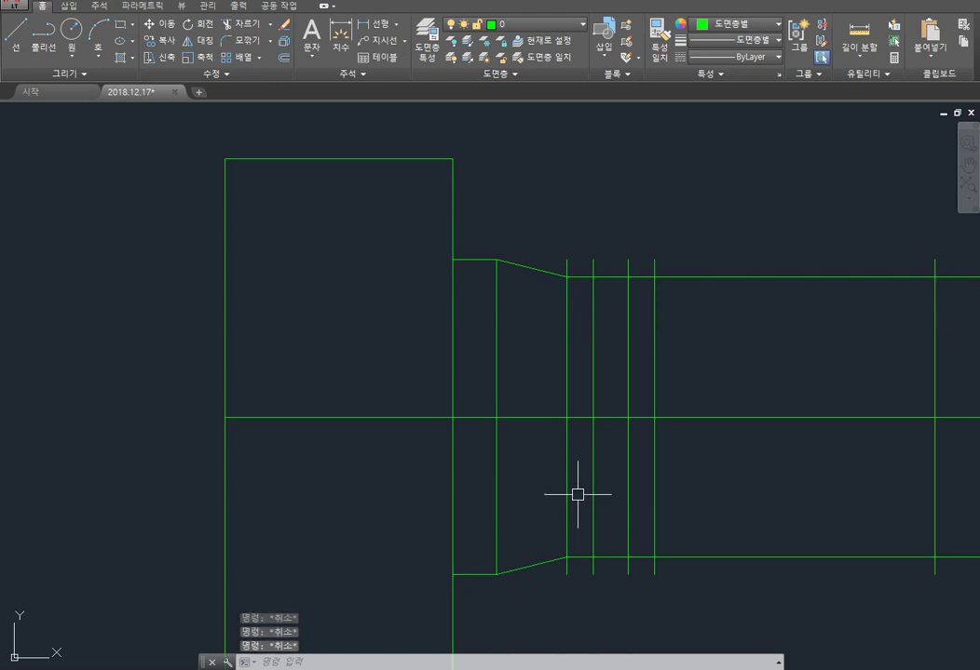
Step: Offset the centreline by 25/2 (12.5) above and below
{"action": "type", "text": "o"}
{"action": "key", "text": "Return"}
{"action": "type", "text": "12.25"}
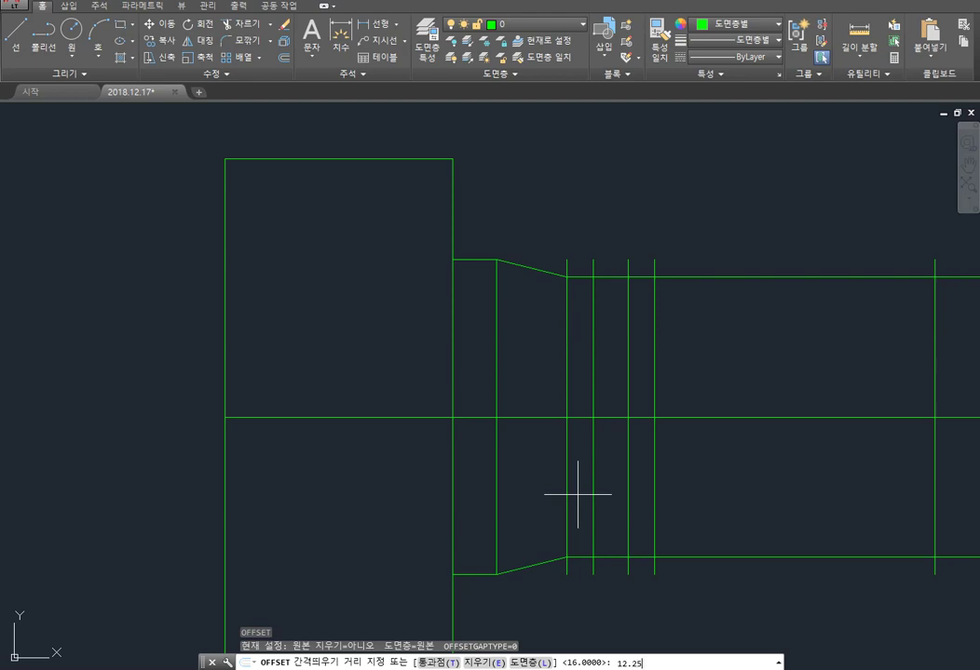
{"action": "key", "text": "Return"}
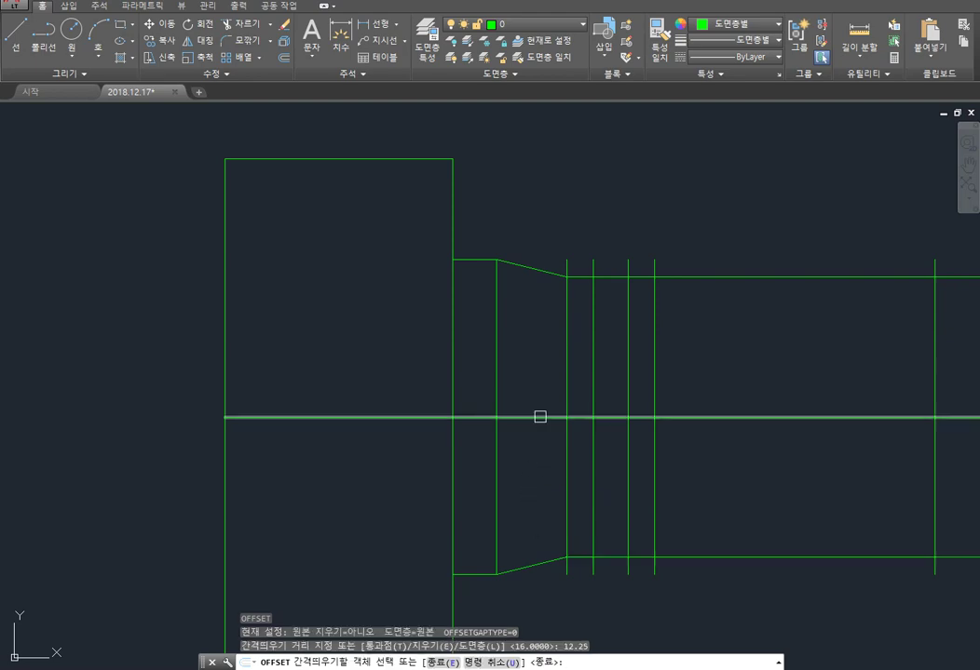
{"action": "key", "text": "Escape"}
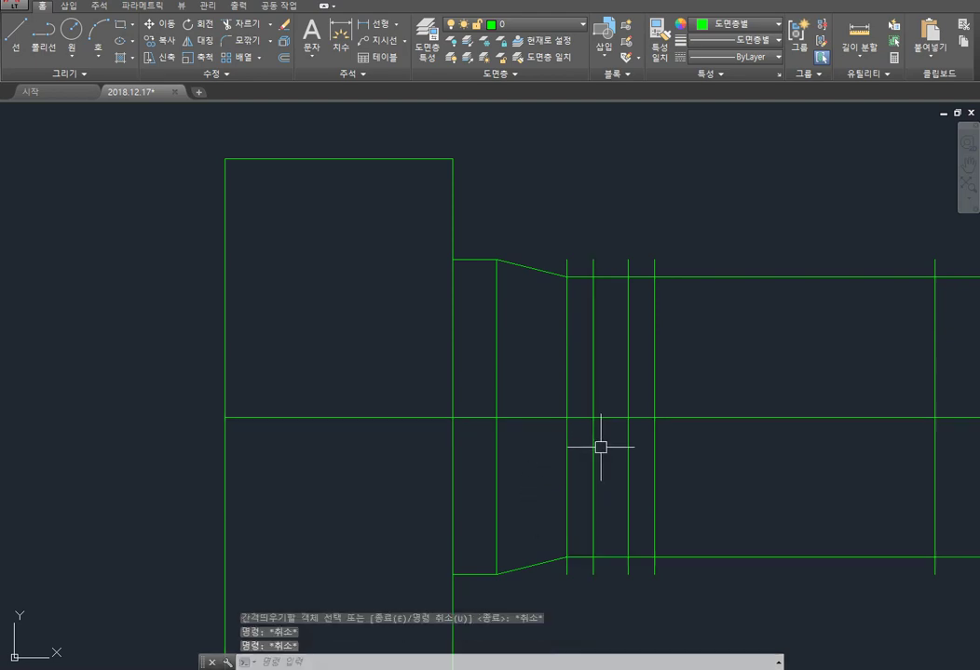
{"action": "key", "text": "Return"}
{"action": "type", "text": "/2"}
{"action": "key", "text": "Return"}
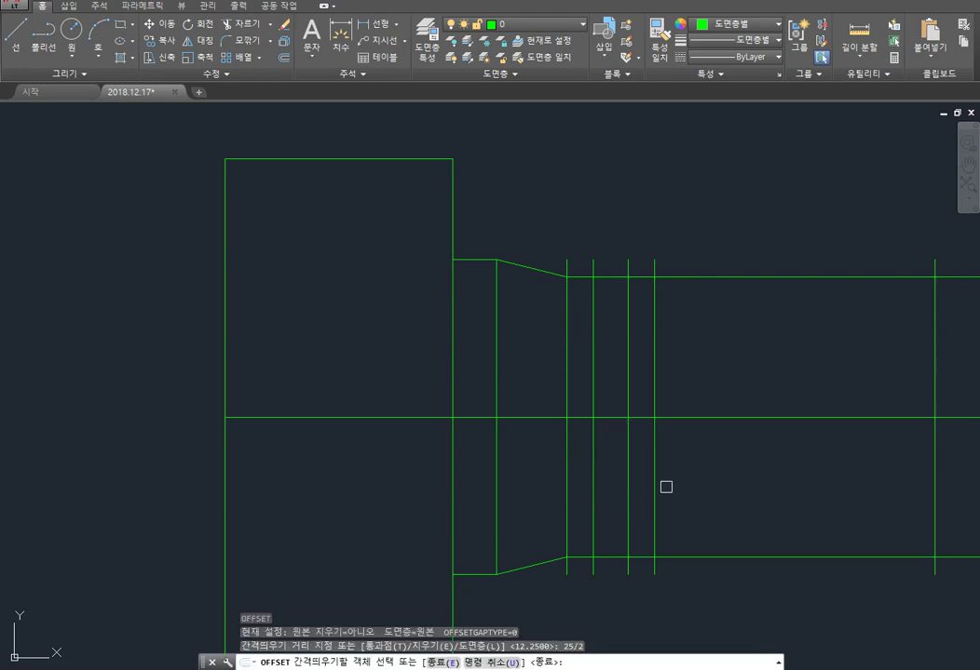
{"action": "left_click", "coordinate": [510, 417]}
{"action": "left_click", "coordinate": [523, 387]}
{"action": "left_click", "coordinate": [525, 418]}
{"action": "left_click", "coordinate": [523, 484]}
{"action": "key", "text": "Escape"}
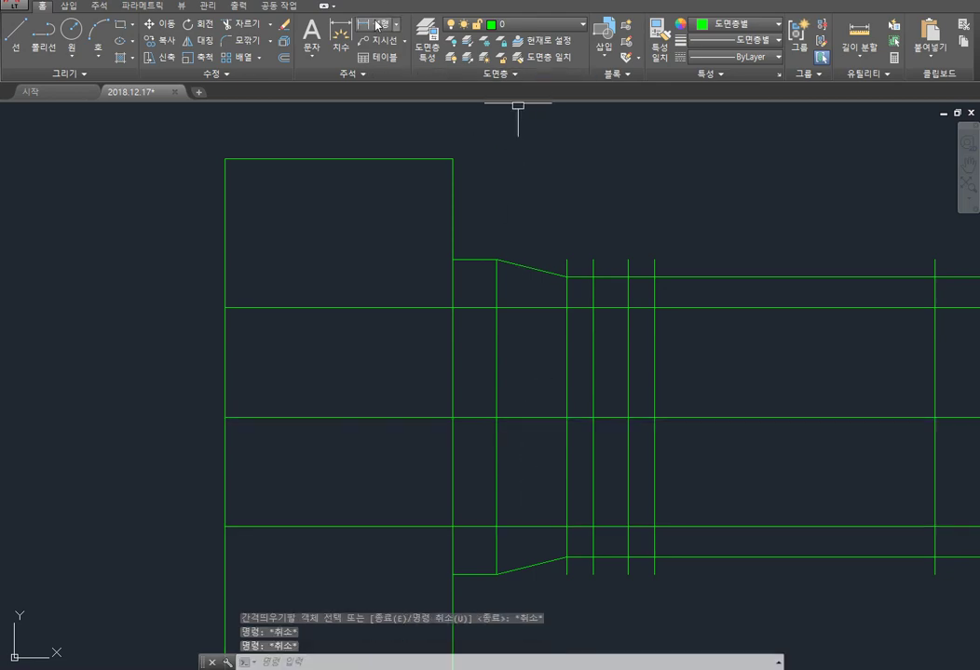
Step: Try a linear dimension across the section, cancel it, and start TRIM
{"action": "left_click", "coordinate": [378, 24]}
{"action": "left_click", "coordinate": [496, 308]}
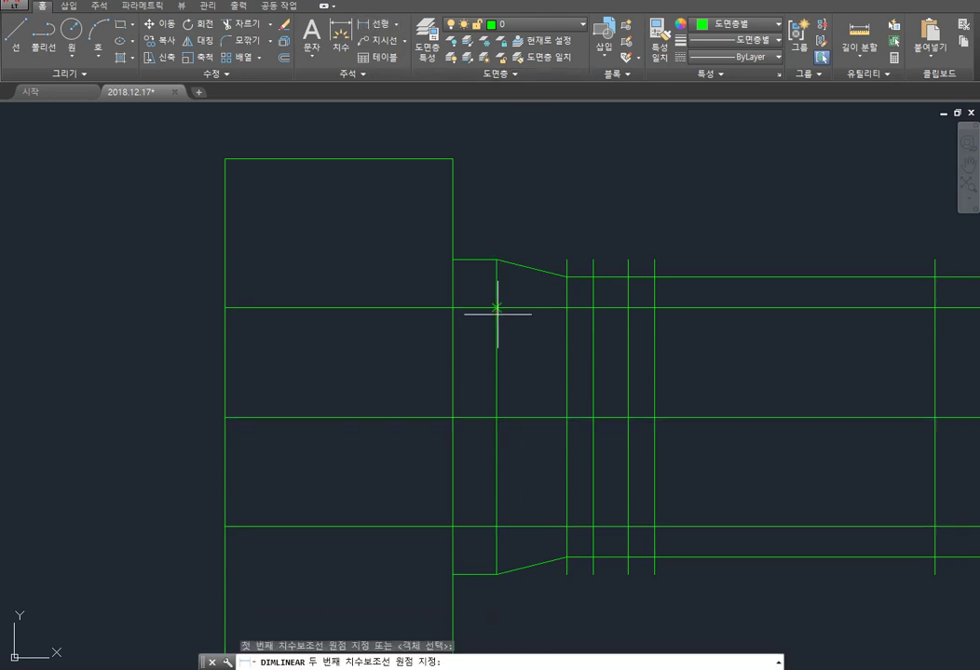
{"action": "left_click", "coordinate": [496, 527]}
{"action": "key", "text": "Escape"}
{"action": "key", "text": "Escape"}
{"action": "key", "text": "Escape"}
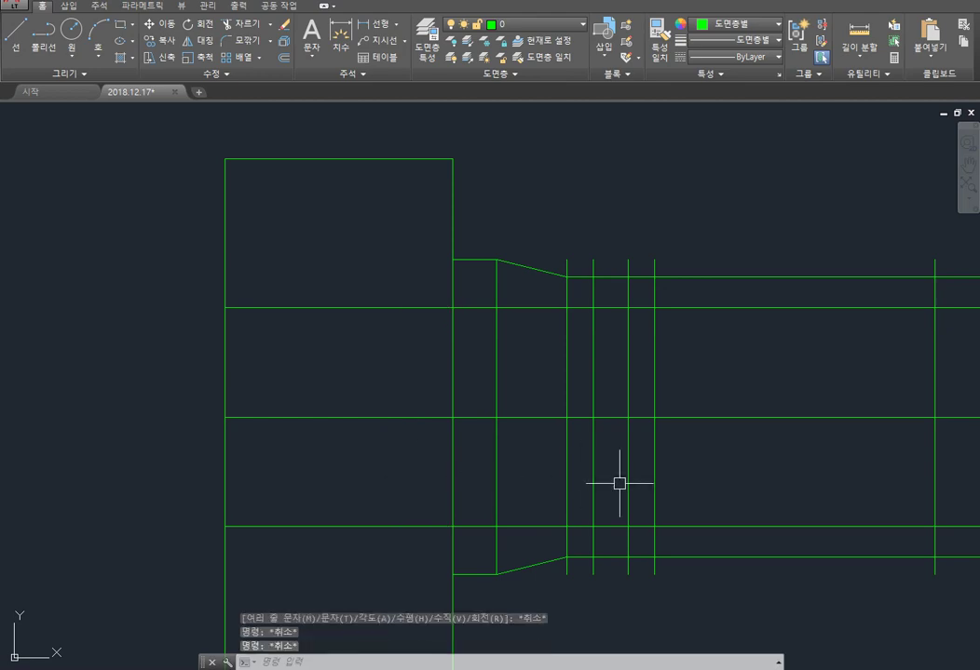
{"action": "type", "text": "TR"}
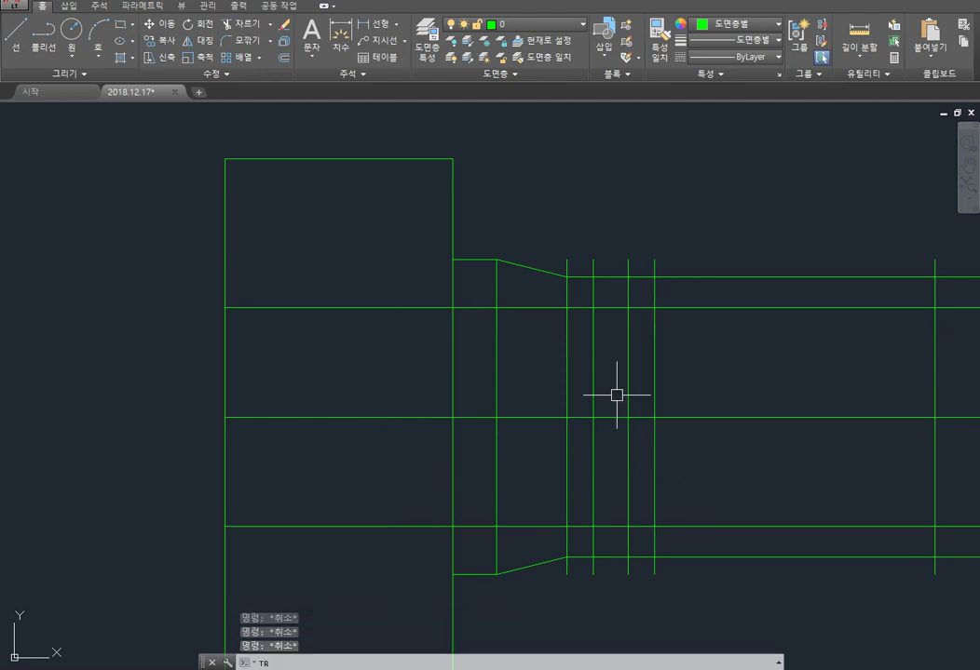
{"action": "key", "text": "Return"}
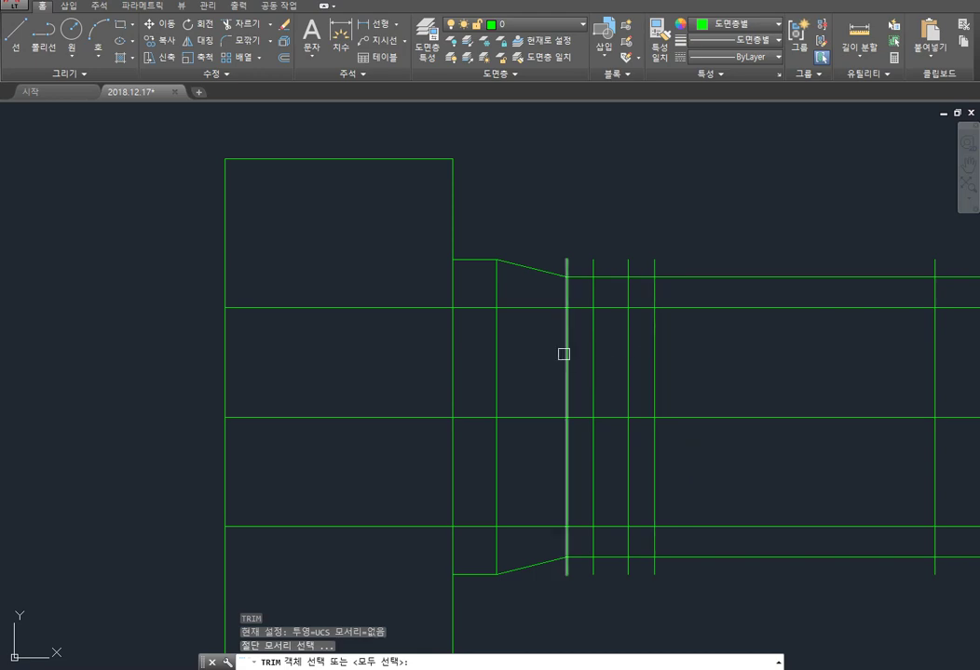
Step: Trim the vertical ends sticking out beyond the upper and lower 12.5 lines
{"action": "left_click", "coordinate": [645, 308]}
{"action": "left_click", "coordinate": [693, 525]}
{"action": "key", "text": "Return"}
{"action": "left_click", "coordinate": [683, 245]}
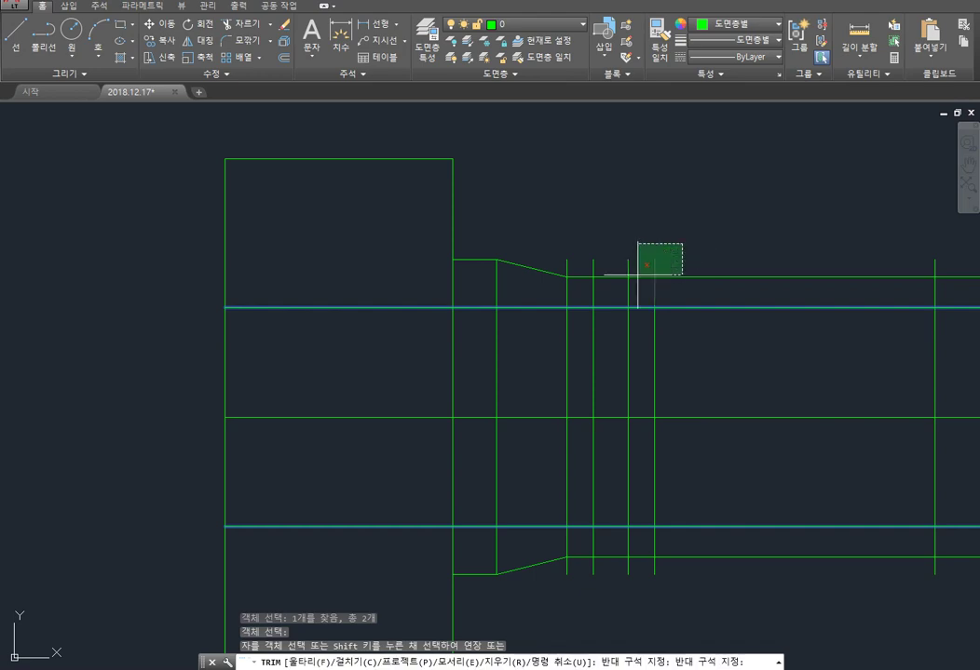
{"action": "left_click", "coordinate": [585, 286]}
{"action": "left_click", "coordinate": [666, 542]}
{"action": "left_click", "coordinate": [586, 579]}
{"action": "left_click", "coordinate": [611, 223]}
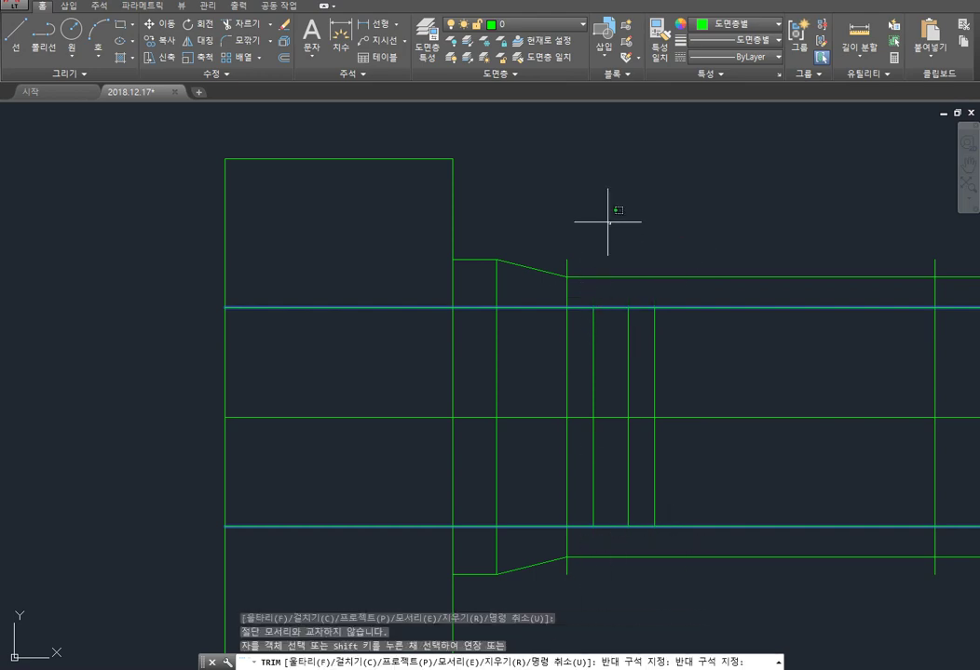
Step: Select the centreline and slanted taper lines as cutting edges, then abandon that trim
{"action": "key", "text": "Return"}
{"action": "key", "text": "Return"}
{"action": "left_click", "coordinate": [551, 418]}
{"action": "left_click", "coordinate": [536, 541]}
{"action": "left_click", "coordinate": [536, 558]}
{"action": "left_click", "coordinate": [551, 562]}
{"action": "left_click", "coordinate": [563, 575]}
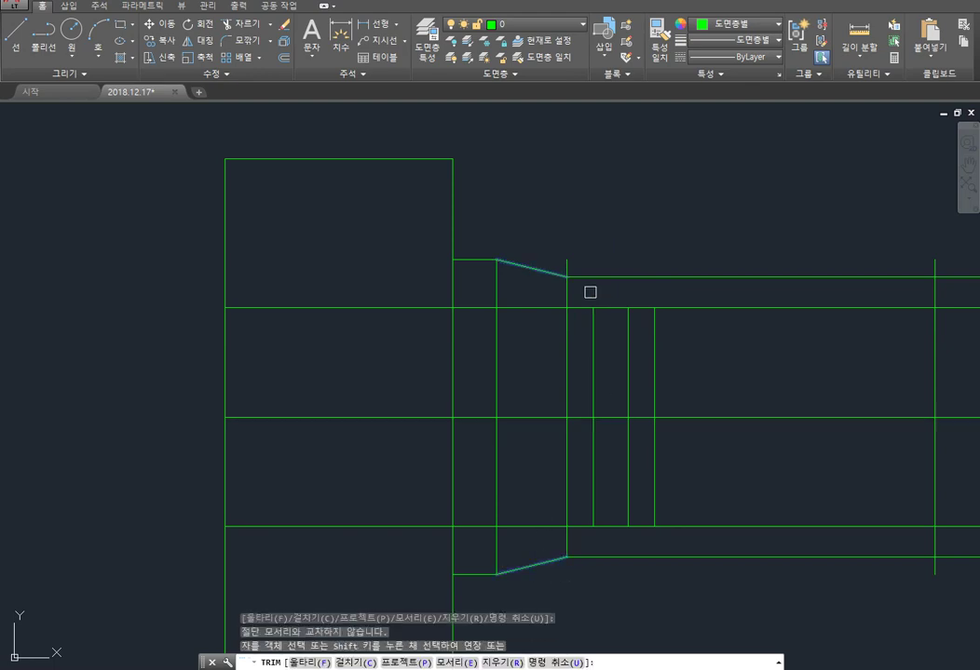
{"action": "key", "text": "Escape"}
Step: Delete the stray upper and lower horizontal lines
{"action": "left_click", "coordinate": [628, 278]}
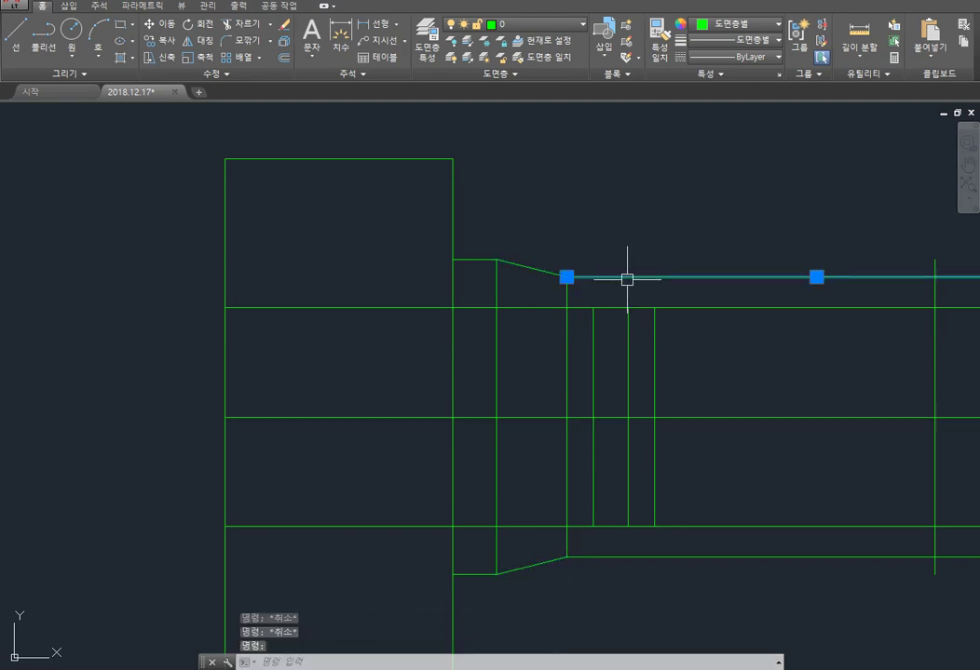
{"action": "key", "text": "Delete"}
{"action": "left_click", "coordinate": [630, 557]}
{"action": "key", "text": "Delete"}
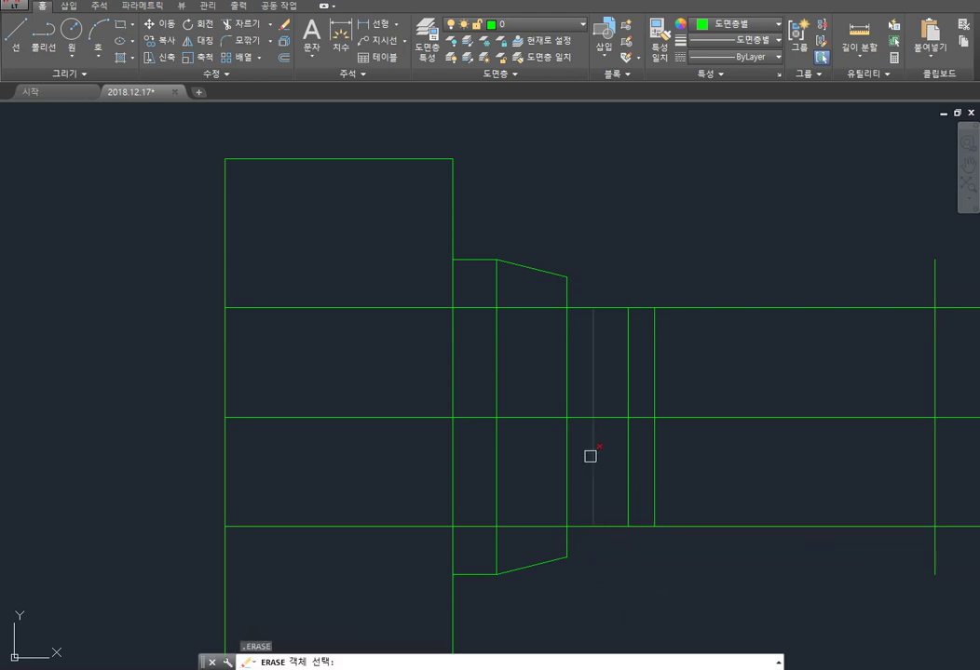
{"action": "key", "text": "Escape"}
{"action": "key", "text": "Escape"}
{"action": "type", "text": "o"}
{"action": "key", "text": "Return"}
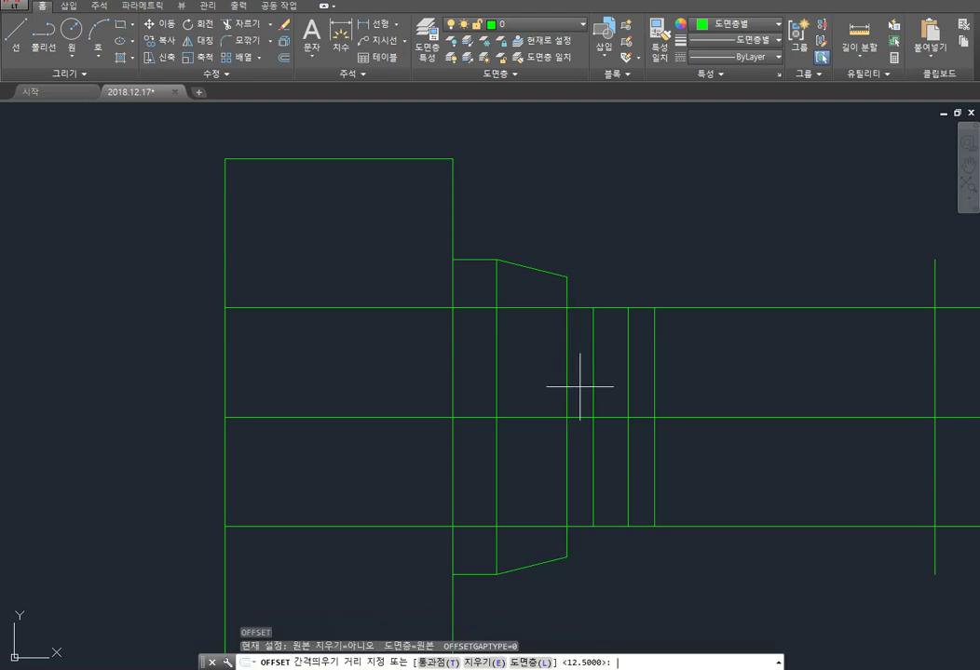
{"action": "key", "text": "Escape"}
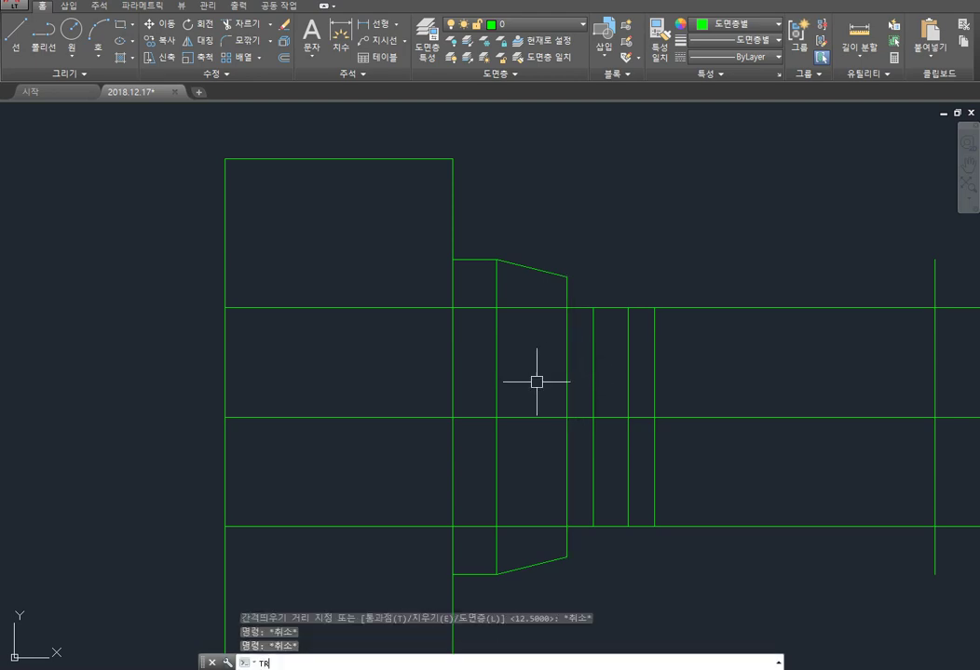
Step: Trim the upper and lower outlines back to the step's vertical edge
{"action": "type", "text": "tr"}
{"action": "key", "text": "Return"}
{"action": "left_click", "coordinate": [566, 392]}
{"action": "key", "text": "Return"}
{"action": "left_click", "coordinate": [538, 302]}
{"action": "left_click", "coordinate": [546, 470]}
{"action": "left_click", "coordinate": [524, 527]}
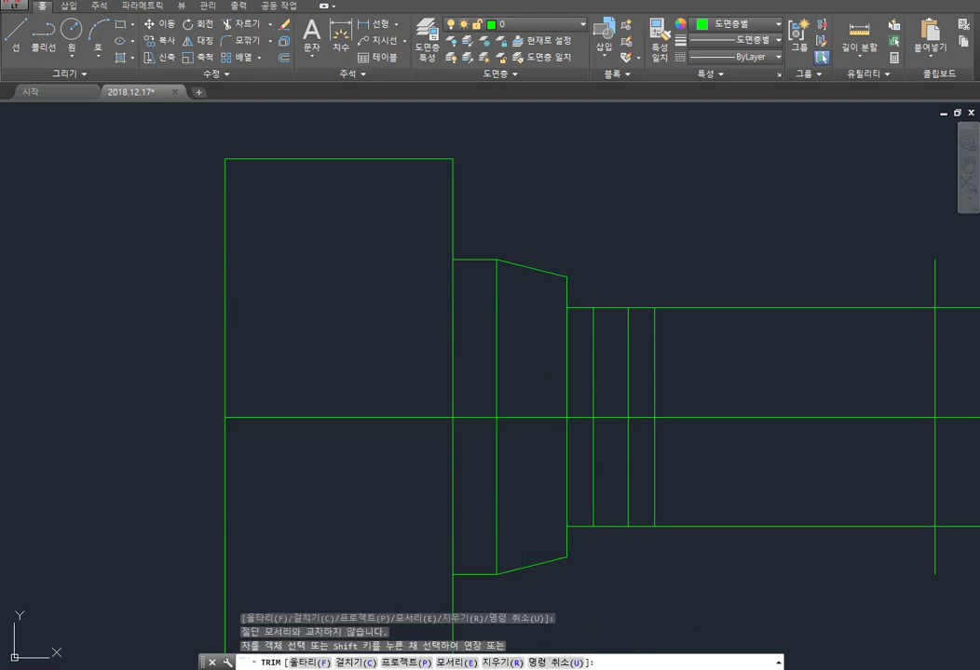
{"action": "key", "text": "Escape"}
{"action": "middle_click_drag", "start_coordinate": [644, 442], "coordinate": [591, 423]}
Step: Offset the centerline 10 units above and below for the groove
{"action": "type", "text": "o"}
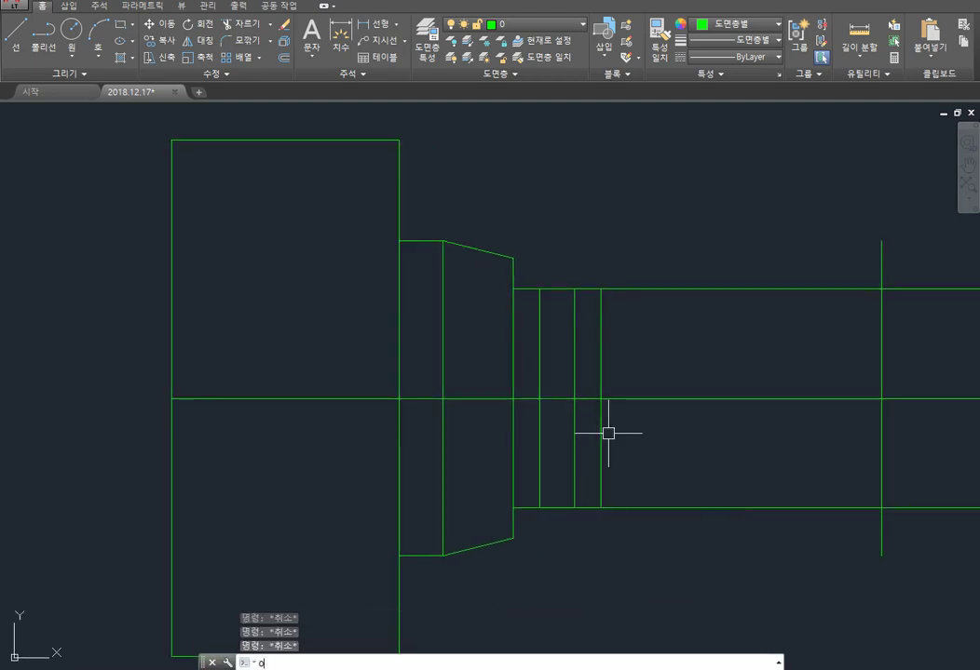
{"action": "key", "text": "Return"}
{"action": "type", "text": "10"}
{"action": "key", "text": "Return"}
{"action": "left_click", "coordinate": [630, 399]}
{"action": "left_click", "coordinate": [636, 358]}
{"action": "left_click", "coordinate": [638, 399]}
{"action": "left_click", "coordinate": [635, 438]}
{"action": "key", "text": "Escape"}
Step: Cut the top and bottom outlines across the groove
{"action": "type", "text": "tr"}
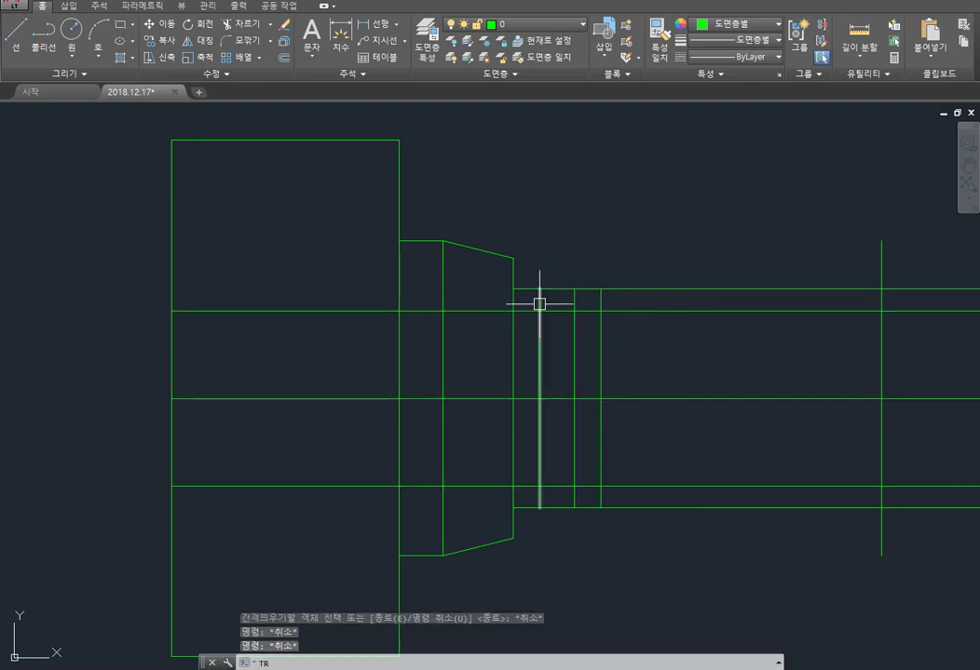
{"action": "key", "text": "Return"}
{"action": "key", "text": "Return"}
{"action": "left_click", "coordinate": [551, 288]}
{"action": "left_click", "coordinate": [559, 507]}
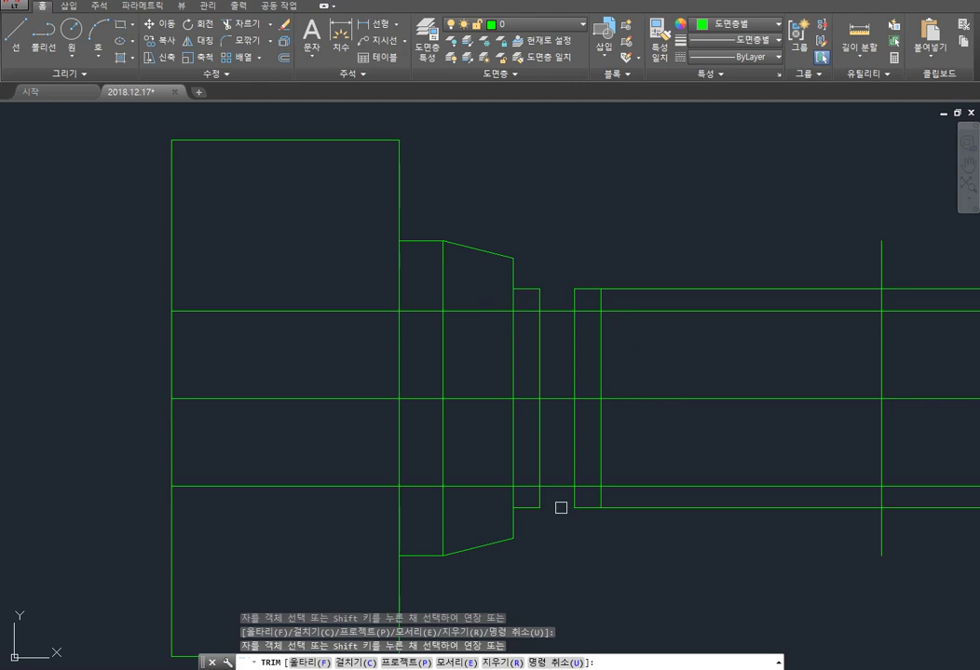
Step: Trim the 10-unit groove lines outside the groove's left and right edges
{"action": "key", "text": "Return"}
{"action": "key", "text": "Return"}
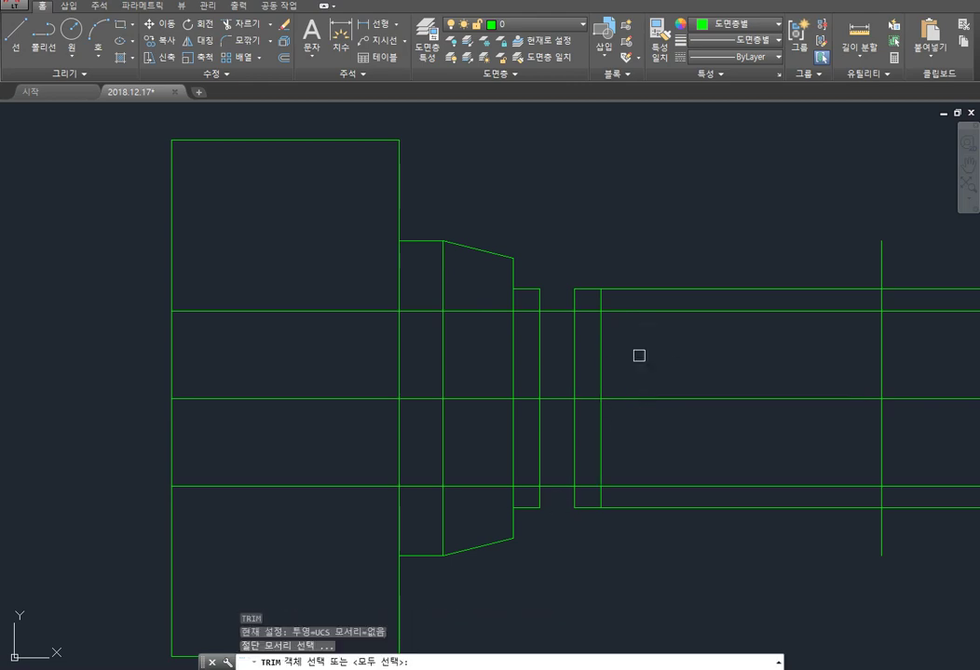
{"action": "left_click", "coordinate": [578, 350]}
{"action": "left_click", "coordinate": [540, 355]}
{"action": "key", "text": "Return"}
{"action": "left_click", "coordinate": [531, 311]}
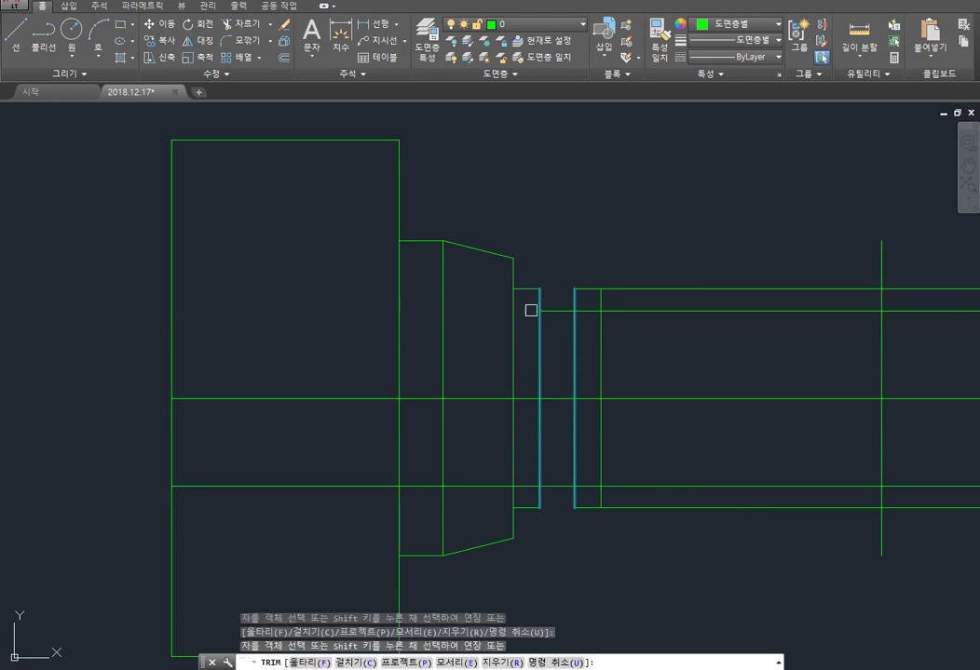
{"action": "left_click", "coordinate": [619, 486]}
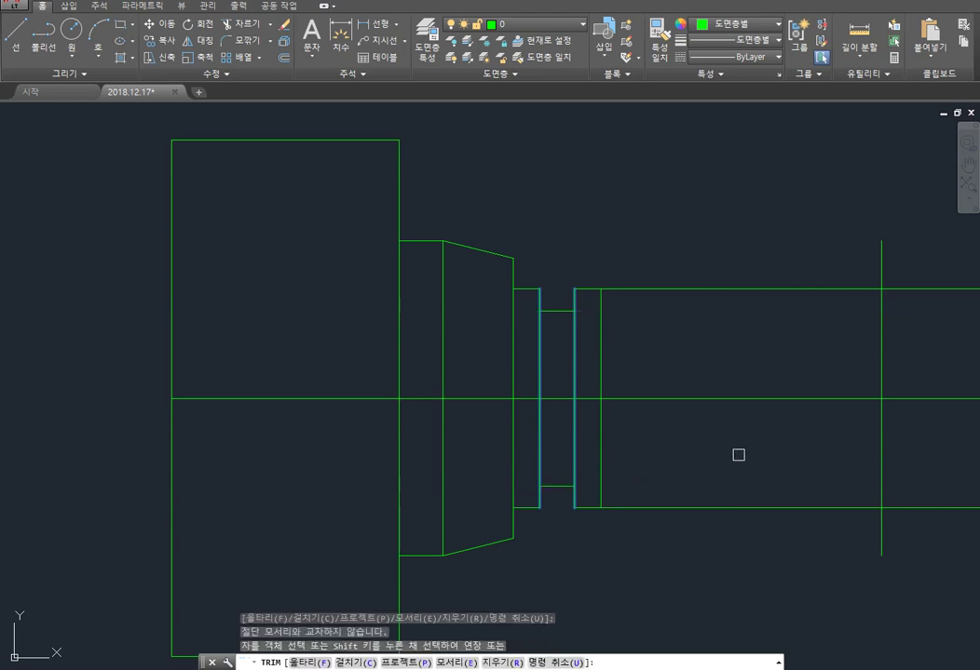
{"action": "key", "text": "Escape"}
{"action": "key", "text": "Escape"}
{"action": "key", "text": "Escape"}
{"action": "mouse_move", "coordinate": [736, 455]}
{"action": "middle_mouse_down"}
{"action": "mouse_move", "coordinate": [667, 426]}
{"action": "mouse_move", "coordinate": [605, 424]}
{"action": "middle_mouse_up"}
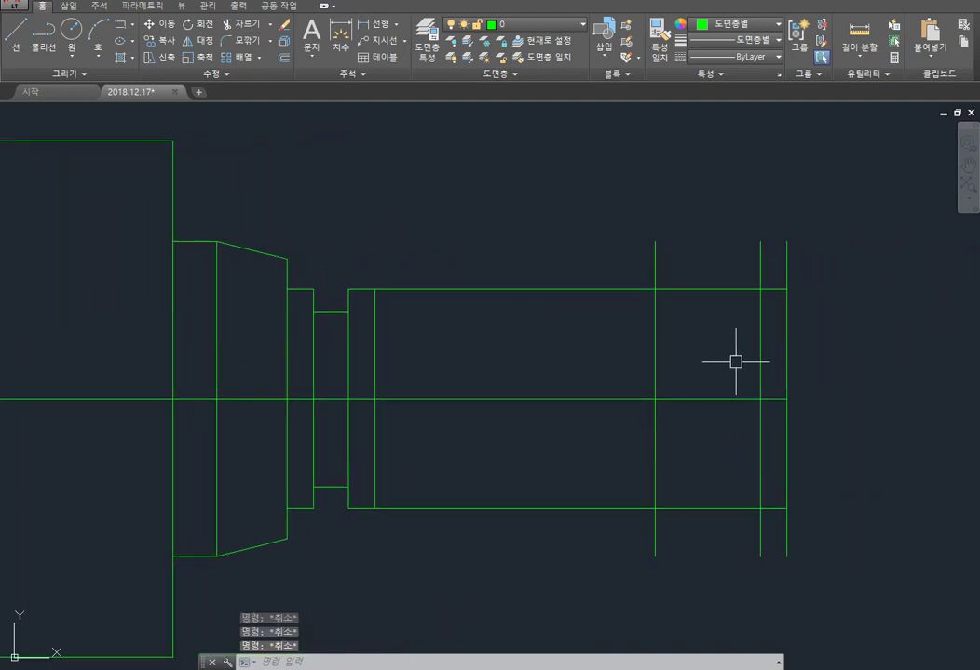
Step: Offset the centreline and the bottom outline by 12 units
{"action": "type", "text": "o"}
{"action": "key", "text": "Return"}
{"action": "type", "text": "12"}
{"action": "key", "text": "Return"}
{"action": "left_click", "coordinate": [723, 399]}
{"action": "left_click", "coordinate": [723, 404]}
{"action": "left_click", "coordinate": [708, 509]}
{"action": "left_click", "coordinate": [704, 446]}
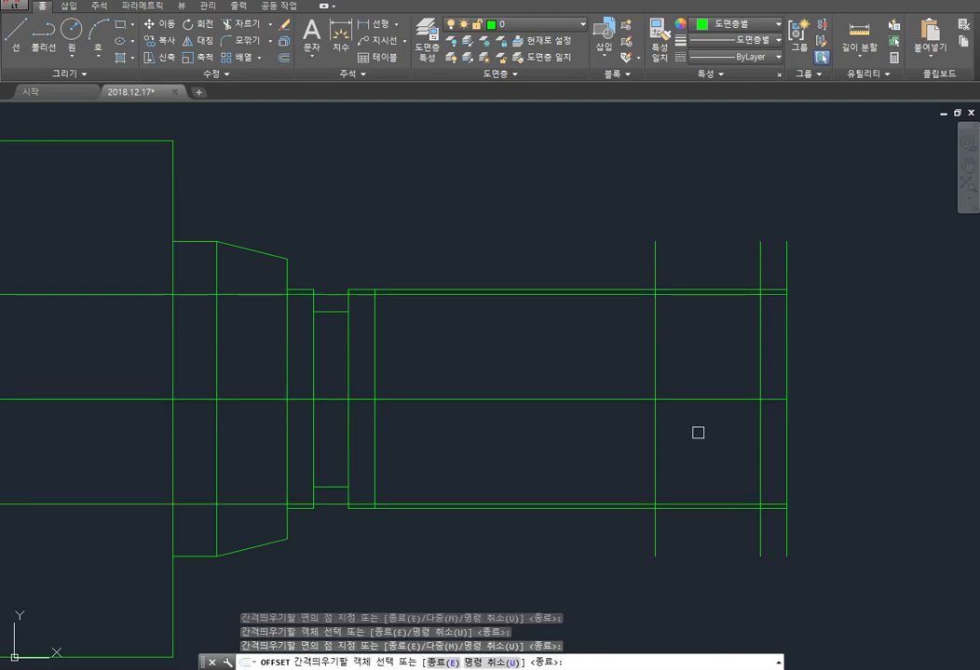
{"action": "key", "text": "Return"}
Step: Trim the upper line left of the right section's edge
{"action": "type", "text": "tr"}
{"action": "key", "text": "Return"}
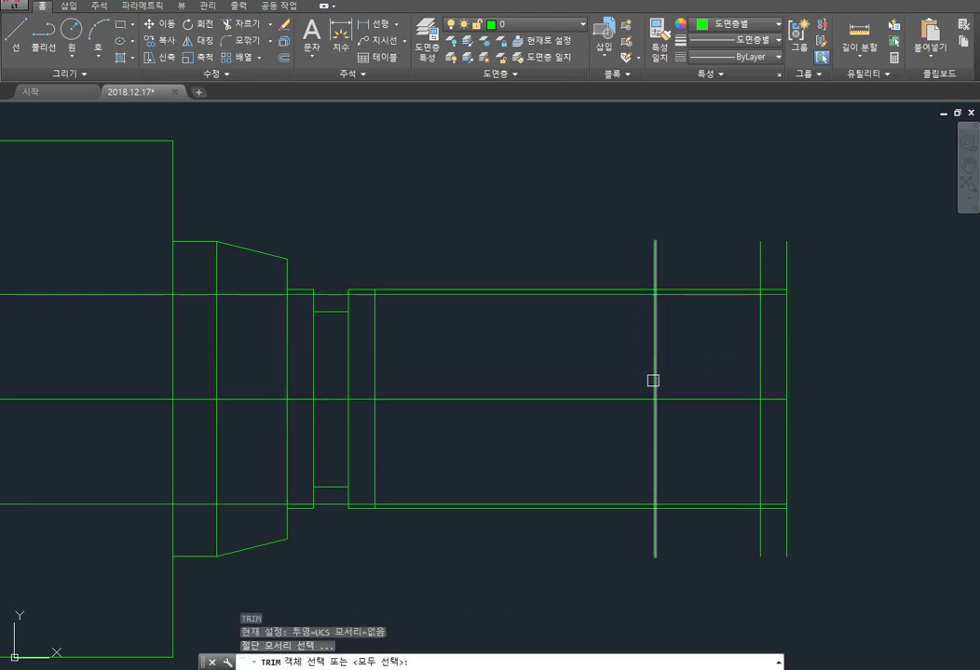
{"action": "left_click", "coordinate": [656, 263]}
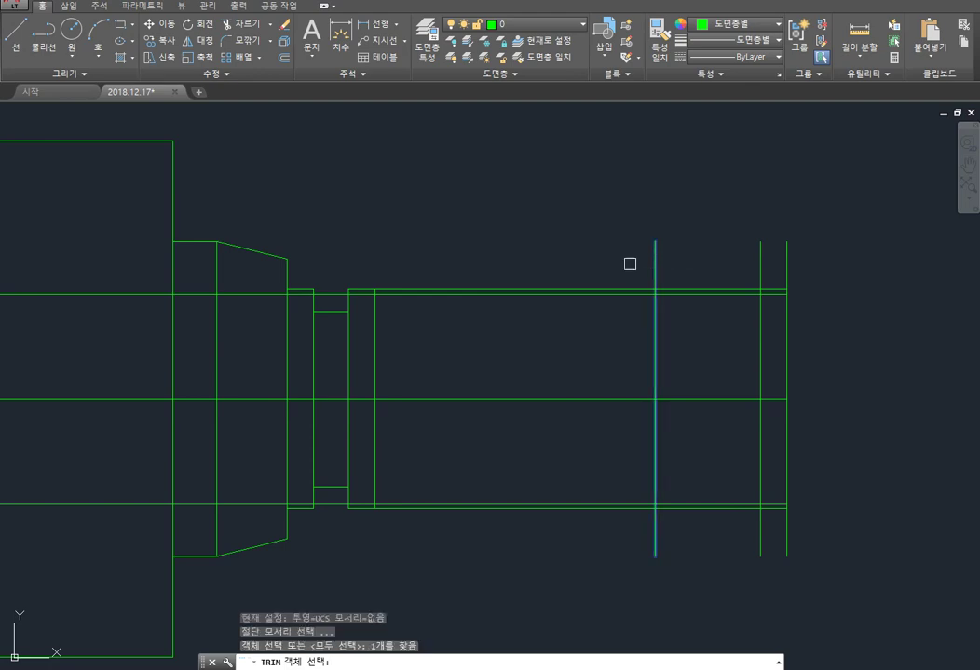
{"action": "key", "text": "Return"}
{"action": "left_click", "coordinate": [605, 290]}
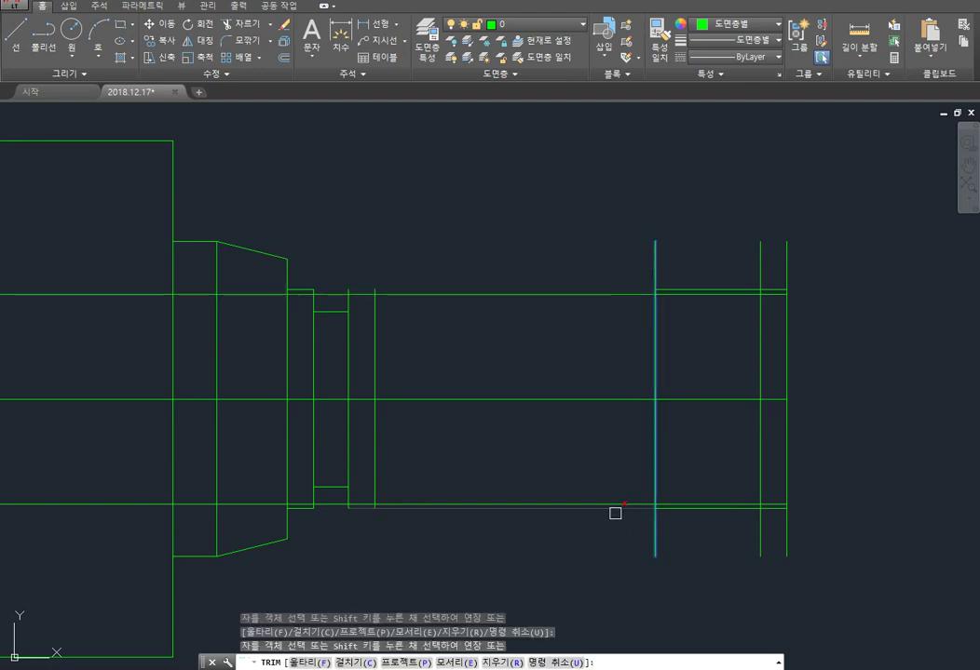
{"action": "left_click", "coordinate": [709, 290]}
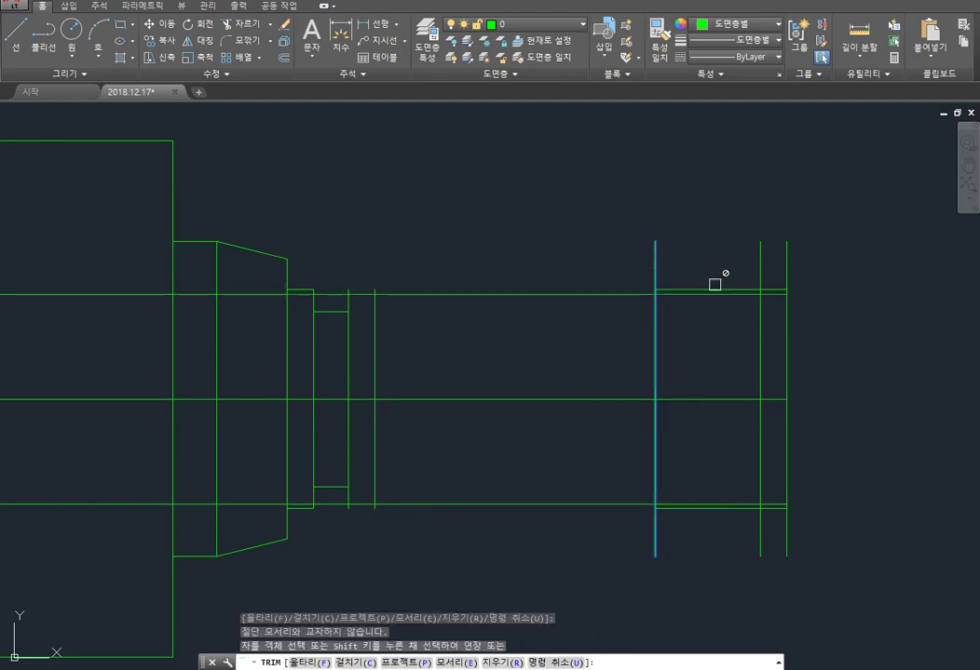
{"action": "key", "text": "Escape"}
Step: Erase the short upper line on the right section, then undo the recent trims and erase
{"action": "left_click", "coordinate": [716, 289]}
{"action": "key", "text": "Delete"}
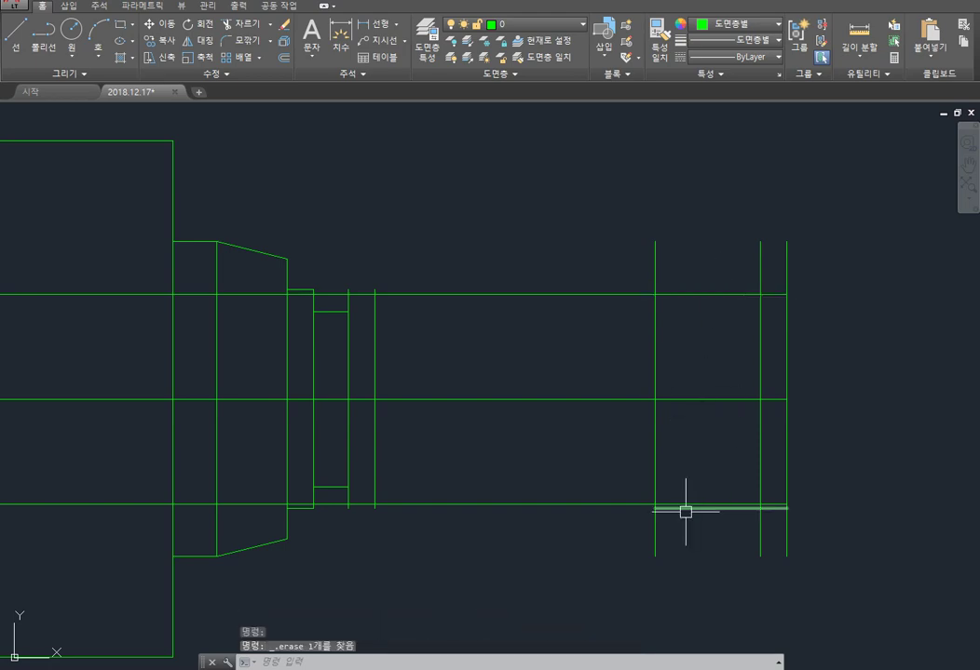
{"action": "left_click", "coordinate": [685, 509]}
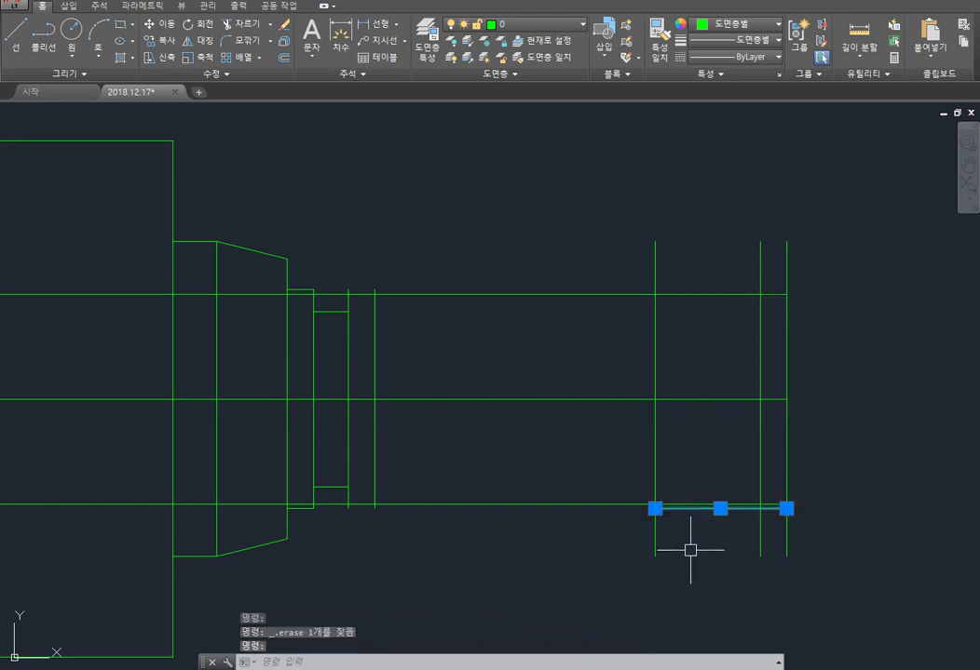
{"action": "type", "text": "u"}
{"action": "key", "text": "Return"}
{"action": "type", "text": "u"}
{"action": "key", "text": "Return"}
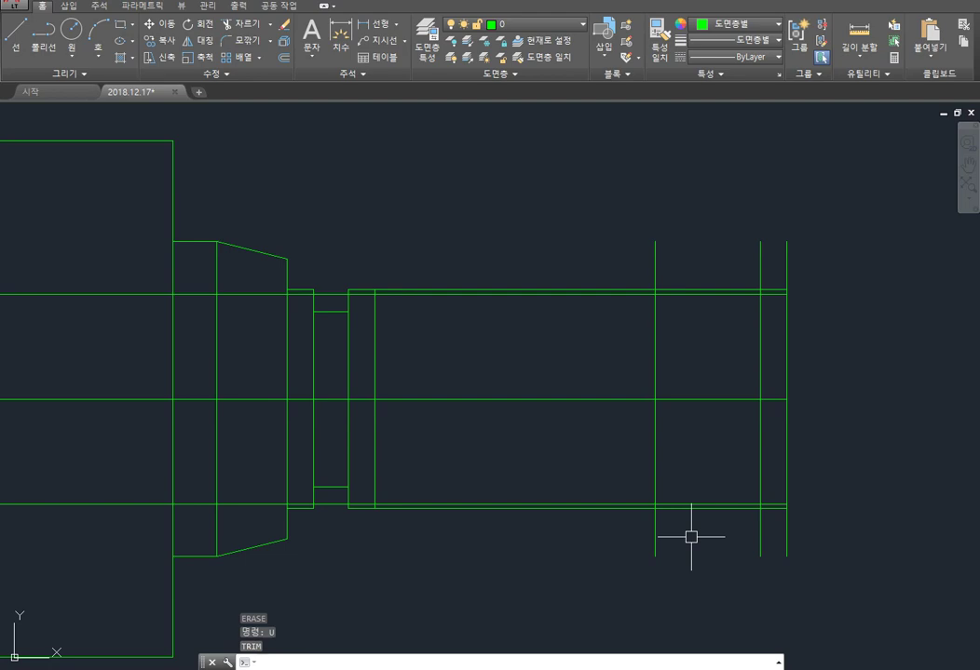
Step: Trim the upper and lower outlines right of the collar's edge
{"action": "type", "text": "tr"}
{"action": "key", "text": "Return"}
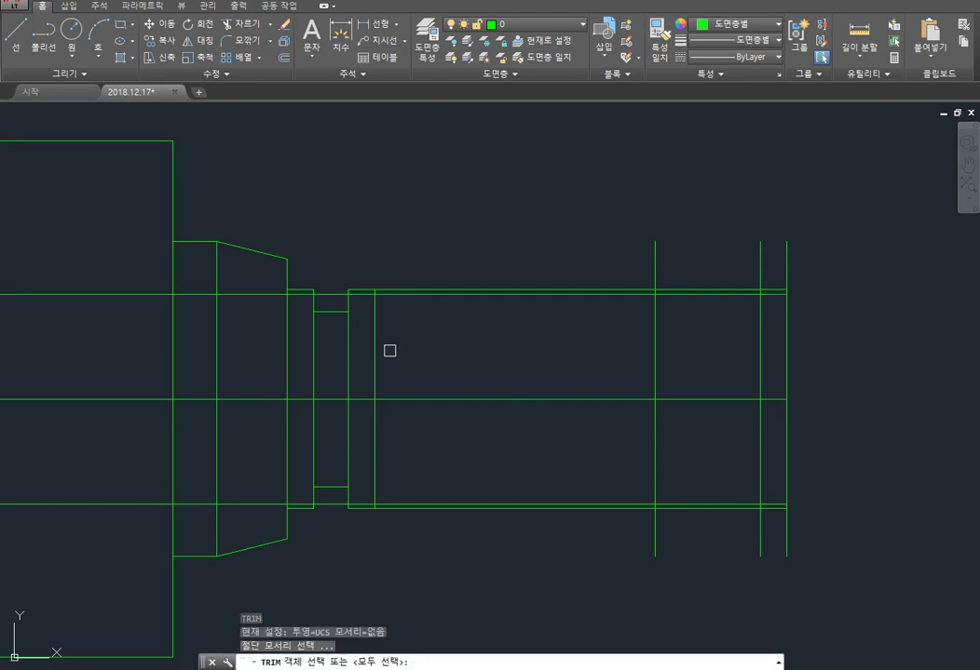
{"action": "left_click", "coordinate": [374, 350]}
{"action": "key", "text": "Return"}
{"action": "left_click_drag", "start_coordinate": [415, 282], "coordinate": [415, 291]}
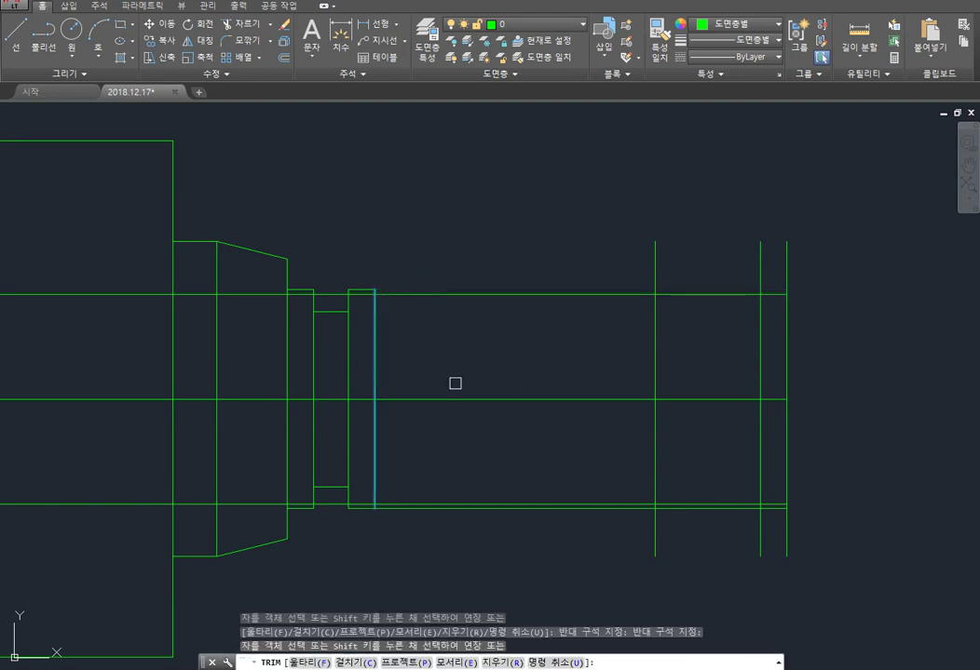
{"action": "left_click", "coordinate": [455, 509]}
{"action": "key", "text": "Escape"}
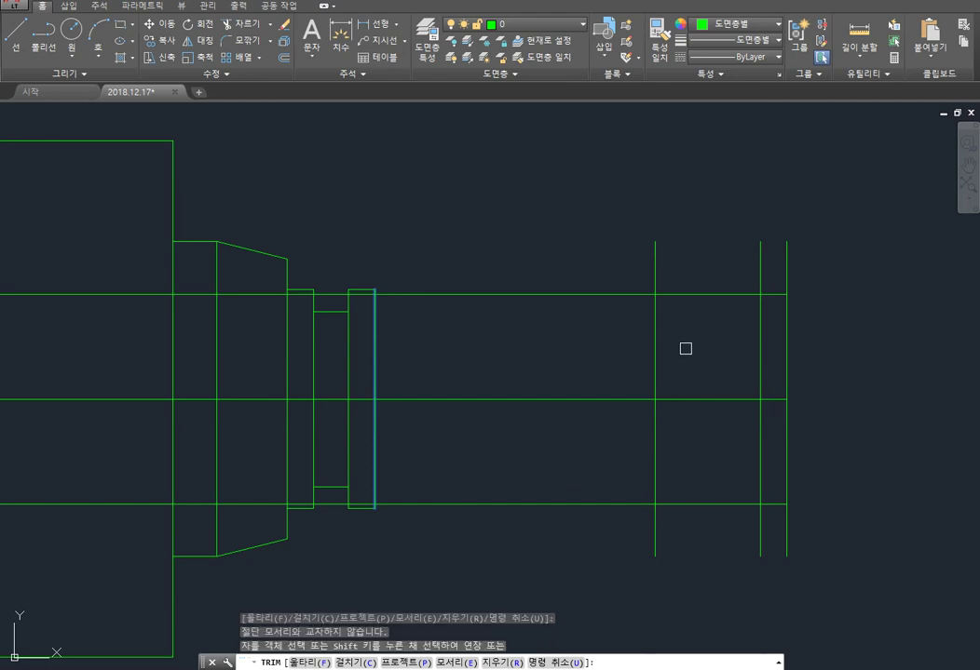
{"action": "key", "text": "Escape"}
{"action": "key", "text": "Escape"}
{"action": "key", "text": "Escape"}
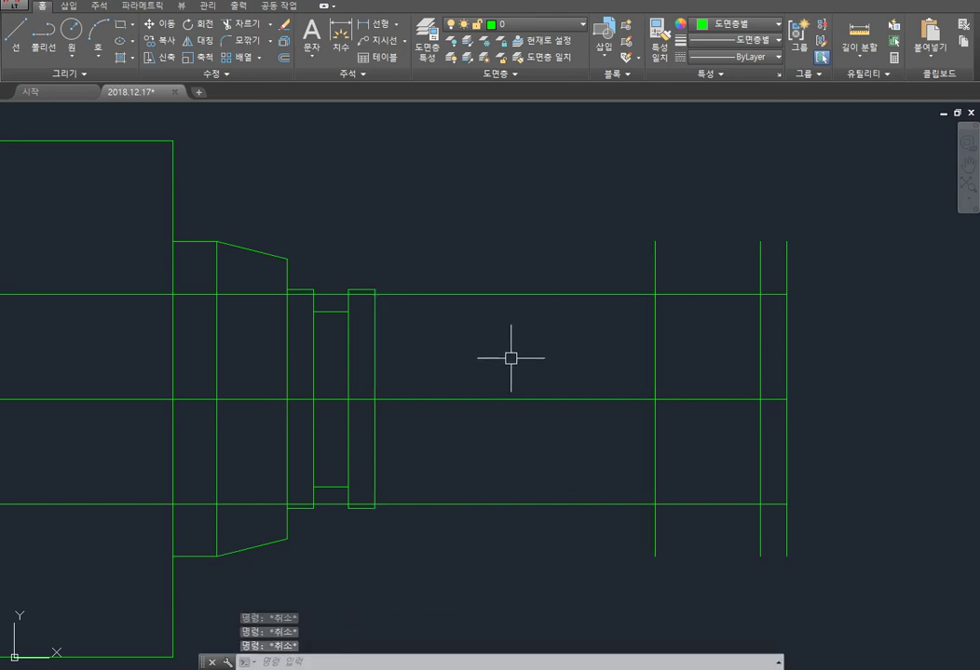
Step: Trim the outlines left of the right-hand section's edge
{"action": "type", "text": "tr"}
{"action": "key", "text": "Return"}
{"action": "left_click", "coordinate": [653, 263]}
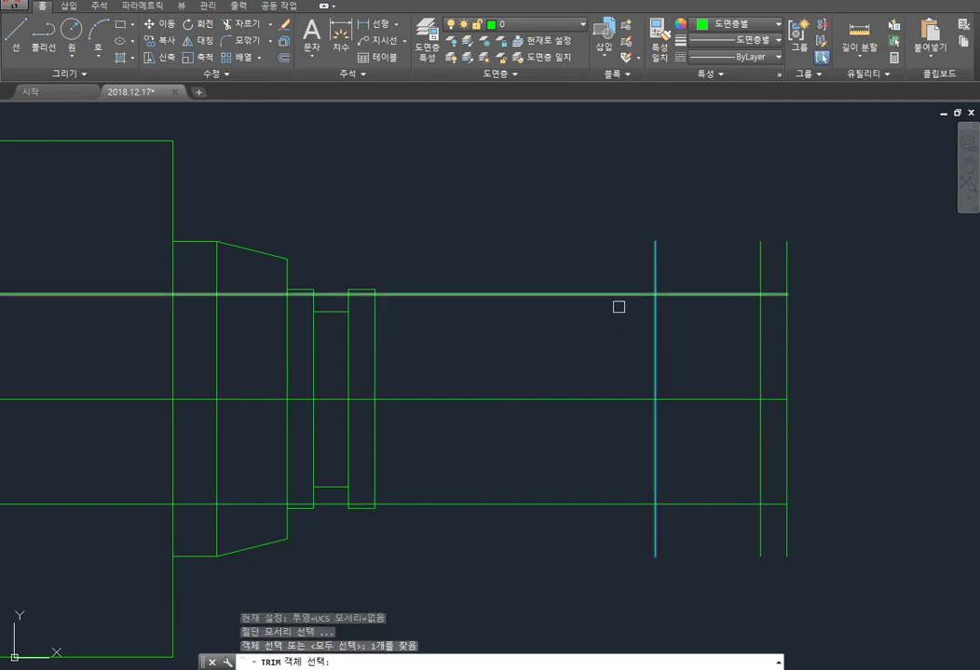
{"action": "key", "text": "Return"}
{"action": "left_click", "coordinate": [612, 292]}
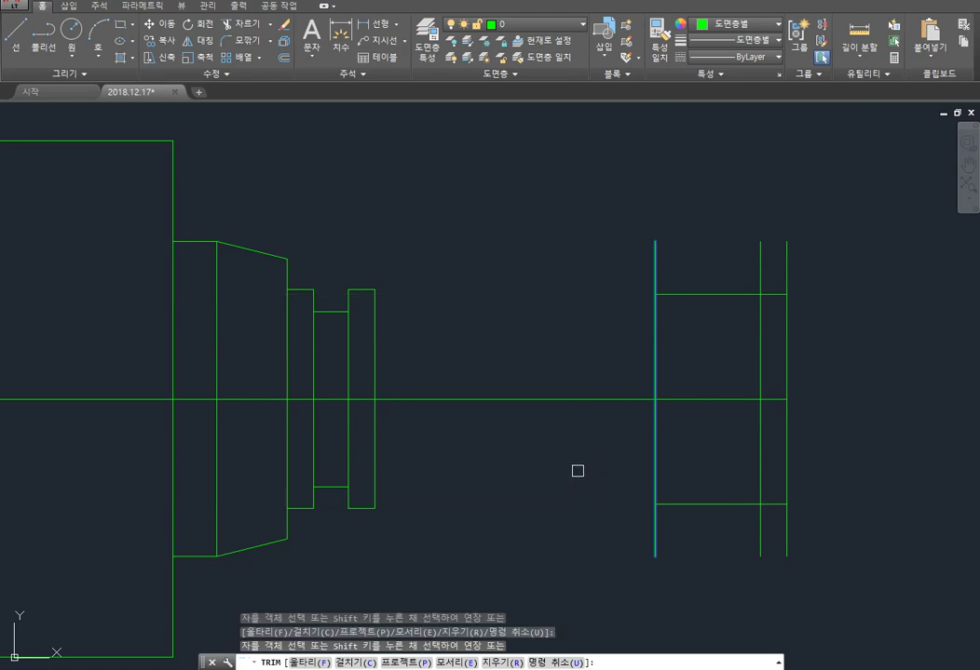
{"action": "key", "text": "Escape"}
{"action": "key", "text": "Escape"}
{"action": "key", "text": "Escape"}
Step: Draw a concave arc of radius 38.03 from the collar's top corner to the right section's corner
{"action": "type", "text": "L"}
{"action": "key", "text": "BackSpace"}
{"action": "type", "text": "a"}
{"action": "key", "text": "Return"}
{"action": "left_click", "coordinate": [374, 290]}
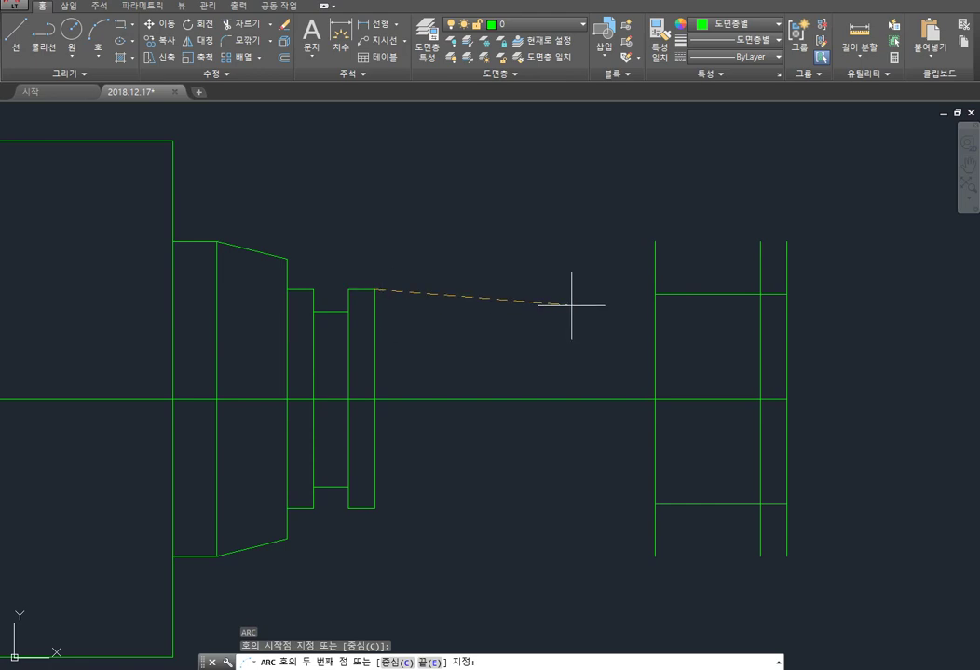
{"action": "type", "text": "e"}
{"action": "key", "text": "Return"}
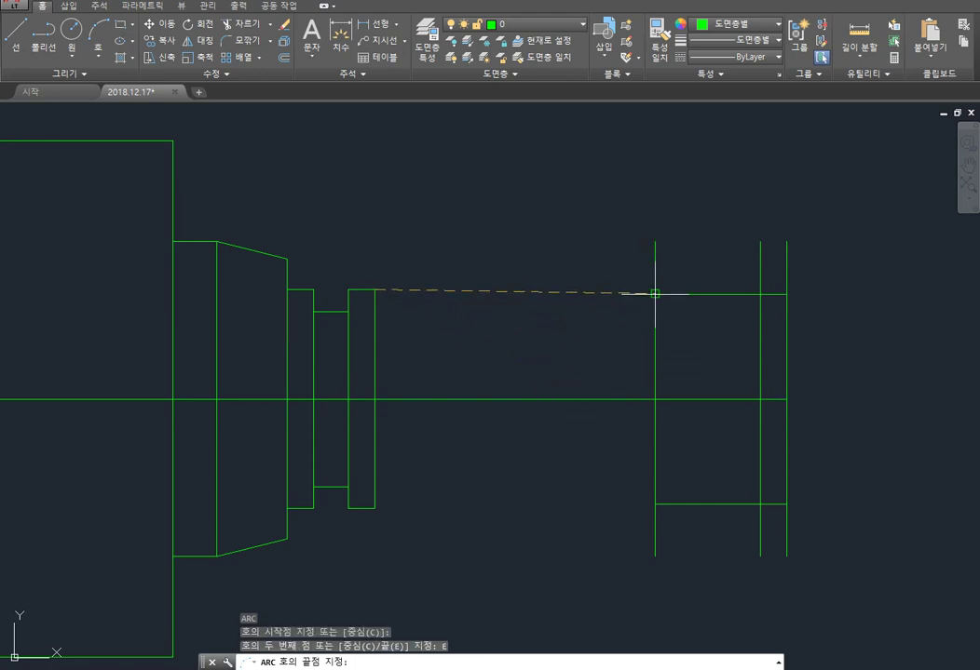
{"action": "left_click", "coordinate": [655, 294]}
{"action": "type", "text": "r"}
{"action": "key", "text": "Return"}
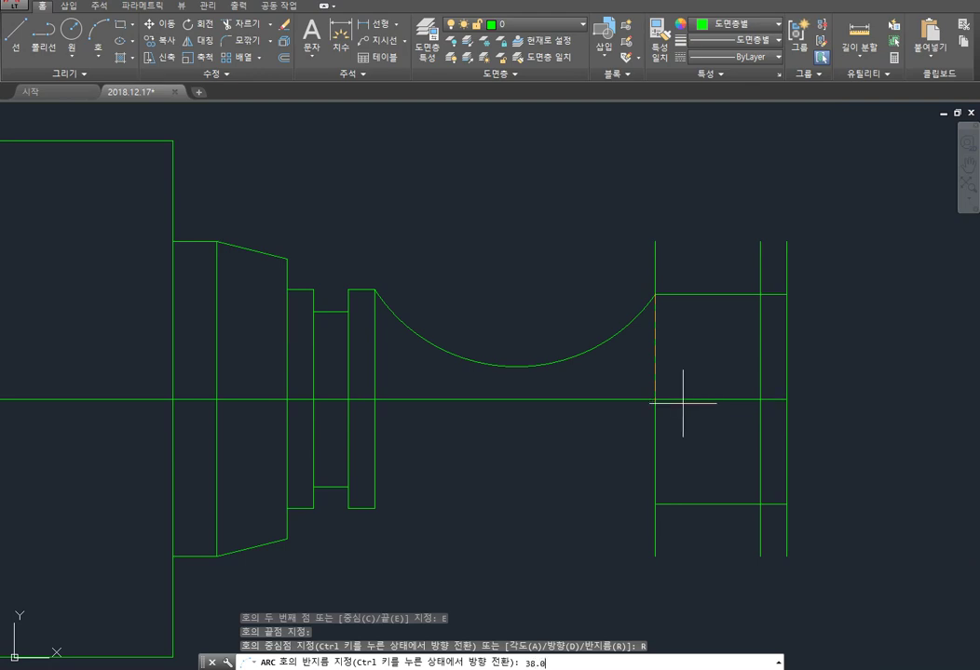
{"action": "key", "text": "Return"}
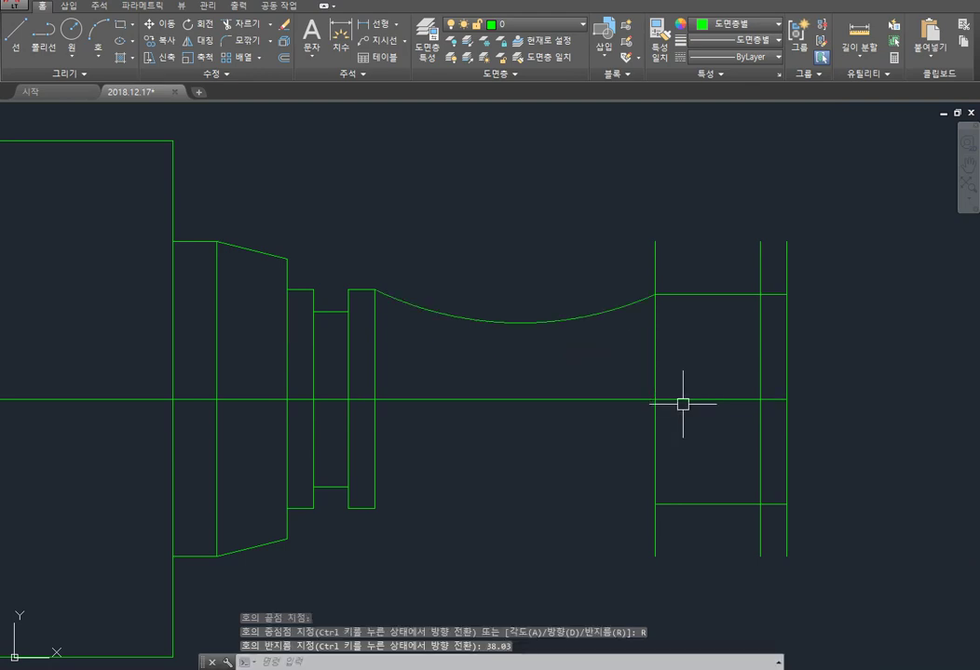
Step: Mirror the arc about the centre line, keeping the original
{"action": "type", "text": "mi"}
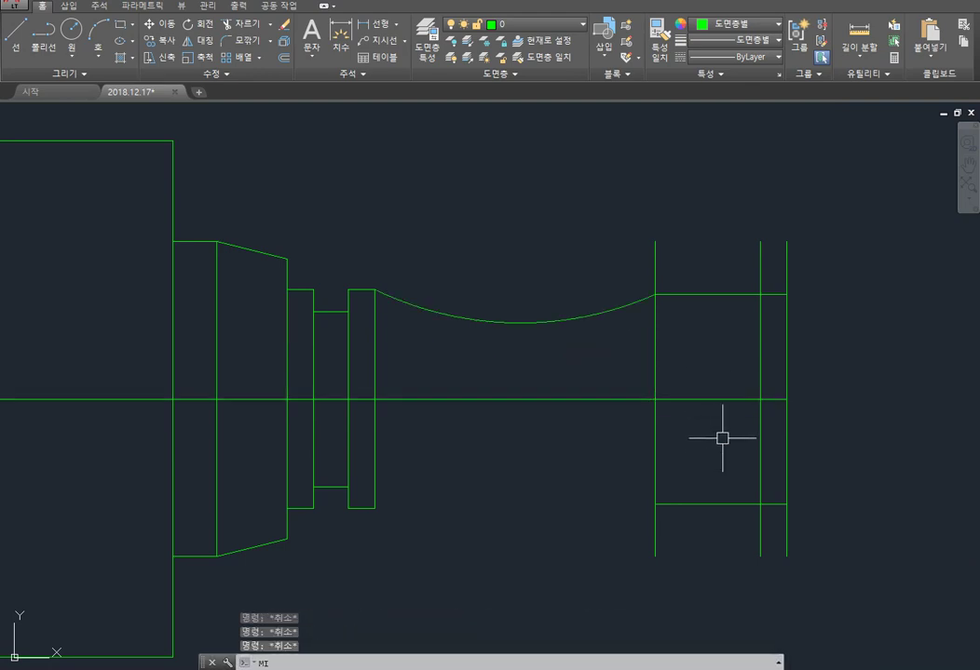
{"action": "key", "text": "Return"}
{"action": "left_click", "coordinate": [552, 322]}
{"action": "key", "text": "Return"}
{"action": "left_click", "coordinate": [374, 400]}
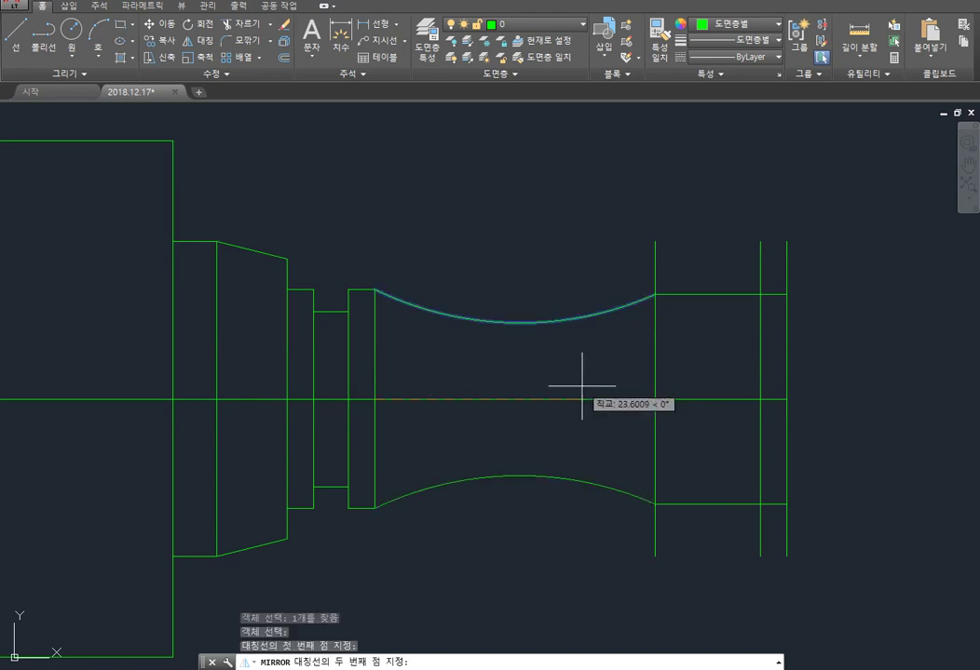
{"action": "left_click", "coordinate": [652, 399]}
{"action": "key", "text": "Return"}
{"action": "scroll", "coordinate": [652, 396], "scroll_direction": "up", "scroll_amount": 2}
{"action": "scroll", "coordinate": [777, 341], "scroll_direction": "down", "scroll_amount": 4}
{"action": "middle_click_drag", "start_coordinate": [776, 339], "coordinate": [739, 334]}
{"action": "scroll", "coordinate": [779, 336], "scroll_direction": "up", "scroll_amount": 2}
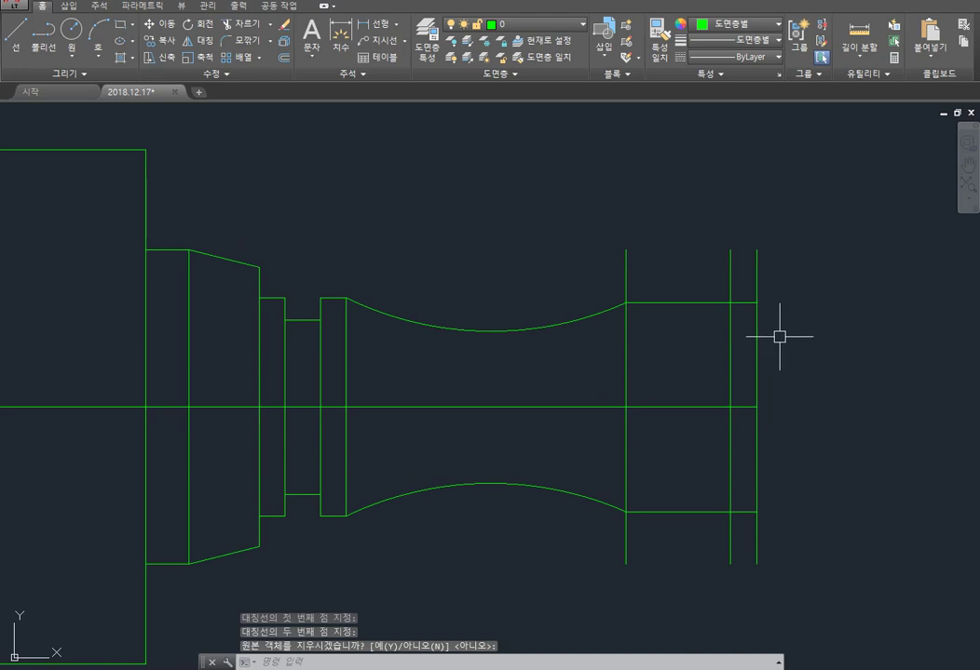
Step: Offset the centre line 10 upward and downward to form the end stub's edges
{"action": "type", "text": "o"}
{"action": "key", "text": "Return"}
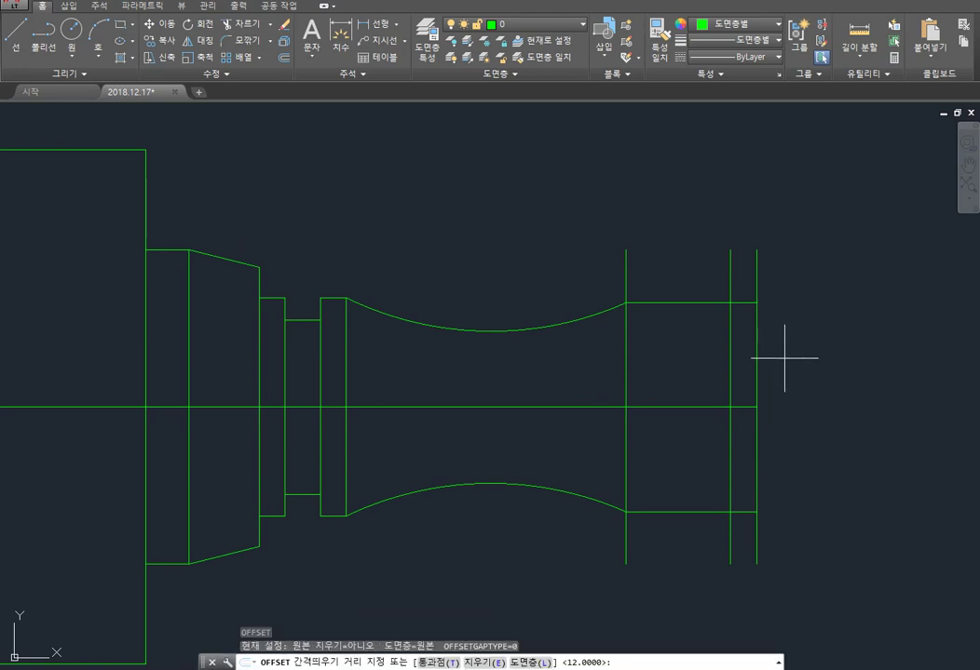
{"action": "key", "text": "Return"}
{"action": "left_click", "coordinate": [695, 407]}
{"action": "left_click", "coordinate": [695, 401]}
{"action": "left_click", "coordinate": [689, 407]}
{"action": "left_click", "coordinate": [677, 463]}
{"action": "key", "text": "Escape"}
Step: Trim the rightmost end line and the excess offset line ends around the stub
{"action": "key", "text": "Return"}
{"action": "left_click", "coordinate": [796, 234]}
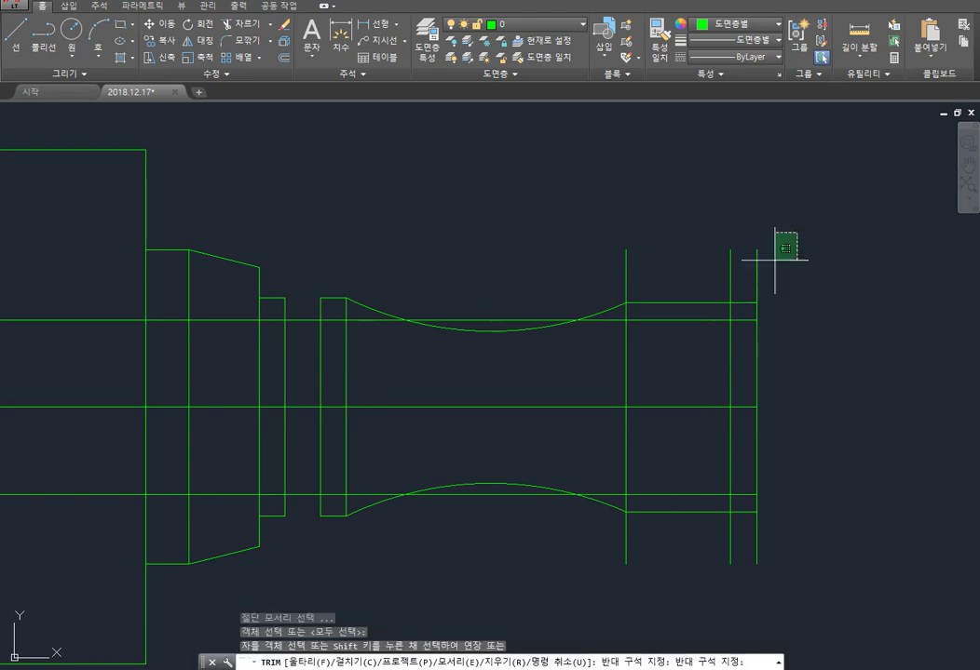
{"action": "left_click", "coordinate": [751, 300]}
{"action": "left_click", "coordinate": [759, 291]}
{"action": "left_click", "coordinate": [749, 305]}
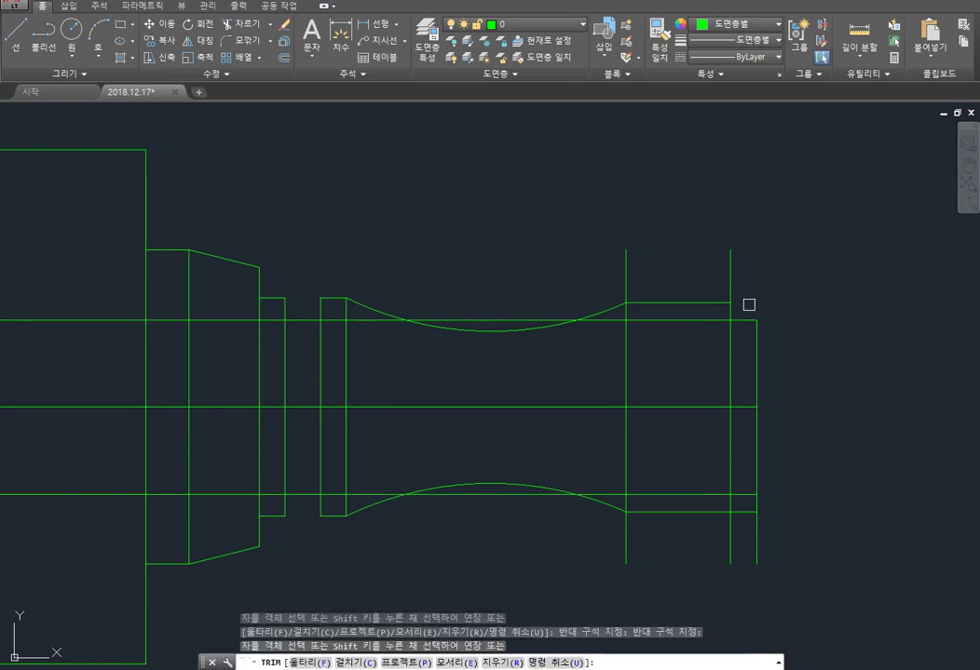
{"action": "left_click", "coordinate": [758, 519]}
{"action": "key", "text": "Return"}
{"action": "key", "text": "Return"}
{"action": "left_click", "coordinate": [730, 350]}
{"action": "key", "text": "Return"}
{"action": "left_click", "coordinate": [709, 321]}
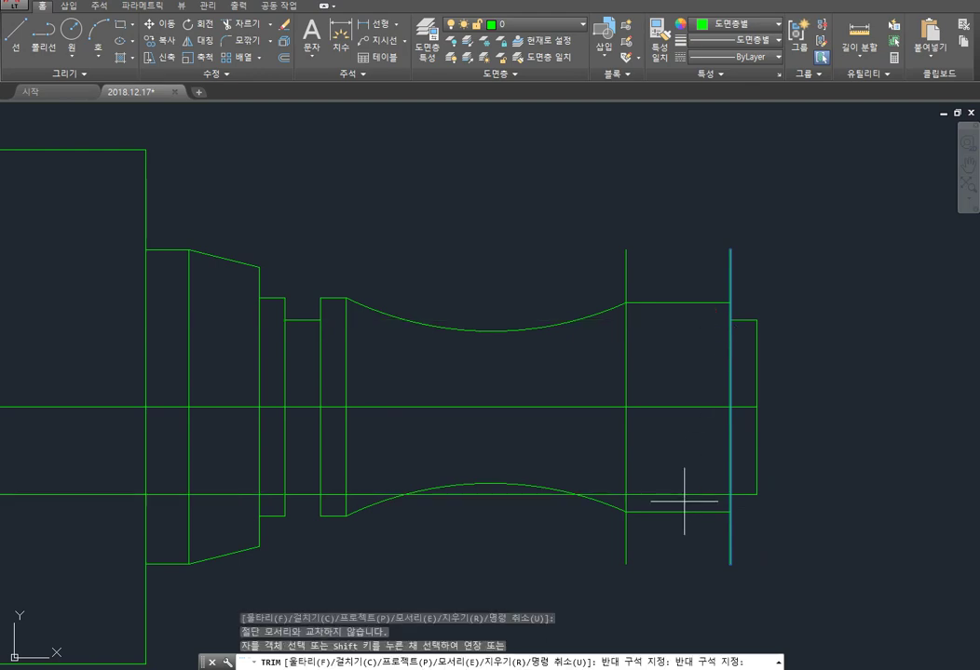
{"action": "key", "text": "Escape"}
{"action": "key", "text": "Escape"}
{"action": "key", "text": "Escape"}
Step: Trim the block's left edge above and below the outline and the lower step line
{"action": "type", "text": "tr"}
{"action": "key", "text": "Return"}
Step: Start a chamfer with a first distance of 2
{"action": "key", "text": "Return"}
{"action": "left_click", "coordinate": [628, 290]}
{"action": "left_click", "coordinate": [626, 555]}
{"action": "left_click", "coordinate": [731, 538]}
{"action": "key", "text": "Escape"}
{"action": "key", "text": "Escape"}
{"action": "type", "text": "a"}
{"action": "key", "text": "Return"}
{"action": "type", "text": "d"}
{"action": "key", "text": "Return"}
{"action": "key", "text": "Return"}
Step: Chamfer the block's top-right and bottom-right corners with distance 2
{"action": "type", "text": "."}
{"action": "key", "text": "Return"}
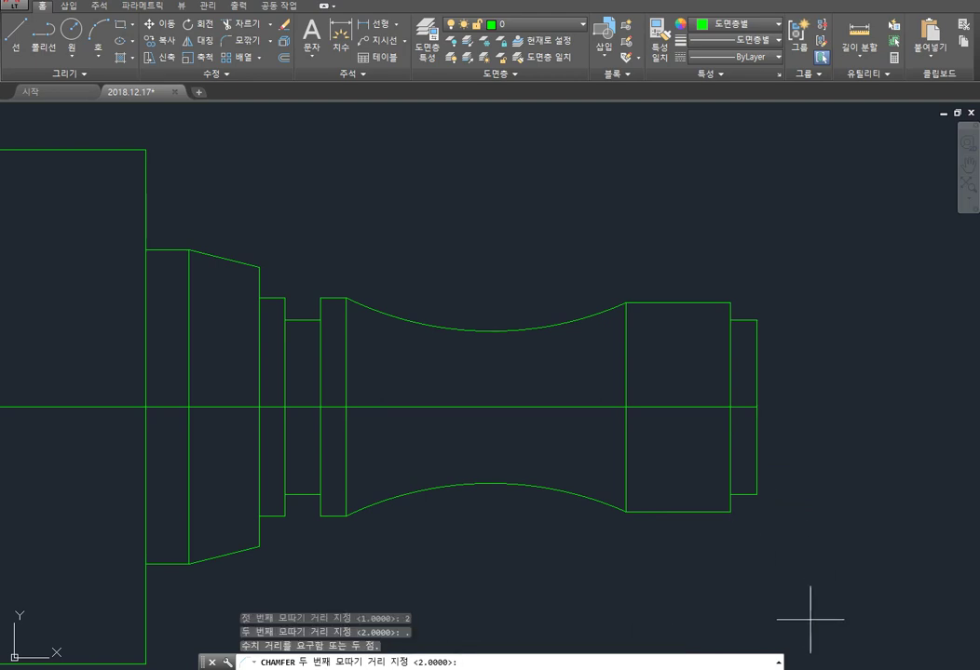
{"action": "type", "text": "2"}
{"action": "key", "text": "Return"}
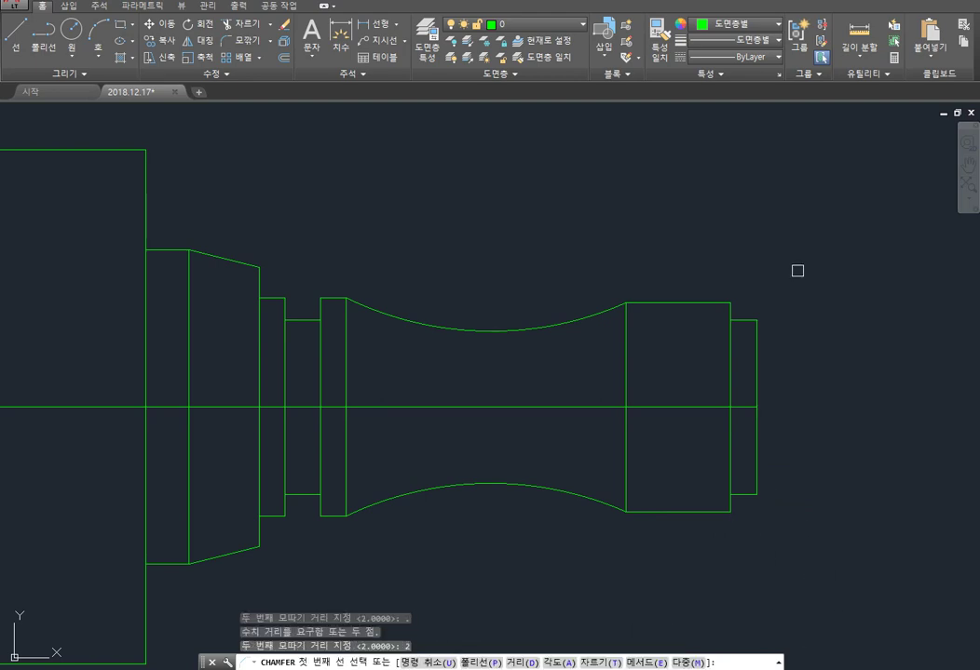
{"action": "scroll", "coordinate": [789, 288], "scroll_direction": "up", "scroll_amount": 5}
{"action": "left_click", "coordinate": [741, 271]}
{"action": "left_click", "coordinate": [767, 308]}
{"action": "scroll", "coordinate": [694, 321], "scroll_direction": "down", "scroll_amount": 5}
{"action": "key", "text": "Return"}
{"action": "left_click", "coordinate": [681, 555]}
{"action": "left_click", "coordinate": [671, 577]}
Step: Draw a vertical line joining the block's top and bottom chamfer corners
{"action": "type", "text": "l"}
{"action": "key", "text": "Return"}
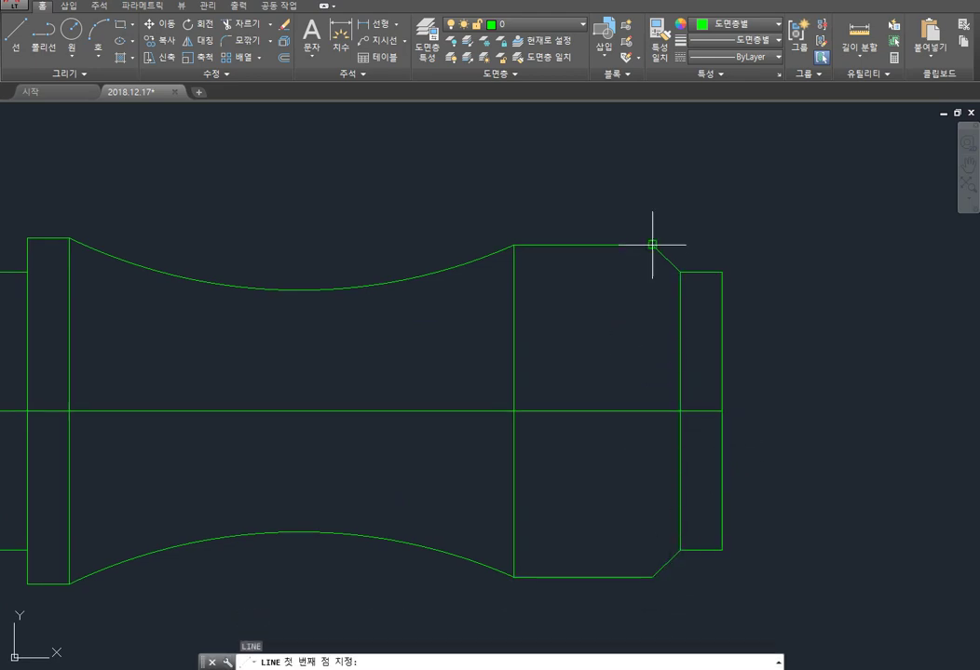
{"action": "left_click", "coordinate": [652, 245]}
{"action": "left_click", "coordinate": [652, 578]}
{"action": "key", "text": "Escape"}
{"action": "key", "text": "Escape"}
{"action": "key", "text": "Escape"}
{"action": "key", "text": "Escape"}
Step: Chamfer the stub's outer corners with distance 1
{"action": "key", "text": "Return"}
{"action": "type", "text": "d"}
{"action": "key", "text": "Return"}
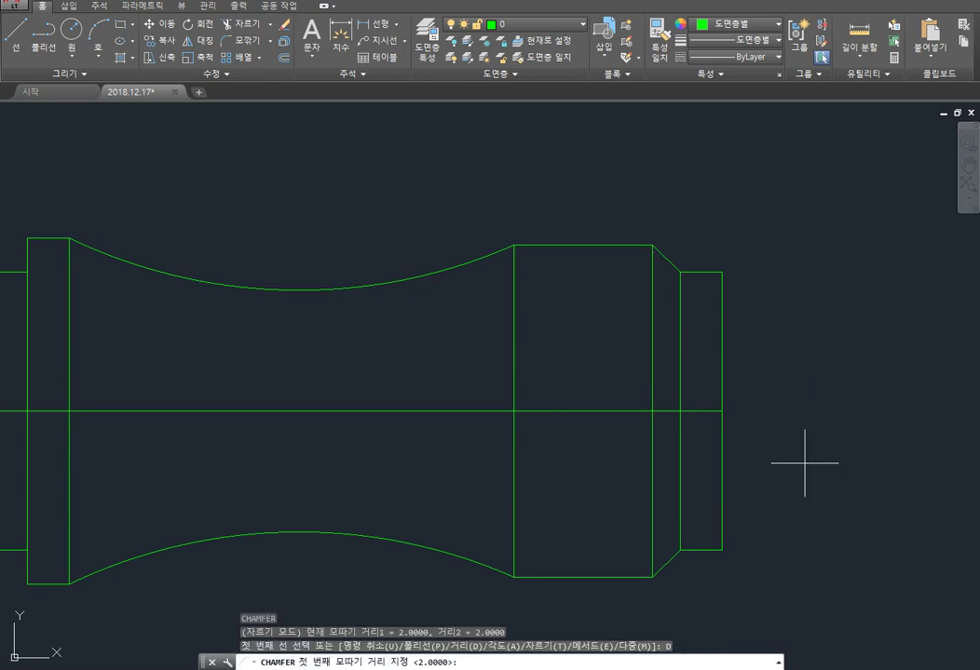
{"action": "type", "text": "1"}
{"action": "key", "text": "Return"}
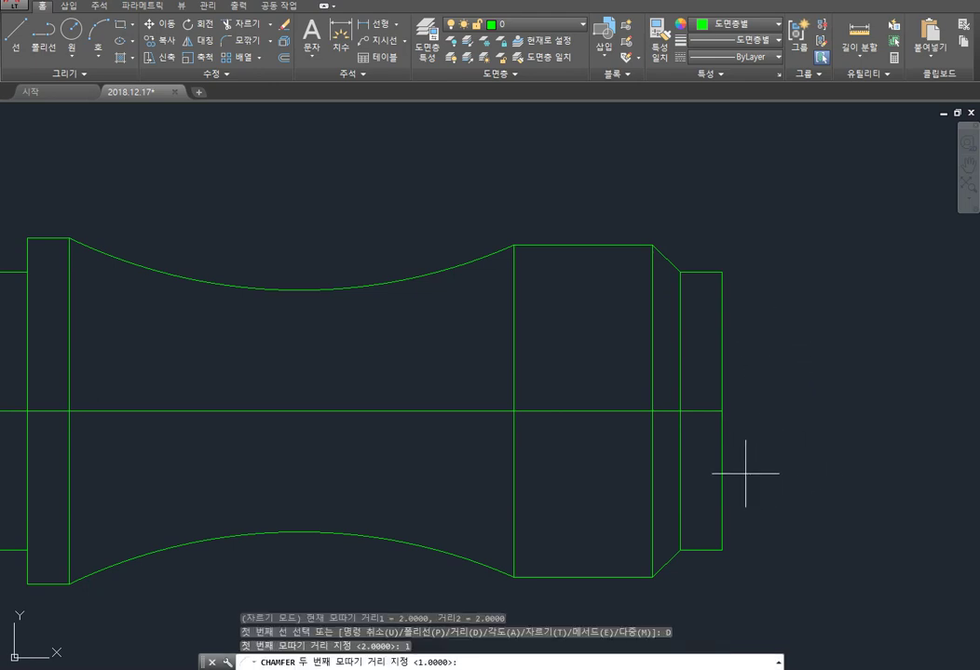
{"action": "key", "text": "Return"}
{"action": "left_click", "coordinate": [711, 273]}
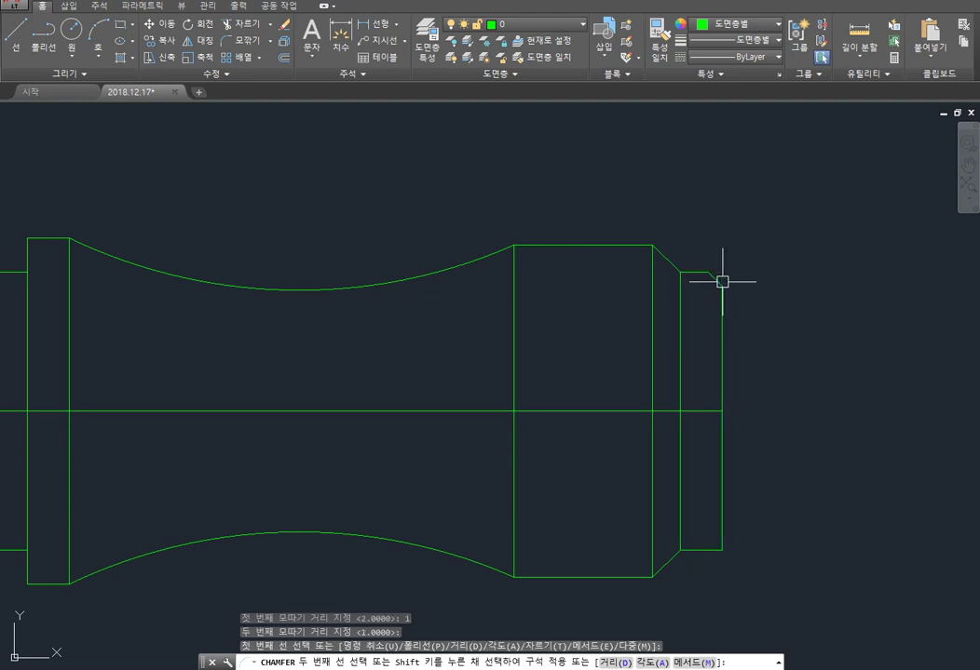
{"action": "left_click", "coordinate": [720, 520]}
{"action": "key", "text": "Escape"}
{"action": "key", "text": "Escape"}
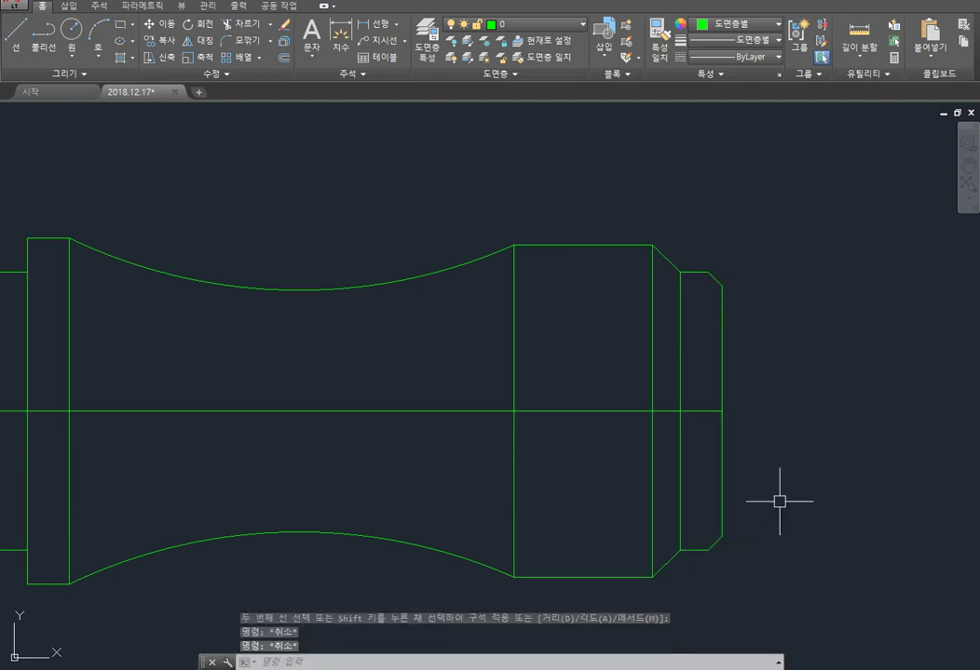
Step: Draw a vertical line across the stub's chamfer inner edge
{"action": "type", "text": "l"}
{"action": "key", "text": "Return"}
{"action": "left_click", "coordinate": [709, 274]}
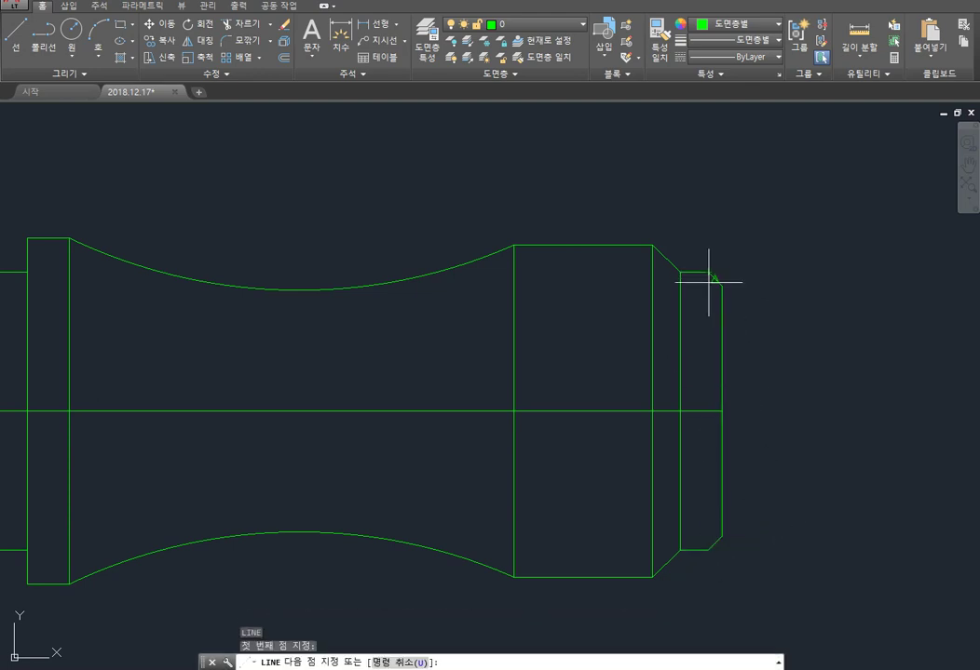
{"action": "left_click", "coordinate": [708, 550]}
{"action": "key", "text": "Return"}
{"action": "key", "text": "Return"}
{"action": "key", "text": "Escape"}
{"action": "key", "text": "Escape"}
{"action": "scroll", "coordinate": [597, 332], "scroll_direction": "down", "scroll_amount": 2}
{"action": "middle_click_drag", "start_coordinate": [743, 308], "coordinate": [743, 348]}
{"action": "key", "text": "Escape"}
{"action": "scroll", "coordinate": [782, 302], "scroll_direction": "up", "scroll_amount": 2}
{"action": "key", "text": "Escape"}
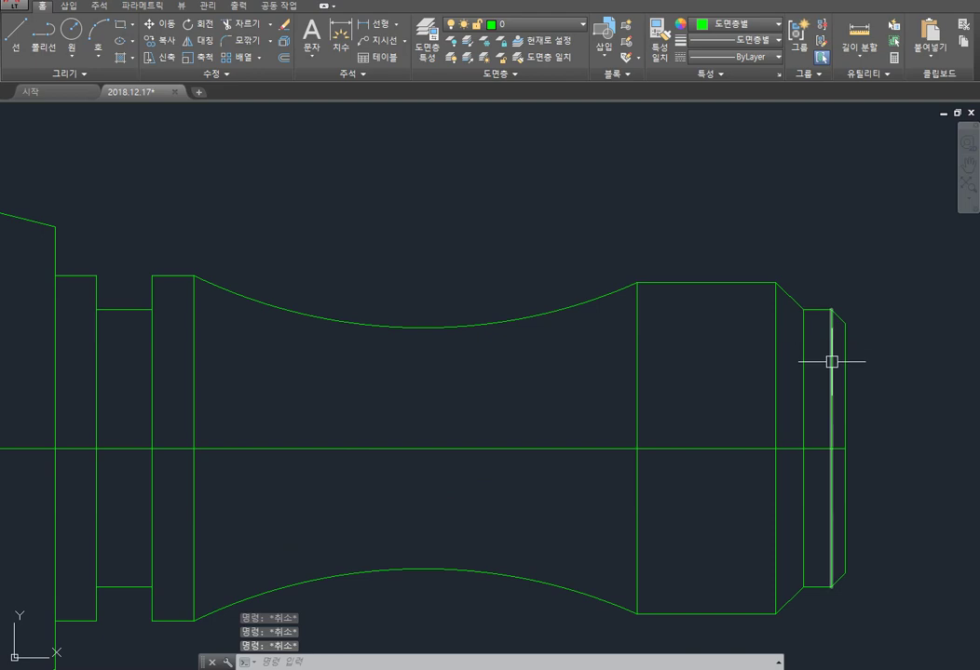
Step: Offset the block's top and bottom edges 0.9 inward as thread lines
{"action": "type", "text": "o"}
{"action": "key", "text": "Return"}
{"action": "type", "text": "0"}
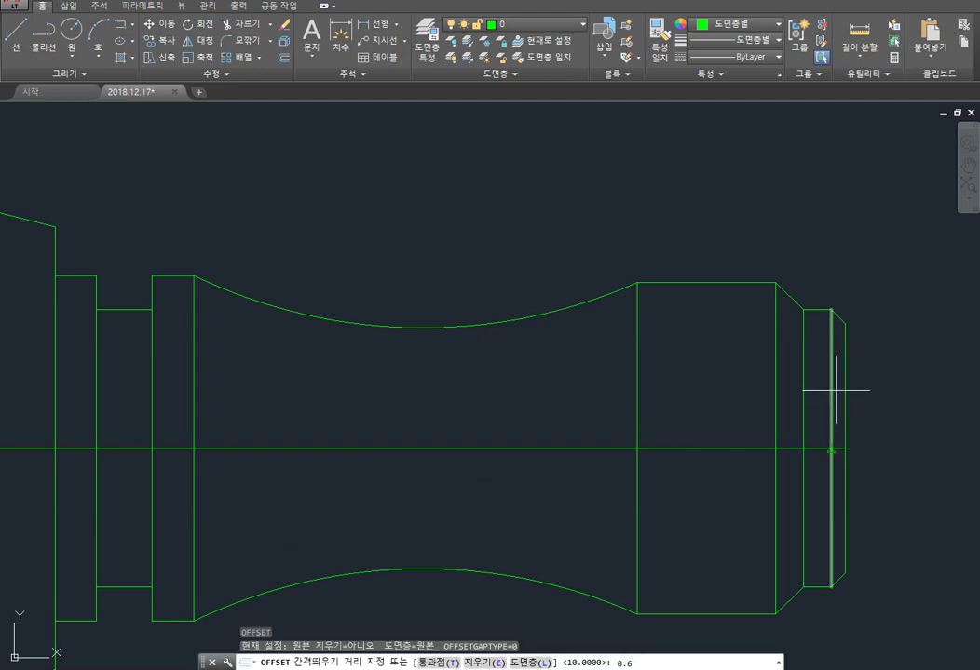
{"action": "type", "text": "0.9"}
{"action": "key", "text": "Return"}
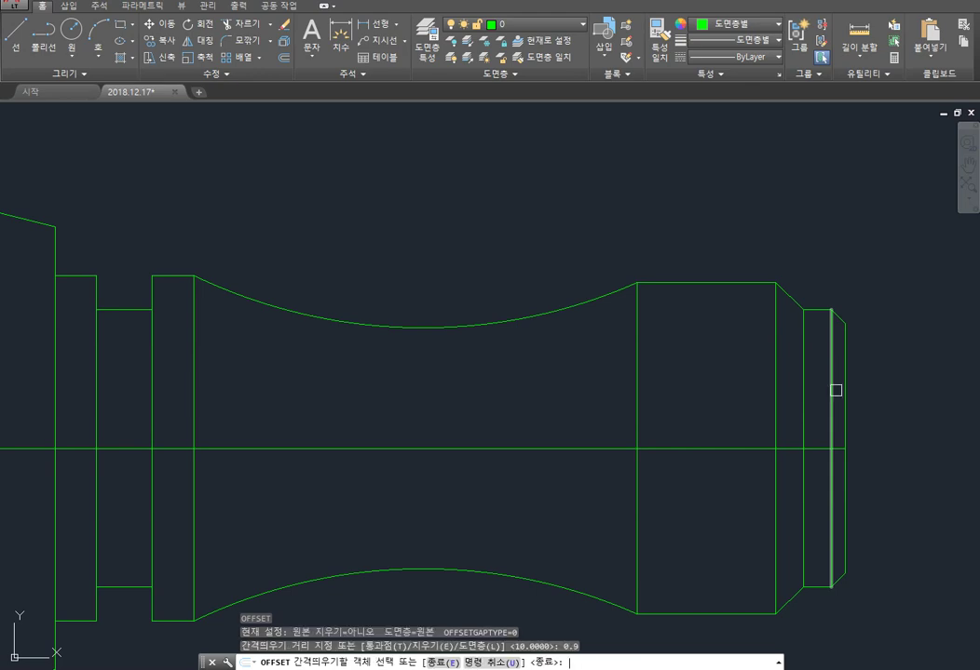
{"action": "left_click", "coordinate": [726, 282]}
{"action": "left_click", "coordinate": [740, 466]}
{"action": "left_click", "coordinate": [744, 613]}
{"action": "left_click", "coordinate": [780, 527]}
{"action": "middle_click_drag", "start_coordinate": [781, 543], "coordinate": [765, 495]}
{"action": "key", "text": "Escape"}
Step: Extend the thread lines out to the upper and lower chamfers
{"action": "type", "text": "EC"}
{"action": "key", "text": "Escape"}
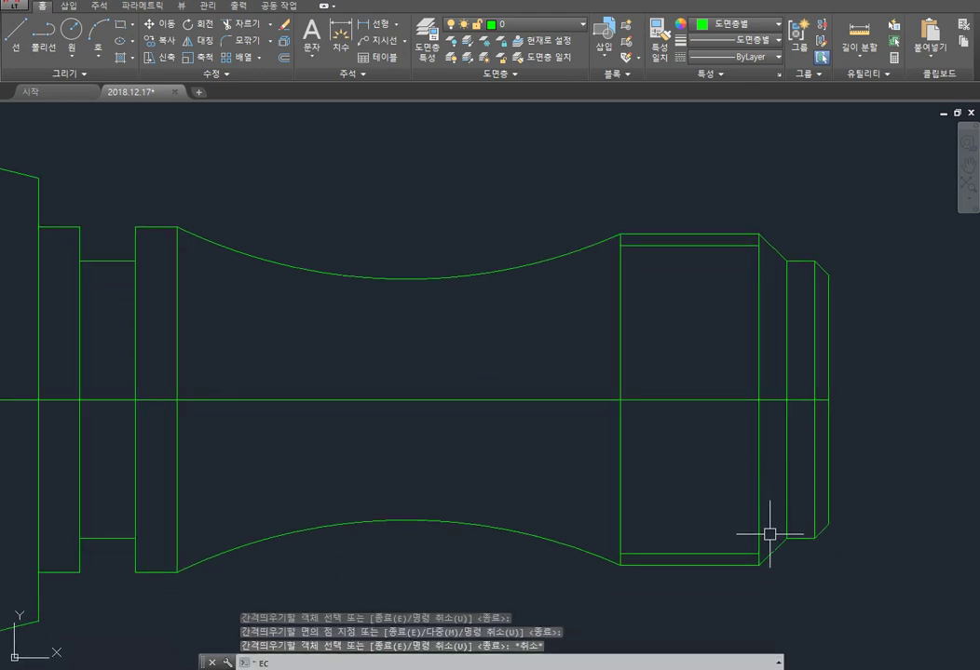
{"action": "key", "text": "Escape"}
{"action": "key", "text": "Escape"}
{"action": "type", "text": "E"}
{"action": "key", "text": "Return"}
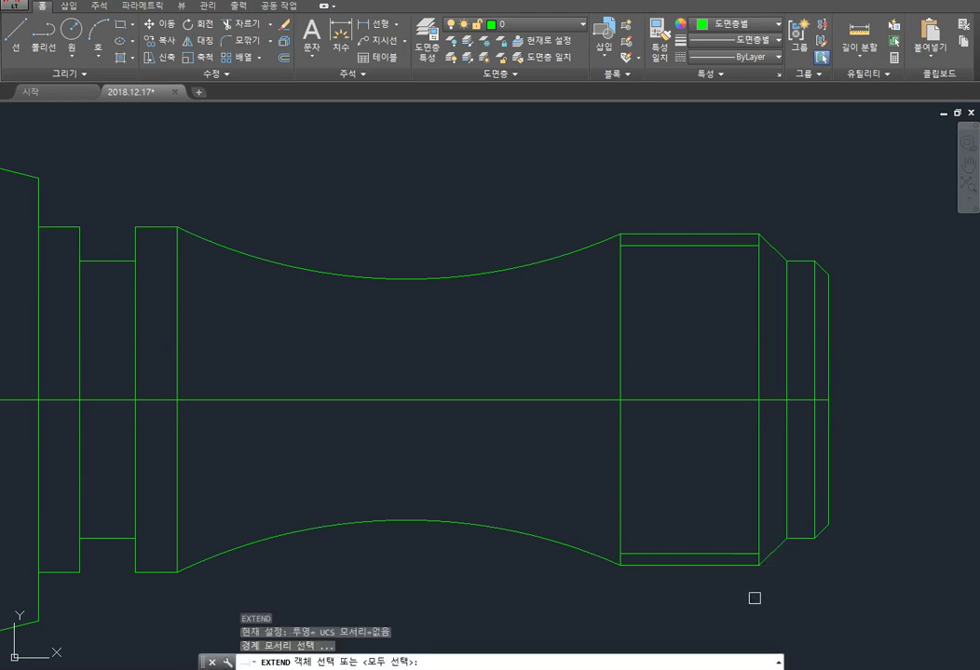
{"action": "left_click", "coordinate": [773, 551]}
{"action": "left_click", "coordinate": [771, 247]}
{"action": "key", "text": "Return"}
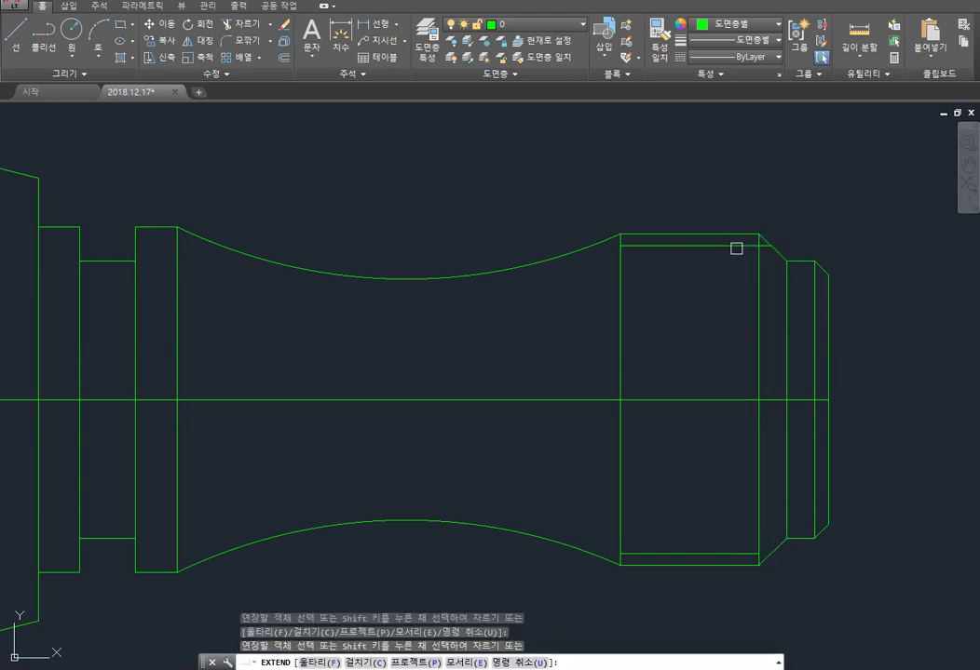
{"action": "left_click", "coordinate": [731, 554]}
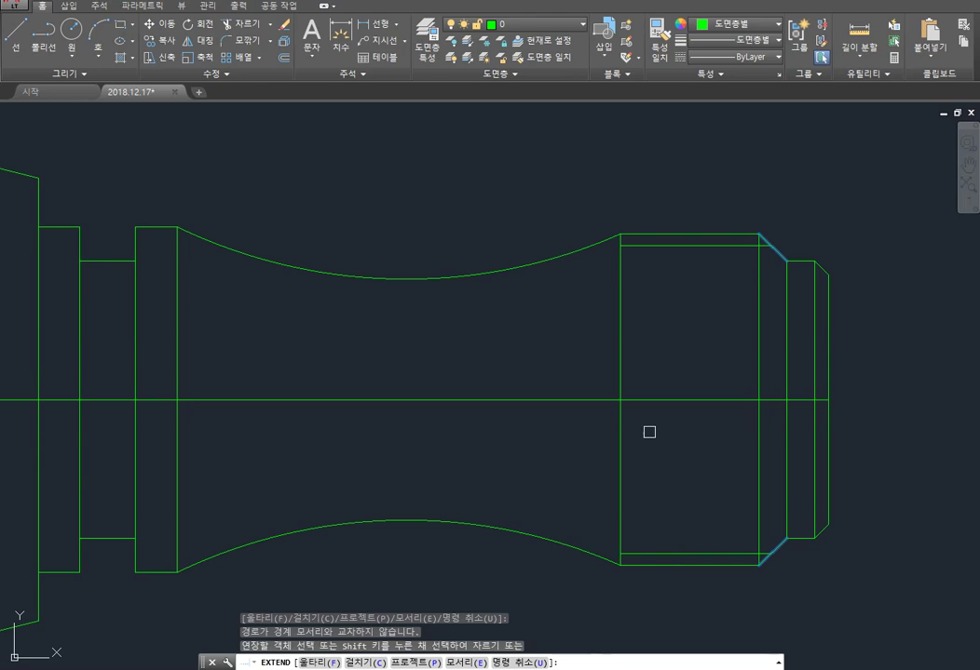
Step: Extend the thread lines left to the curved neck arcs, then select the top thread line
{"action": "key", "text": "Escape"}
{"action": "key", "text": "Return"}
{"action": "left_click", "coordinate": [589, 250]}
{"action": "left_click", "coordinate": [556, 538]}
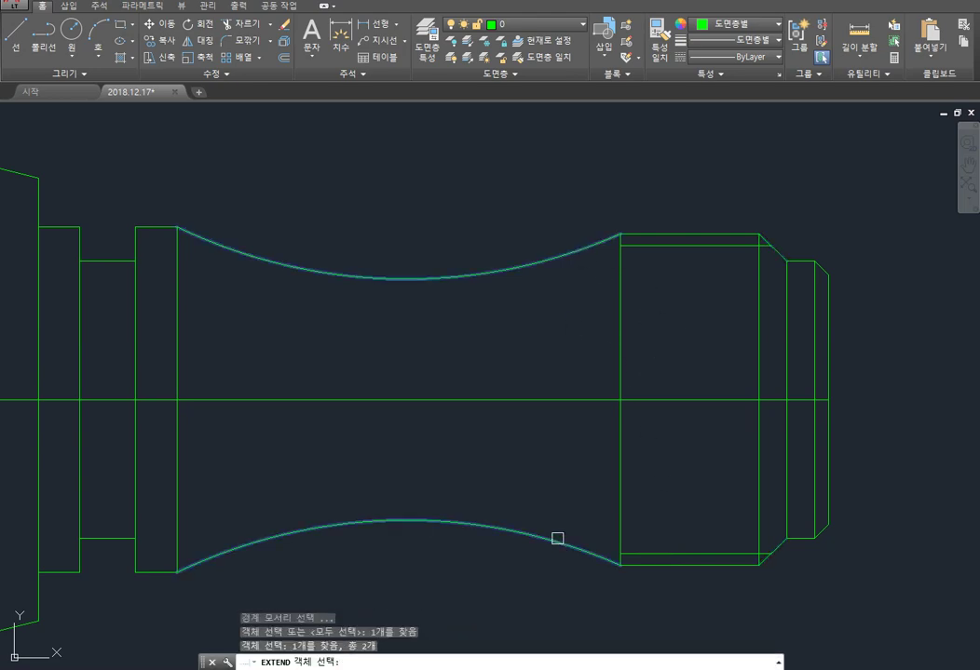
{"action": "key", "text": "Return"}
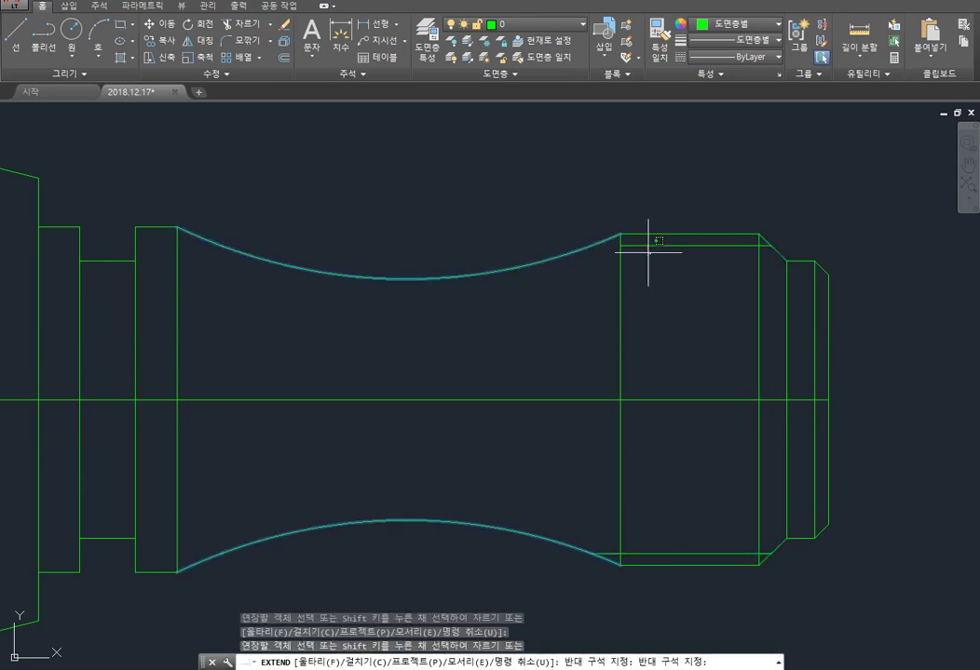
{"action": "key", "text": "Escape"}
{"action": "key", "text": "Escape"}
{"action": "left_click", "coordinate": [663, 235]}
{"action": "left_click", "coordinate": [662, 244]}
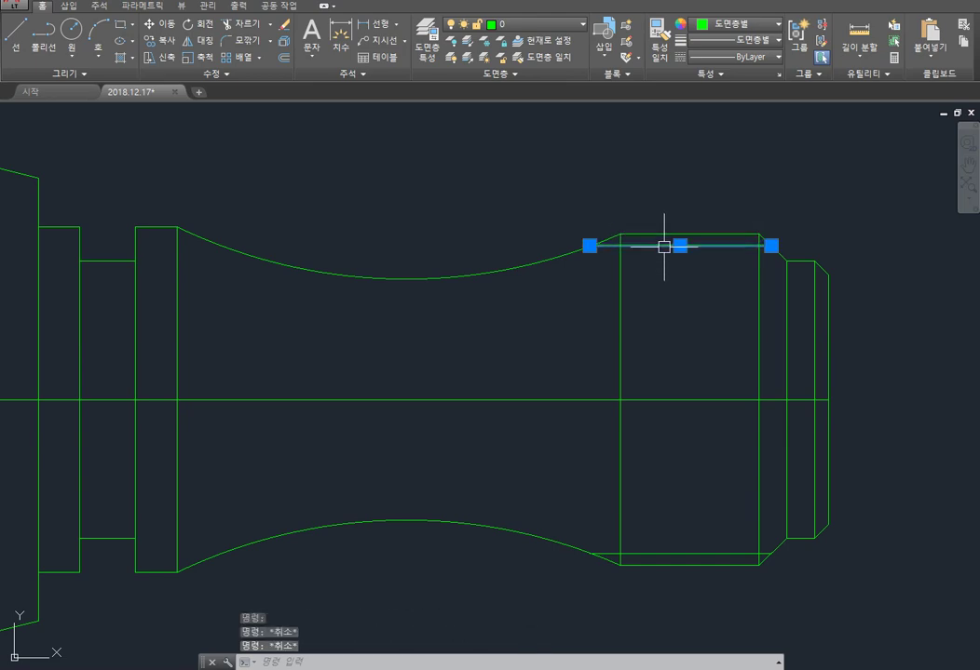
Step: Set the top and bottom thread lines' colour to Red
{"action": "left_click", "coordinate": [662, 556]}
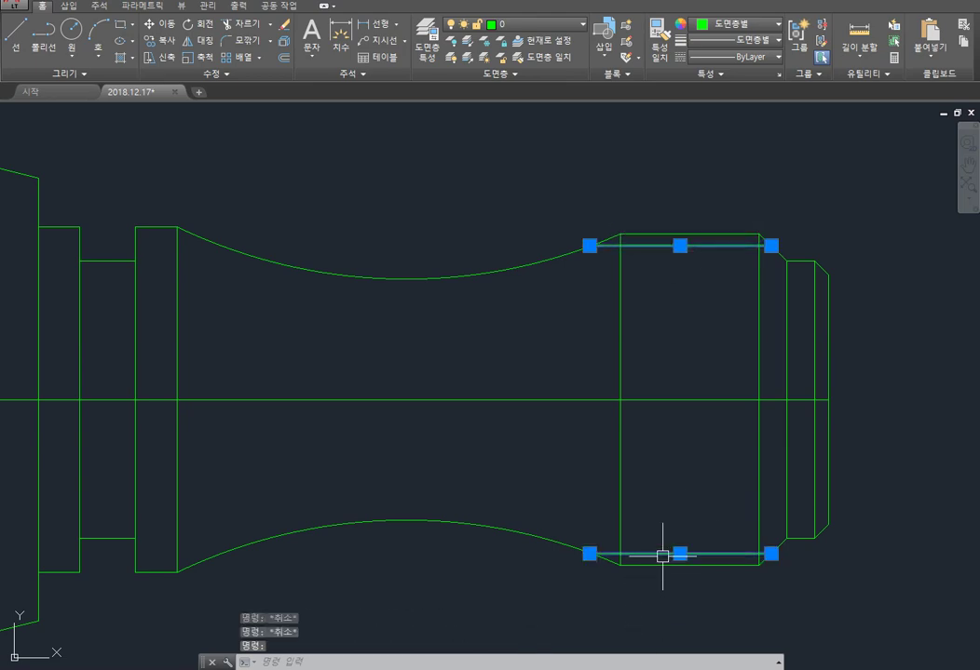
{"action": "left_click", "coordinate": [735, 24]}
{"action": "left_click", "coordinate": [694, 165]}
{"action": "key", "text": "Escape"}
{"action": "key", "text": "Escape"}
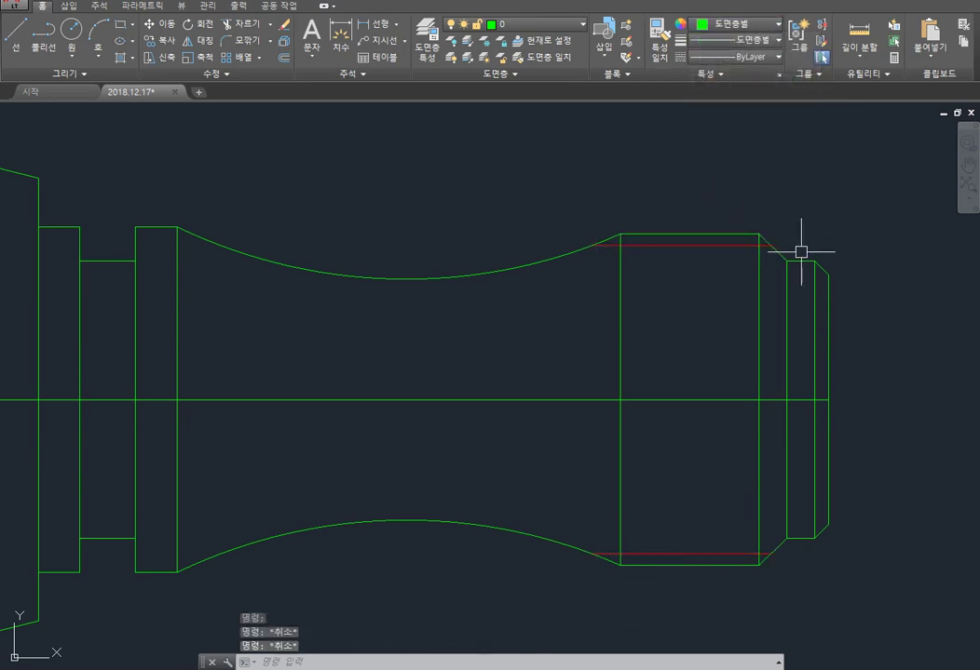
{"action": "scroll", "coordinate": [802, 251], "scroll_direction": "down", "scroll_amount": 2}
{"action": "left_click", "coordinate": [582, 345]}
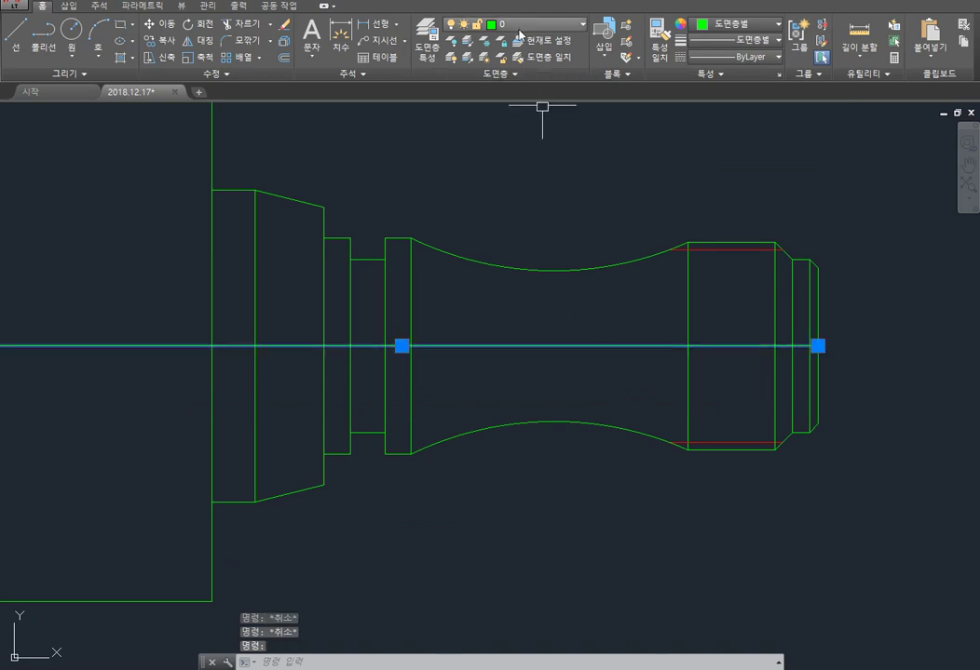
{"action": "key", "text": "Escape"}
Step: Check that layer 도면층1 uses the CENTER linetype in Layer Properties
{"action": "left_click", "coordinate": [419, 39]}
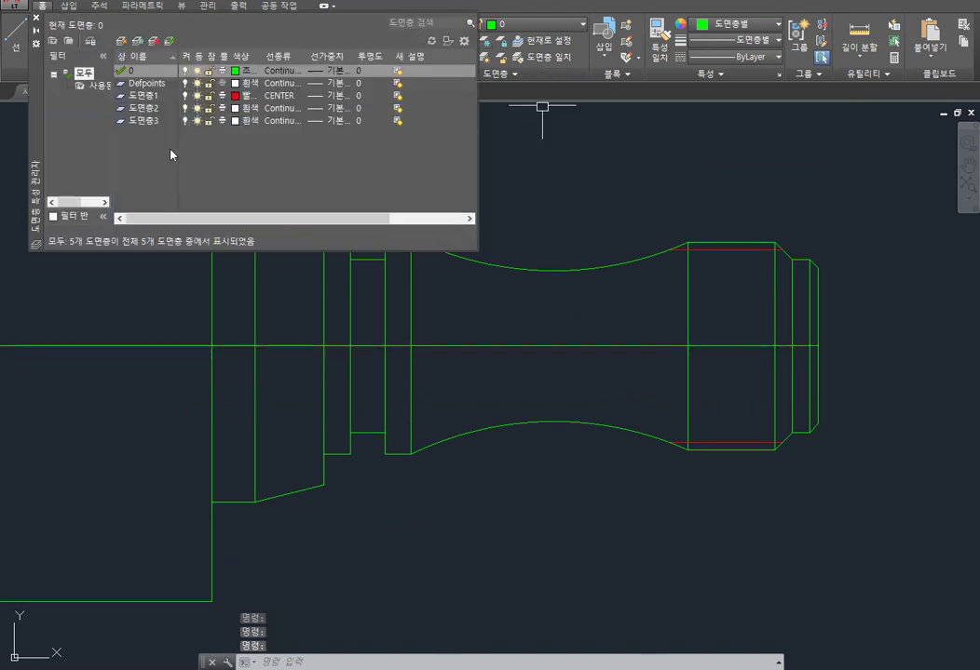
{"action": "left_click", "coordinate": [137, 108]}
{"action": "left_click", "coordinate": [280, 96]}
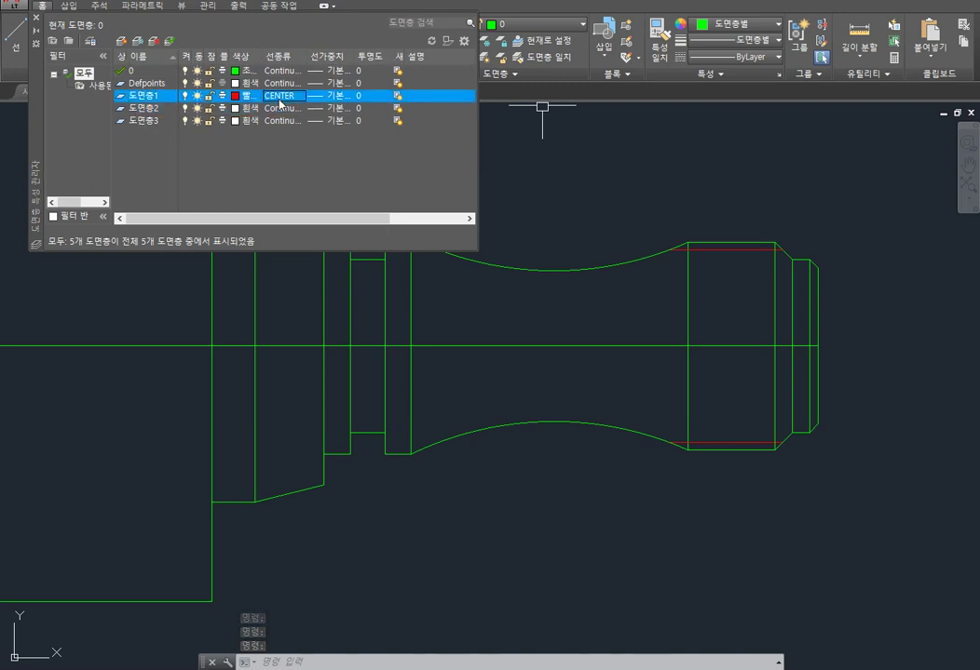
{"action": "key", "text": "Escape"}
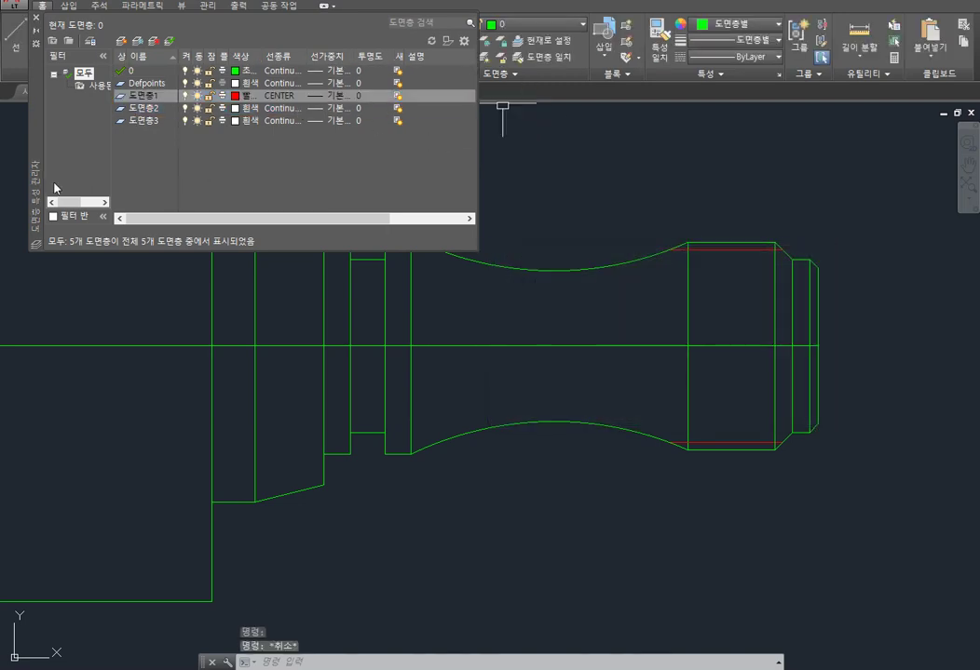
{"action": "left_click", "coordinate": [37, 17]}
Step: Move the centre line onto layer 도면층1
{"action": "left_click", "coordinate": [524, 345]}
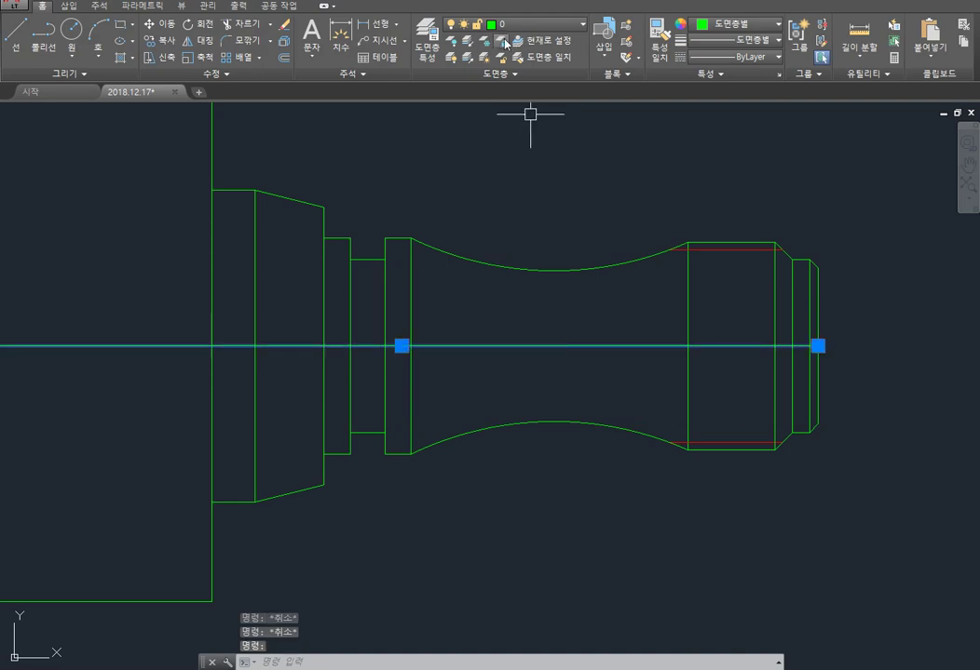
{"action": "left_click", "coordinate": [496, 31]}
{"action": "left_click", "coordinate": [522, 80]}
{"action": "key", "text": "Escape"}
{"action": "scroll", "coordinate": [556, 298], "scroll_direction": "down", "scroll_amount": 2}
Step: Lengthen the shaft's centerline by a delta of 3 with LEN
{"action": "type", "text": "lts"}
{"action": "key", "text": "Return"}
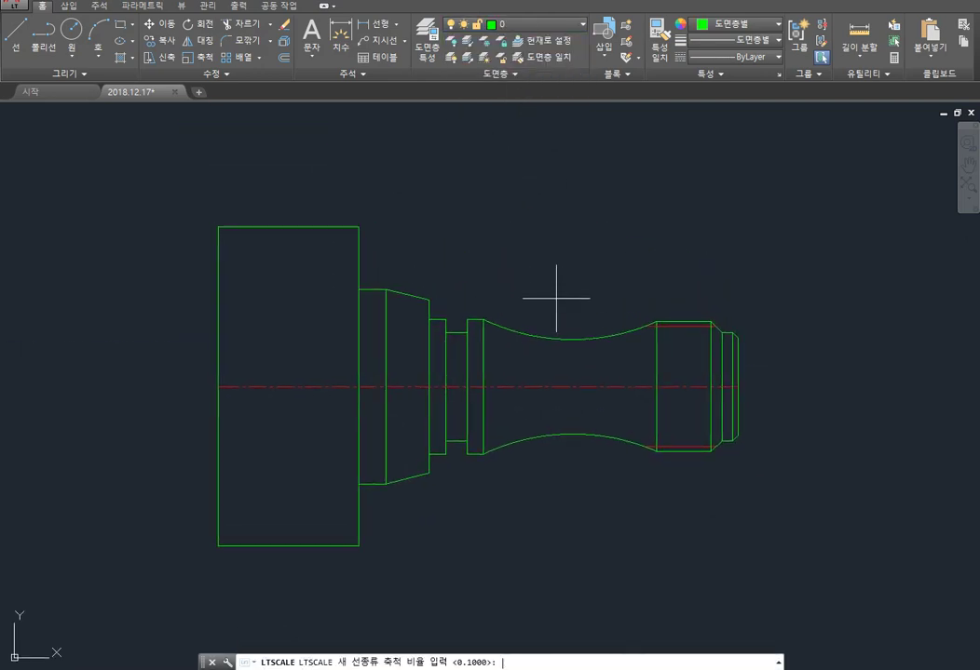
{"action": "key", "text": "Escape"}
{"action": "key", "text": "Escape"}
{"action": "key", "text": "Escape"}
{"action": "key", "text": "Escape"}
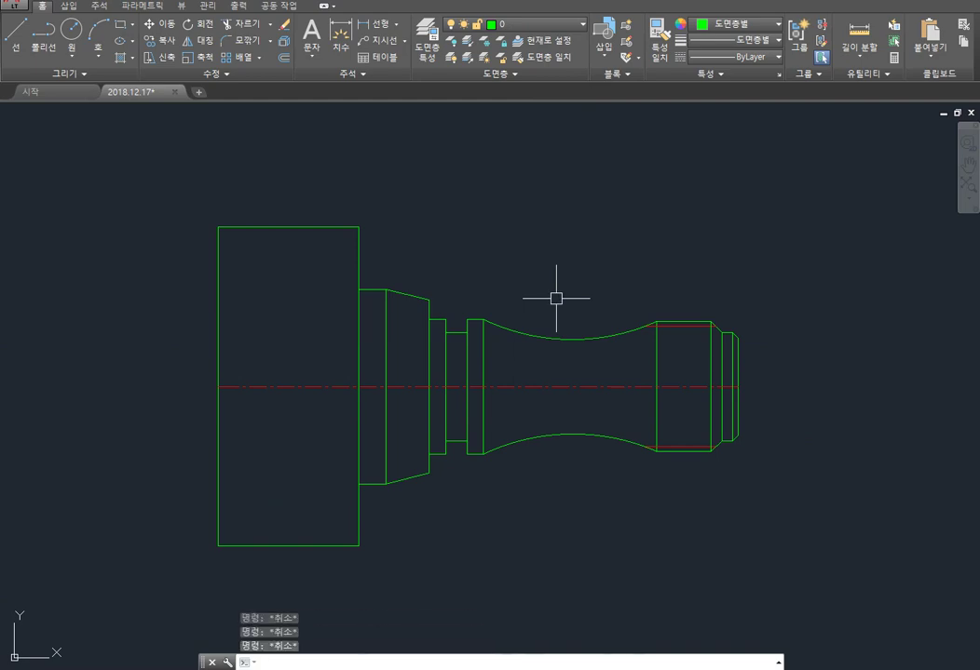
{"action": "type", "text": "LEN"}
{"action": "key", "text": "Return"}
{"action": "type", "text": "DE"}
{"action": "key", "text": "Return"}
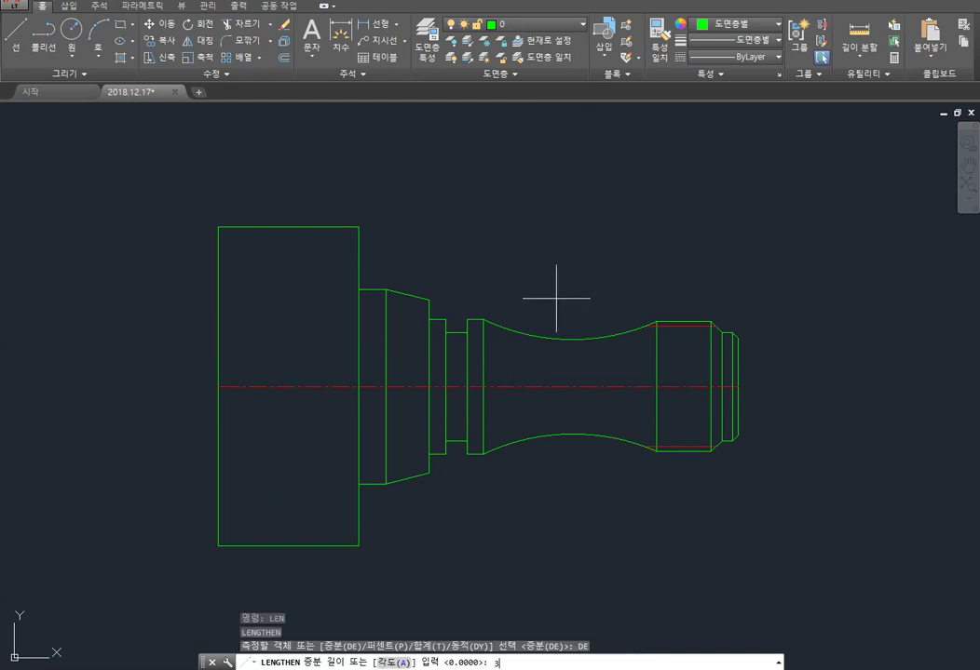
{"action": "type", "text": "3"}
{"action": "key", "text": "Return"}
{"action": "left_click", "coordinate": [284, 386]}
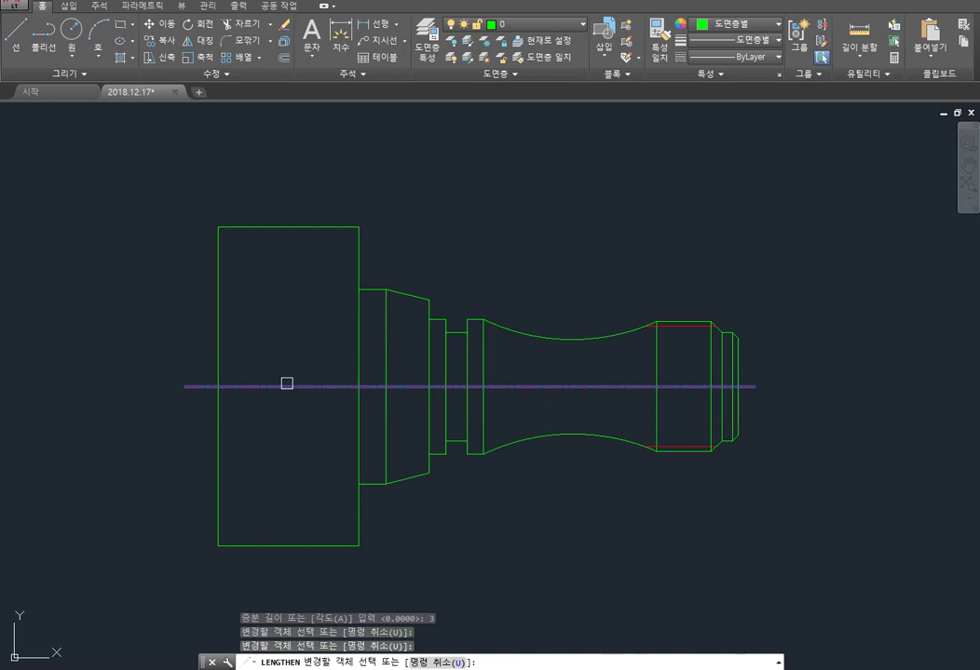
{"action": "key", "text": "Escape"}
{"action": "middle_click_drag", "start_coordinate": [343, 390], "coordinate": [397, 397]}
Step: Start a fillet with the radius set to 2
{"action": "type", "text": "f"}
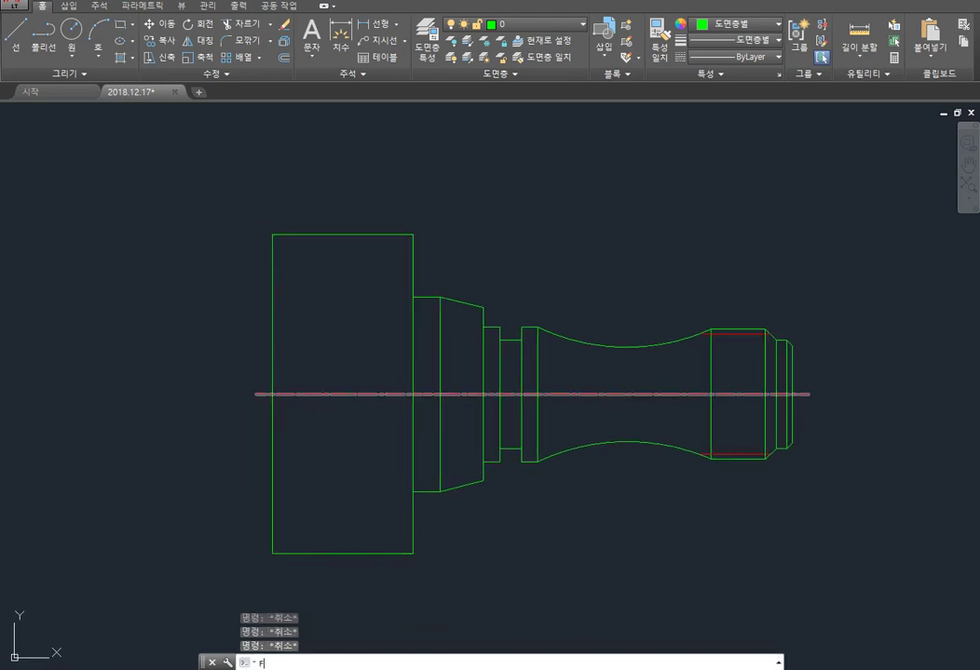
{"action": "key", "text": "Return"}
{"action": "type", "text": "r"}
{"action": "key", "text": "Return"}
{"action": "type", "text": "2"}
{"action": "key", "text": "Return"}
Step: Fillet the flange's top-right and bottom-right corners at radius 2
{"action": "left_click", "coordinate": [407, 237]}
{"action": "left_click", "coordinate": [412, 249]}
{"action": "key", "text": "Return"}
{"action": "left_click", "coordinate": [408, 528]}
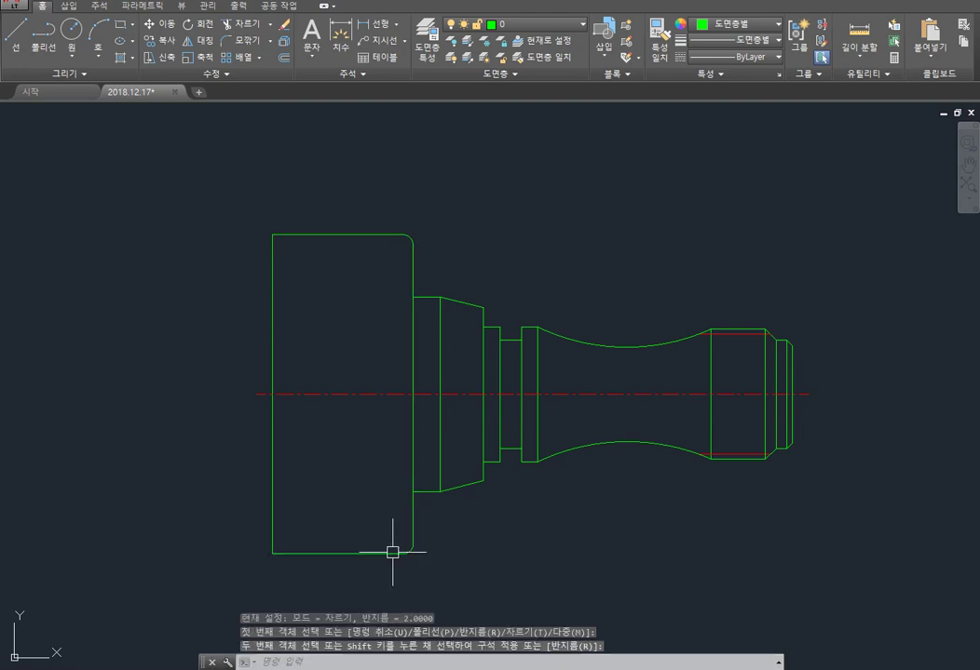
{"action": "key", "text": "Escape"}
{"action": "key", "text": "Escape"}
{"action": "key", "text": "Escape"}
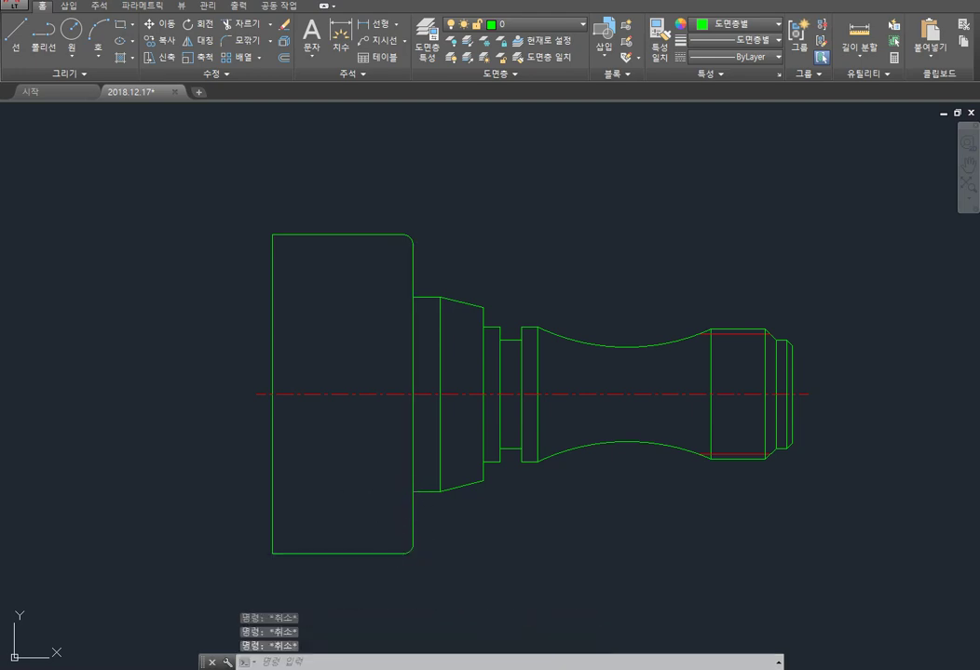
Step: Chamfer the flange's top-left and bottom-left corners with 2.5 distances
{"action": "type", "text": "c"}
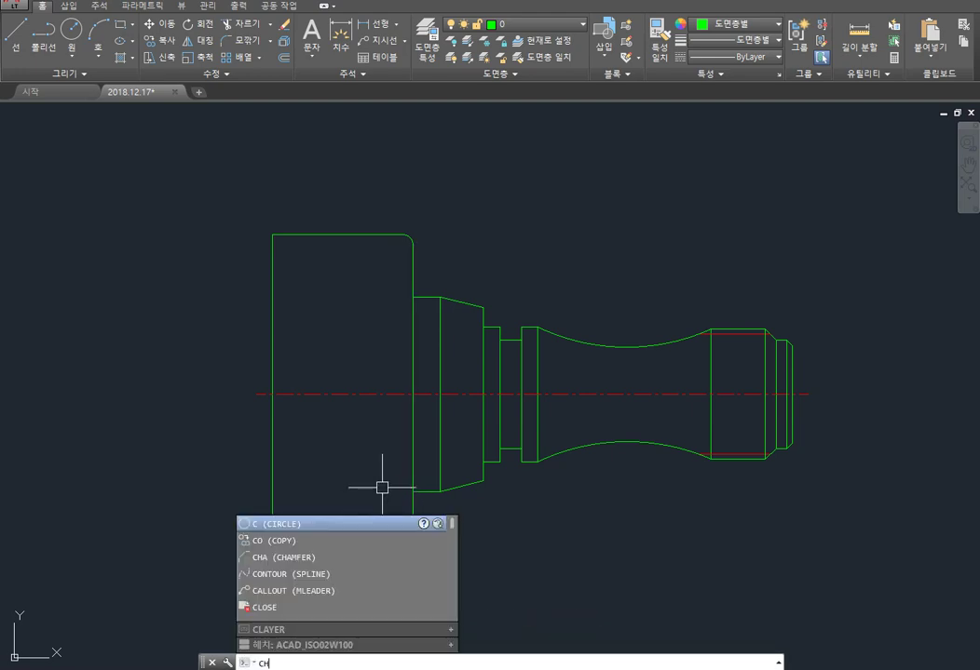
{"action": "type", "text": "a"}
{"action": "key", "text": "Return"}
{"action": "type", "text": "d"}
{"action": "key", "text": "Return"}
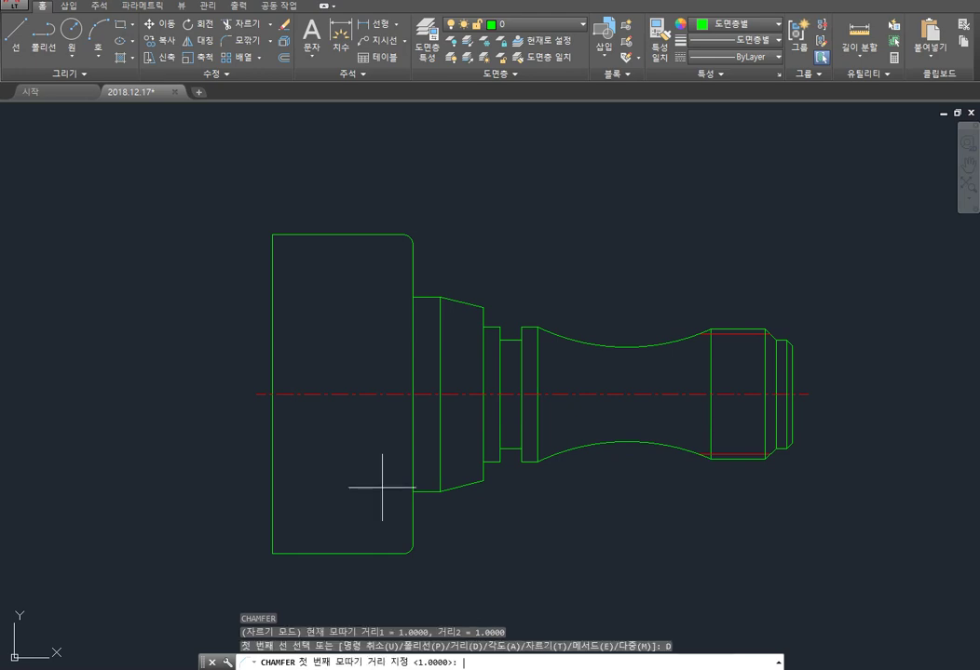
{"action": "key", "text": "Return"}
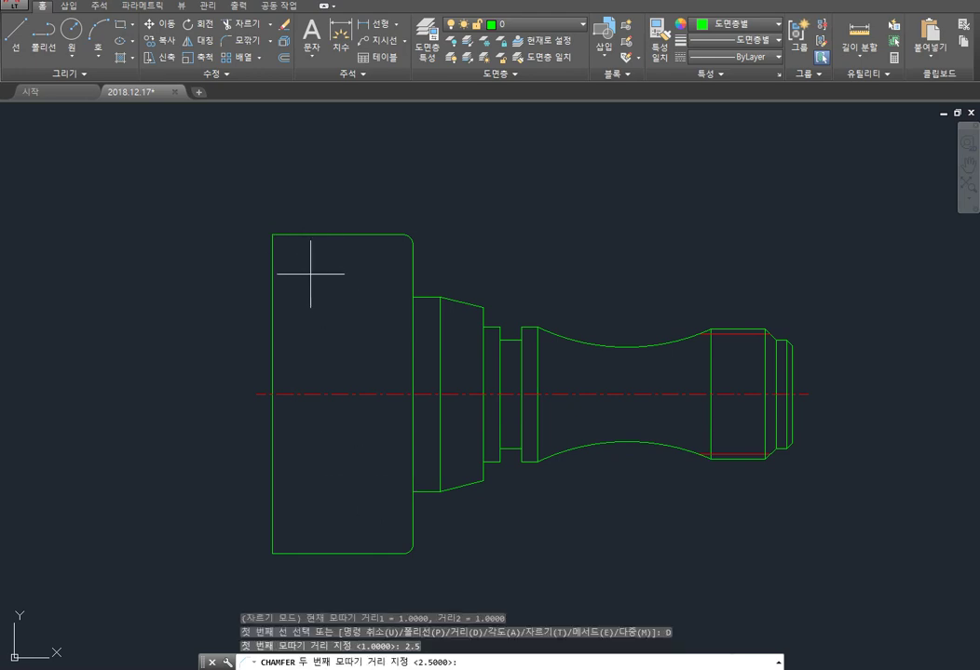
{"action": "key", "text": "Return"}
{"action": "left_click", "coordinate": [269, 271]}
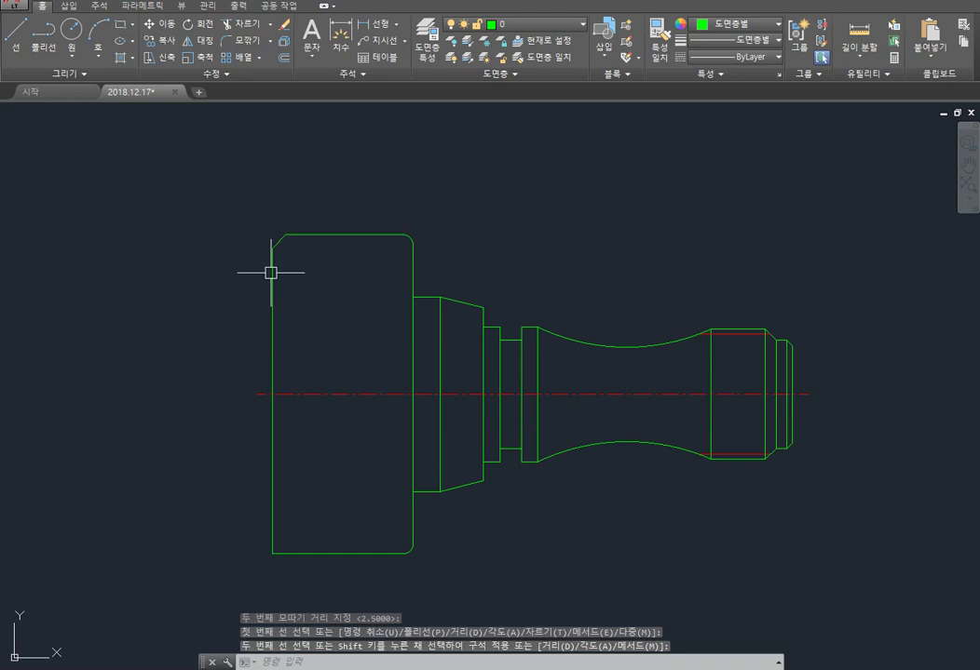
{"action": "key", "text": "Return"}
{"action": "left_click", "coordinate": [267, 509]}
{"action": "left_click", "coordinate": [288, 556]}
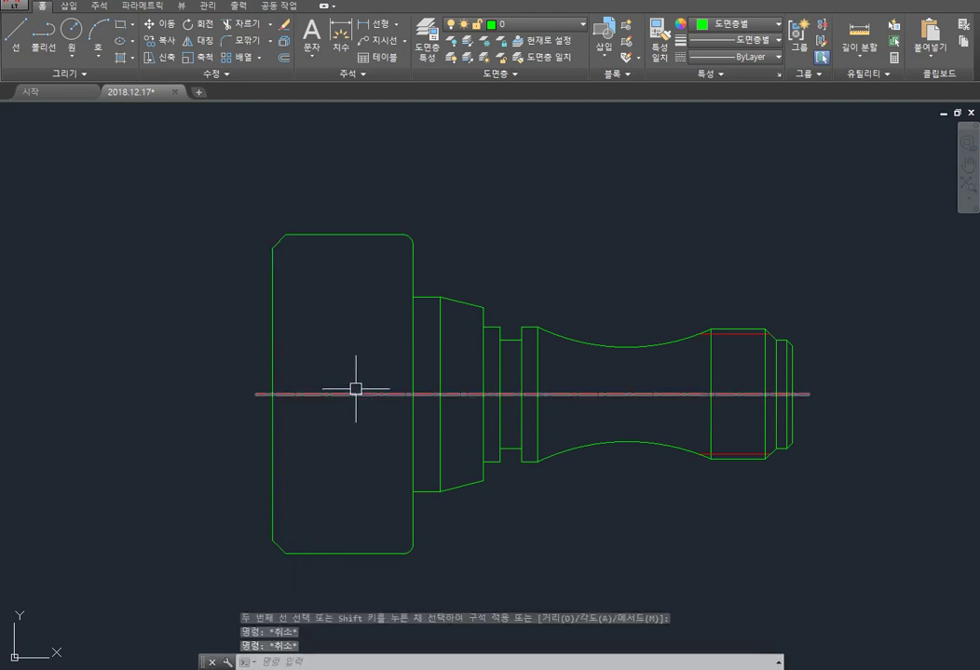
Step: Draw vertical edge lines across the flange at the left chamfers and right side
{"action": "type", "text": "l"}
{"action": "key", "text": "Return"}
{"action": "left_click", "coordinate": [299, 234]}
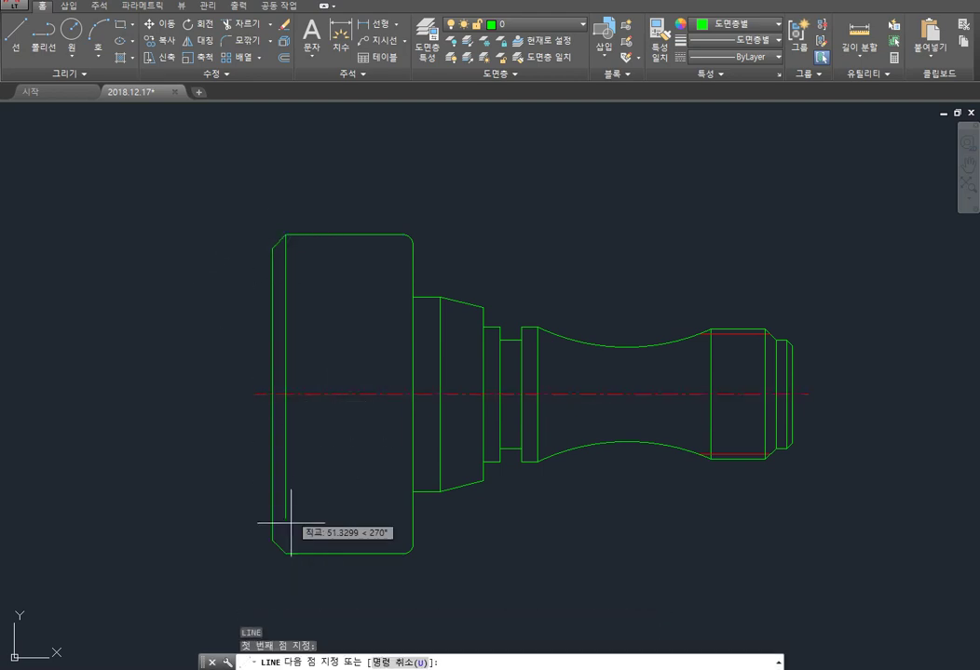
{"action": "left_click", "coordinate": [294, 553]}
{"action": "key", "text": "Return"}
{"action": "key", "text": "Return"}
{"action": "left_click", "coordinate": [402, 235]}
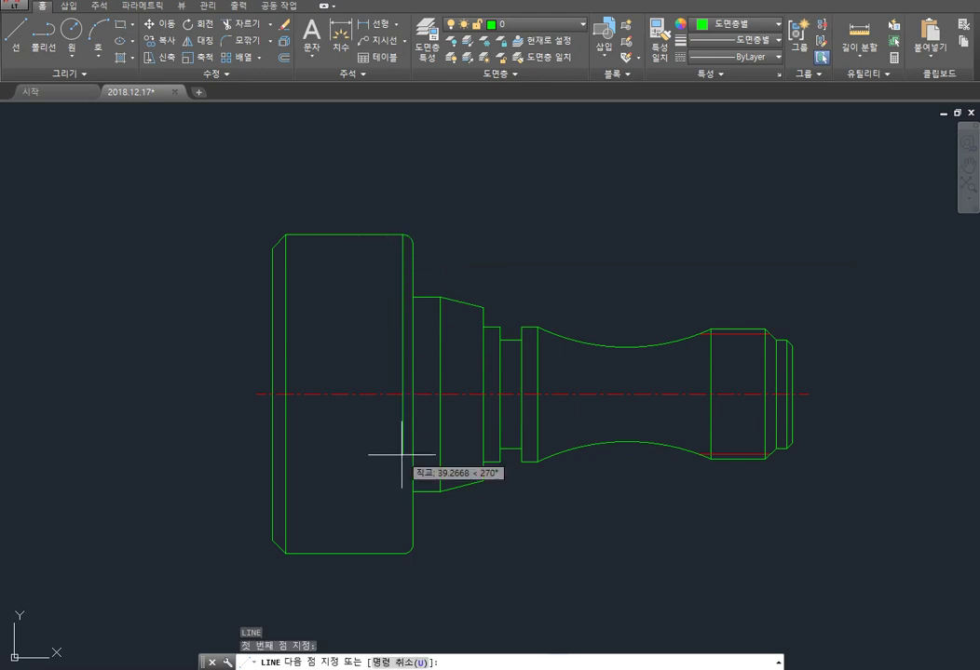
{"action": "left_click", "coordinate": [402, 553]}
{"action": "key", "text": "Return"}
{"action": "key", "text": "Return"}
{"action": "middle_click_drag", "start_coordinate": [631, 415], "coordinate": [619, 417]}
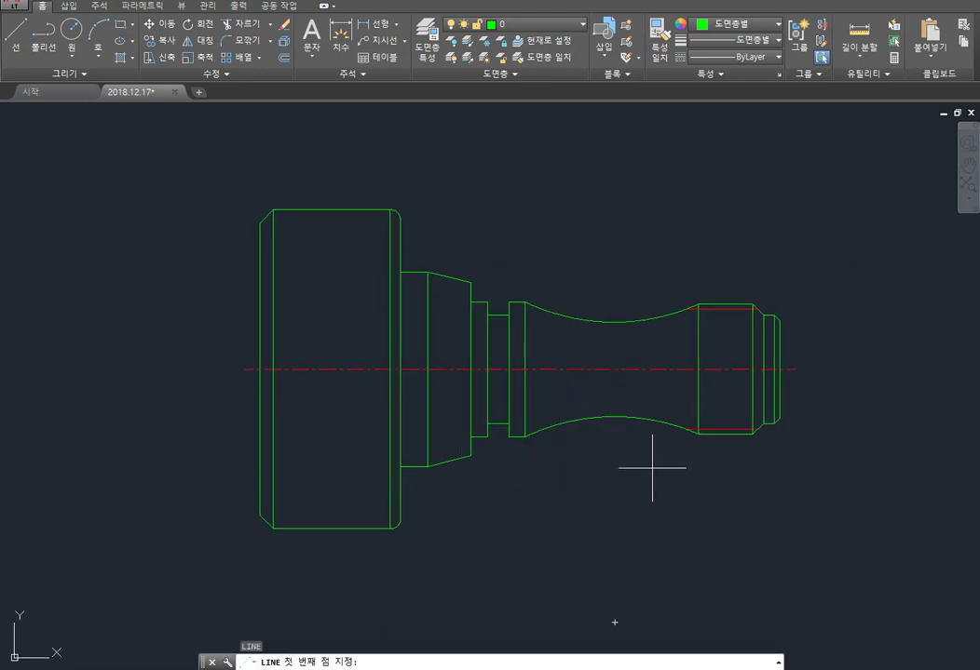
Step: Zoom out to show the whole part and cancel the pending line
{"action": "middle_click_drag", "start_coordinate": [652, 469], "coordinate": [671, 450]}
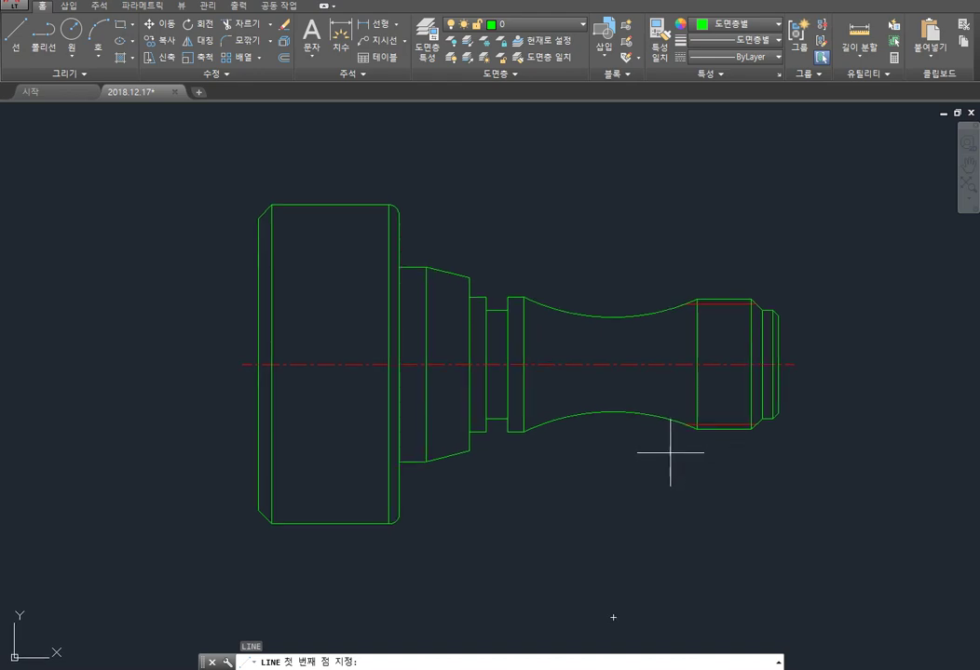
{"action": "middle_click_drag", "start_coordinate": [681, 438], "coordinate": [824, 334]}
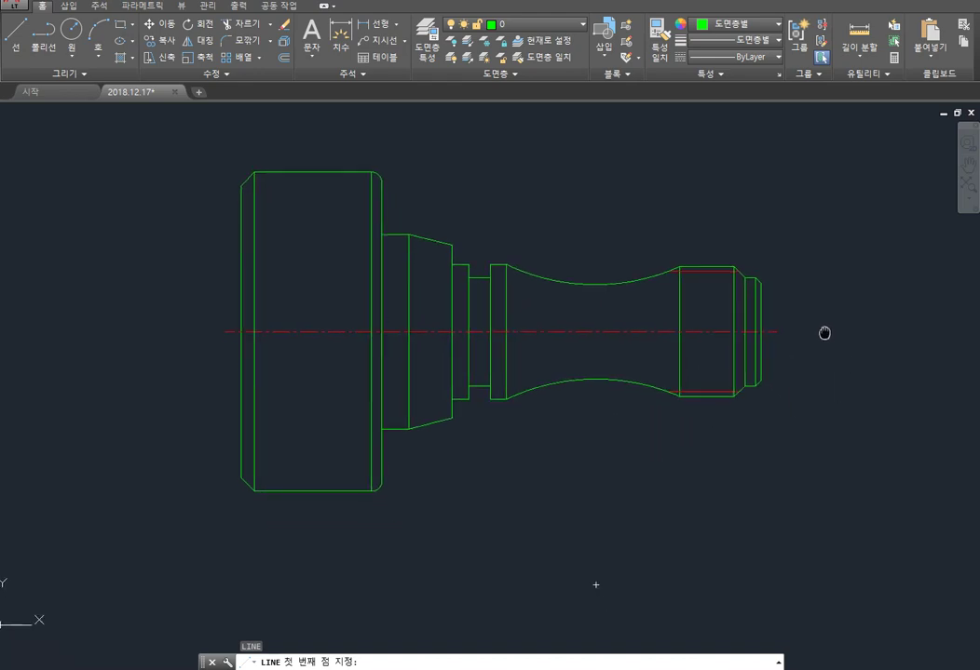
{"action": "scroll", "coordinate": [805, 353], "scroll_direction": "down", "scroll_amount": 2}
{"action": "middle_click_drag", "start_coordinate": [838, 398], "coordinate": [739, 411]}
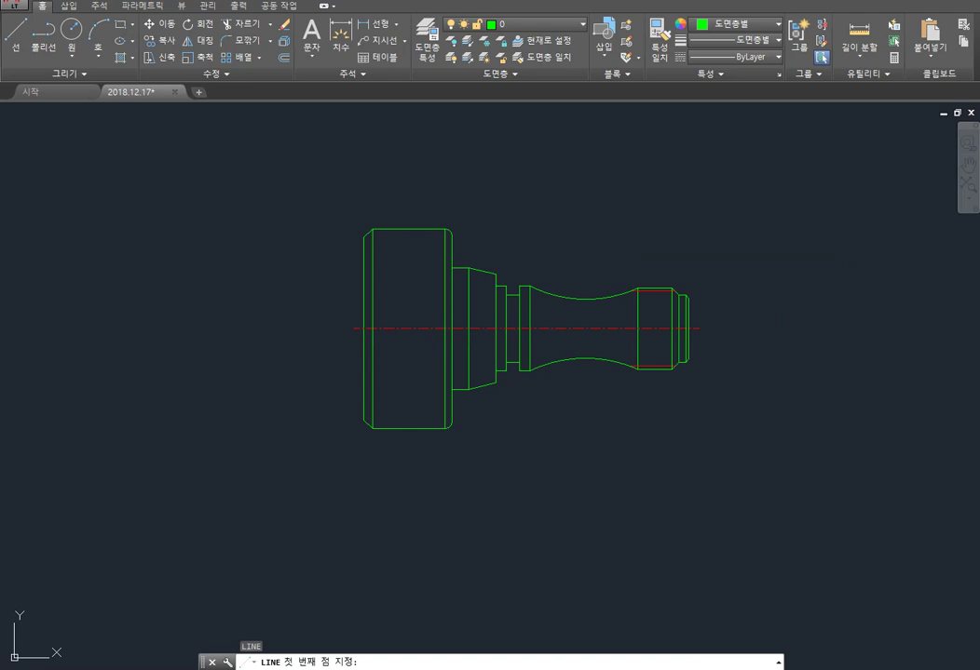
{"action": "key", "text": "Escape"}
{"action": "key", "text": "Escape"}
Step: Dimension the right-end step's length of 3 below the part
{"action": "left_click", "coordinate": [364, 32]}
{"action": "scroll", "coordinate": [696, 376], "scroll_direction": "up", "scroll_amount": 2}
{"action": "scroll", "coordinate": [710, 353], "scroll_direction": "up", "scroll_amount": 4}
{"action": "left_click", "coordinate": [690, 296]}
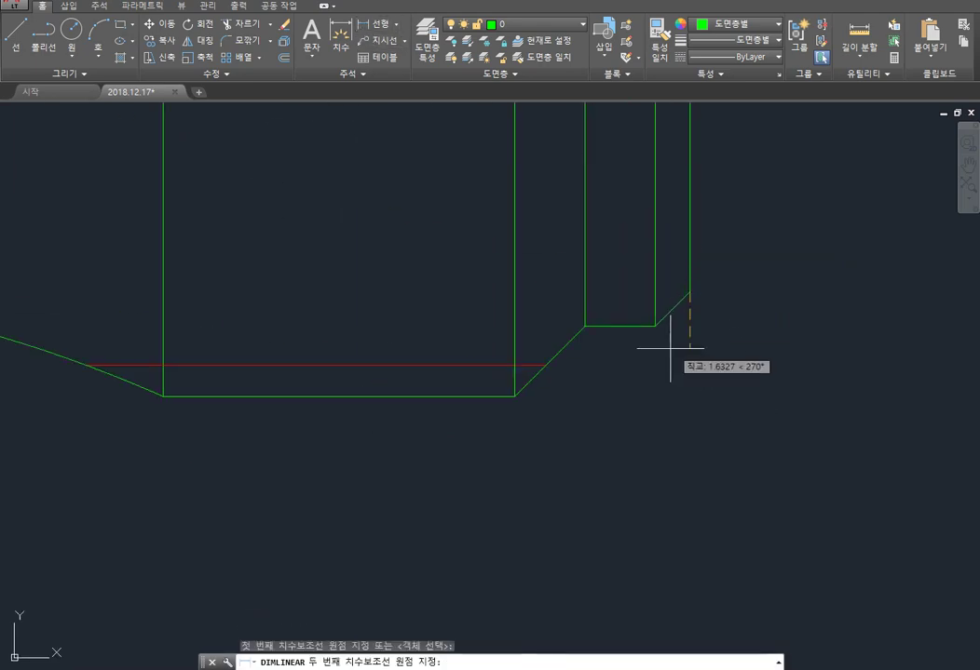
{"action": "left_click", "coordinate": [583, 326]}
{"action": "scroll", "coordinate": [591, 372], "scroll_direction": "down", "scroll_amount": 5}
{"action": "scroll", "coordinate": [588, 400], "scroll_direction": "down", "scroll_amount": 3}
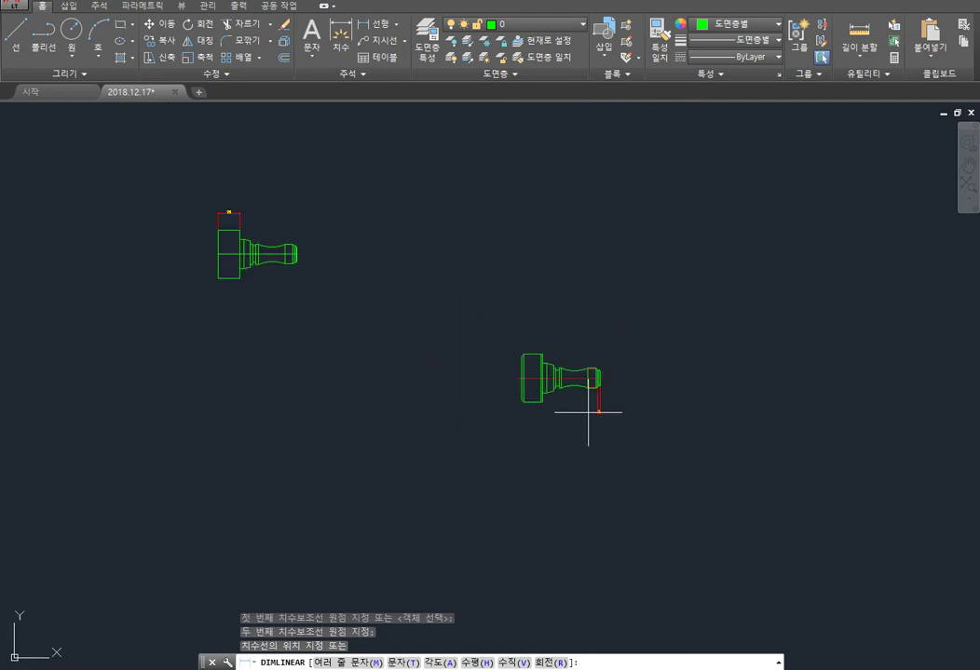
{"action": "scroll", "coordinate": [605, 382], "scroll_direction": "up", "scroll_amount": 4}
{"action": "left_click", "coordinate": [610, 366]}
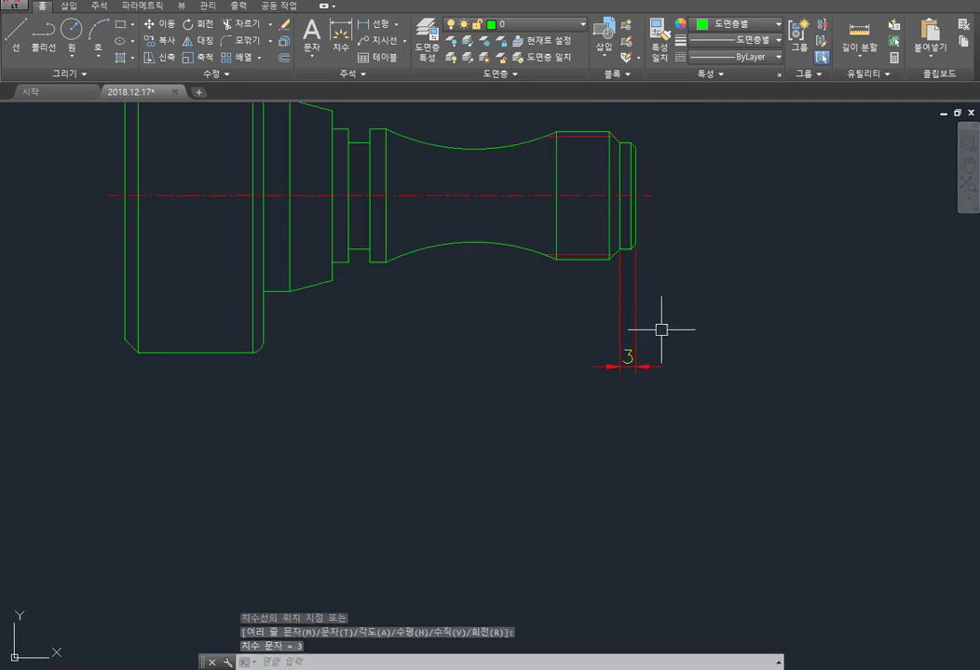
Step: Browse the dimension type list and the annotation style settings
{"action": "middle_click_drag", "start_coordinate": [410, 131], "coordinate": [459, 179]}
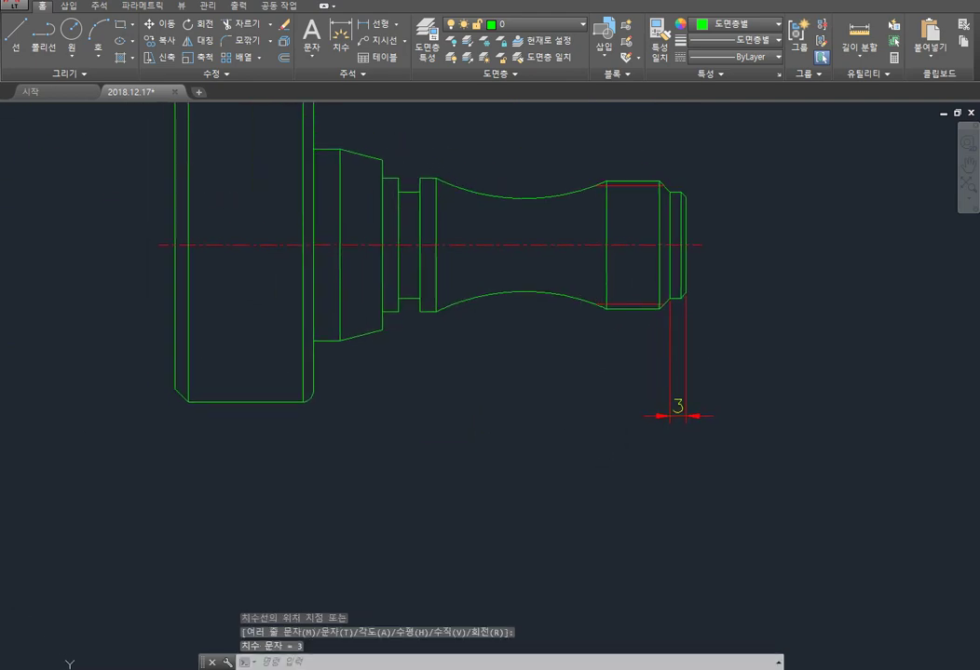
{"action": "left_click", "coordinate": [399, 26]}
{"action": "left_click", "coordinate": [401, 31]}
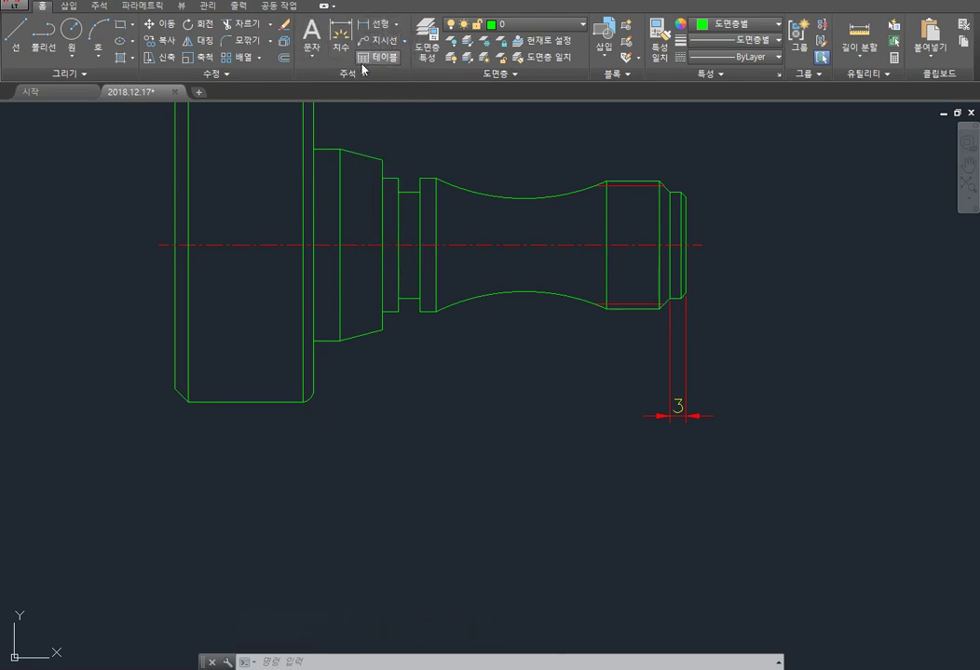
{"action": "left_click", "coordinate": [356, 76]}
{"action": "left_click", "coordinate": [399, 26]}
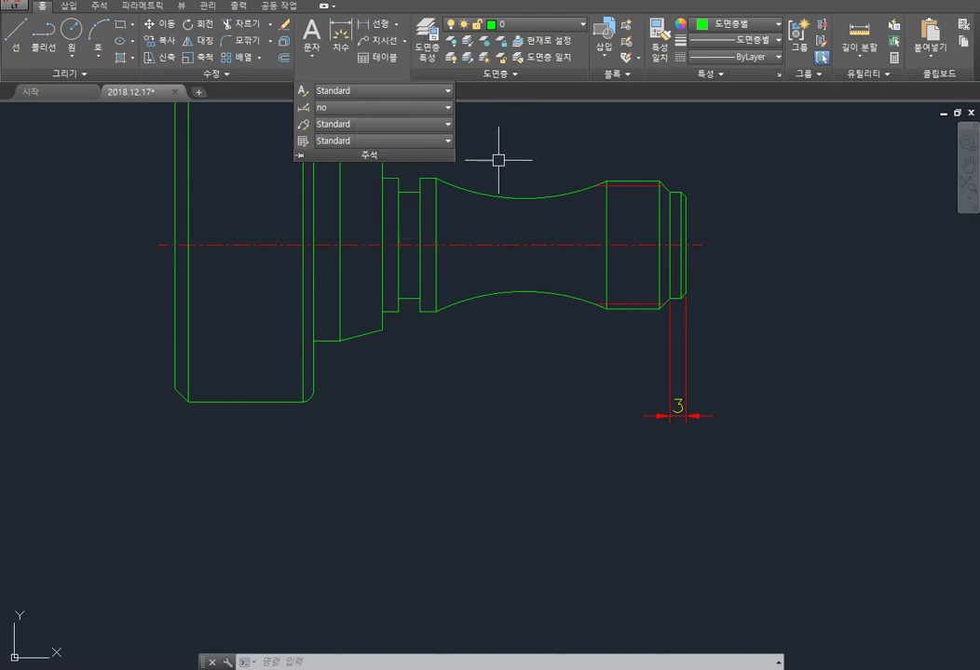
{"action": "key", "text": "Return"}
Step: Dimension the 12 threaded length beside the 3
{"action": "left_click", "coordinate": [685, 293]}
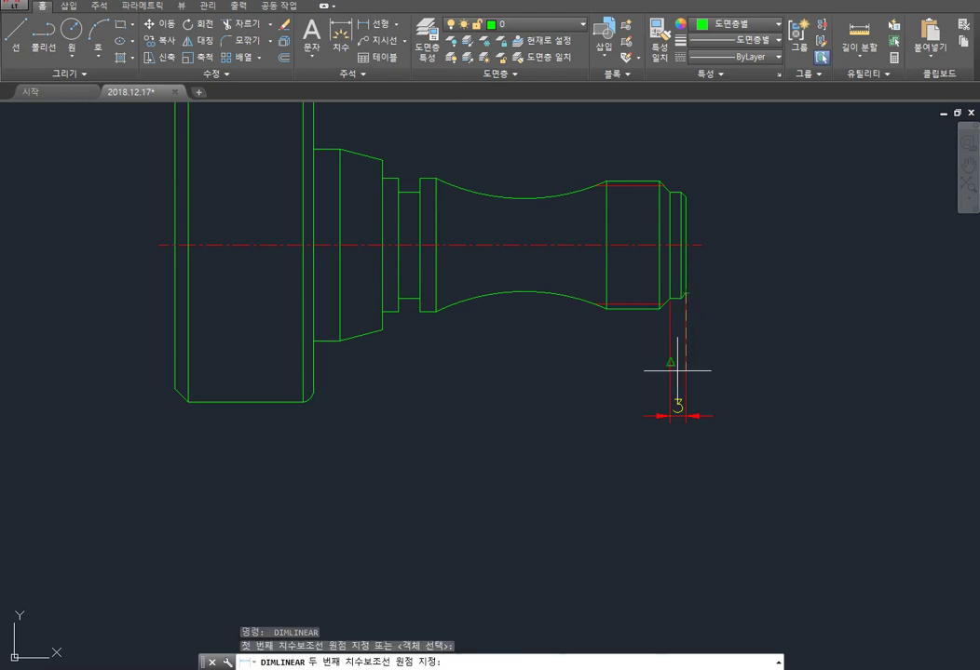
{"action": "left_click", "coordinate": [670, 369]}
{"action": "left_click", "coordinate": [677, 410]}
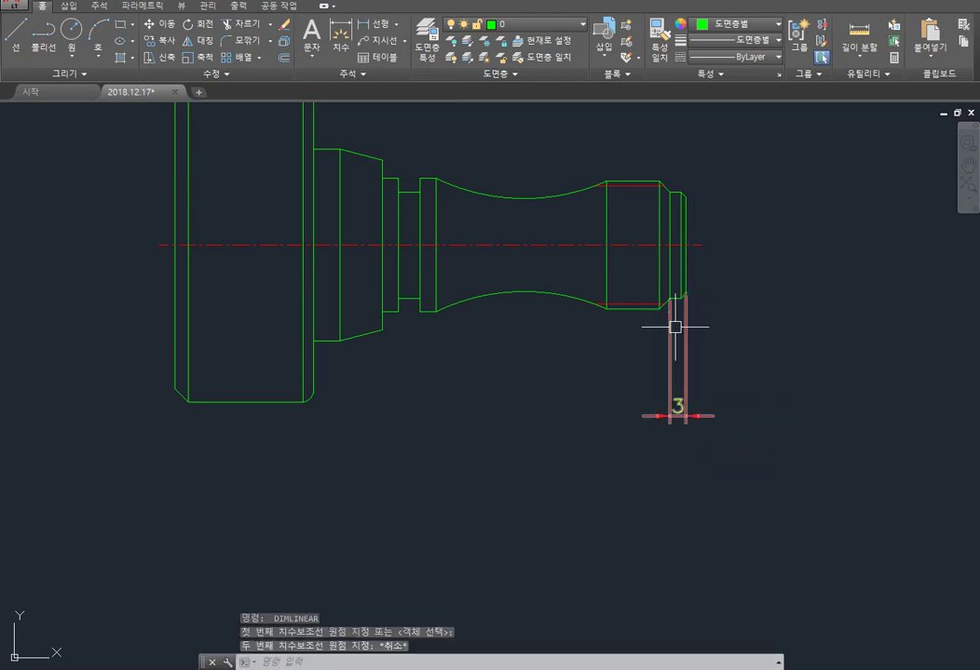
{"action": "key", "text": "Return"}
{"action": "left_click", "coordinate": [670, 298]}
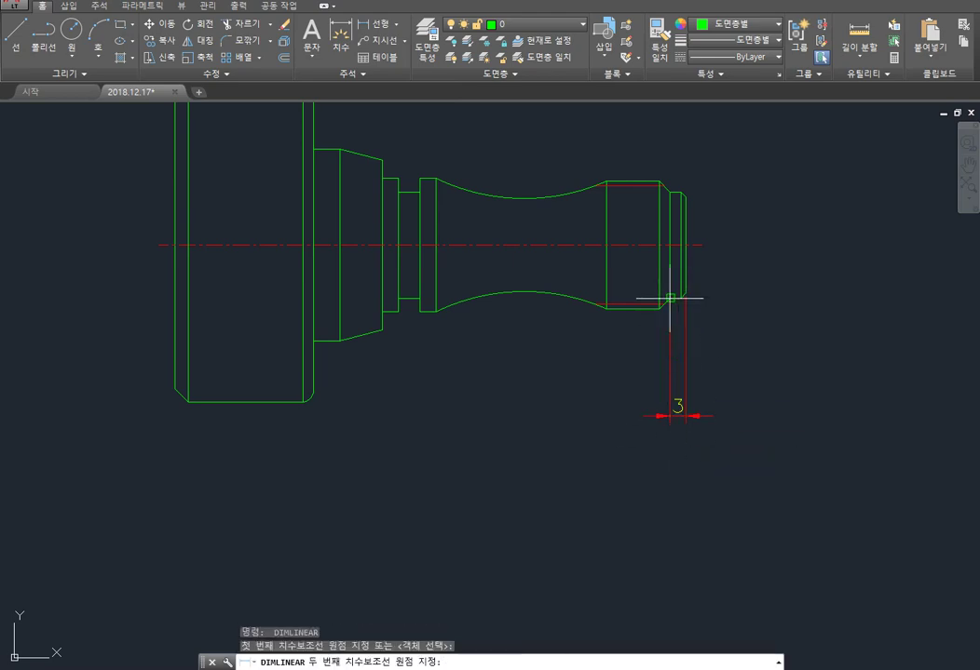
{"action": "left_click", "coordinate": [606, 308]}
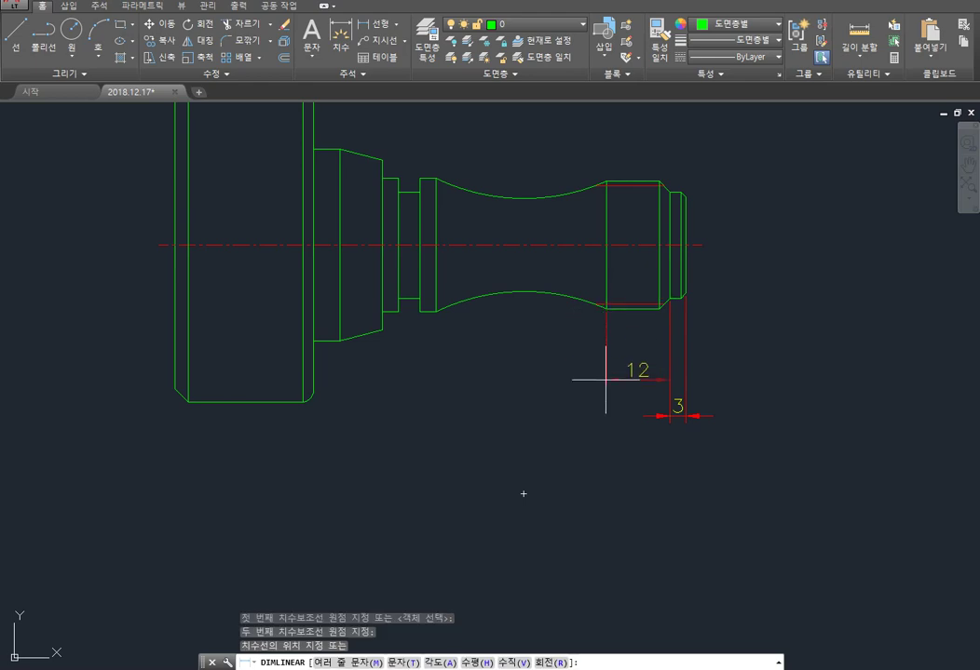
{"action": "left_click", "coordinate": [664, 417]}
{"action": "key", "text": "Return"}
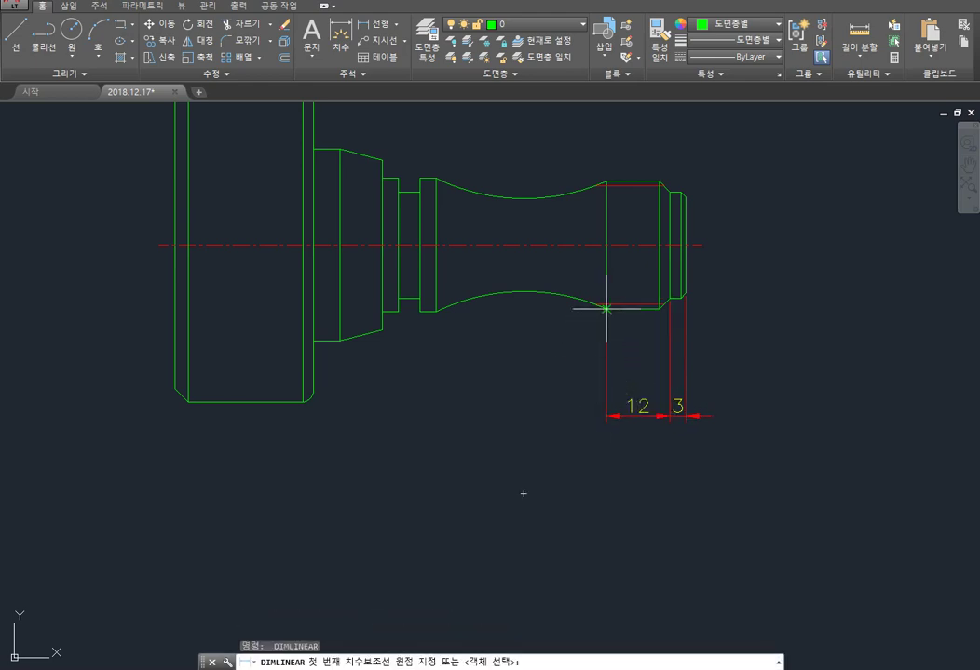
Step: Add the 32 and 50 length dimensions below the shaft
{"action": "left_click", "coordinate": [606, 307]}
{"action": "left_click", "coordinate": [441, 309]}
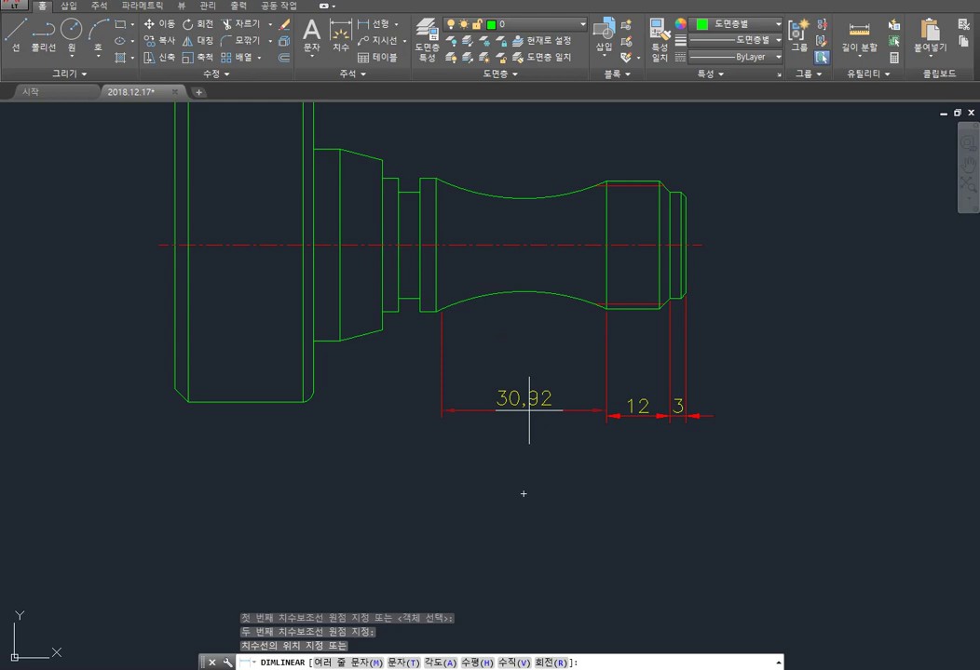
{"action": "key", "text": "Escape"}
{"action": "key", "text": "Return"}
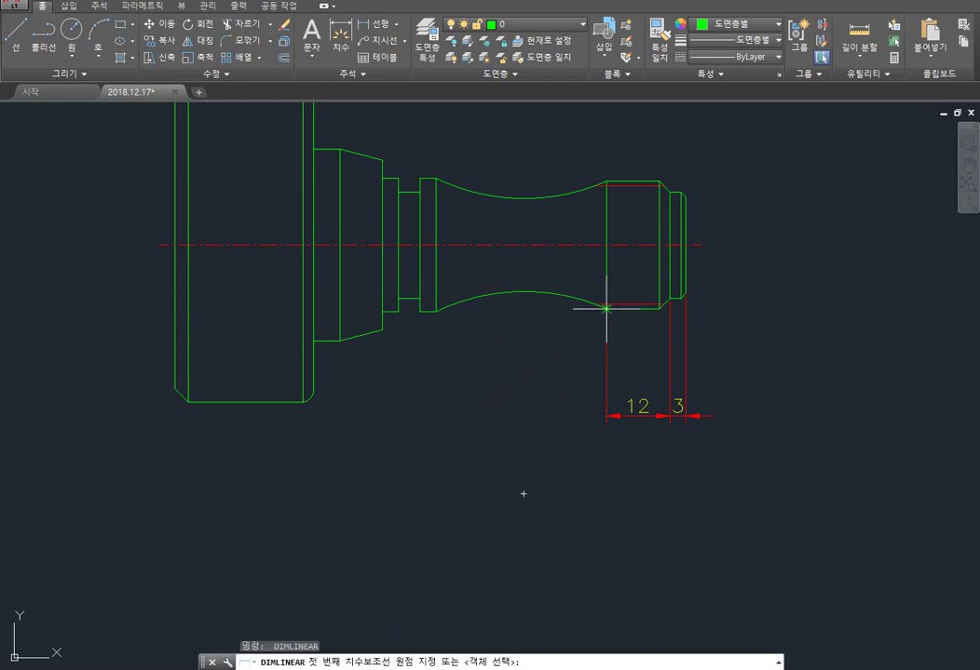
{"action": "left_click", "coordinate": [606, 307]}
{"action": "left_click", "coordinate": [437, 311]}
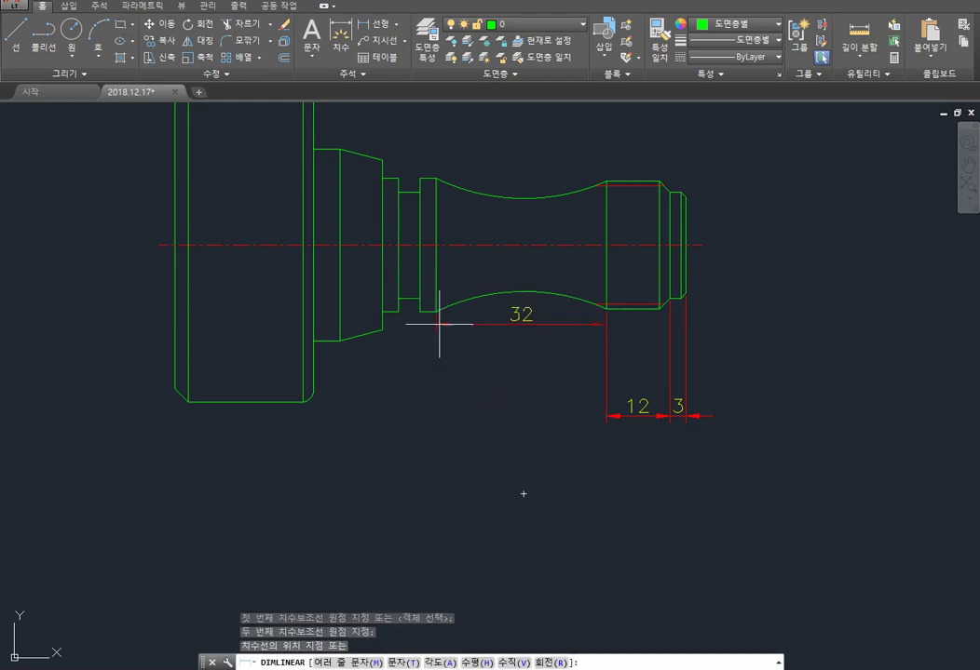
{"action": "left_click", "coordinate": [603, 415]}
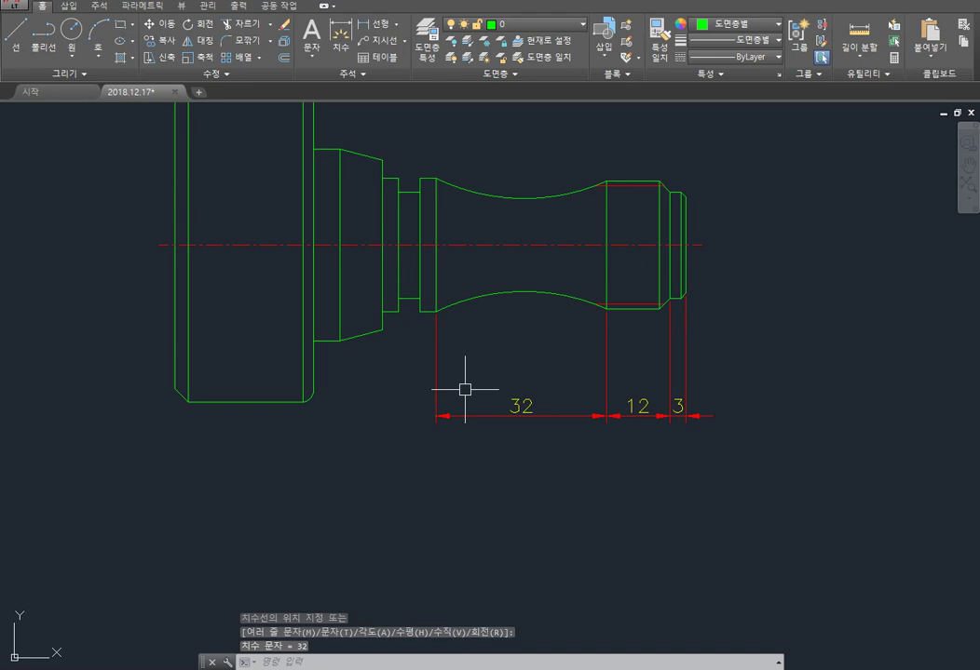
{"action": "key", "text": "Return"}
{"action": "left_click", "coordinate": [684, 294]}
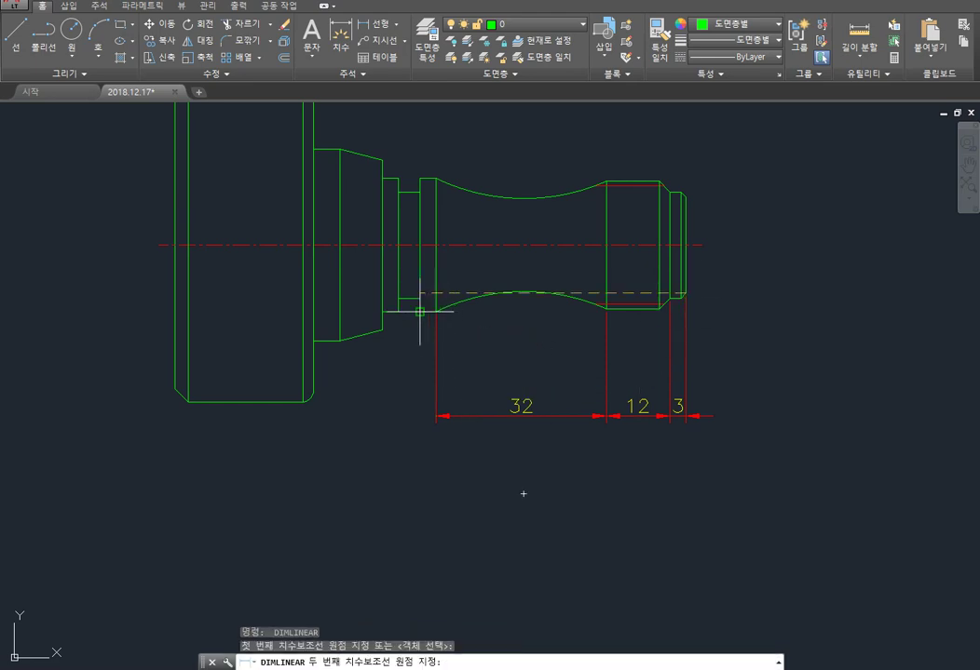
{"action": "left_click", "coordinate": [420, 311]}
{"action": "left_click", "coordinate": [600, 447]}
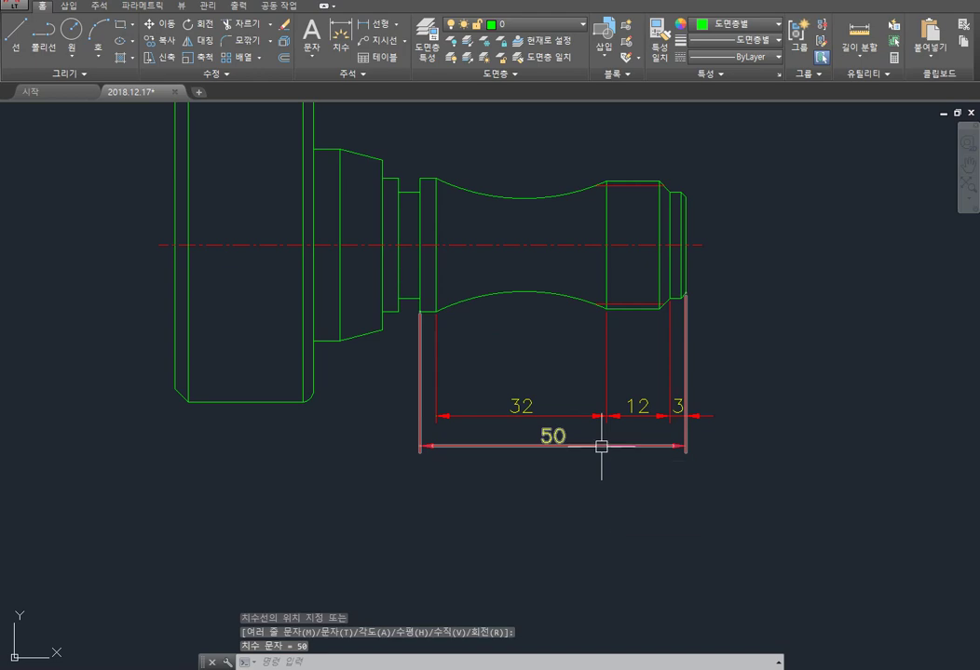
Step: Add the 54 and 57 length dimensions stacked below the 50
{"action": "key", "text": "Return"}
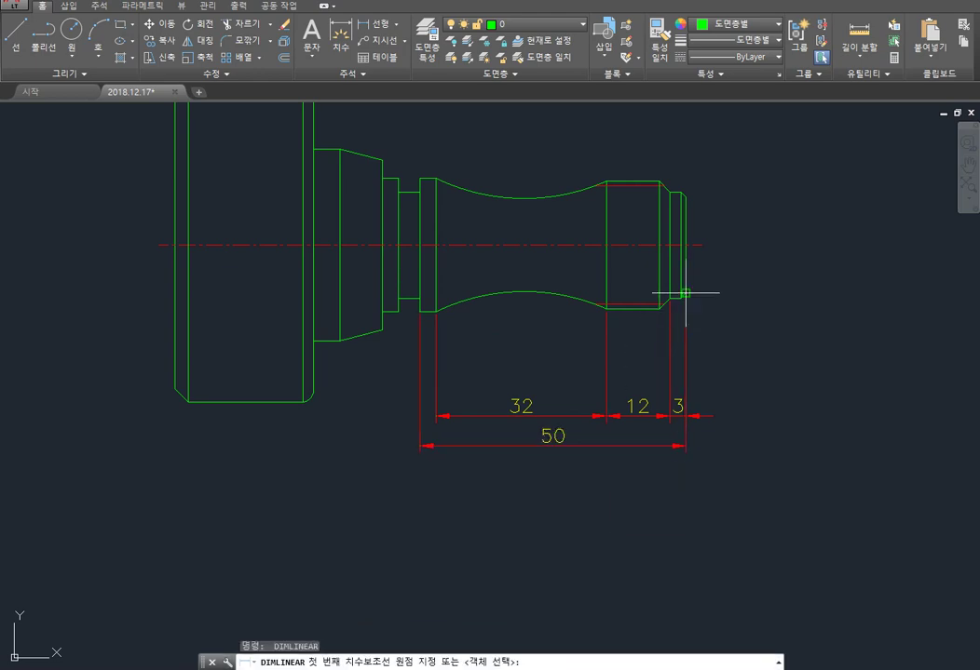
{"action": "left_click", "coordinate": [685, 294]}
{"action": "left_click", "coordinate": [400, 312]}
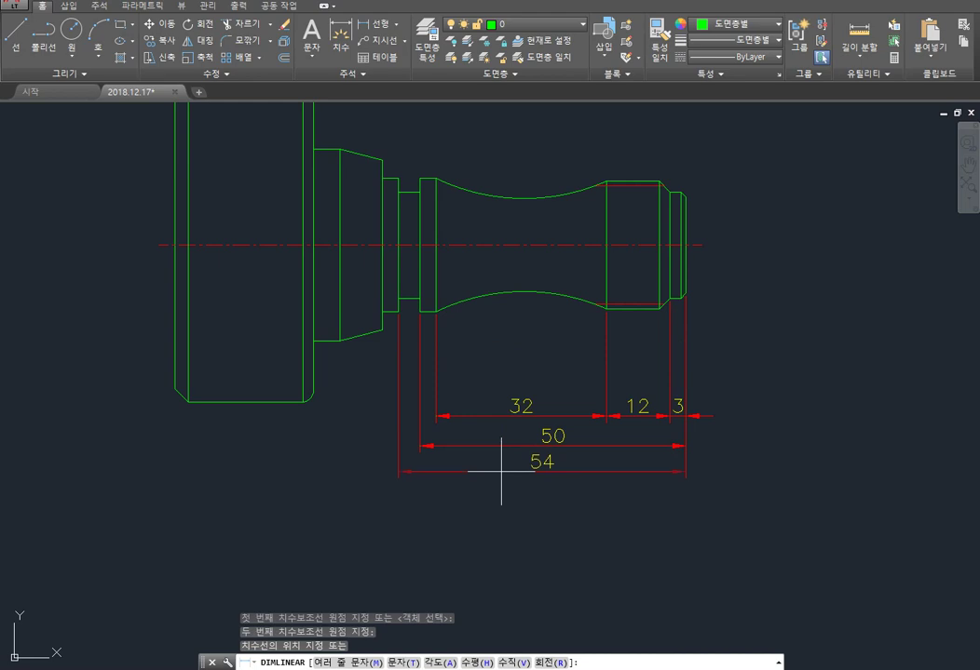
{"action": "left_click", "coordinate": [500, 472]}
{"action": "key", "text": "Return"}
{"action": "left_click", "coordinate": [684, 293]}
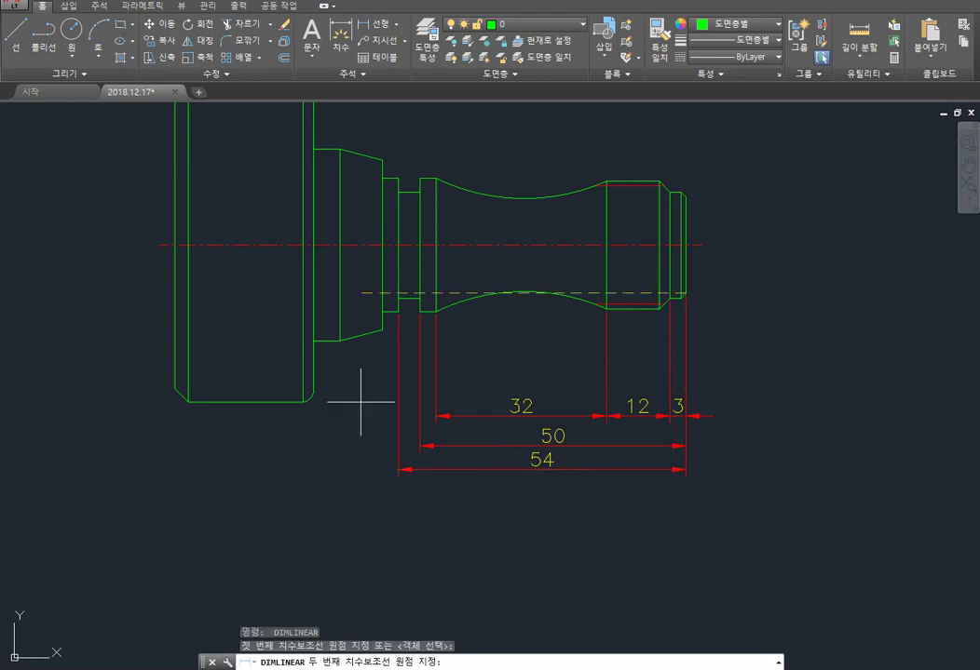
{"action": "left_click", "coordinate": [382, 330]}
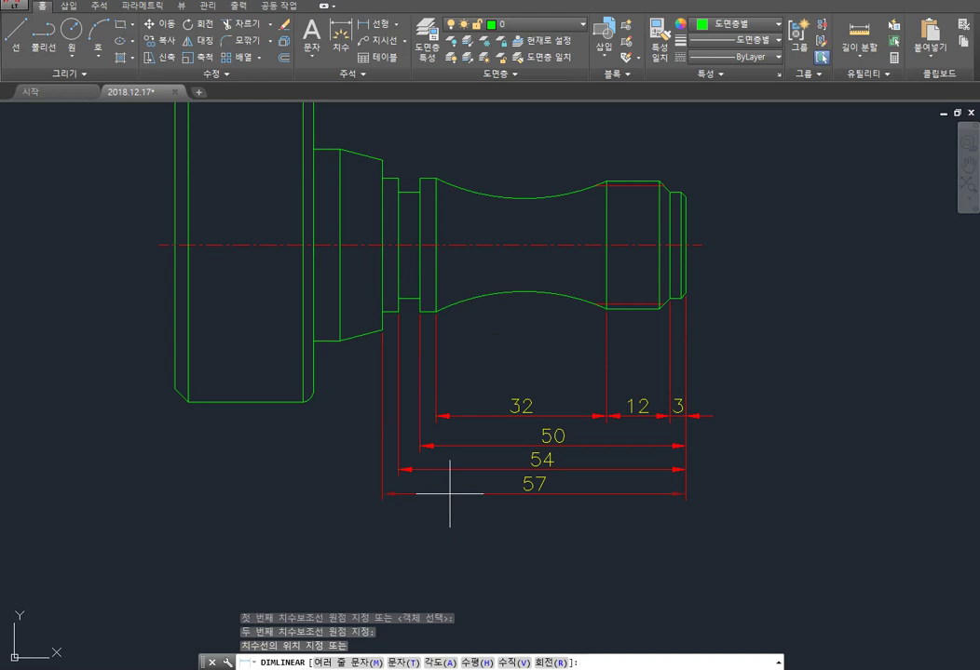
{"action": "left_click", "coordinate": [449, 498]}
Step: Dimension the 8 and 5 step lengths in line with the 57
{"action": "key", "text": "Return"}
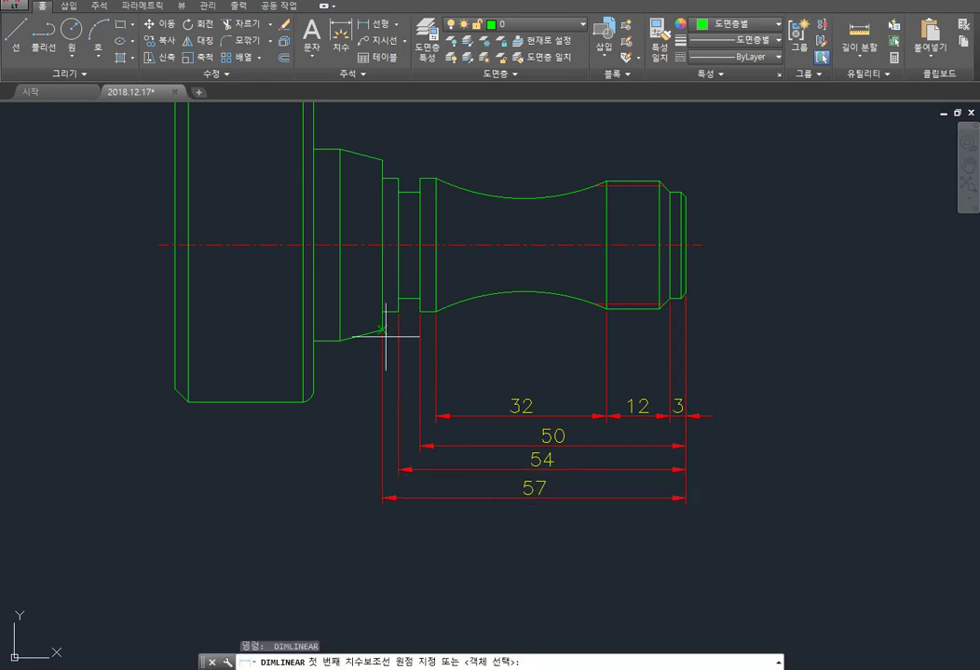
{"action": "left_click", "coordinate": [381, 329]}
{"action": "left_click", "coordinate": [341, 341]}
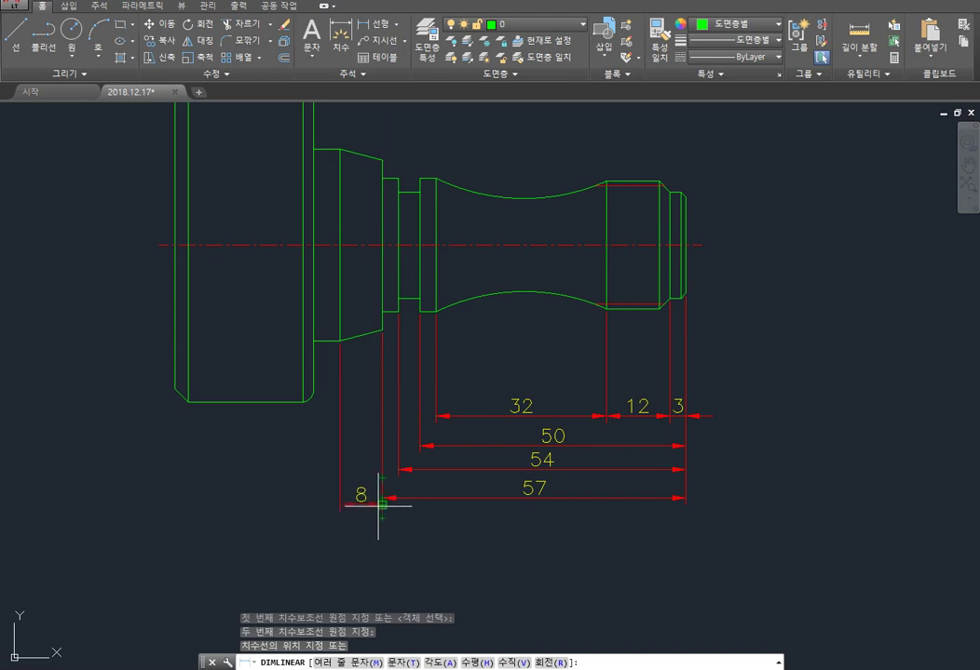
{"action": "left_click", "coordinate": [379, 499]}
{"action": "key", "text": "Return"}
{"action": "left_click", "coordinate": [340, 341]}
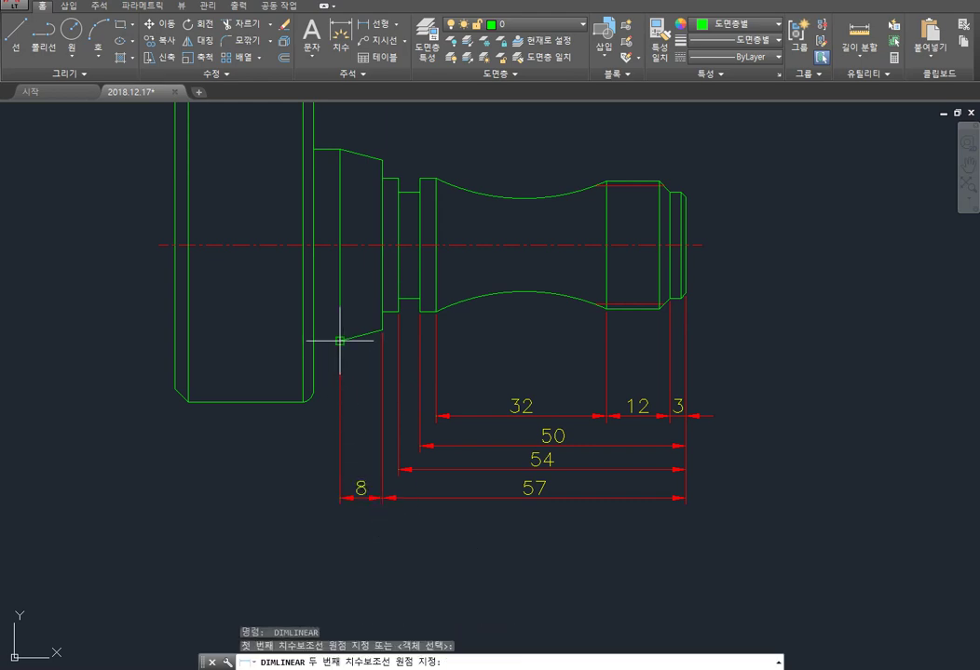
{"action": "left_click", "coordinate": [313, 391]}
{"action": "left_click", "coordinate": [340, 499]}
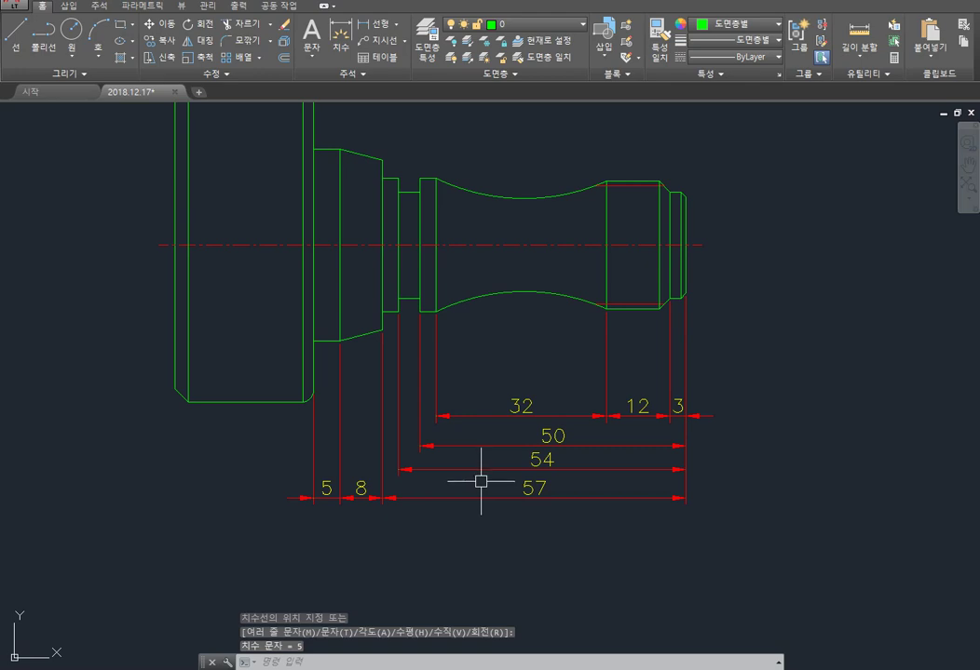
Step: Add the overall 96 length dimension at the bottom
{"action": "key", "text": "Return"}
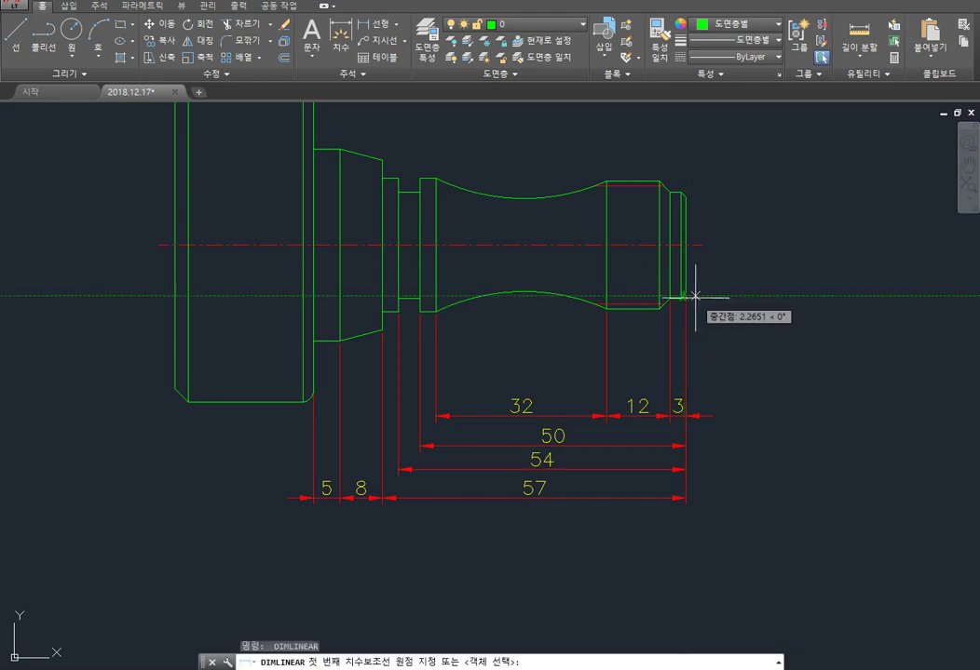
{"action": "left_click", "coordinate": [685, 298]}
{"action": "left_click", "coordinate": [174, 390]}
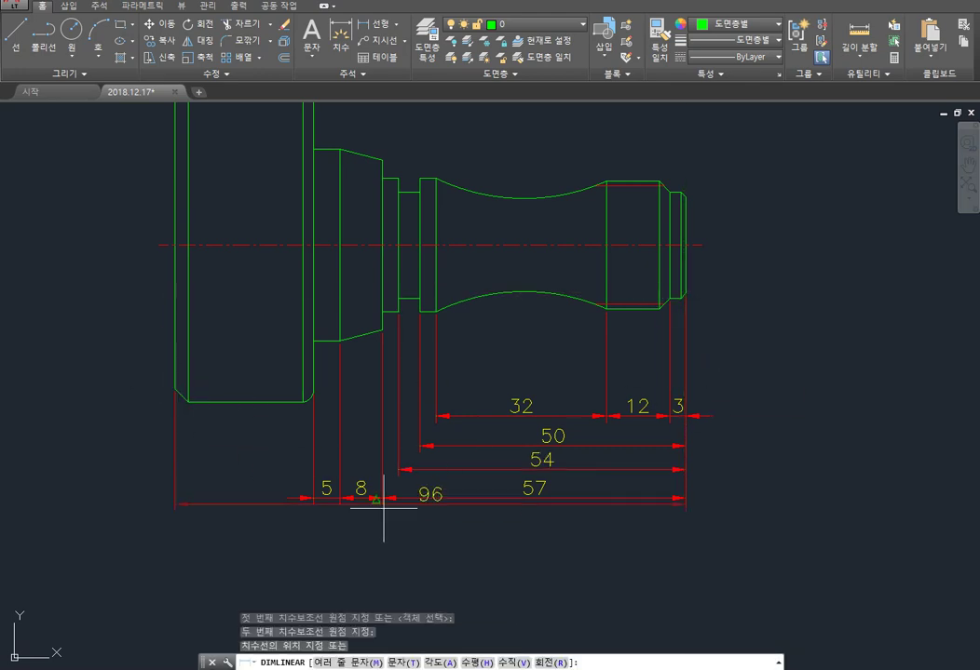
{"action": "left_click", "coordinate": [438, 520]}
{"action": "scroll", "coordinate": [621, 489], "scroll_direction": "down", "scroll_amount": 3}
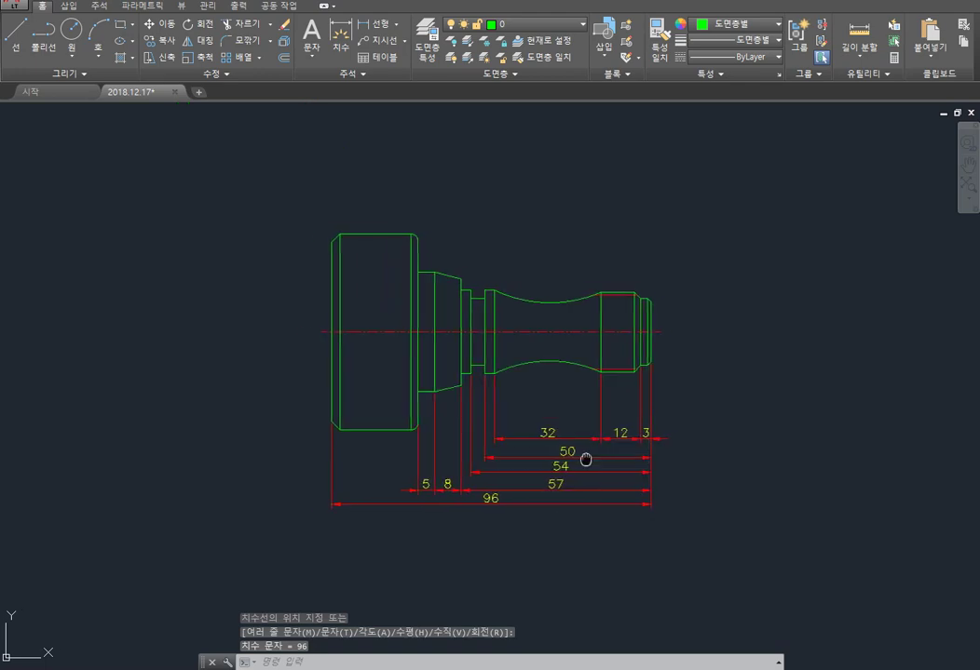
{"action": "scroll", "coordinate": [666, 391], "scroll_direction": "up", "scroll_amount": 2}
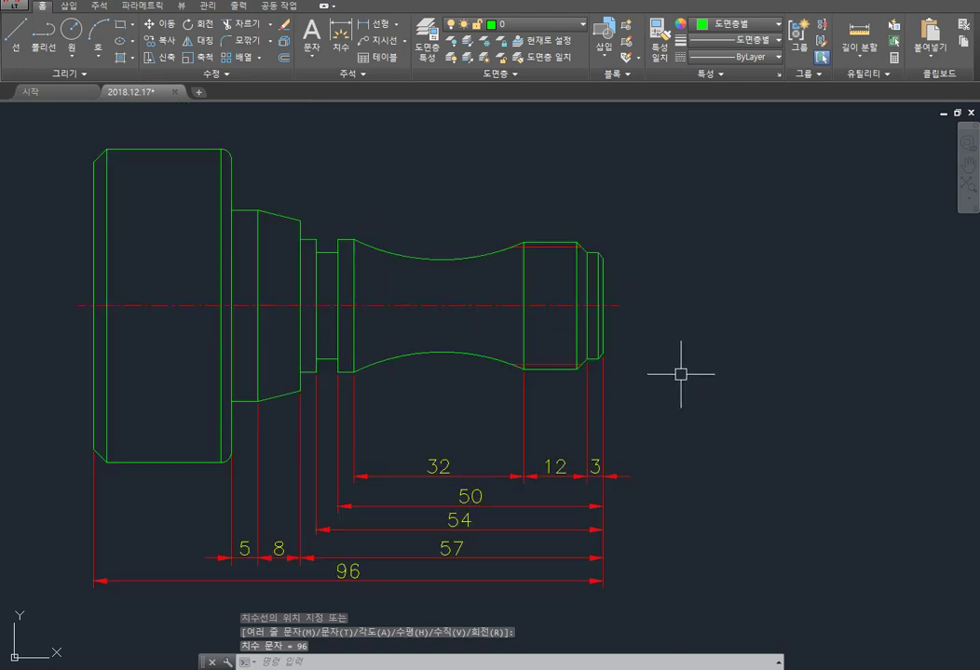
Step: Add vertical 20 and 25 diameter dimensions at the right end and waist
{"action": "key", "text": "space"}
{"action": "scroll", "coordinate": [582, 251], "scroll_direction": "up", "scroll_amount": 4}
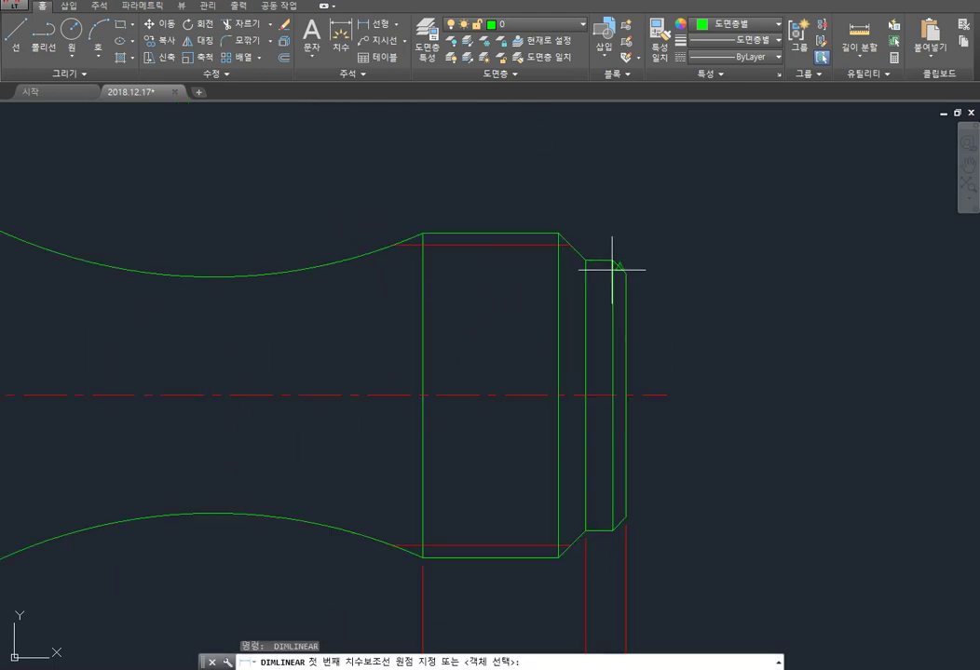
{"action": "left_click", "coordinate": [612, 261]}
{"action": "left_click", "coordinate": [611, 531]}
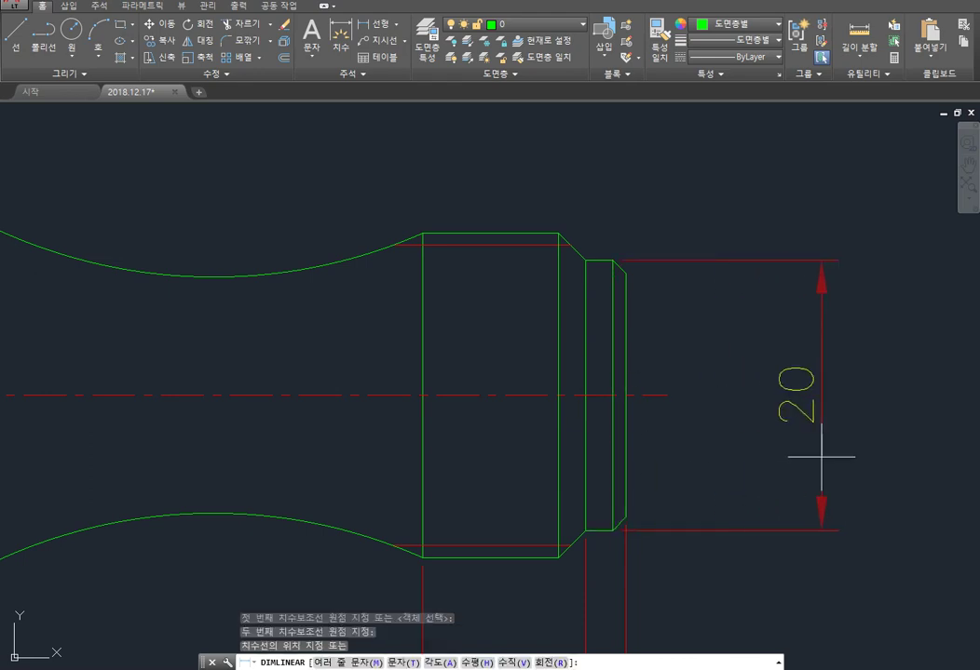
{"action": "left_click", "coordinate": [821, 459]}
{"action": "scroll", "coordinate": [734, 424], "scroll_direction": "down", "scroll_amount": 3}
{"action": "middle_click_drag", "start_coordinate": [549, 450], "coordinate": [575, 387]}
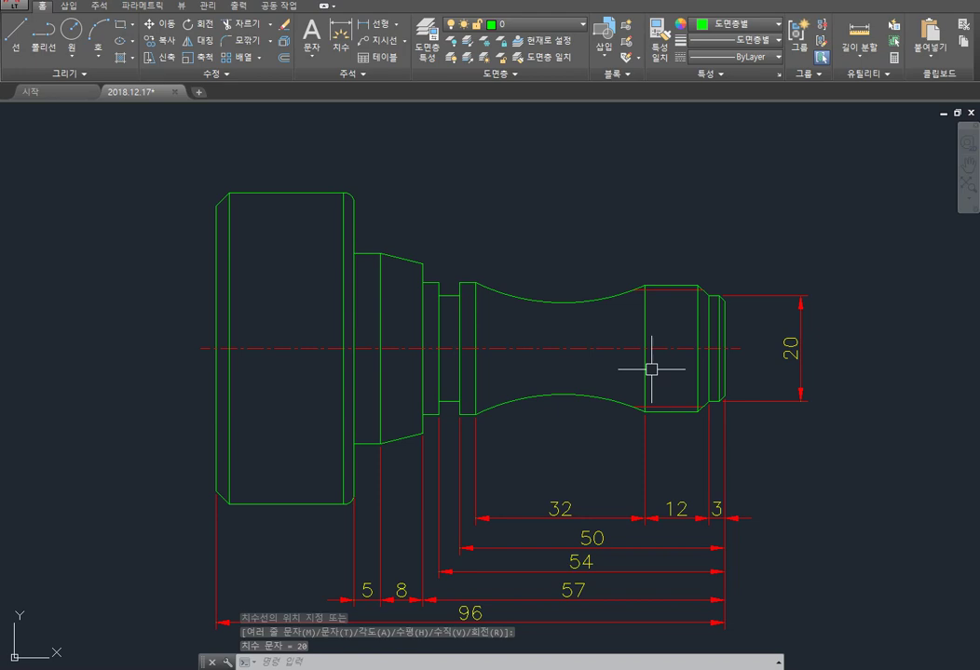
{"action": "key", "text": "Return"}
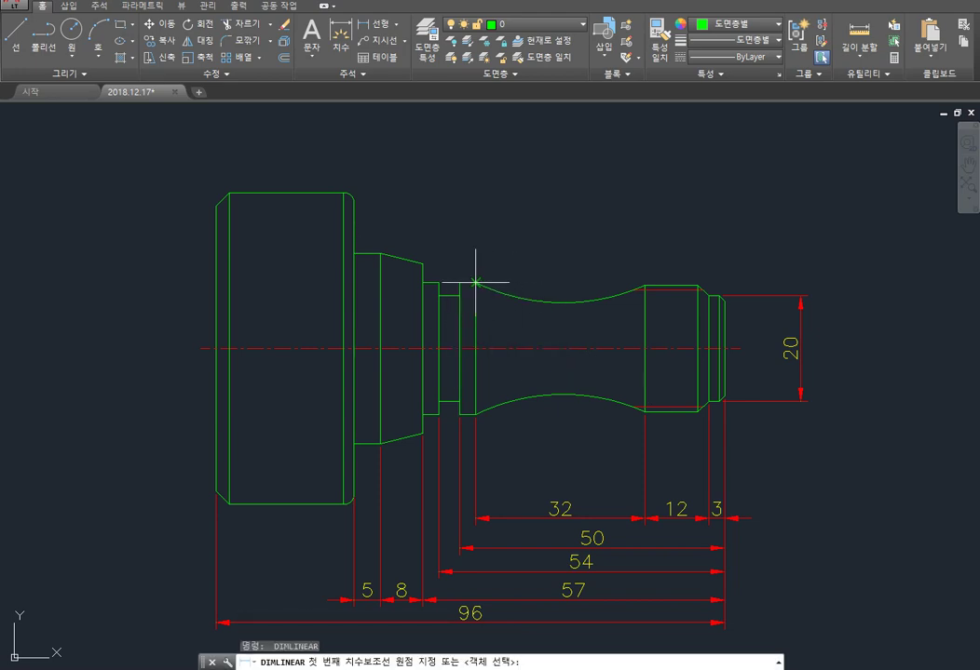
{"action": "left_click", "coordinate": [476, 281]}
{"action": "left_click", "coordinate": [476, 414]}
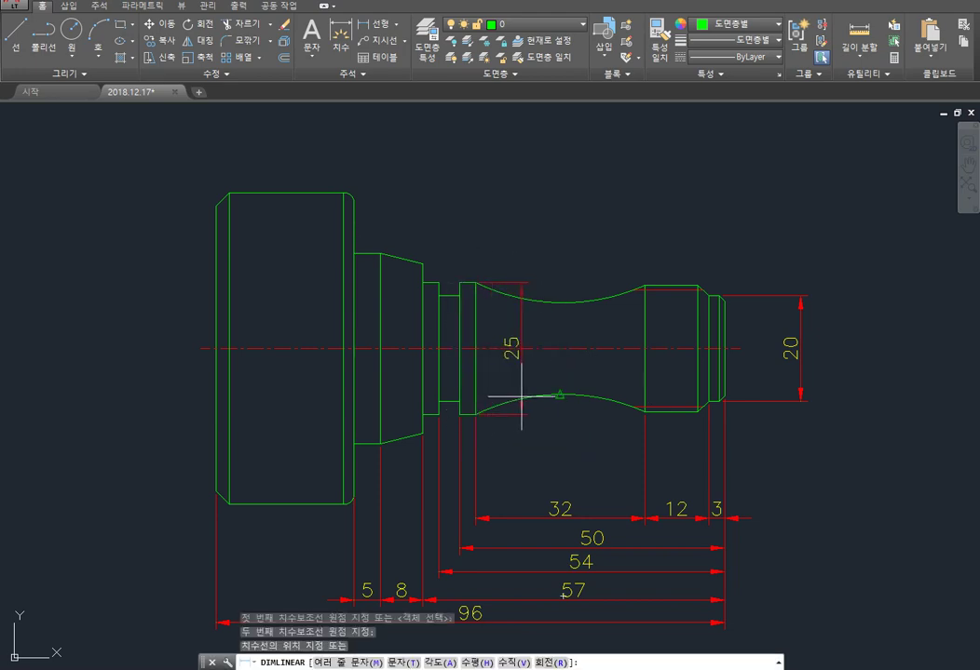
{"action": "left_click", "coordinate": [524, 393]}
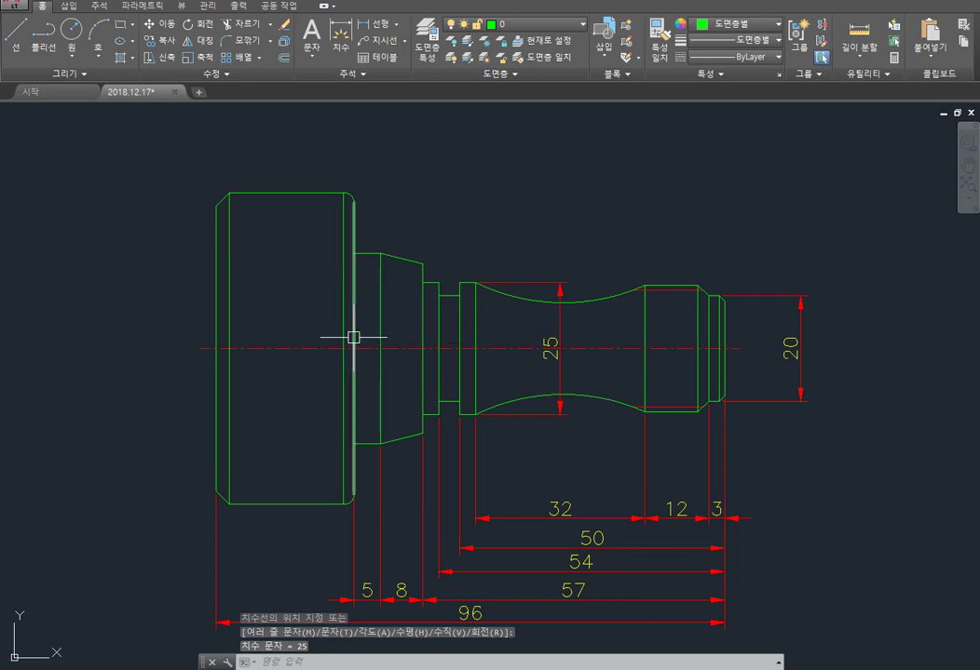
Step: Add the 20 collar and 36 tapered-step vertical dimensions
{"action": "key", "text": "Return"}
{"action": "left_click", "coordinate": [436, 295]}
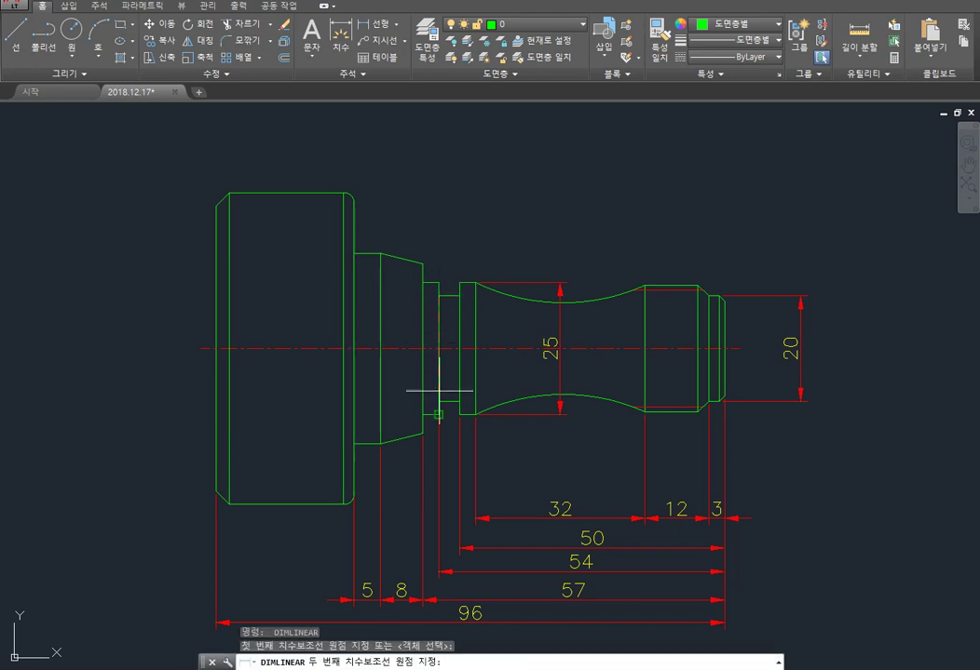
{"action": "left_click", "coordinate": [438, 402]}
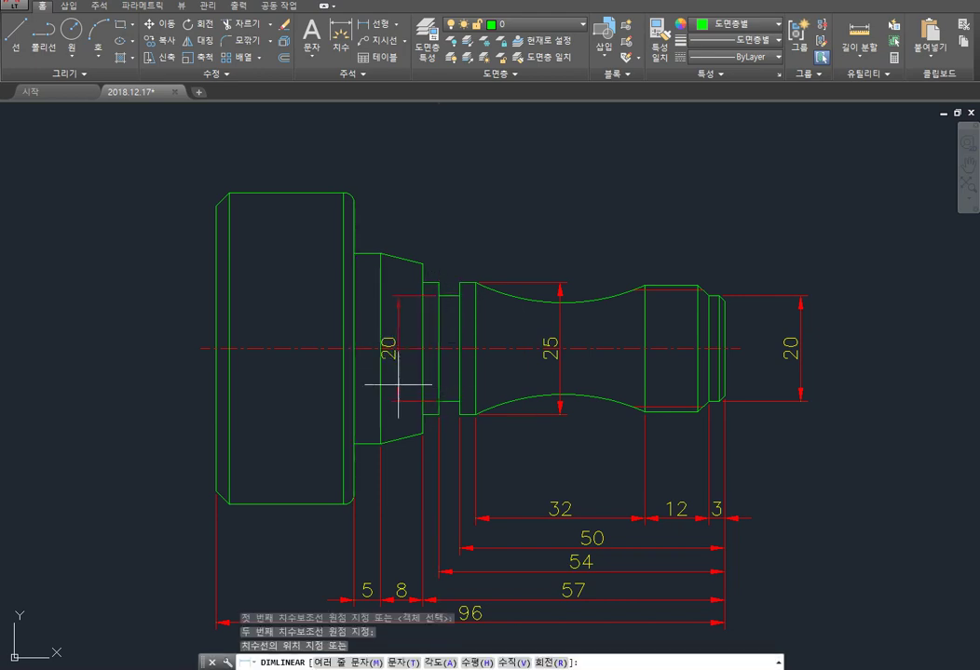
{"action": "left_click", "coordinate": [399, 391]}
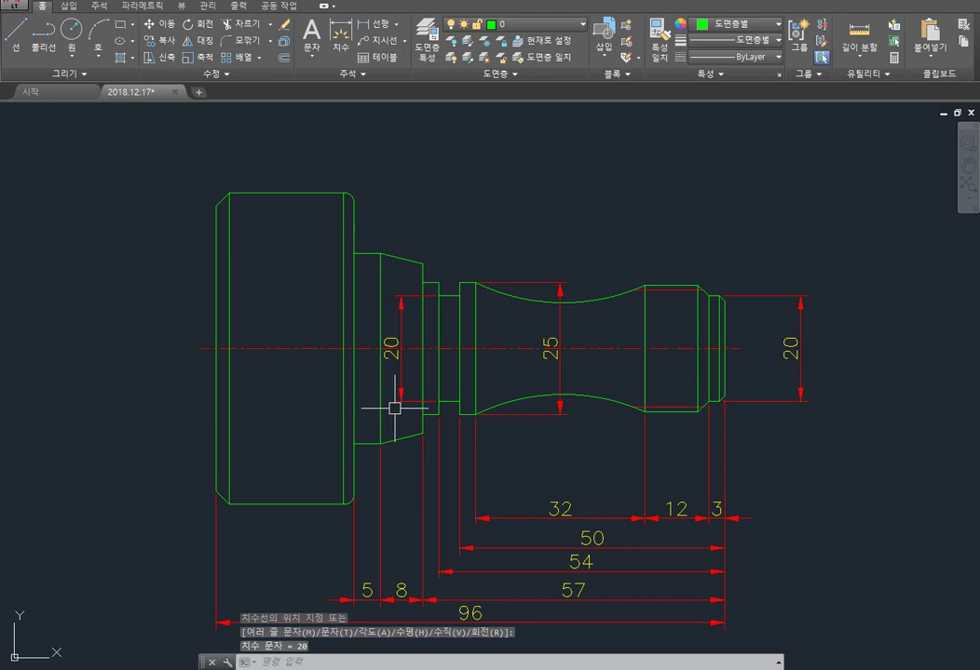
{"action": "key", "text": "Return"}
{"action": "left_click", "coordinate": [355, 253]}
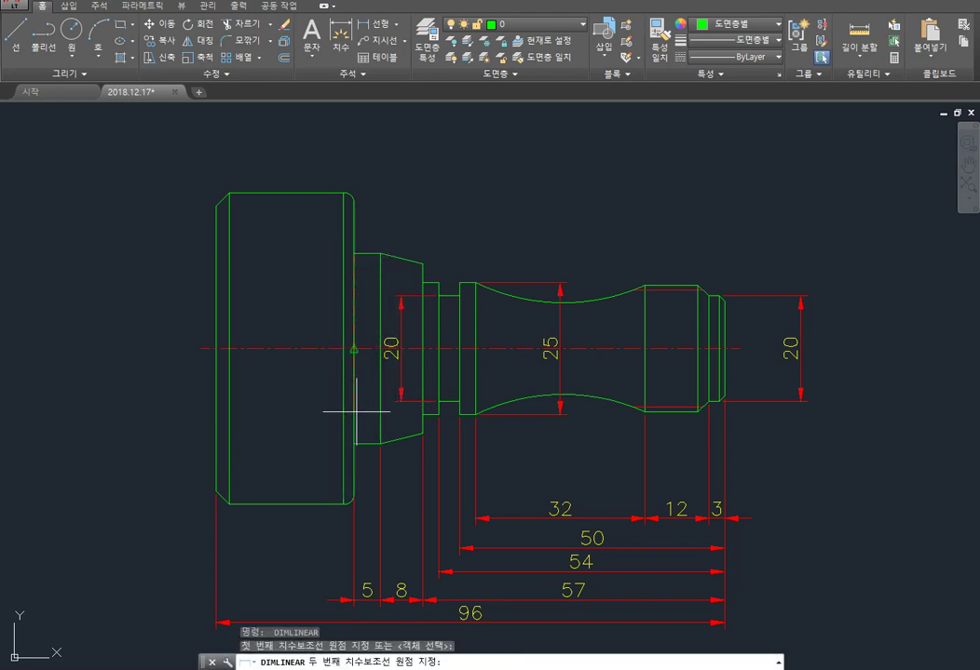
{"action": "left_click", "coordinate": [353, 439]}
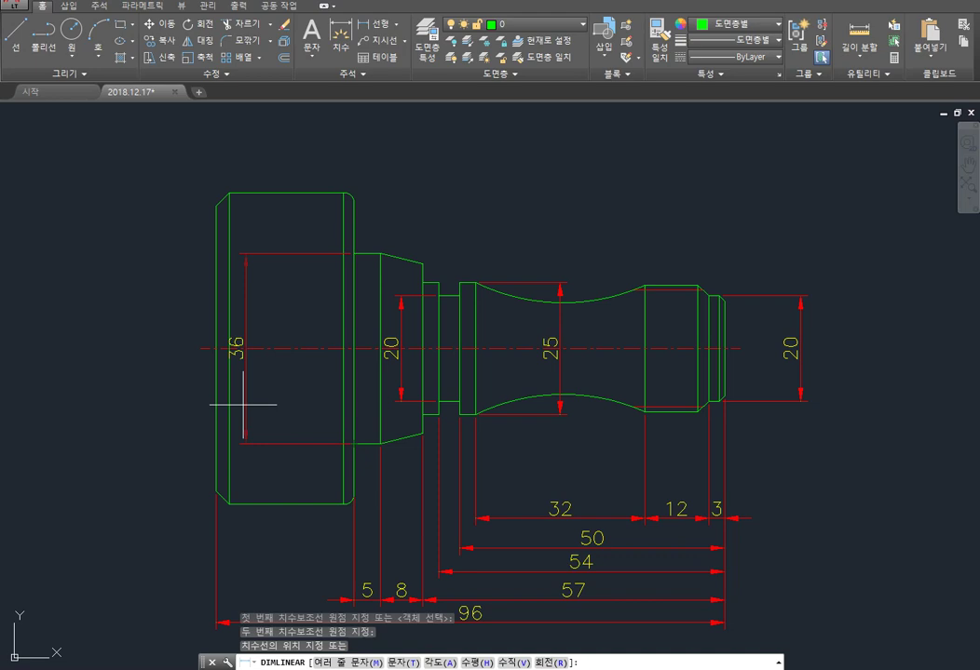
{"action": "left_click", "coordinate": [171, 378]}
Step: Add the 59 flange height dimension outside the 36
{"action": "key", "text": "Return"}
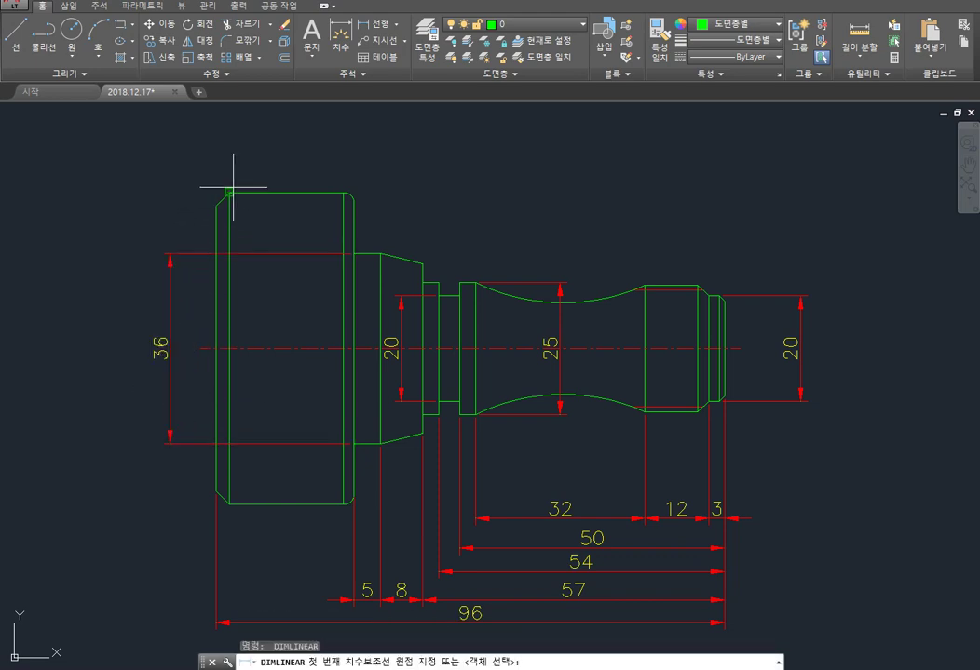
{"action": "left_click", "coordinate": [229, 190]}
{"action": "left_click", "coordinate": [229, 504]}
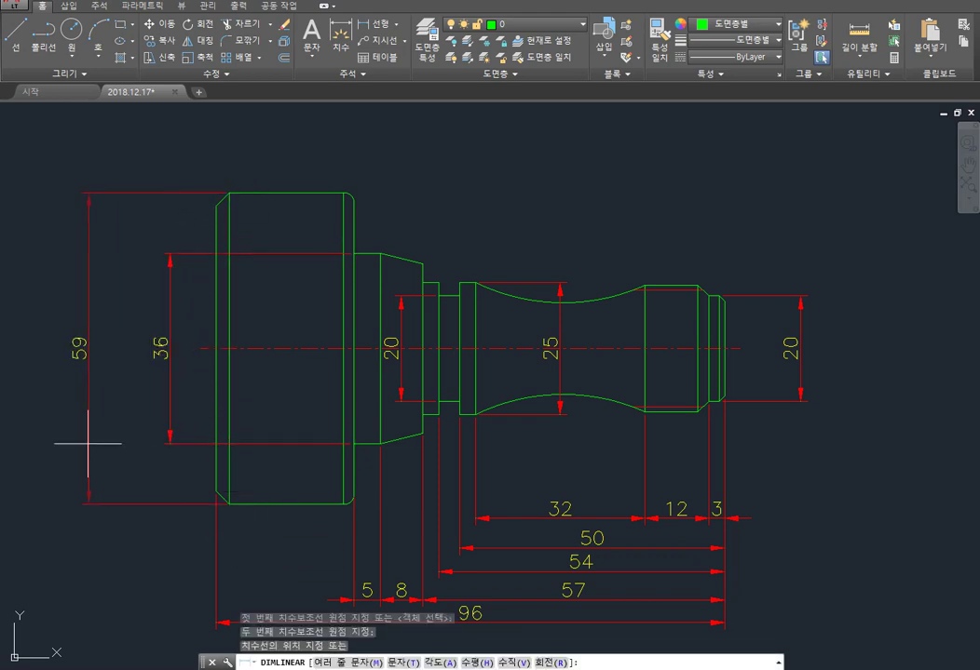
{"action": "left_click", "coordinate": [134, 448]}
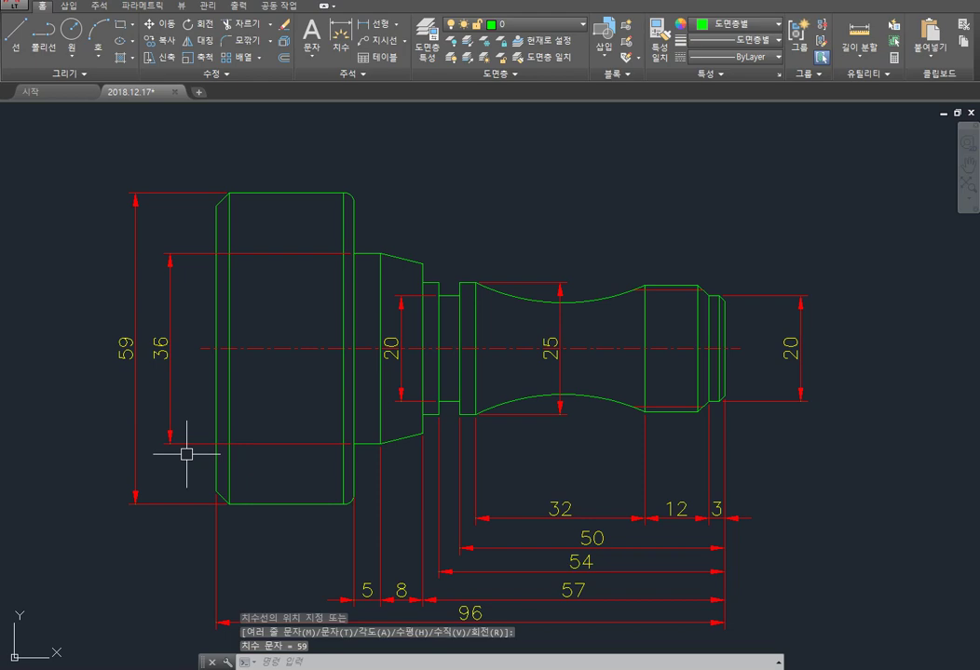
{"action": "middle_click_drag", "start_coordinate": [518, 446], "coordinate": [499, 361]}
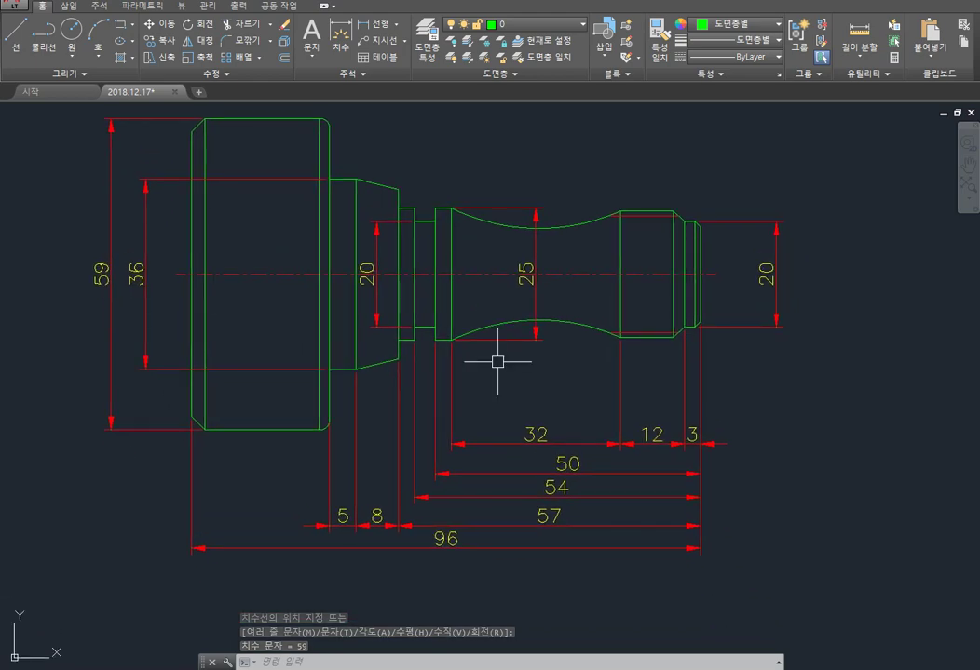
{"action": "middle_click_drag", "start_coordinate": [344, 317], "coordinate": [384, 434]}
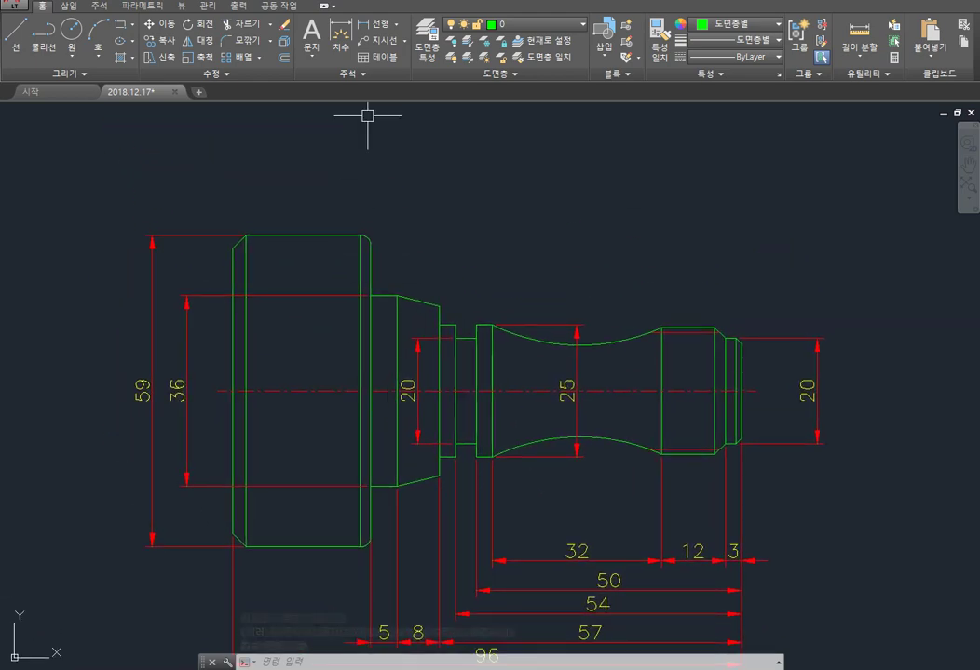
Step: Delete the stray vertical line at the flange
{"action": "left_click", "coordinate": [396, 26]}
{"action": "left_click", "coordinate": [386, 160]}
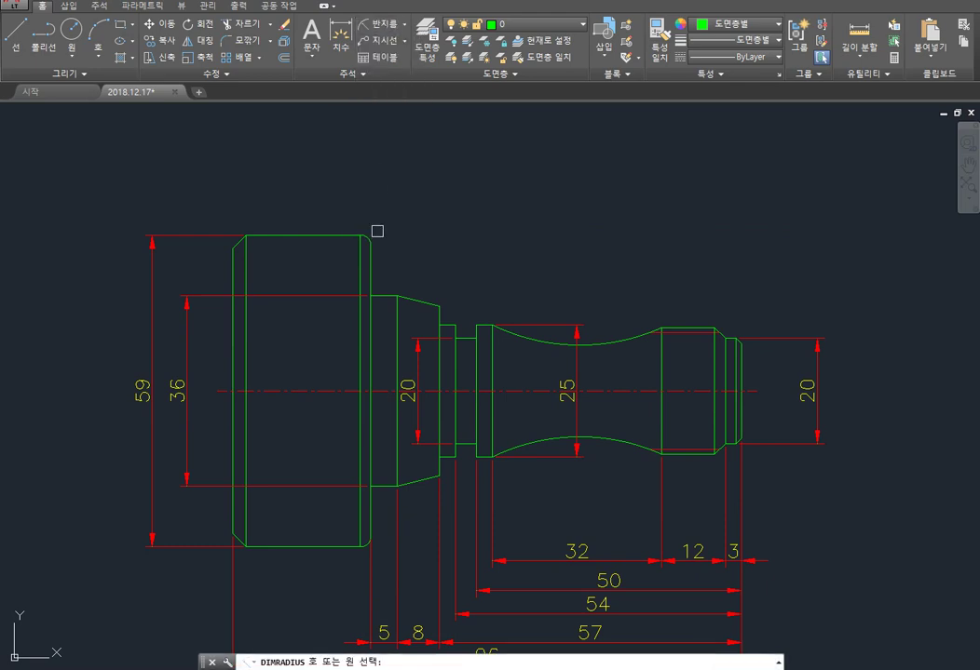
{"action": "scroll", "coordinate": [368, 239], "scroll_direction": "up", "scroll_amount": 5}
{"action": "key", "text": "Escape"}
{"action": "left_click", "coordinate": [326, 301]}
{"action": "key", "text": "Delete"}
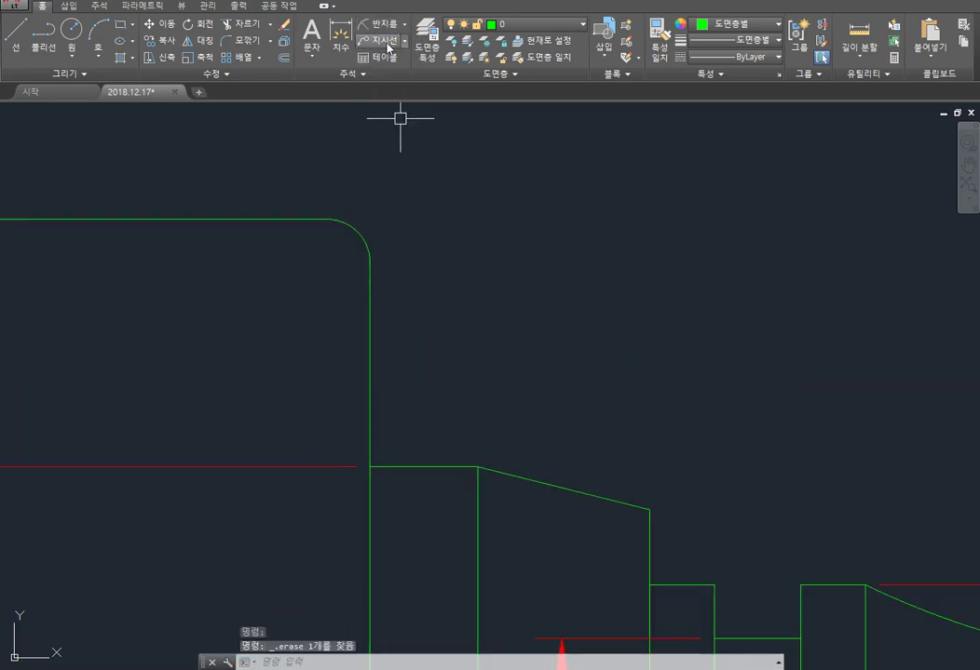
Step: Add radius dimensions R2 on the flange's corner fillet and R38,03 on the concave waist arc
{"action": "left_click", "coordinate": [377, 23]}
{"action": "left_click", "coordinate": [357, 220]}
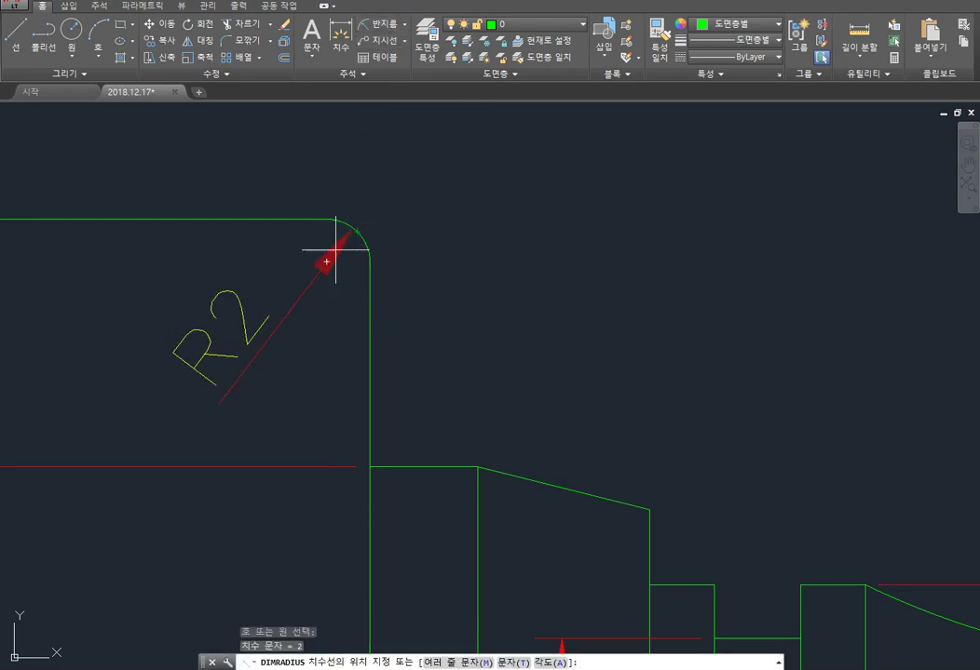
{"action": "left_click", "coordinate": [326, 261]}
{"action": "scroll", "coordinate": [545, 274], "scroll_direction": "down", "scroll_amount": 3}
{"action": "scroll", "coordinate": [559, 253], "scroll_direction": "down", "scroll_amount": 2}
{"action": "key", "text": "Return"}
{"action": "left_click", "coordinate": [597, 344]}
{"action": "left_click", "coordinate": [615, 279]}
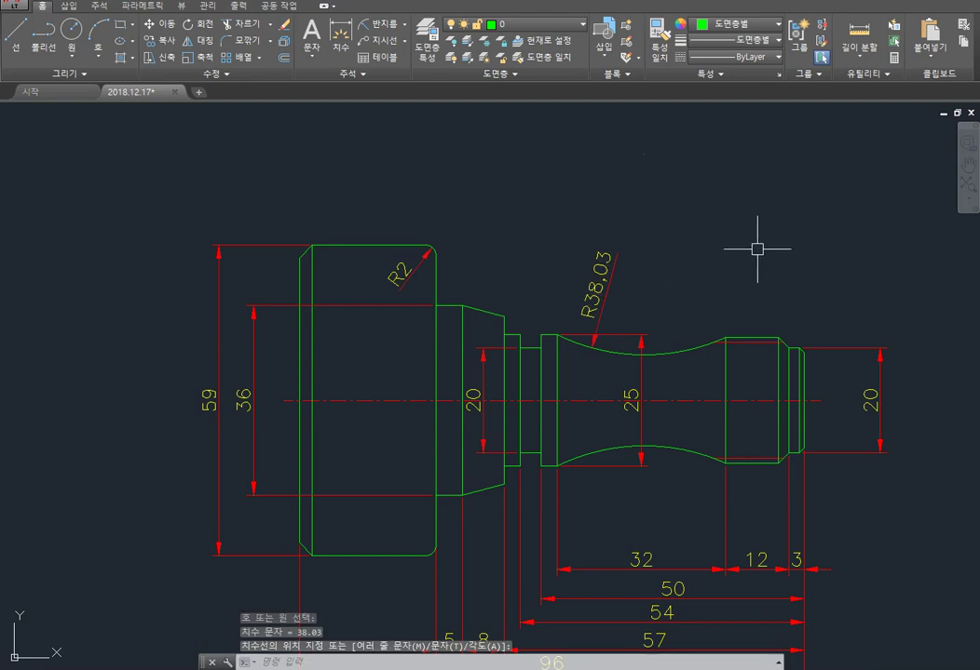
{"action": "middle_click_drag", "start_coordinate": [761, 254], "coordinate": [740, 203]}
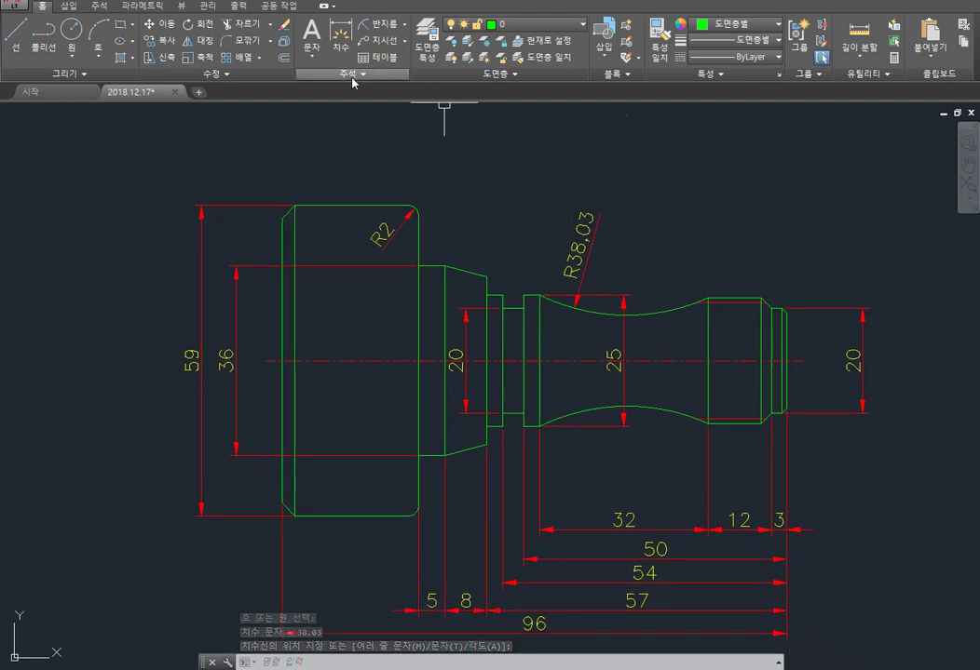
Step: Start a multileader with its arrowhead at the flange's lower-left chamfer, toggling ortho with F8
{"action": "left_click", "coordinate": [381, 45]}
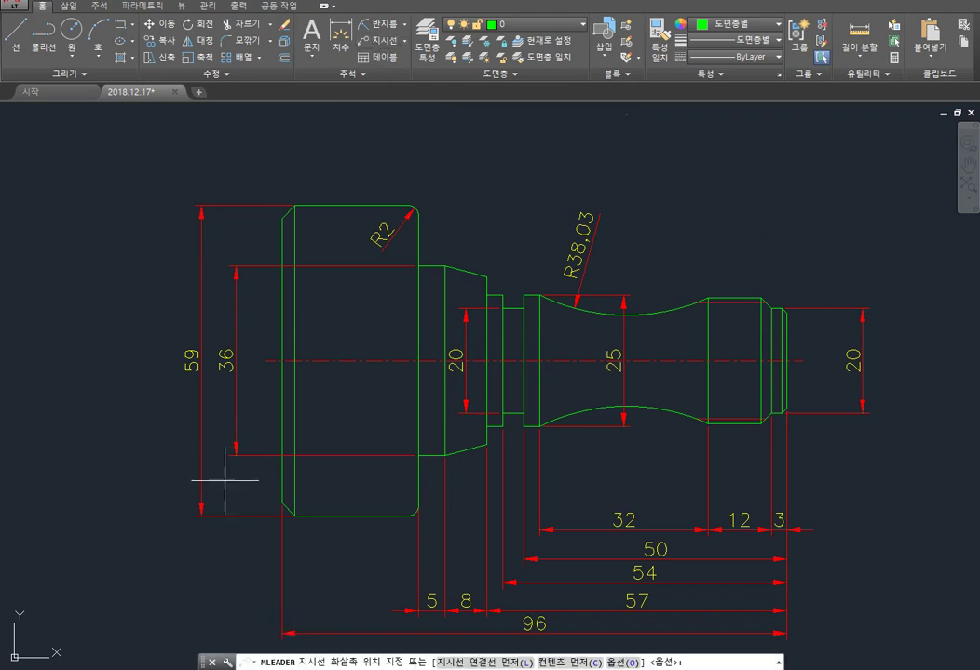
{"action": "scroll", "coordinate": [238, 507], "scroll_direction": "up", "scroll_amount": 4}
{"action": "left_click", "coordinate": [363, 503]}
{"action": "scroll", "coordinate": [245, 590], "scroll_direction": "down", "scroll_amount": 1}
{"action": "scroll", "coordinate": [240, 546], "scroll_direction": "down", "scroll_amount": 2}
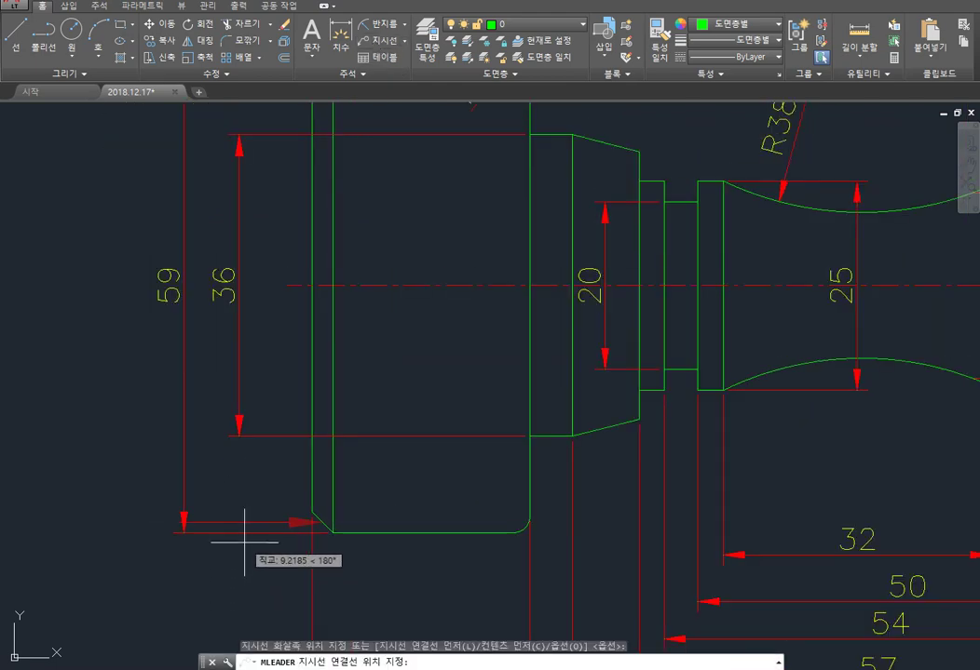
{"action": "scroll", "coordinate": [279, 531], "scroll_direction": "up", "scroll_amount": 2}
{"action": "key", "text": "F8"}
{"action": "key", "text": "F8"}
{"action": "key", "text": "F8"}
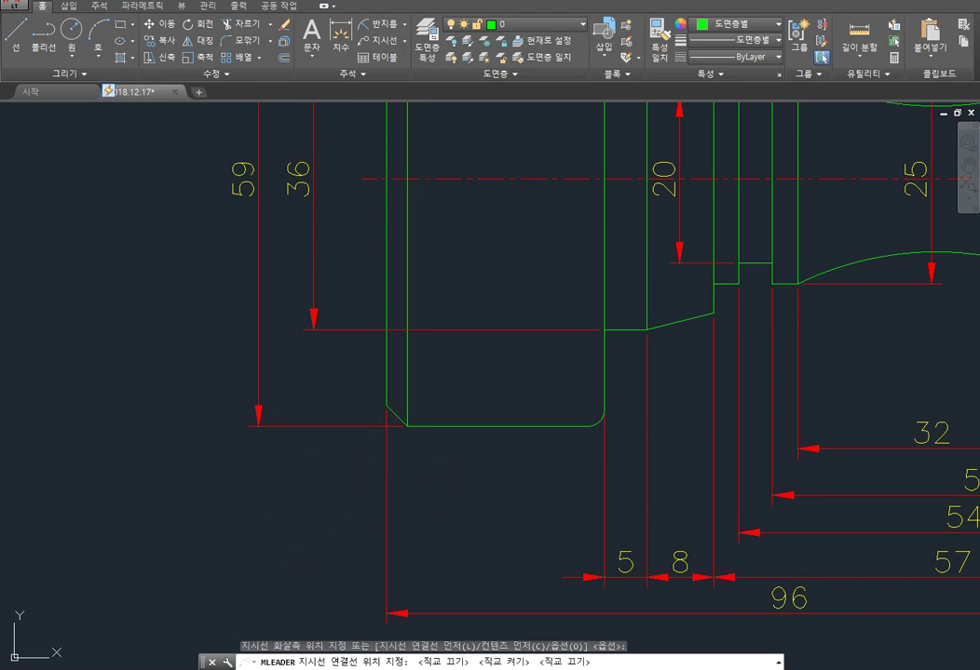
Step: Place the leader landing and enter the note text C2.5
{"action": "left_click", "coordinate": [314, 490]}
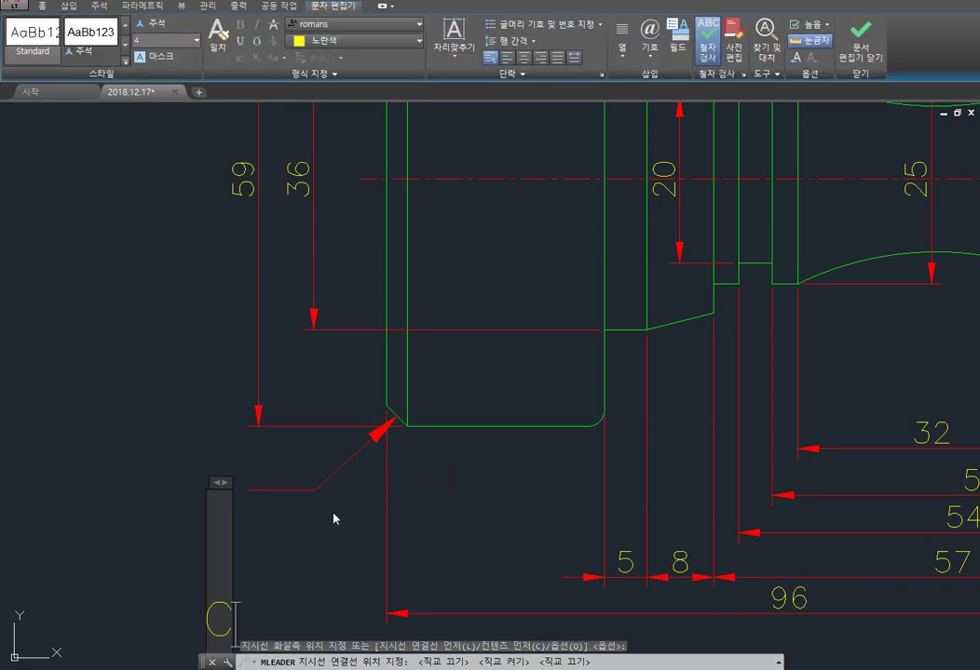
{"action": "type", "text": "C2.5"}
{"action": "left_click", "coordinate": [317, 577]}
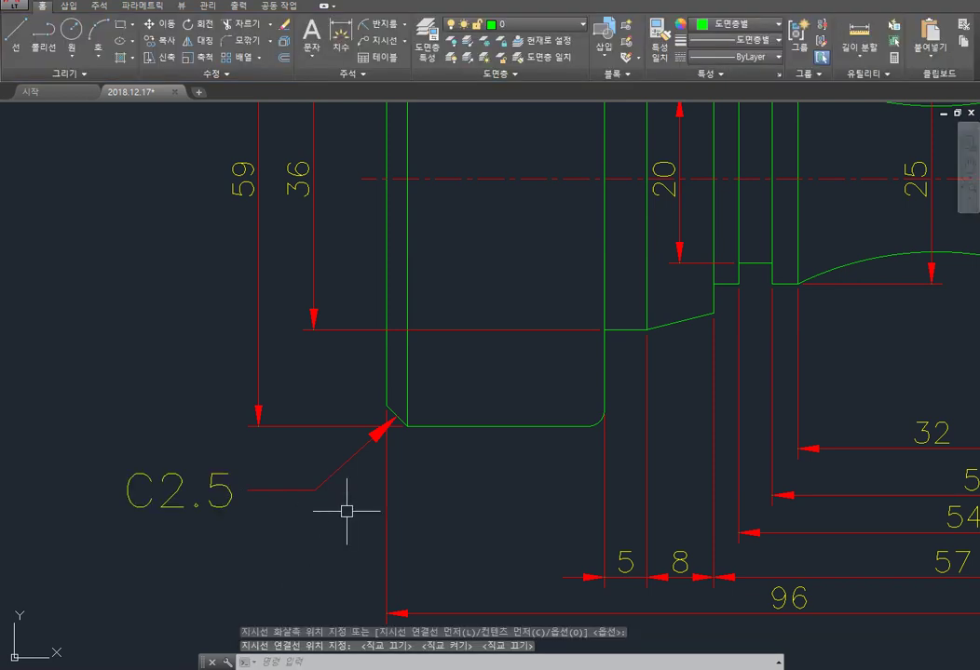
{"action": "scroll", "coordinate": [373, 402], "scroll_direction": "down", "scroll_amount": 2}
{"action": "middle_click_drag", "start_coordinate": [389, 412], "coordinate": [338, 403]}
{"action": "key", "text": "Escape"}
{"action": "left_click", "coordinate": [354, 74]}
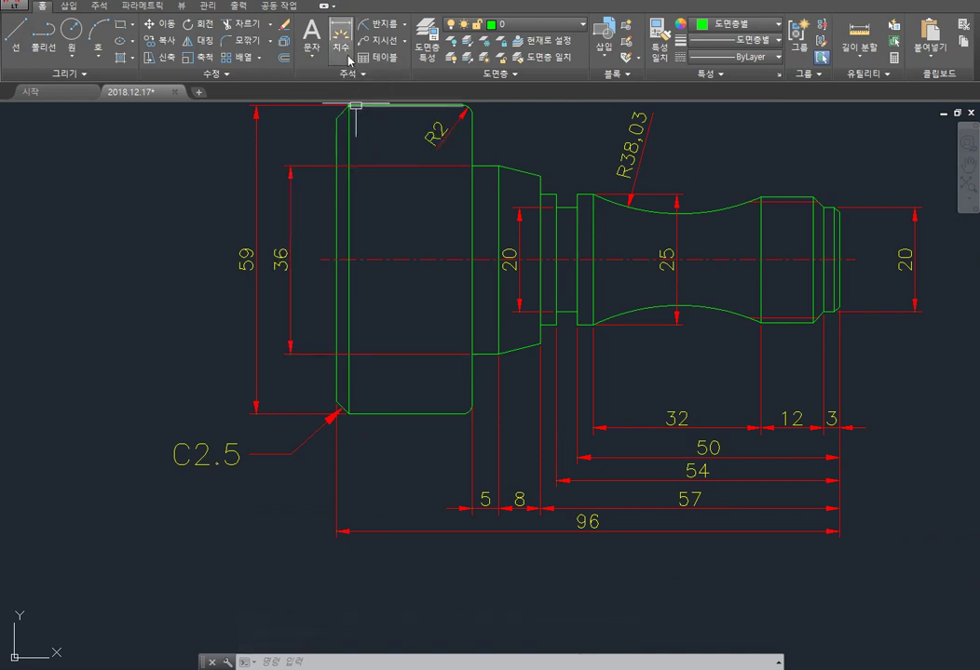
Step: Browse the text, dimension and multileader style lists to reach the Multileader Style Manager
{"action": "left_click", "coordinate": [352, 73]}
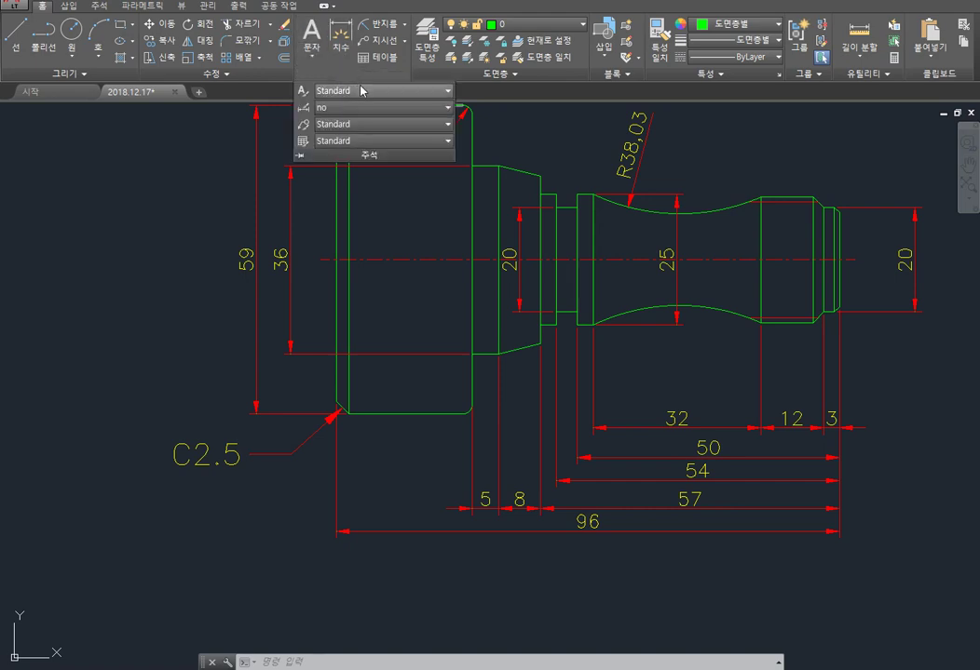
{"action": "left_click", "coordinate": [362, 90]}
{"action": "left_click", "coordinate": [364, 90]}
{"action": "left_click", "coordinate": [355, 108]}
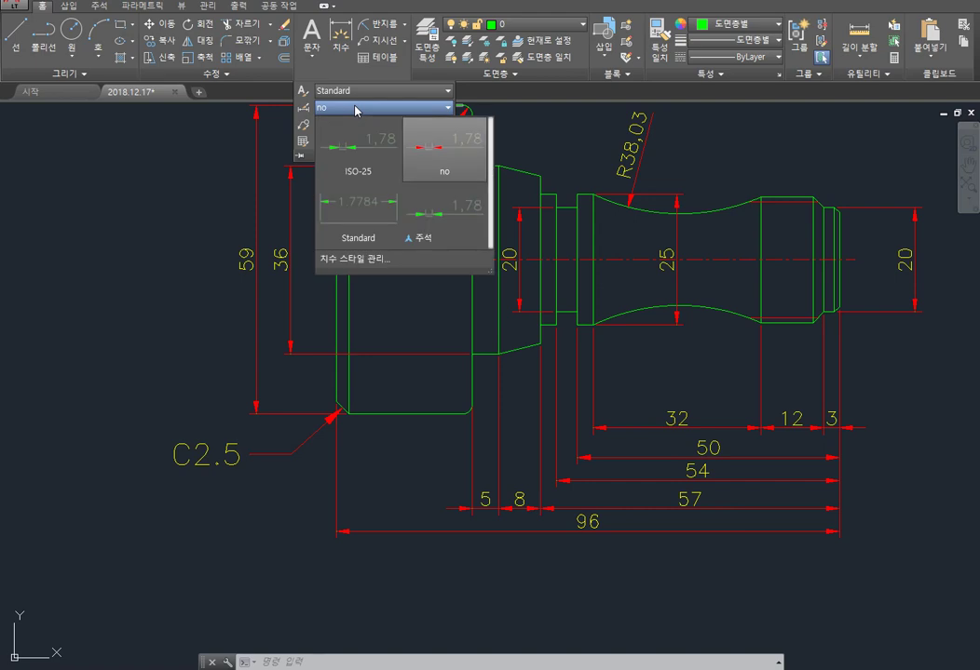
{"action": "left_click", "coordinate": [355, 108]}
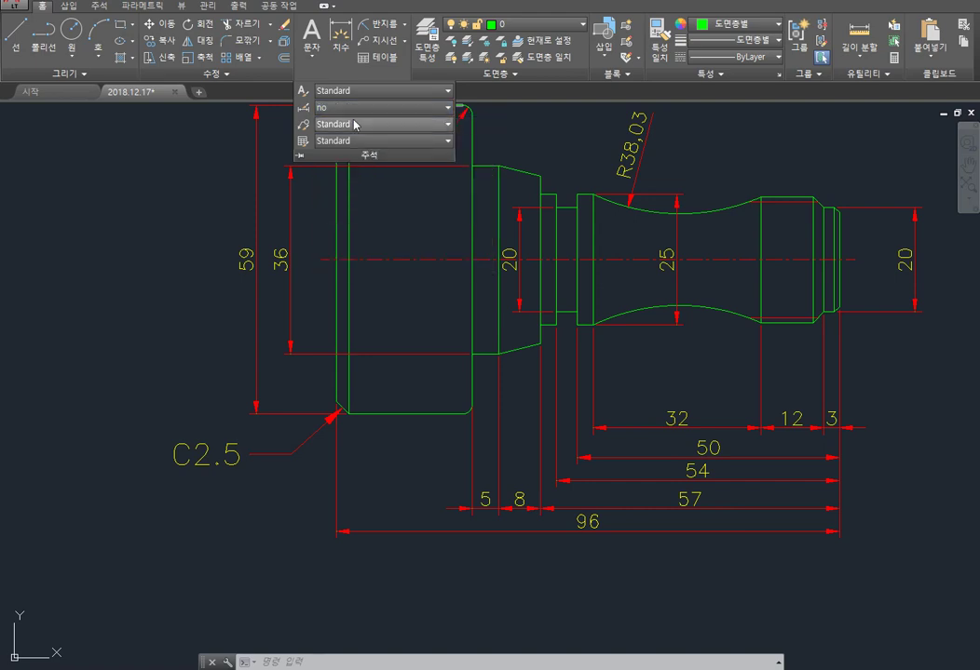
{"action": "left_click", "coordinate": [357, 123]}
{"action": "left_click", "coordinate": [369, 209]}
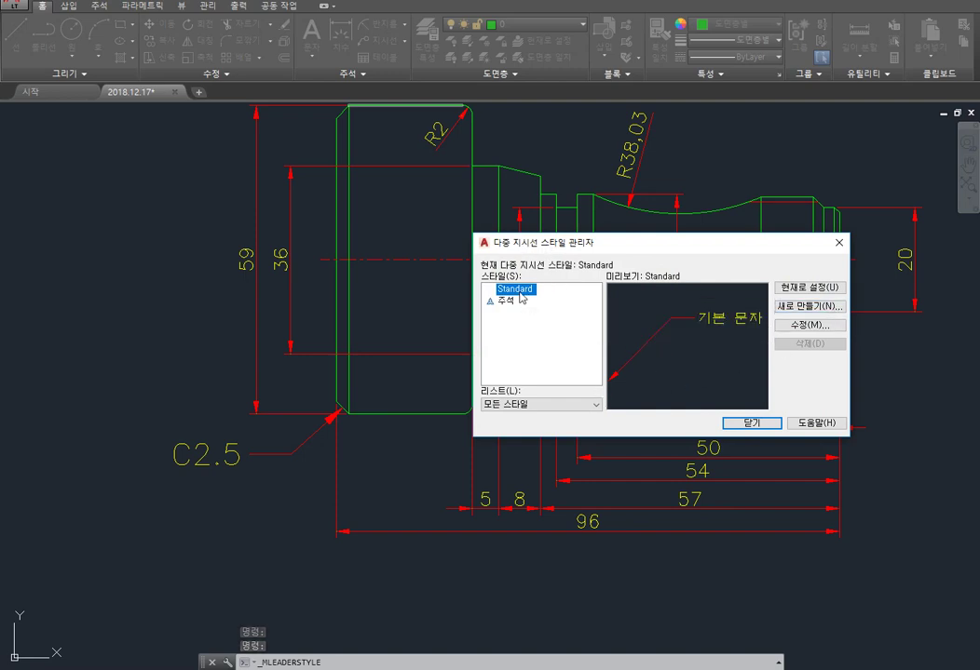
Step: Modify the Standard multileader style's structure and content settings, keep it current and close
{"action": "left_click", "coordinate": [792, 325]}
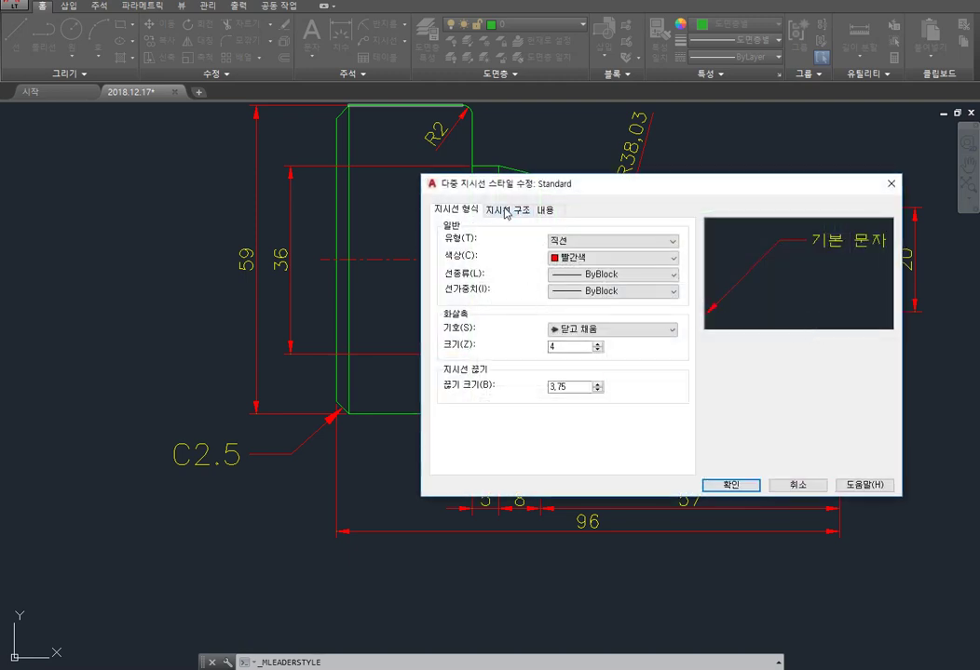
{"action": "left_click", "coordinate": [506, 214]}
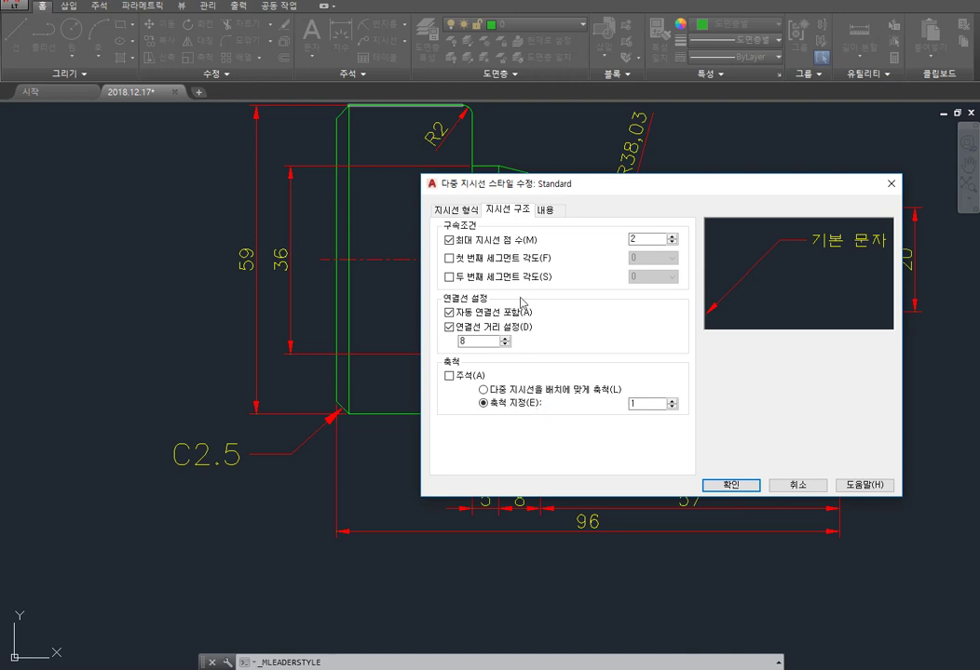
{"action": "left_click", "coordinate": [546, 211]}
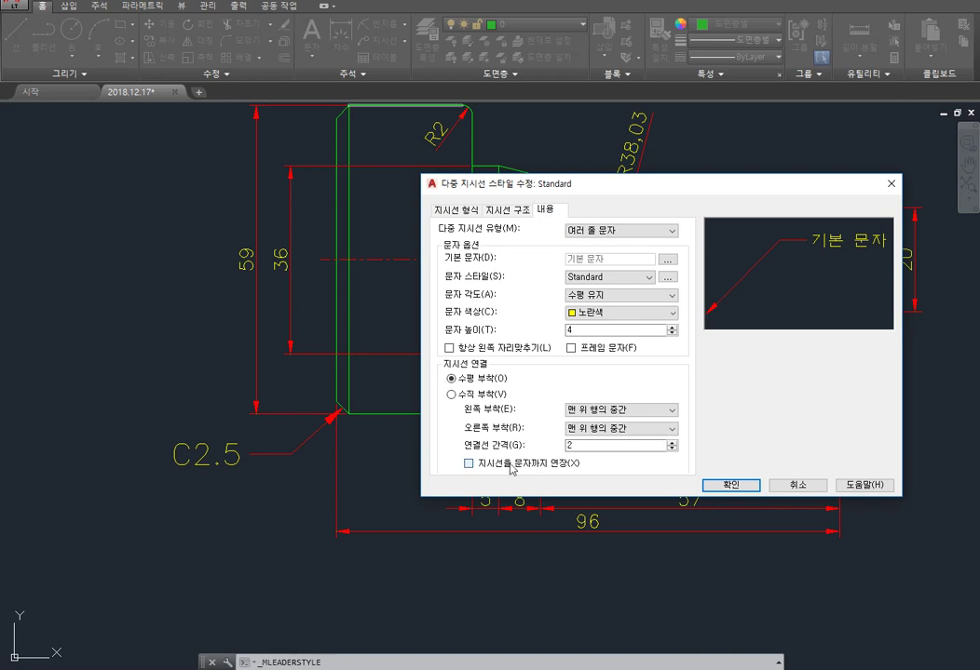
{"action": "left_click", "coordinate": [732, 485]}
{"action": "left_click", "coordinate": [807, 294]}
{"action": "left_click", "coordinate": [759, 423]}
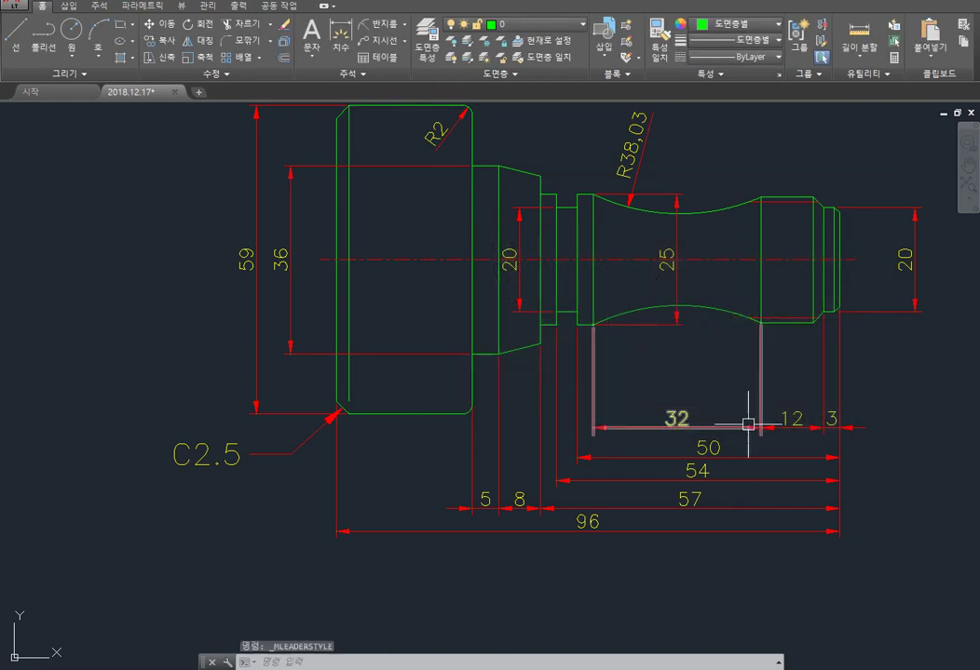
{"action": "left_click", "coordinate": [272, 452]}
Step: Erase the old C2.5 leader and redraw it at the chamfer with the note C2.5
{"action": "key", "text": "Delete"}
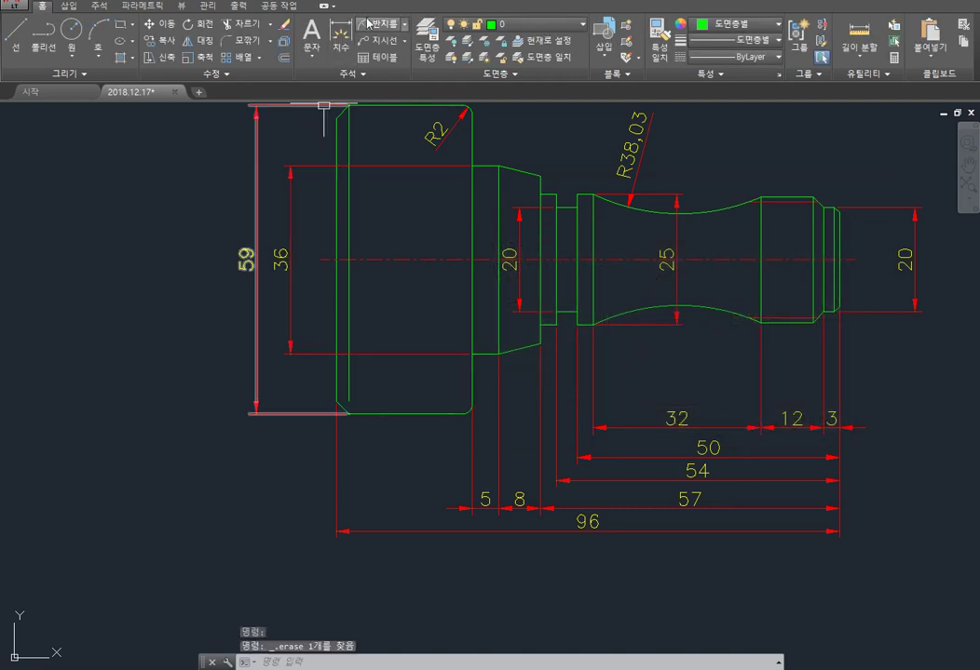
{"action": "left_click", "coordinate": [365, 40]}
{"action": "left_click", "coordinate": [343, 407]}
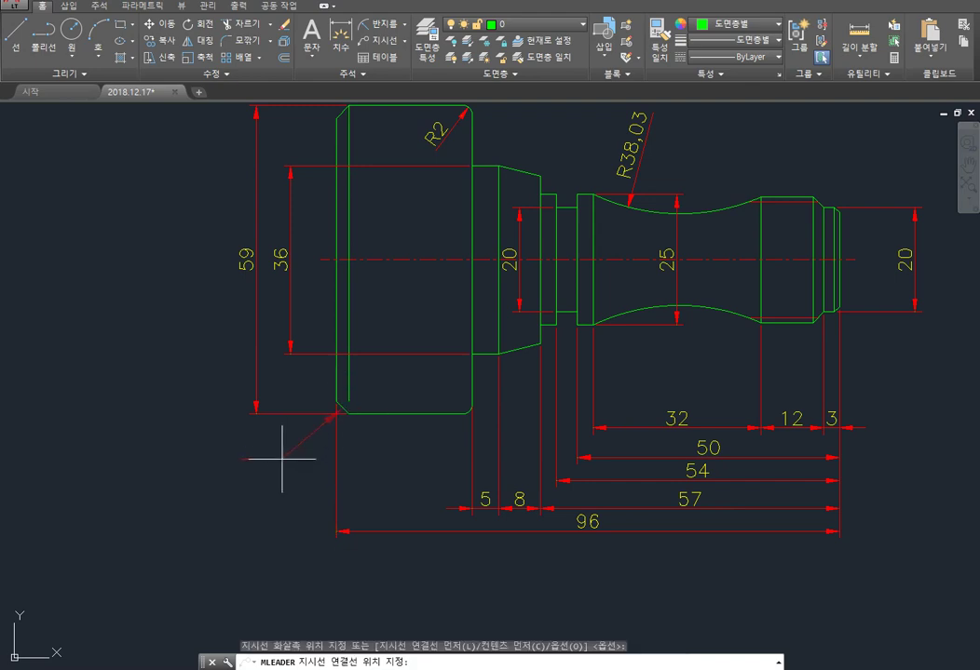
{"action": "left_click", "coordinate": [294, 451]}
{"action": "type", "text": "C"}
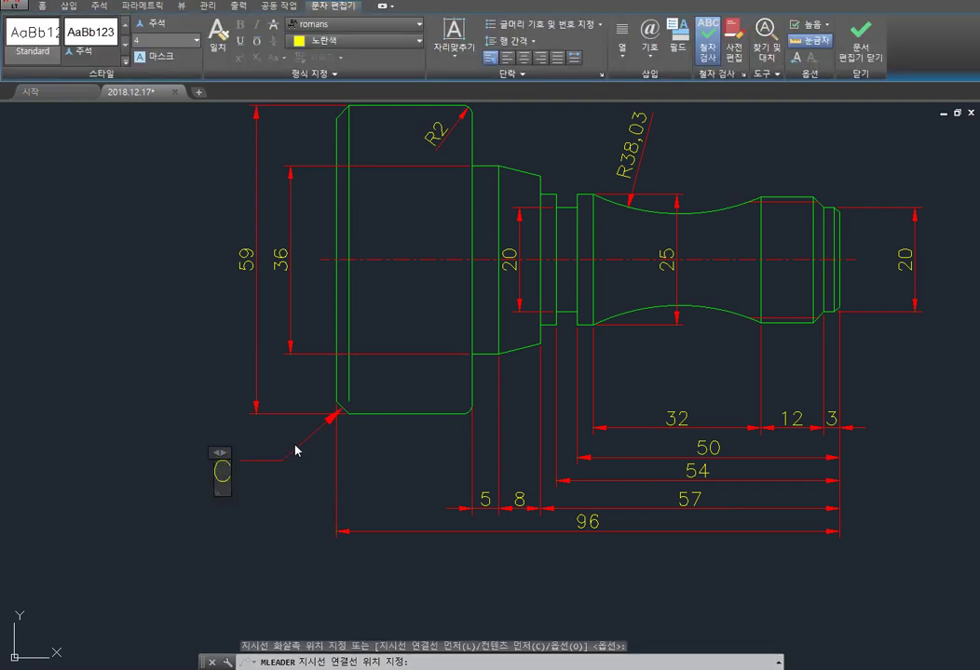
{"action": "type", "text": "2.5"}
{"action": "left_click", "coordinate": [326, 460]}
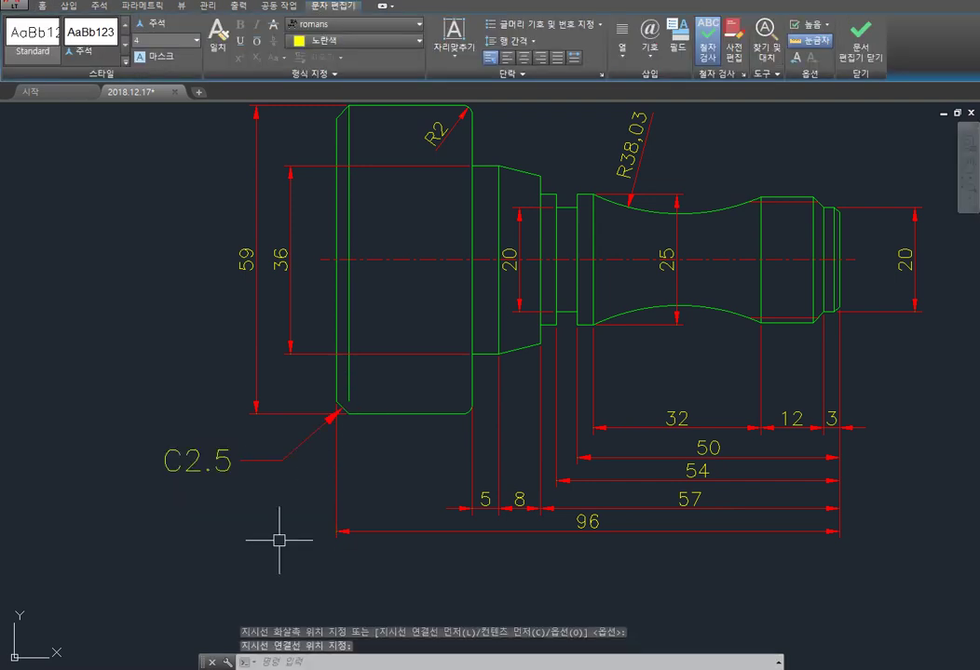
Step: Reopen the Standard multileader style and review its format, structure and content settings
{"action": "left_click", "coordinate": [362, 78]}
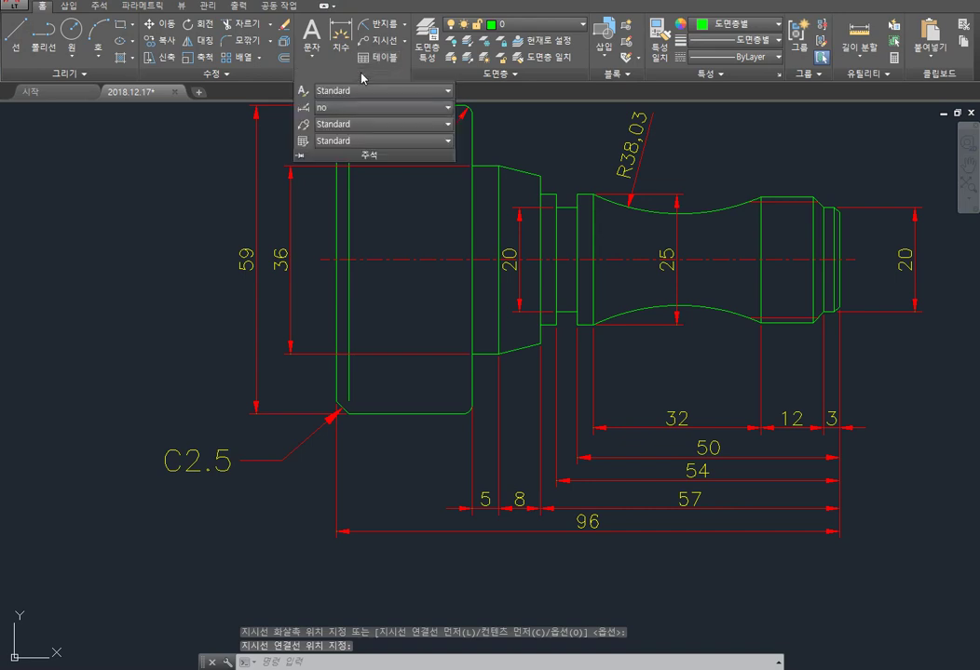
{"action": "left_click", "coordinate": [359, 124]}
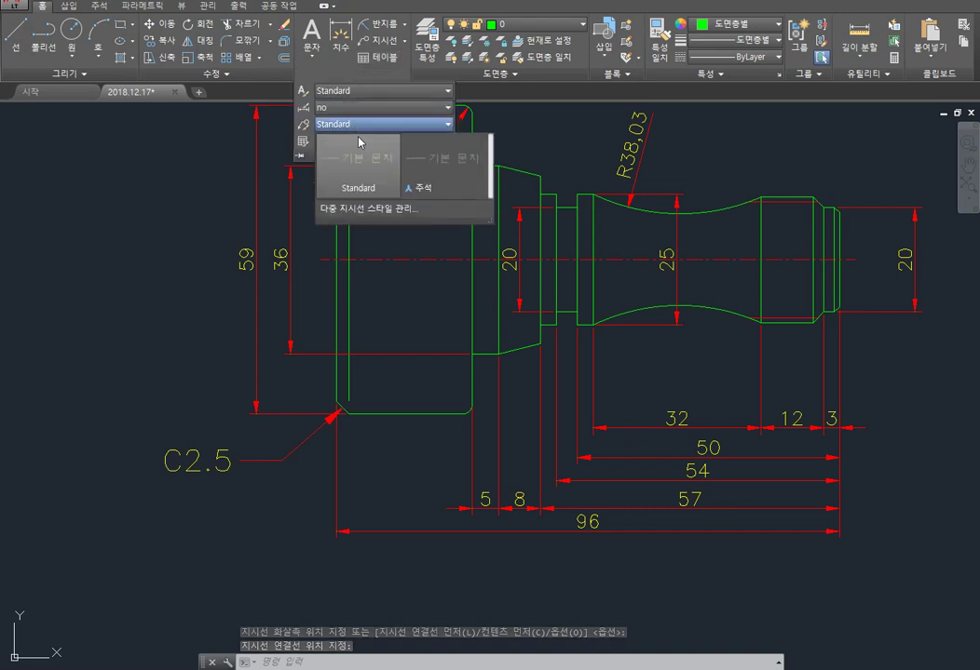
{"action": "left_click", "coordinate": [367, 209]}
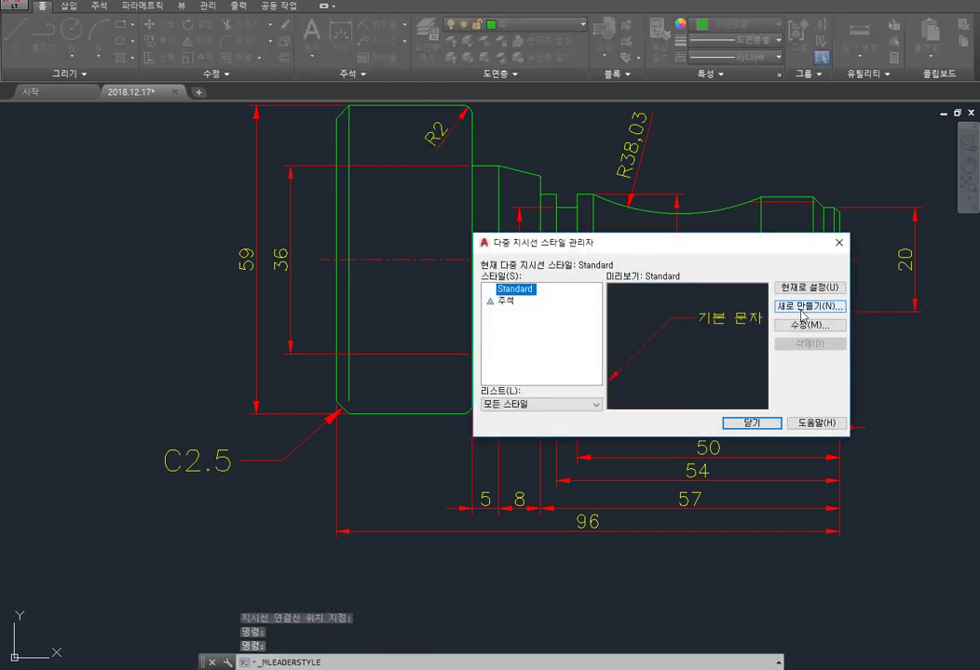
{"action": "left_click", "coordinate": [809, 325]}
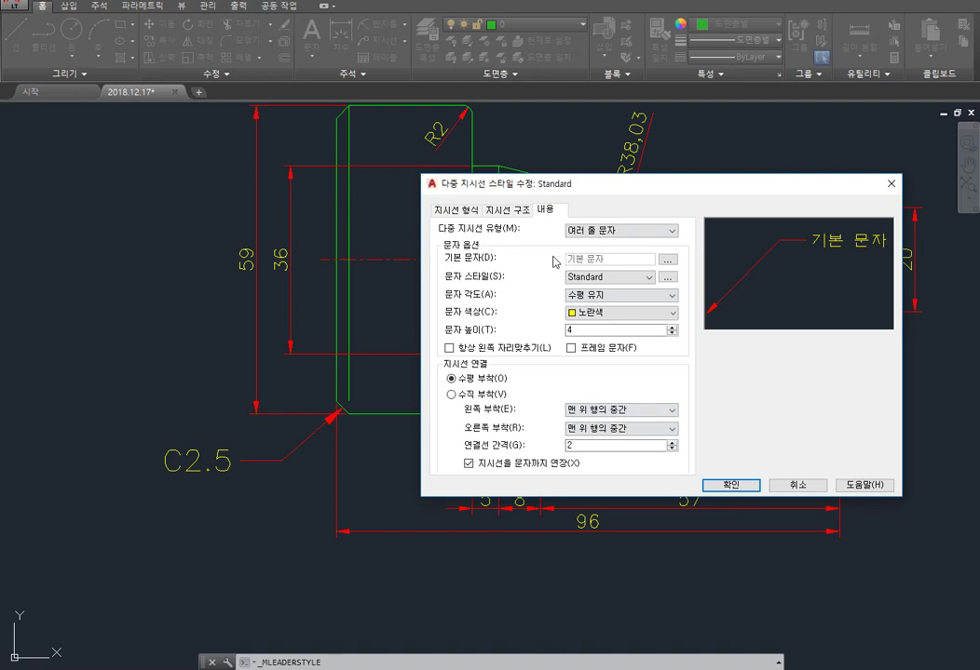
{"action": "left_click", "coordinate": [448, 210]}
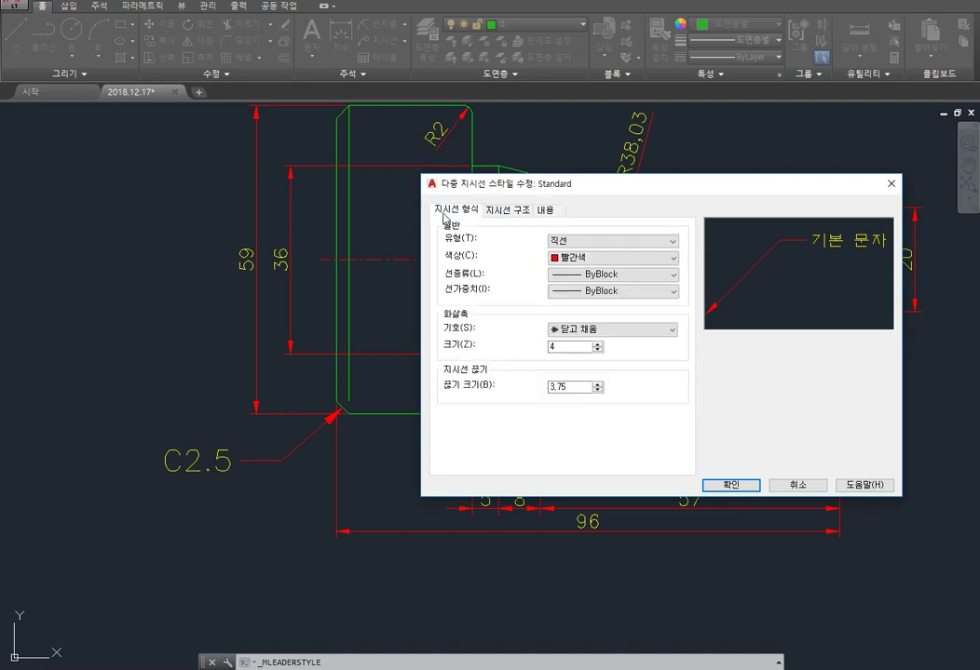
{"action": "left_click", "coordinate": [495, 213]}
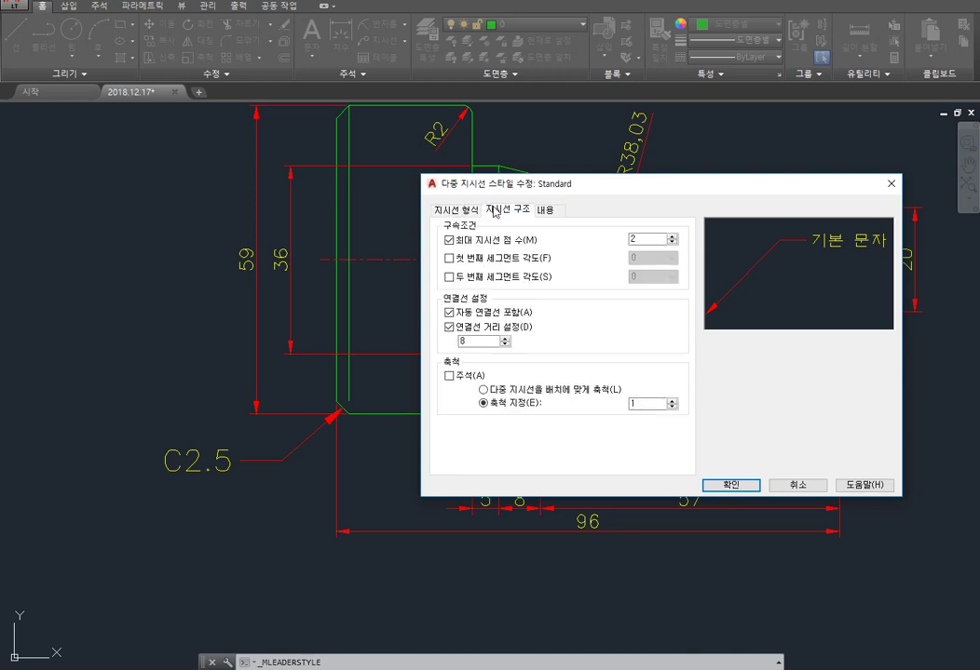
{"action": "mouse_move", "coordinate": [503, 242]}
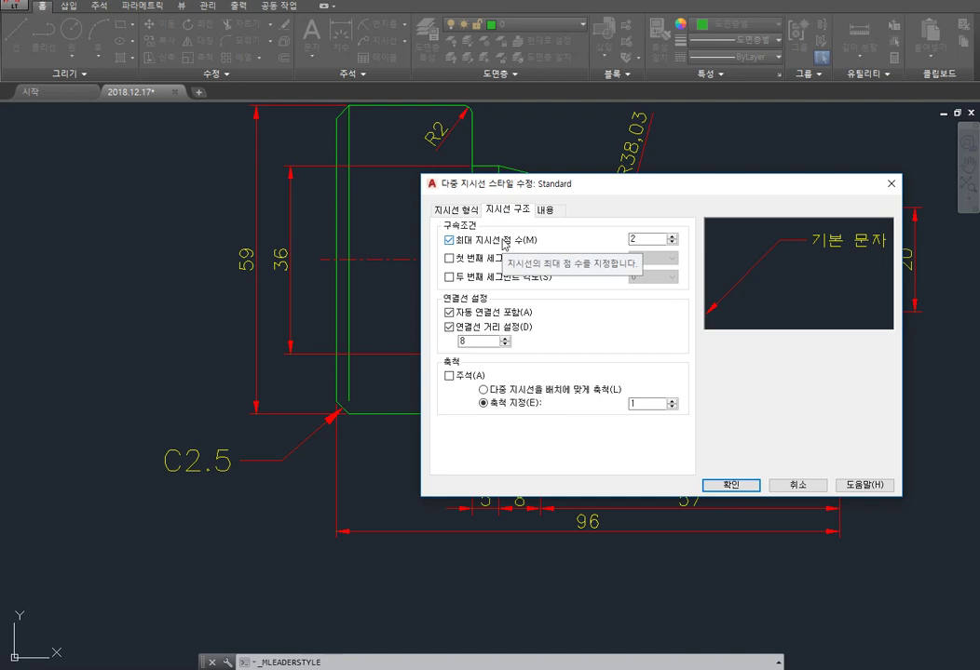
{"action": "left_click", "coordinate": [546, 210]}
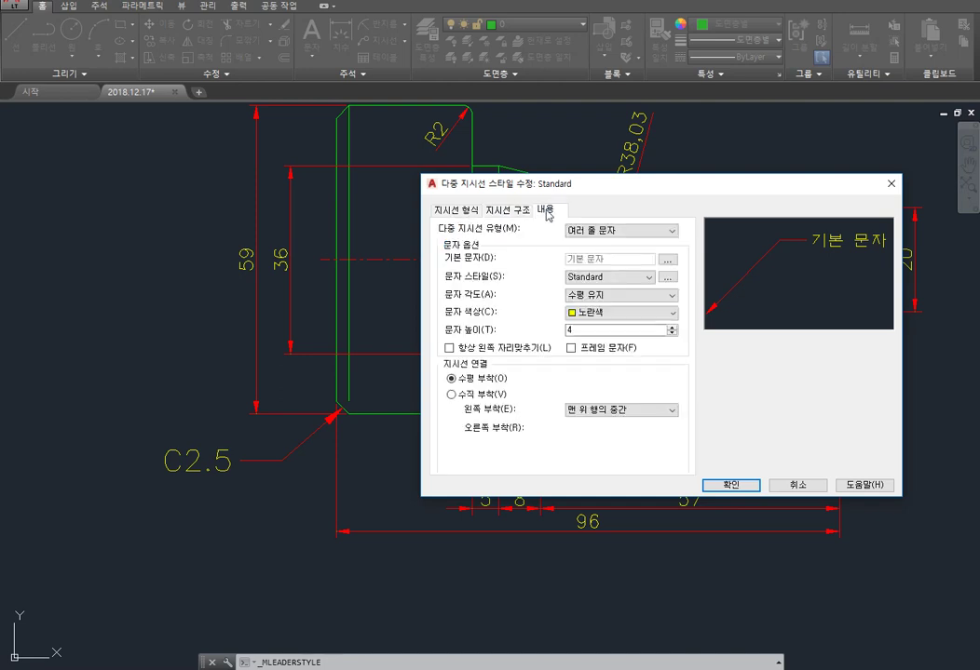
Step: Keep horizontal text attachment for the Standard style, confirm it and close the manager
{"action": "left_click", "coordinate": [614, 410]}
{"action": "left_click", "coordinate": [619, 410]}
{"action": "left_click", "coordinate": [613, 428]}
{"action": "left_click", "coordinate": [611, 430]}
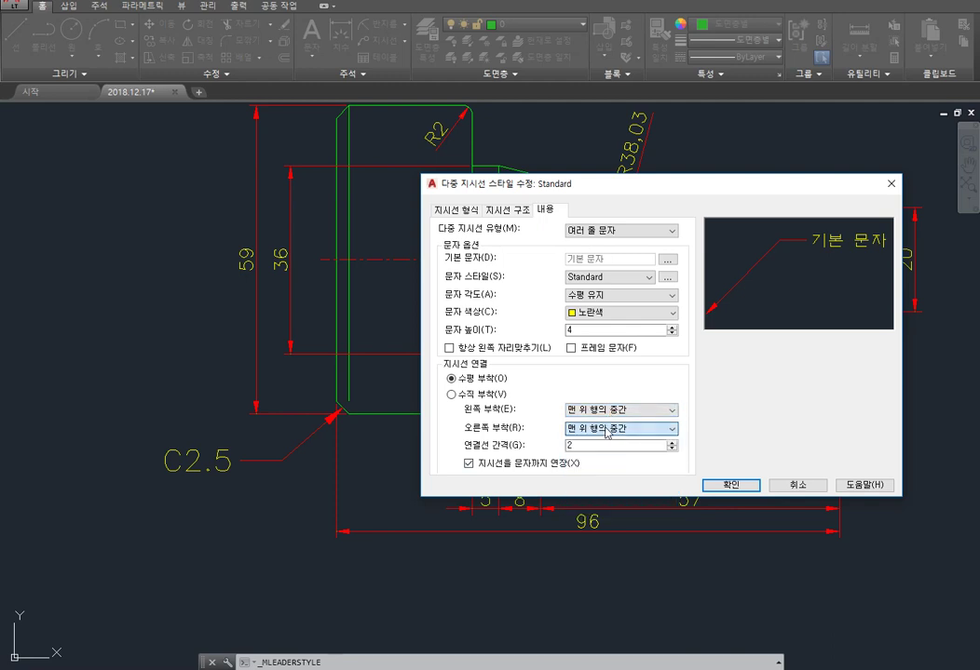
{"action": "left_click", "coordinate": [475, 395]}
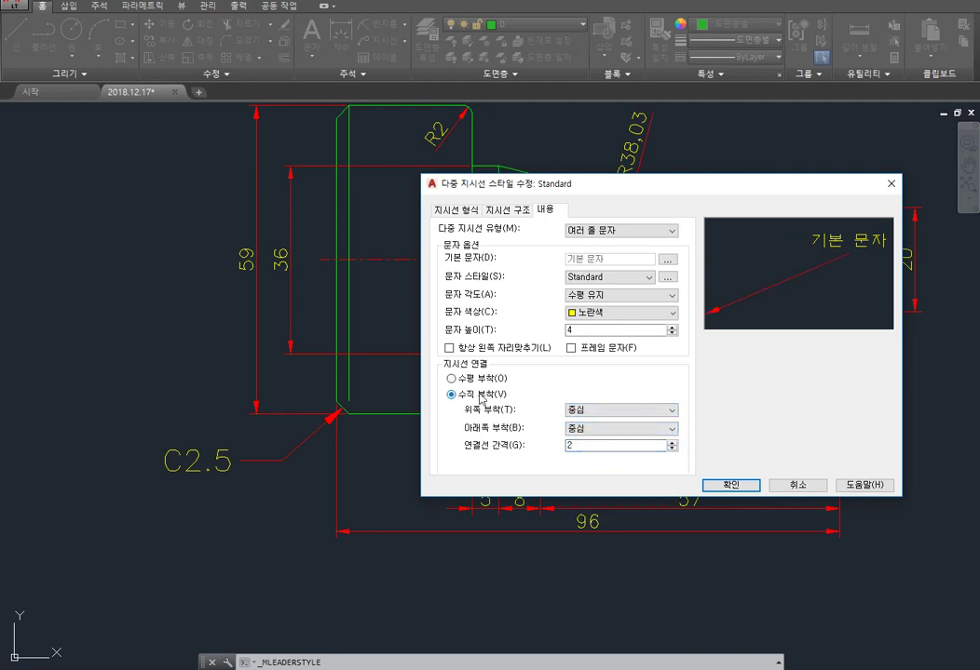
{"action": "left_click", "coordinate": [481, 380]}
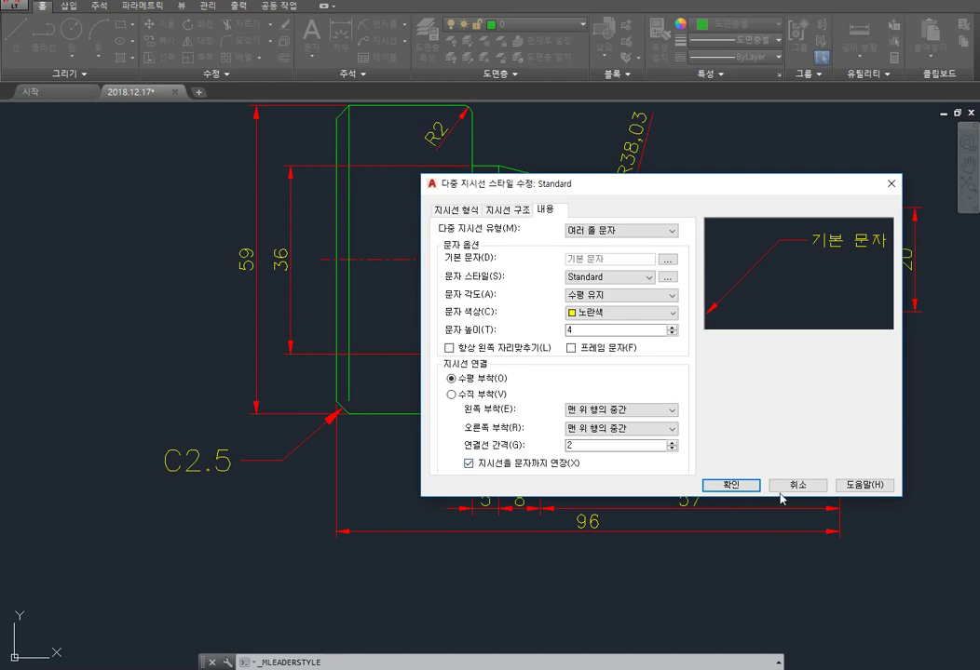
{"action": "left_click", "coordinate": [713, 485]}
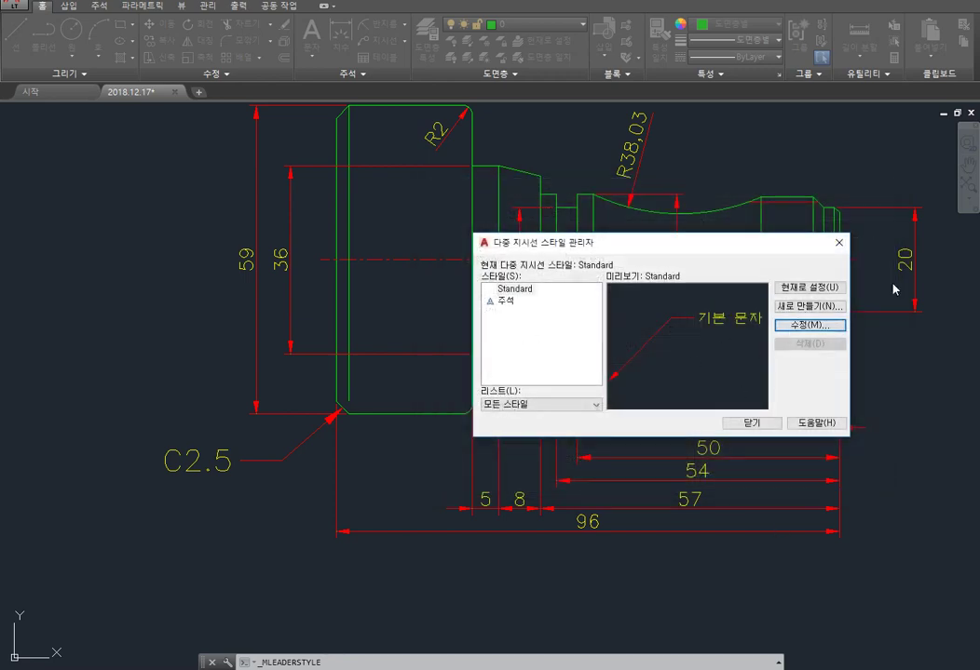
{"action": "left_click", "coordinate": [750, 422]}
{"action": "middle_click_drag", "start_coordinate": [633, 247], "coordinate": [535, 291]}
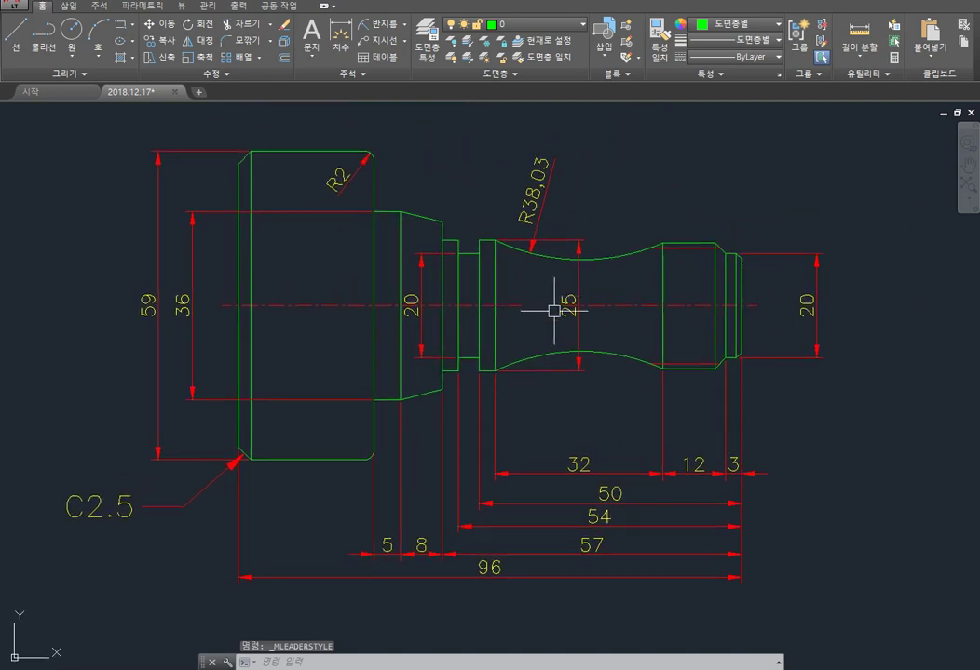
Step: Point a leader at the threaded right-end section and enter the note M24xP1.5
{"action": "middle_click_drag", "start_coordinate": [632, 226], "coordinate": [541, 256]}
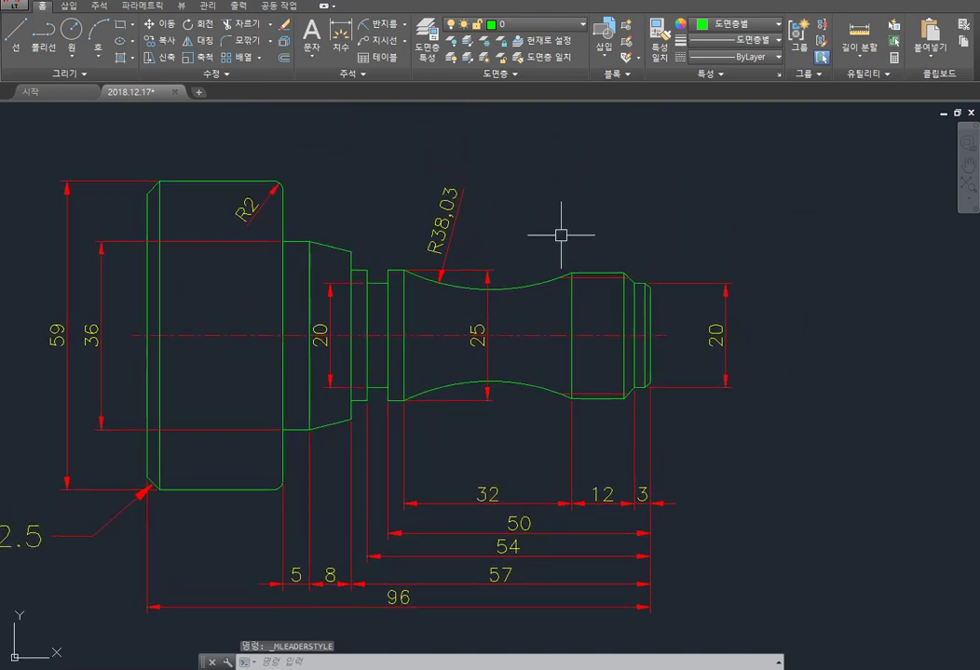
{"action": "left_click", "coordinate": [375, 40]}
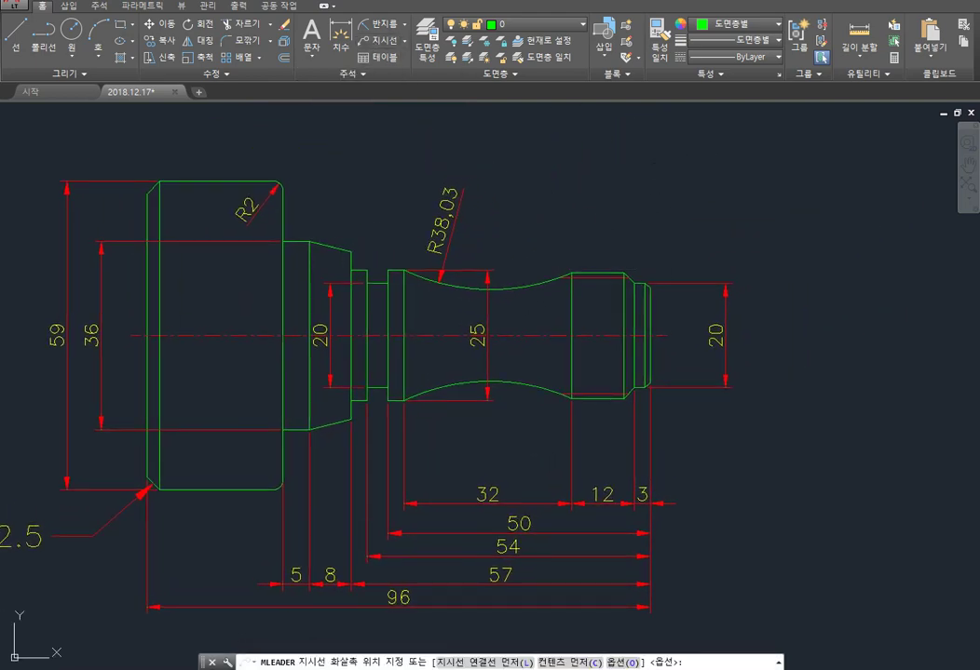
{"action": "left_click", "coordinate": [602, 270]}
{"action": "left_click", "coordinate": [641, 209]}
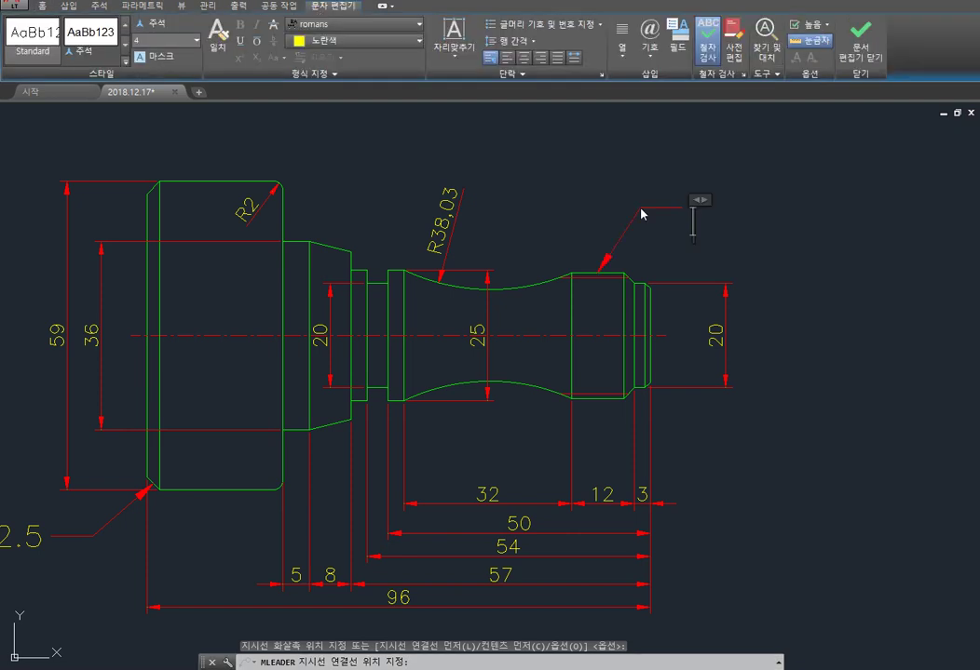
{"action": "type", "text": "M24"}
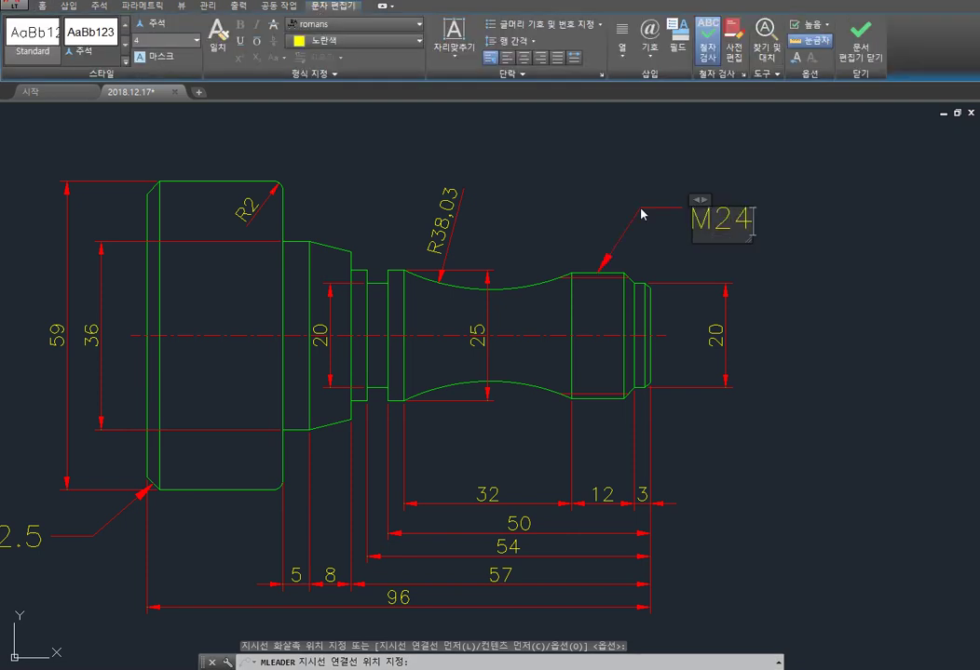
{"action": "type", "text": "x"}
{"action": "key", "text": "BackSpace"}
{"action": "type", "text": "x"}
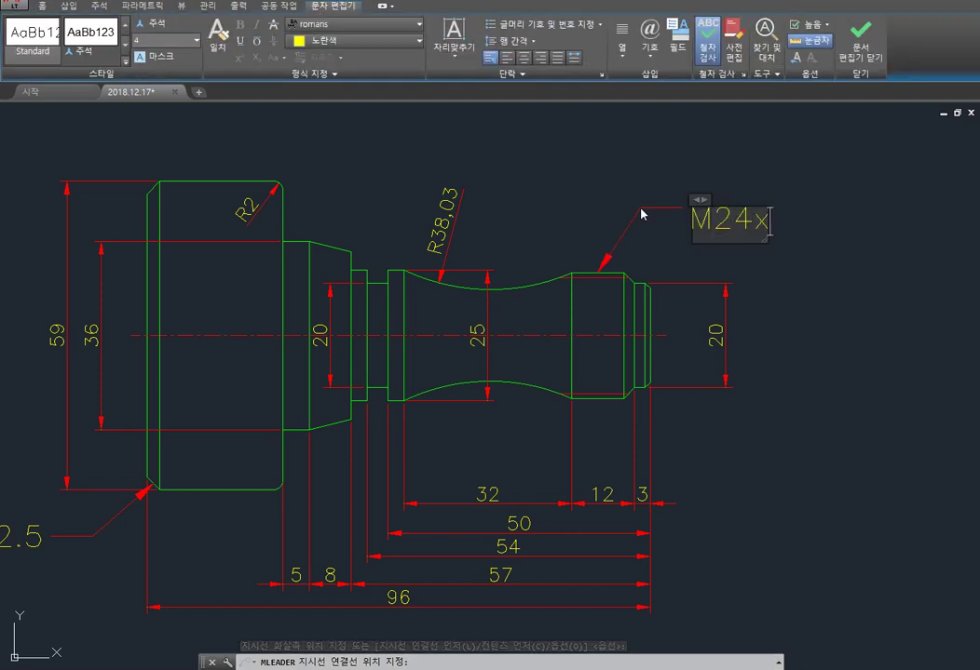
{"action": "type", "text": "X"}
{"action": "key", "text": "BackSpace"}
{"action": "type", "text": "P1.5"}
{"action": "left_click", "coordinate": [662, 441]}
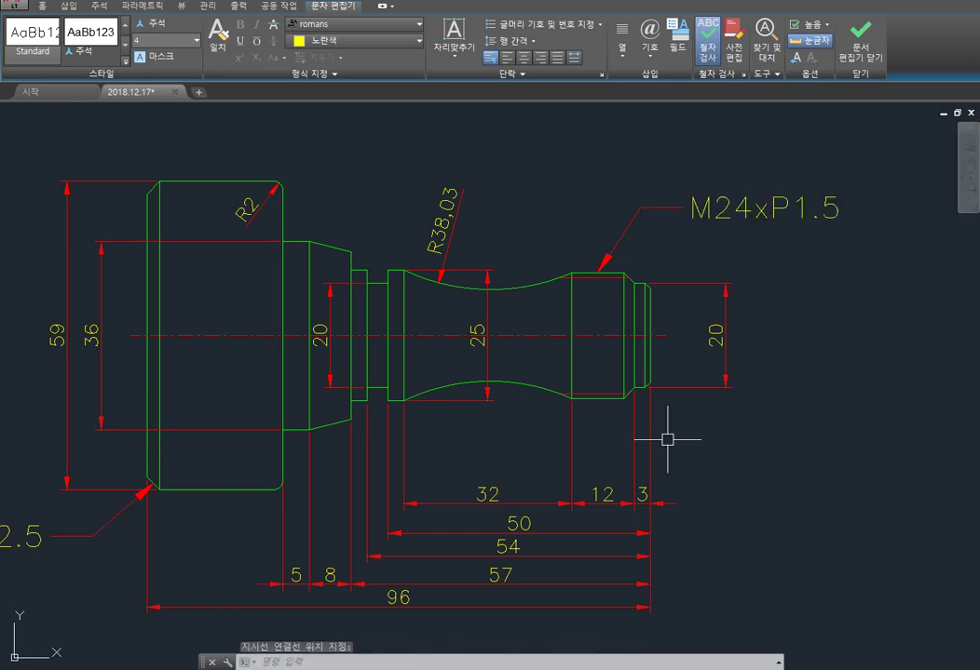
{"action": "key", "text": "space"}
{"action": "scroll", "coordinate": [607, 267], "scroll_direction": "up", "scroll_amount": 5}
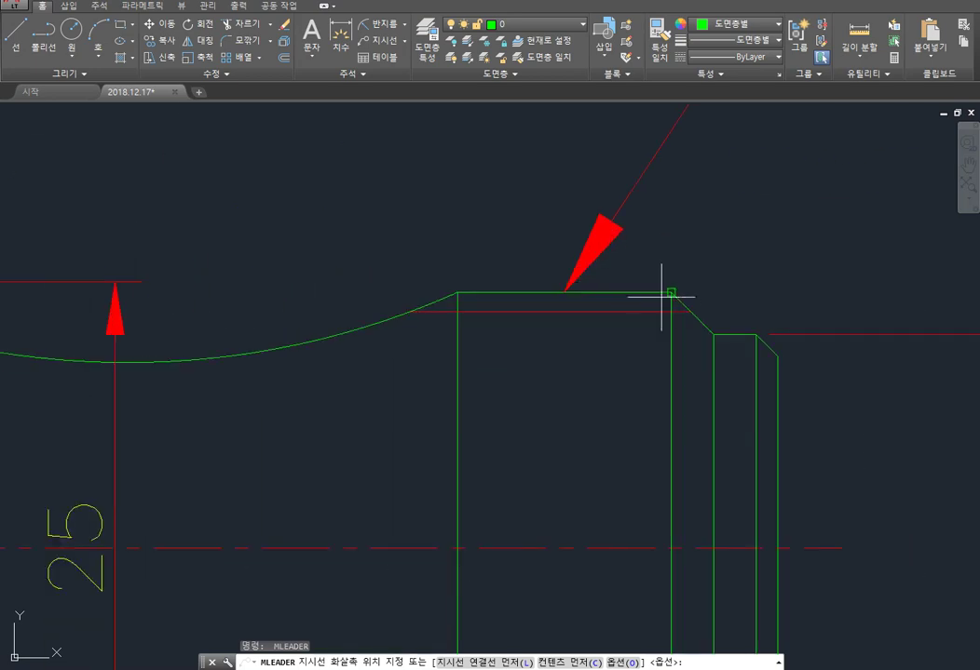
Step: Add a C2 leader note at the right-end chamfer
{"action": "left_click", "coordinate": [692, 311]}
{"action": "left_click", "coordinate": [815, 163]}
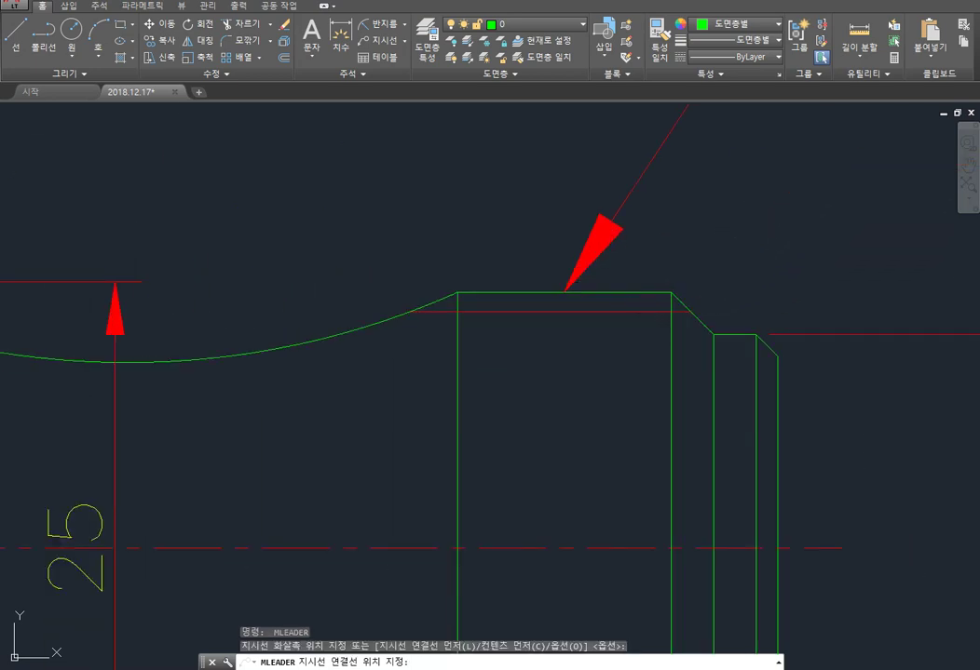
{"action": "type", "text": "C2"}
{"action": "left_click", "coordinate": [825, 157]}
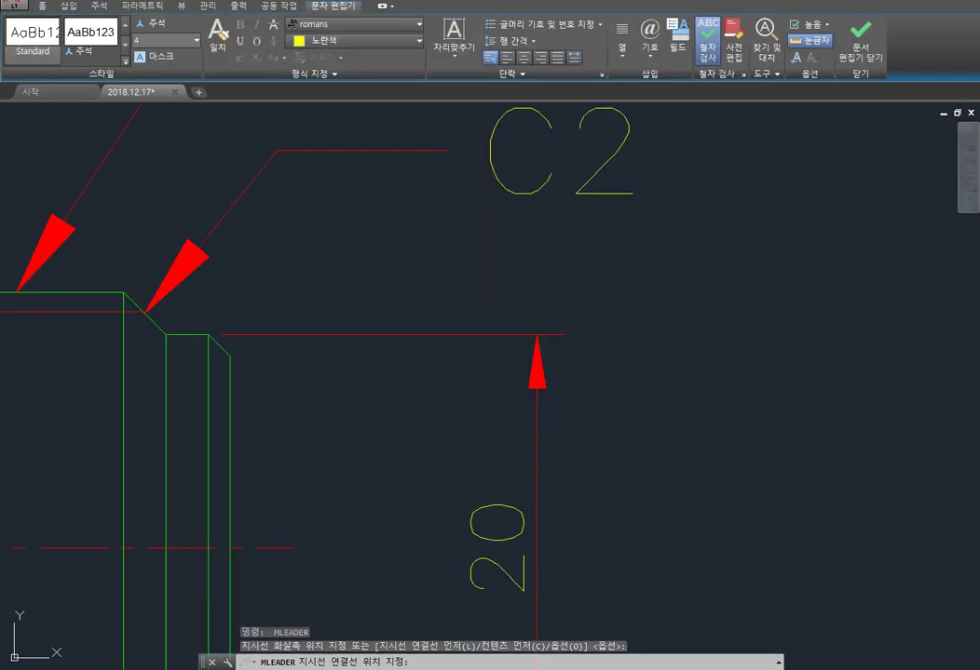
{"action": "key", "text": "Return"}
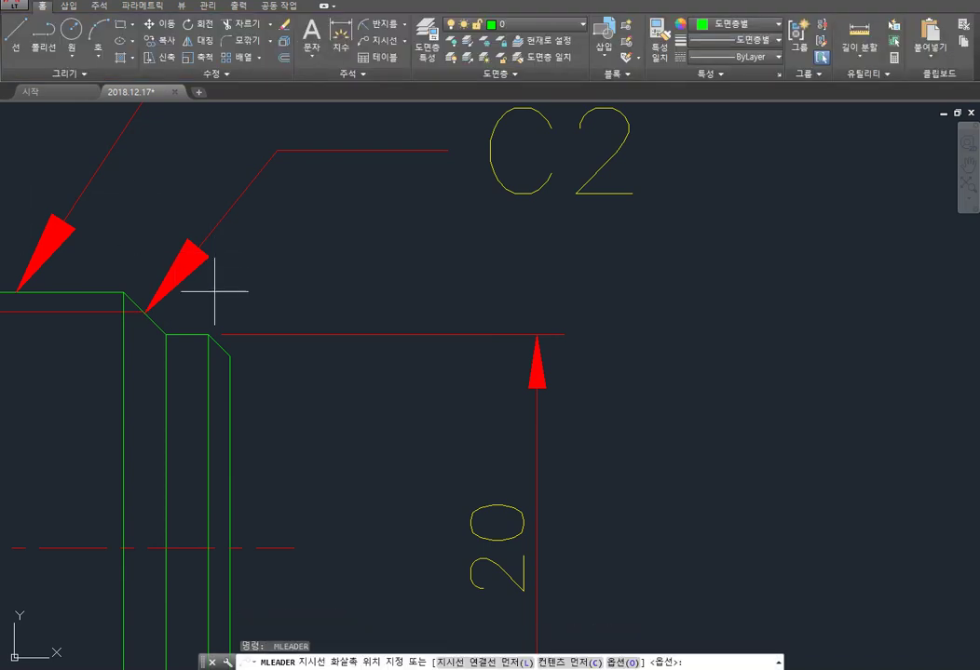
Step: Add a C1 leader note at the smallest end chamfer
{"action": "left_click", "coordinate": [224, 335]}
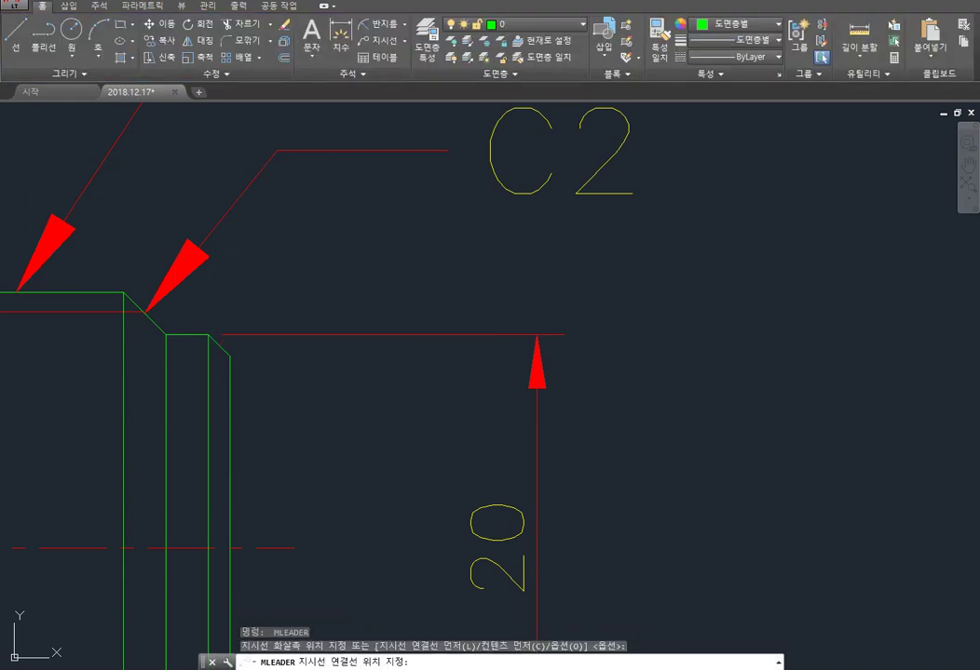
{"action": "left_click", "coordinate": [350, 229]}
{"action": "type", "text": "C1"}
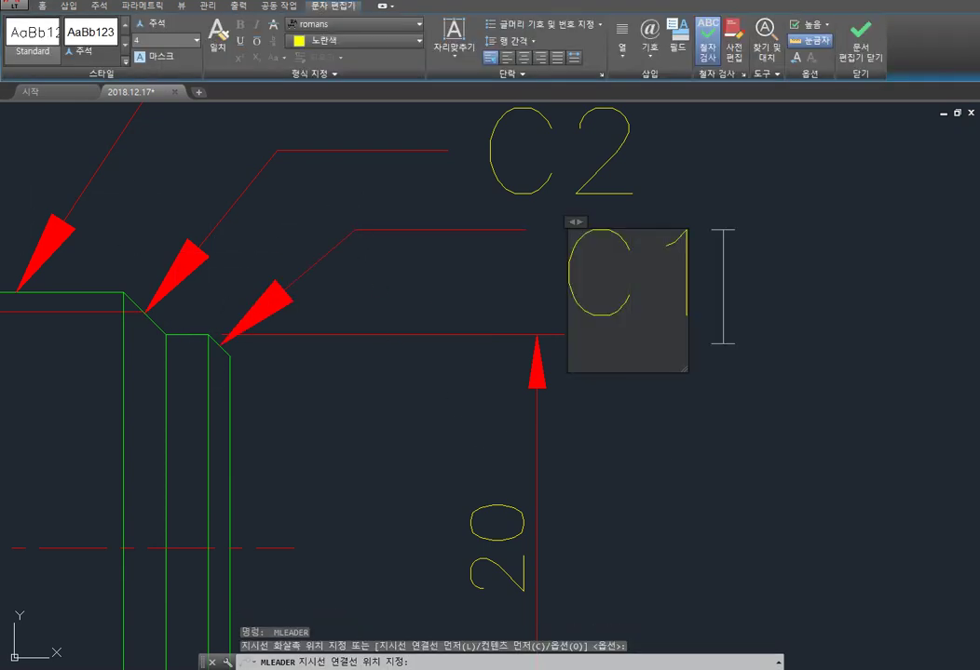
{"action": "left_click", "coordinate": [660, 457]}
{"action": "scroll", "coordinate": [673, 390], "scroll_direction": "down", "scroll_amount": 5}
{"action": "middle_click_drag", "start_coordinate": [673, 390], "coordinate": [649, 422]}
{"action": "left_click", "coordinate": [568, 330]}
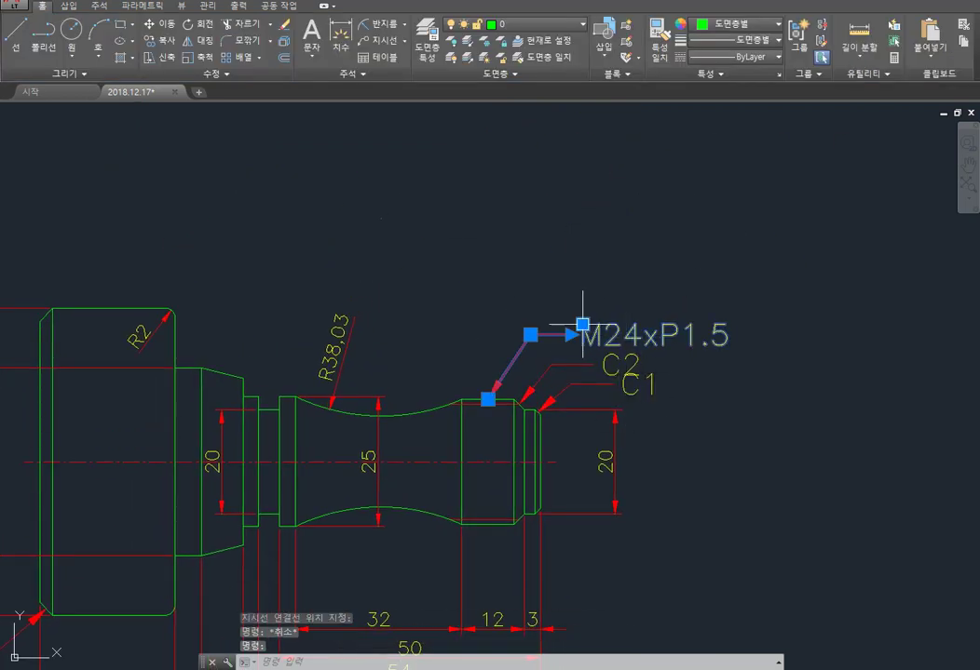
Step: Raise the M24xP1.5 note text and set the C2 text just below it
{"action": "left_click", "coordinate": [581, 324]}
{"action": "left_click", "coordinate": [572, 281]}
{"action": "left_click", "coordinate": [624, 363]}
{"action": "left_click", "coordinate": [602, 353]}
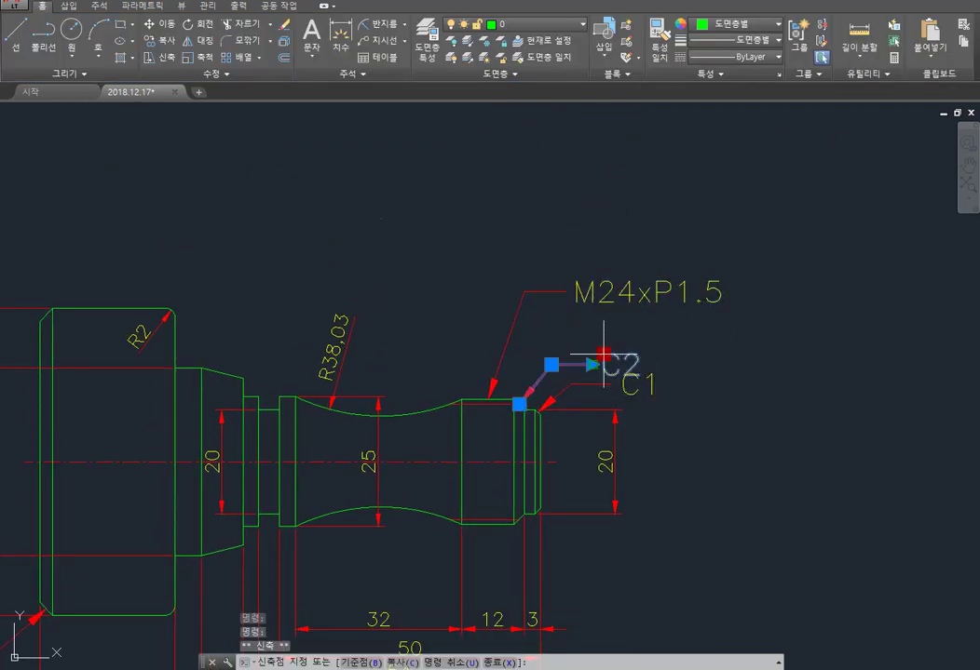
{"action": "left_click", "coordinate": [586, 324]}
Step: Set the C1 text under C2, then pan back to show the whole shaft
{"action": "left_click", "coordinate": [642, 384]}
{"action": "left_click", "coordinate": [623, 373]}
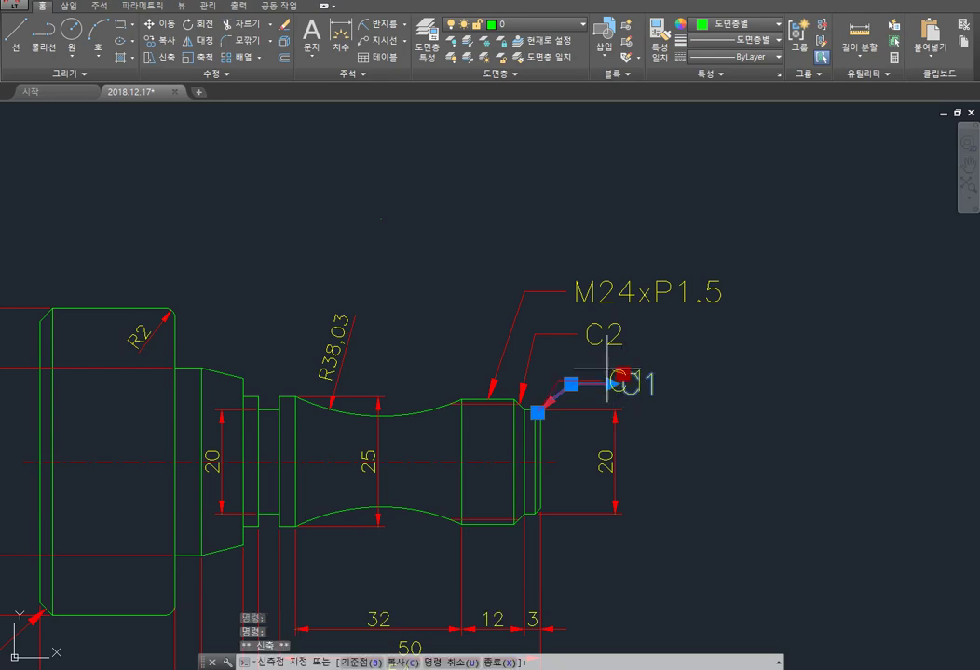
{"action": "left_click", "coordinate": [599, 360]}
{"action": "key", "text": "Escape"}
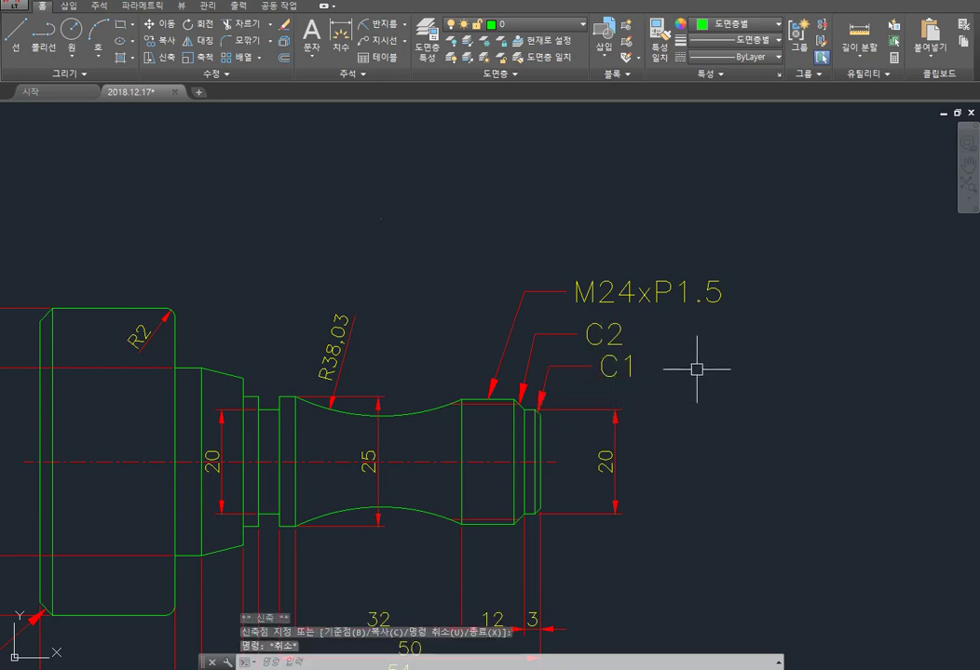
{"action": "middle_click_drag", "start_coordinate": [703, 371], "coordinate": [672, 365]}
{"action": "mouse_move", "coordinate": [140, 337]}
{"action": "middle_mouse_down"}
{"action": "mouse_move", "coordinate": [397, 298]}
{"action": "mouse_move", "coordinate": [477, 324]}
{"action": "mouse_move", "coordinate": [612, 309]}
{"action": "mouse_move", "coordinate": [541, 342]}
{"action": "middle_mouse_up"}
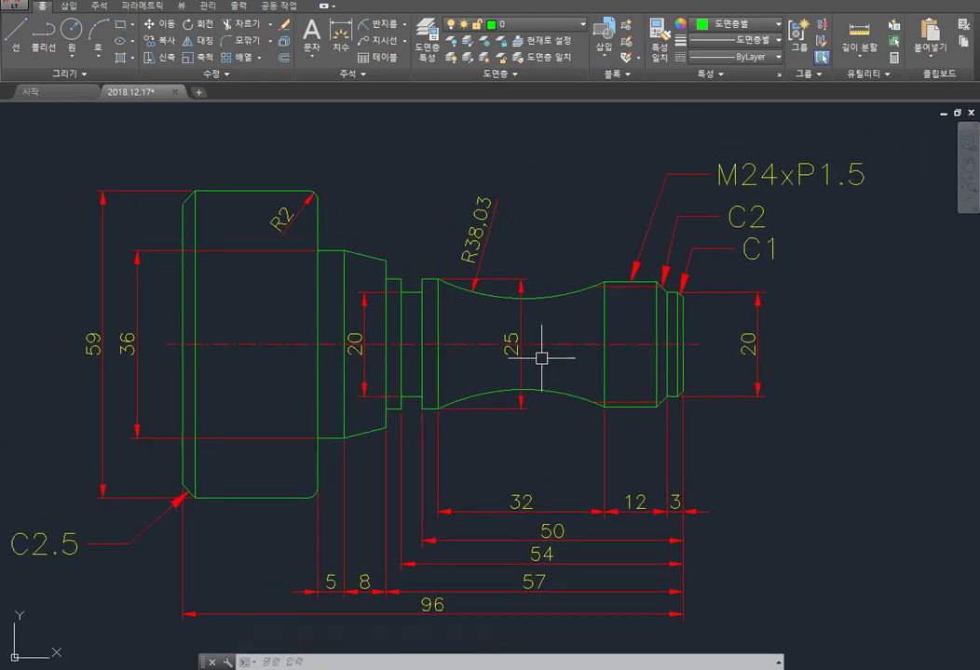
{"action": "double_click", "coordinate": [745, 344]}
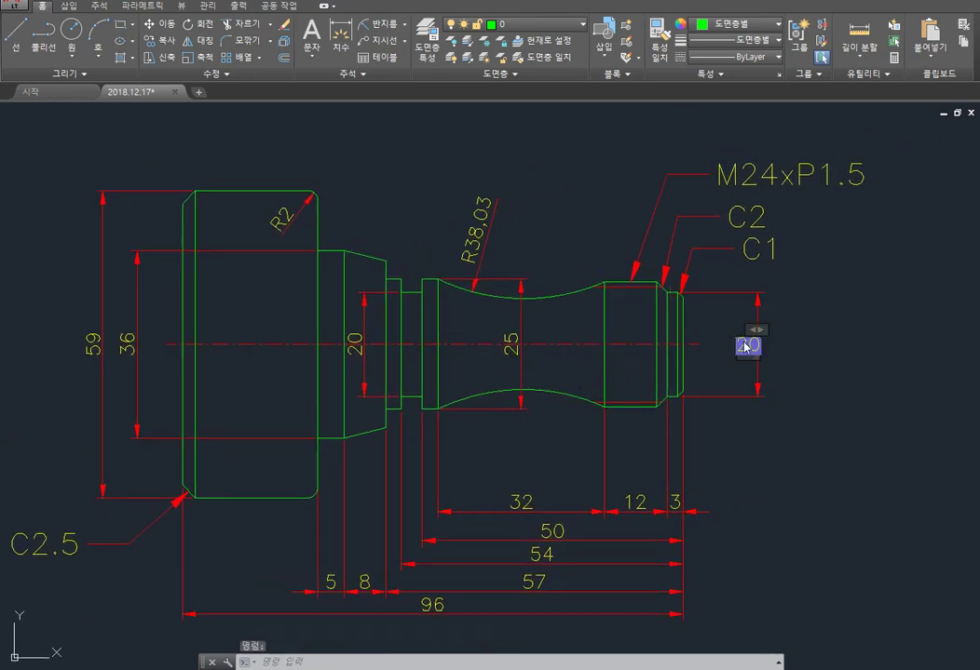
Step: Add the %%c diameter prefix to the right 20, 25 and left 20 dimensions
{"action": "type", "text": "%%c"}
{"action": "left_click", "coordinate": [745, 425]}
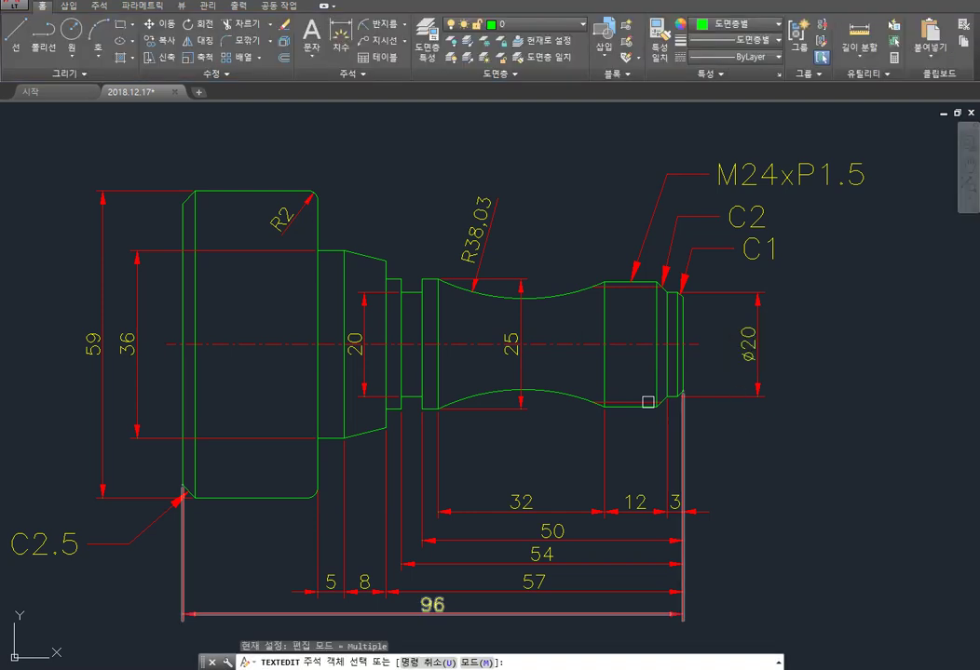
{"action": "left_click", "coordinate": [511, 344]}
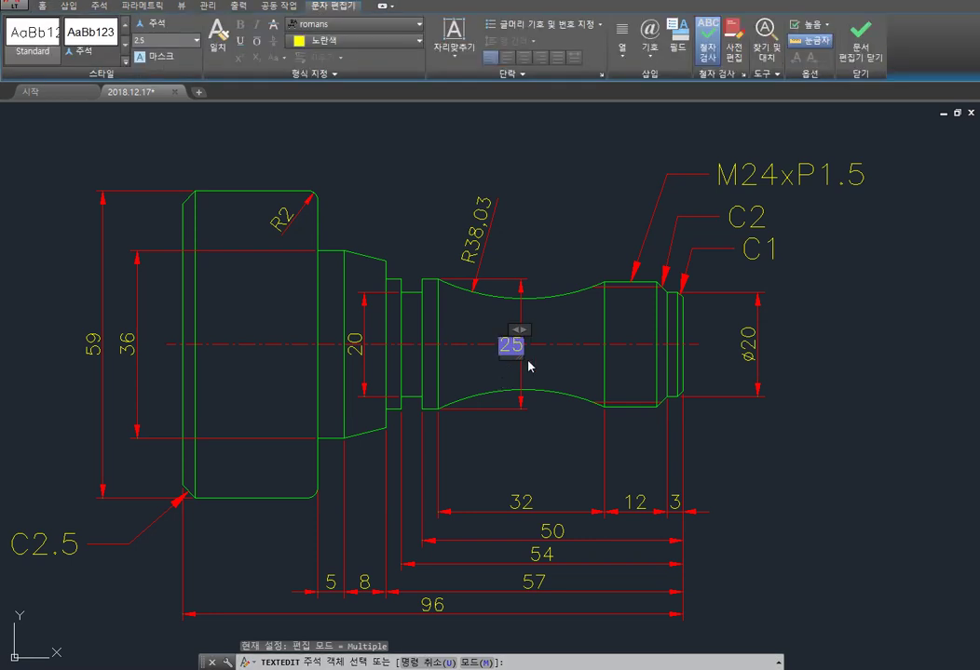
{"action": "type", "text": "%%"}
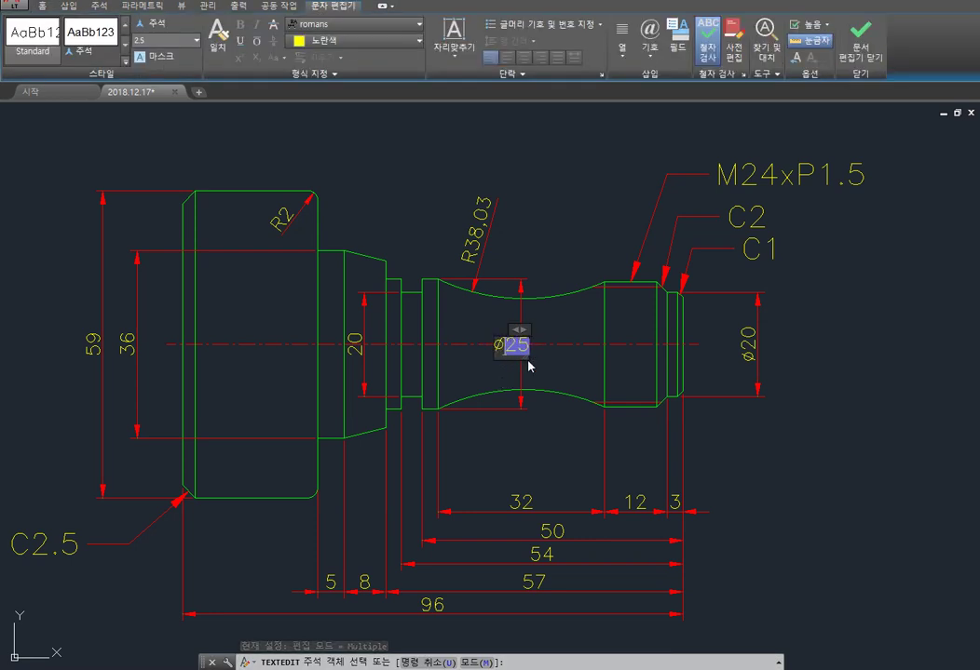
{"action": "left_click", "coordinate": [527, 366]}
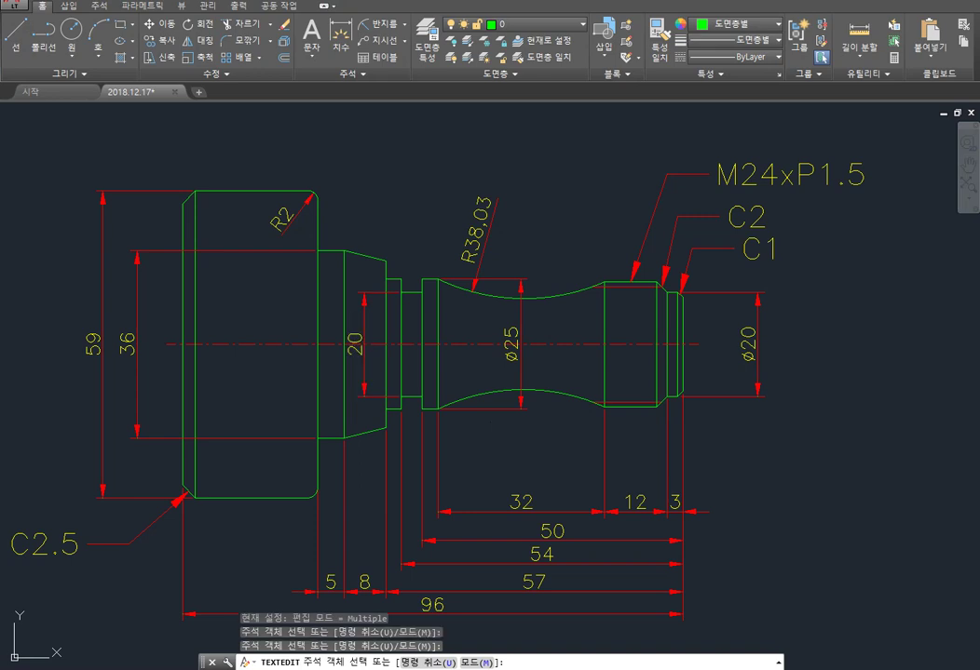
{"action": "left_click", "coordinate": [362, 318]}
{"action": "left_click", "coordinate": [363, 321]}
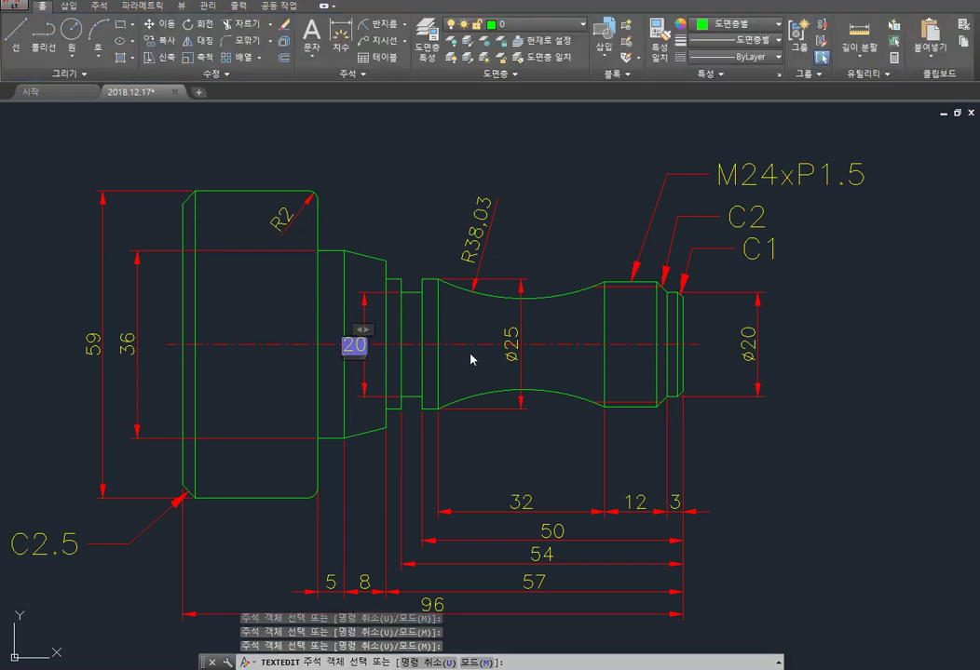
{"action": "type", "text": "%%c"}
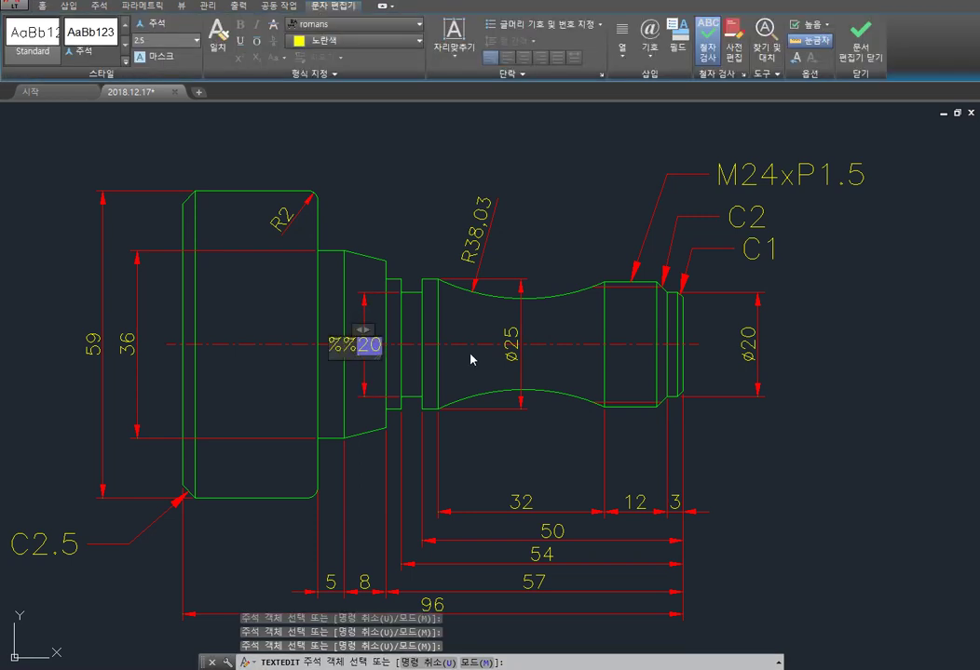
{"action": "left_click", "coordinate": [764, 450]}
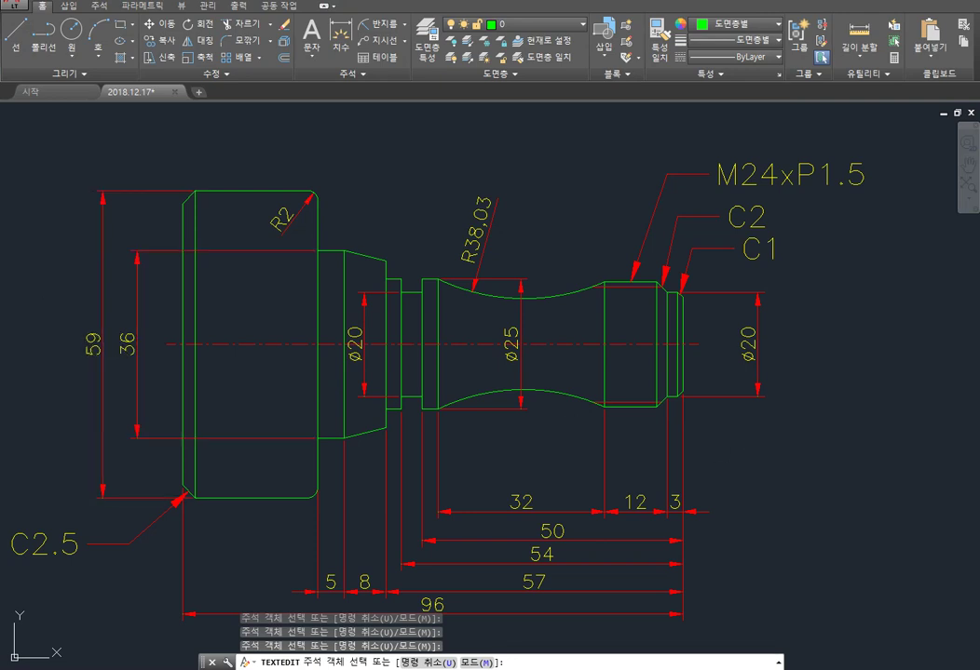
Step: Prefix the 36 and 59 dimensions with the diameter symbol, giving ⌀36 and ⌀59
{"action": "left_click", "coordinate": [127, 344]}
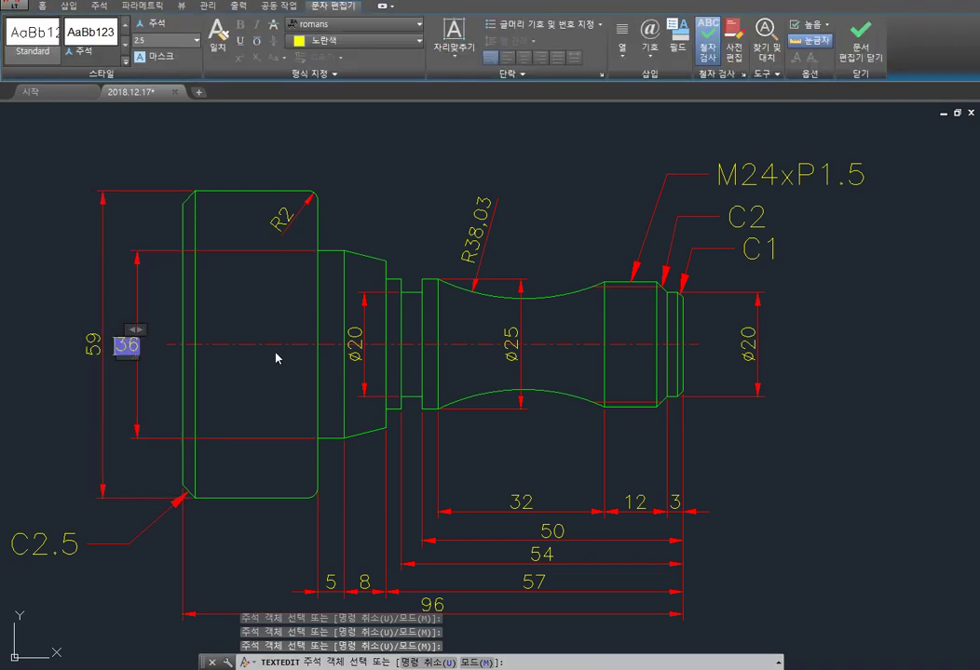
{"action": "type", "text": "%%c36"}
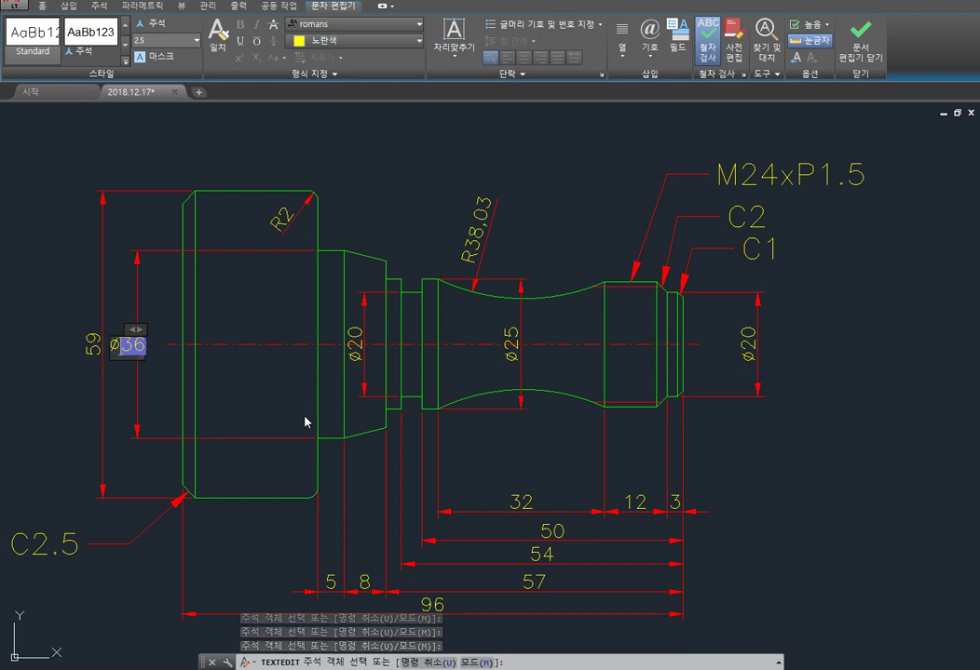
{"action": "left_click", "coordinate": [304, 428]}
{"action": "left_click", "coordinate": [101, 366]}
{"action": "key", "text": "Escape"}
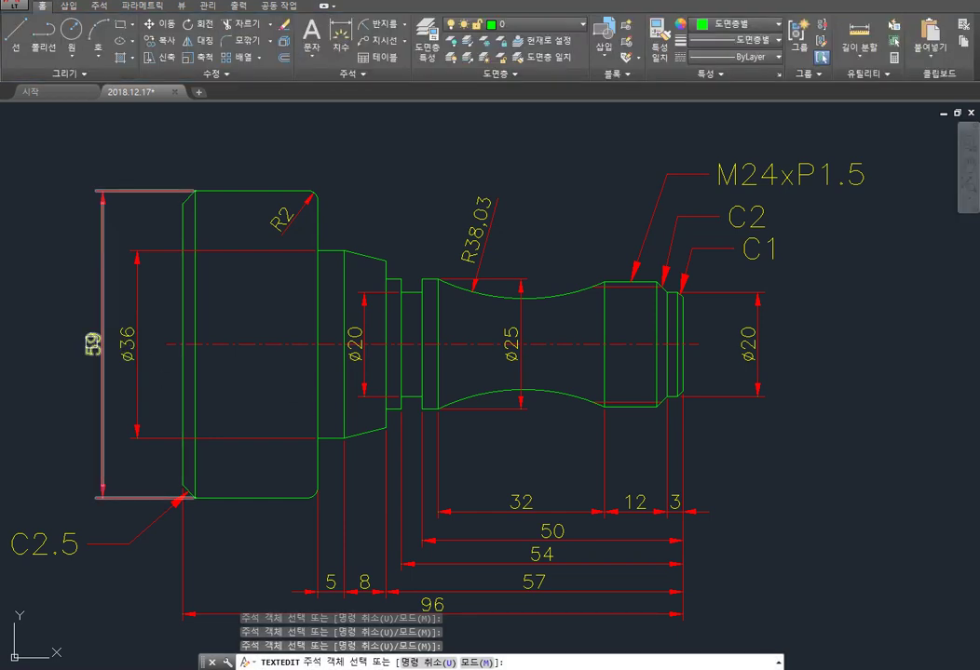
{"action": "left_click", "coordinate": [108, 345]}
{"action": "key", "text": "Home"}
{"action": "type", "text": "%%c"}
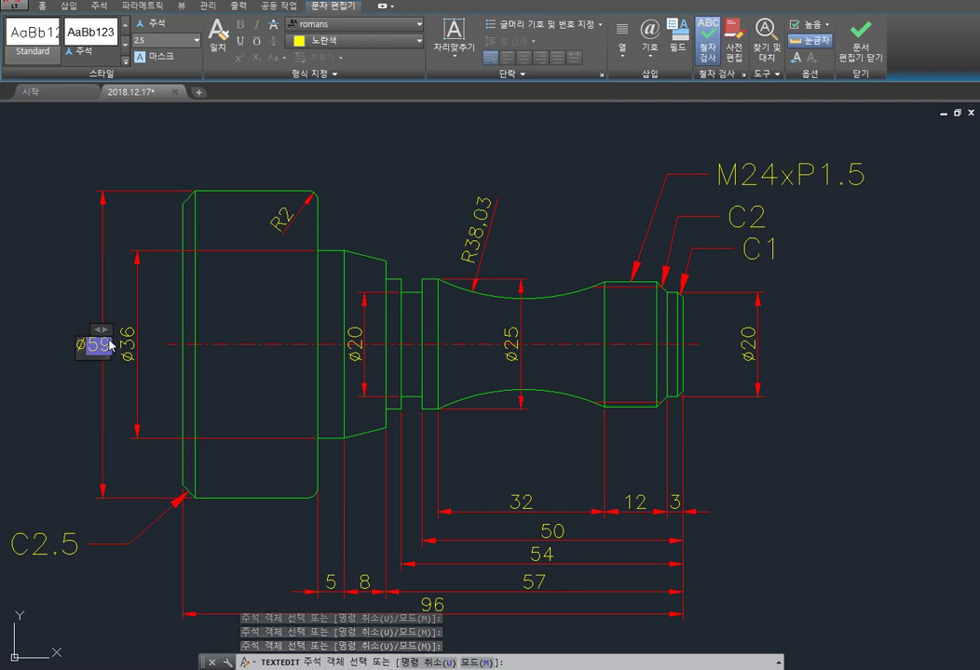
{"action": "left_click", "coordinate": [564, 409]}
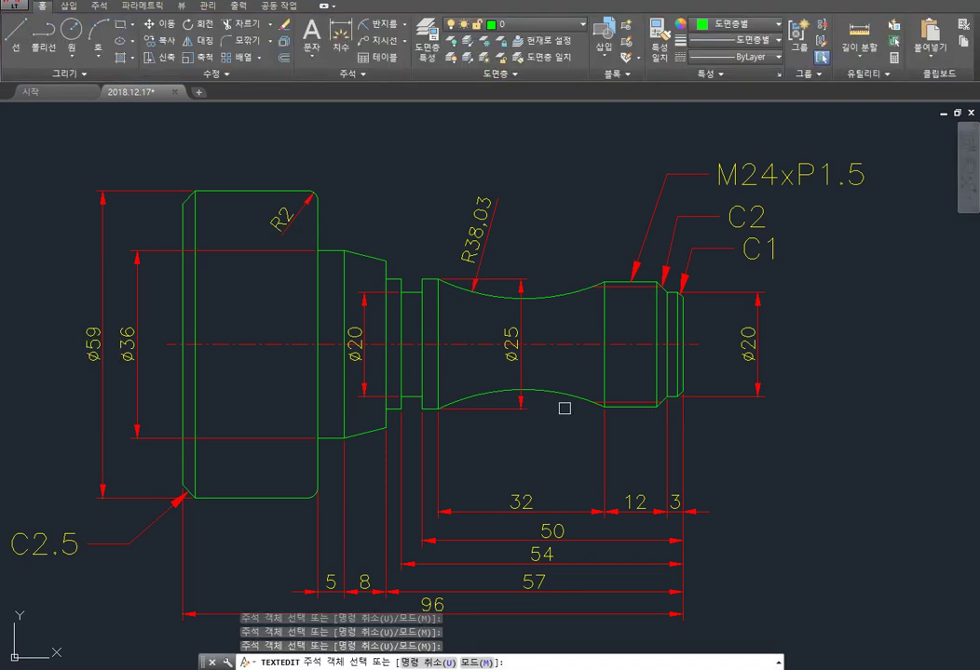
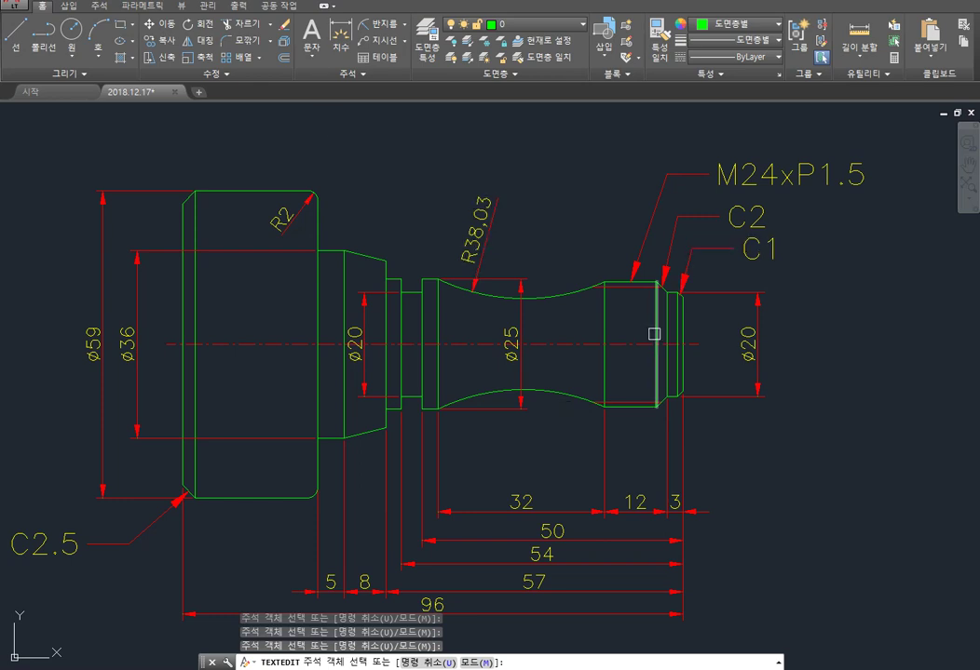
Step: Place a multiline text note reading 'taper 1/2' above the shaft's tapered section
{"action": "scroll", "coordinate": [656, 336], "scroll_direction": "down", "scroll_amount": 2}
{"action": "scroll", "coordinate": [564, 339], "scroll_direction": "up", "scroll_amount": 1}
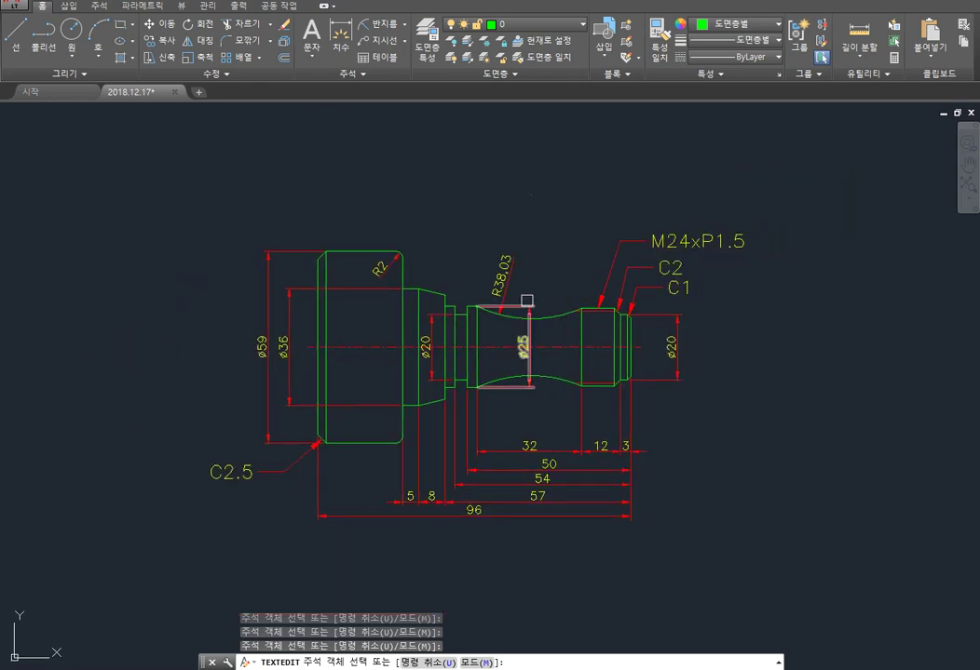
{"action": "scroll", "coordinate": [512, 286], "scroll_direction": "up", "scroll_amount": 1}
{"action": "key", "text": "Escape"}
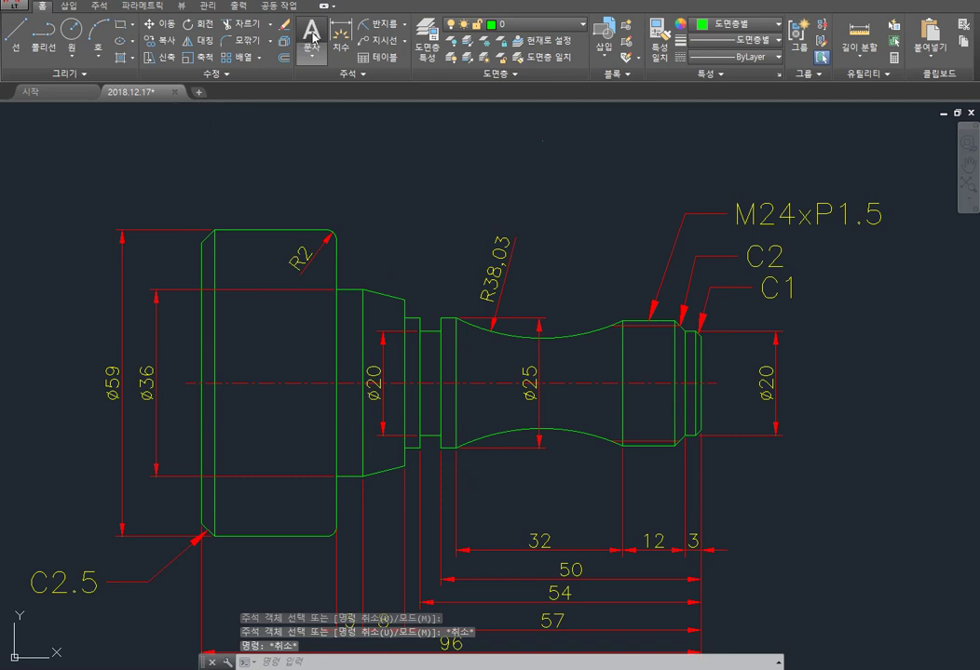
{"action": "left_click", "coordinate": [311, 30]}
{"action": "left_click", "coordinate": [352, 215]}
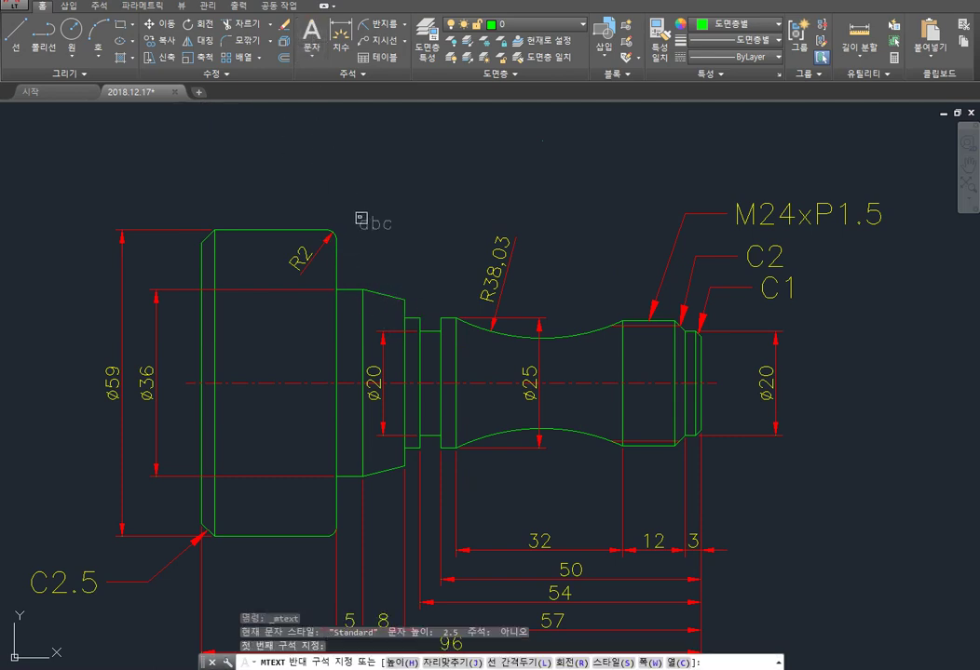
{"action": "left_click", "coordinate": [470, 239]}
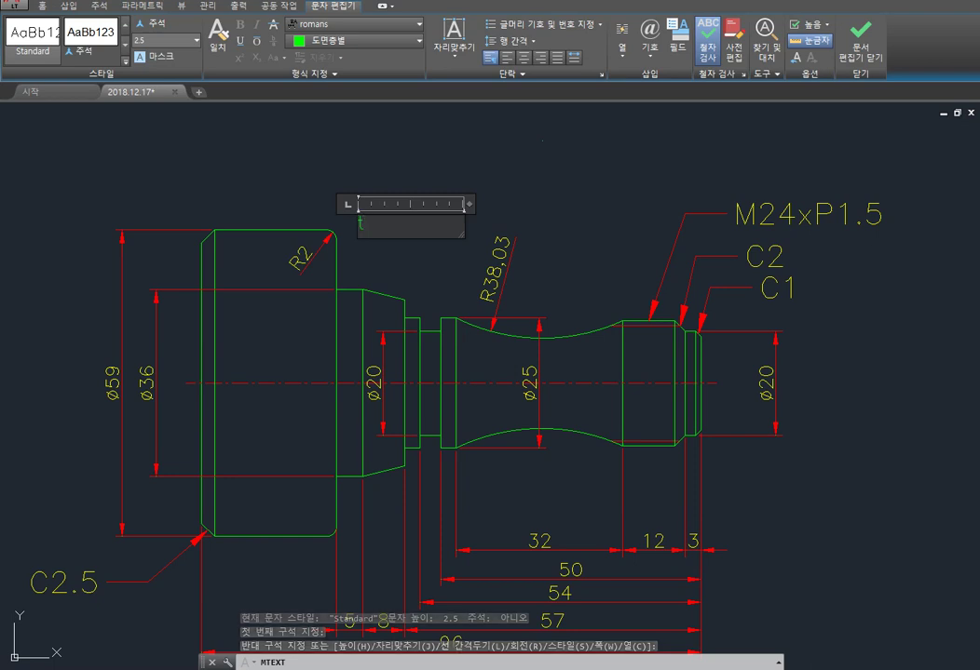
{"action": "type", "text": "tq"}
{"action": "key", "text": "BackSpace"}
{"action": "type", "text": "aper"}
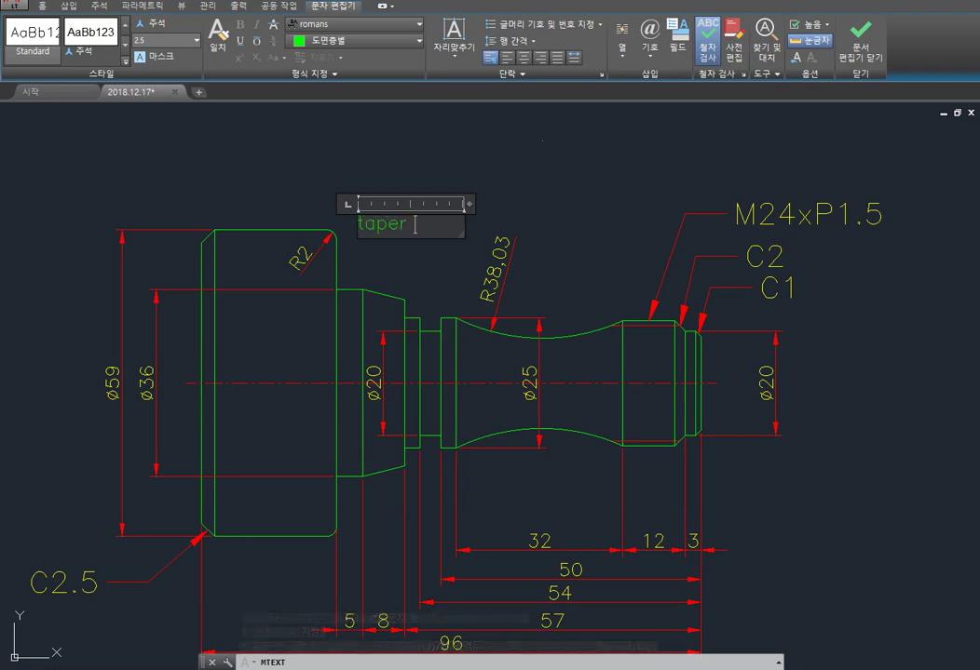
{"action": "type", "text": " 1/2"}
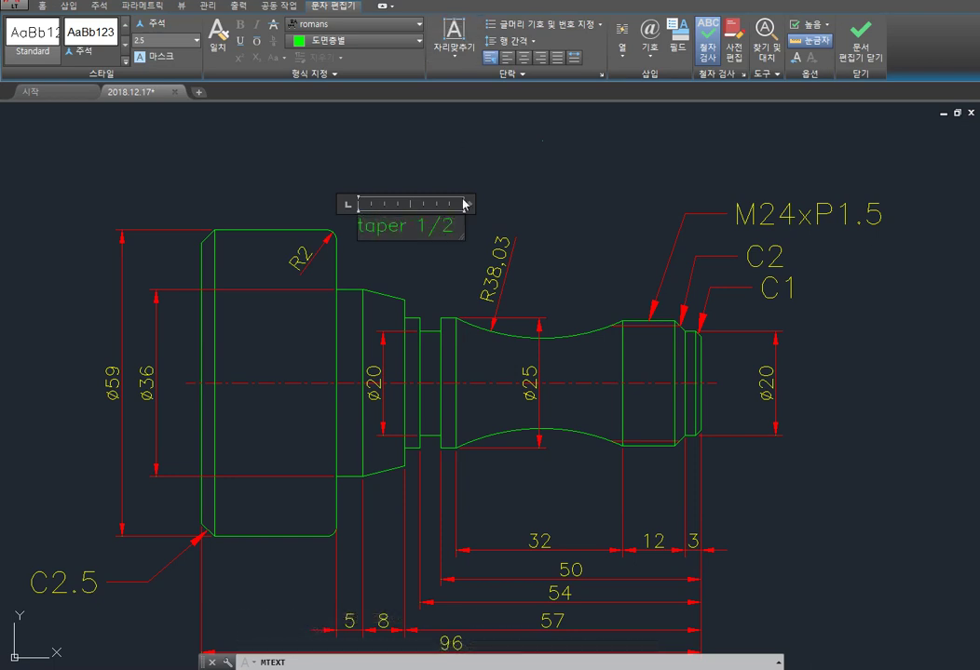
{"action": "left_click", "coordinate": [455, 143]}
Step: Change the 'taper 1/2' note's text colour to Yellow
{"action": "double_click", "coordinate": [460, 236]}
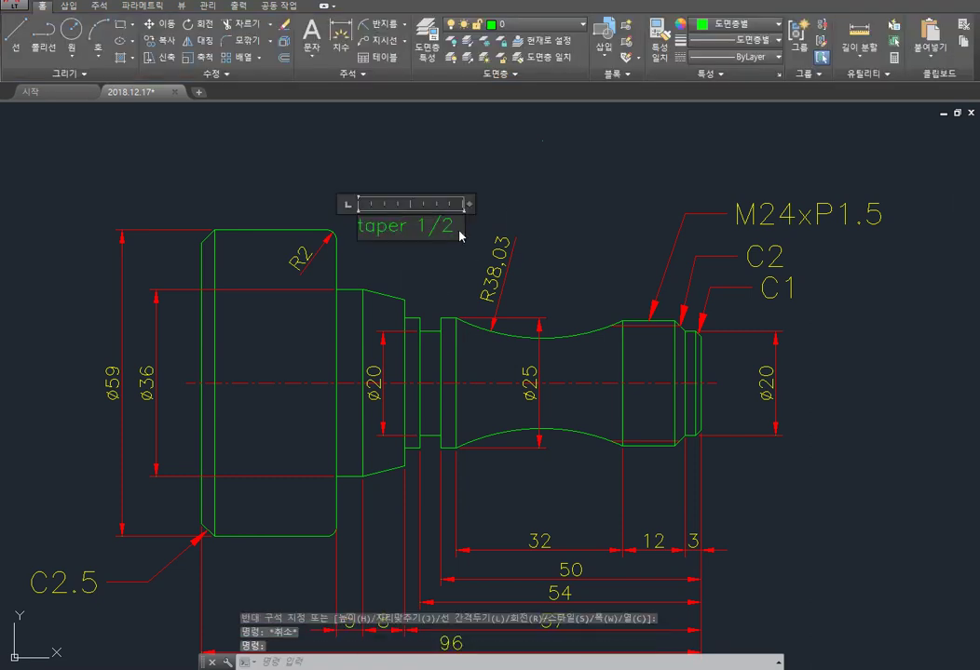
{"action": "left_click", "coordinate": [328, 41]}
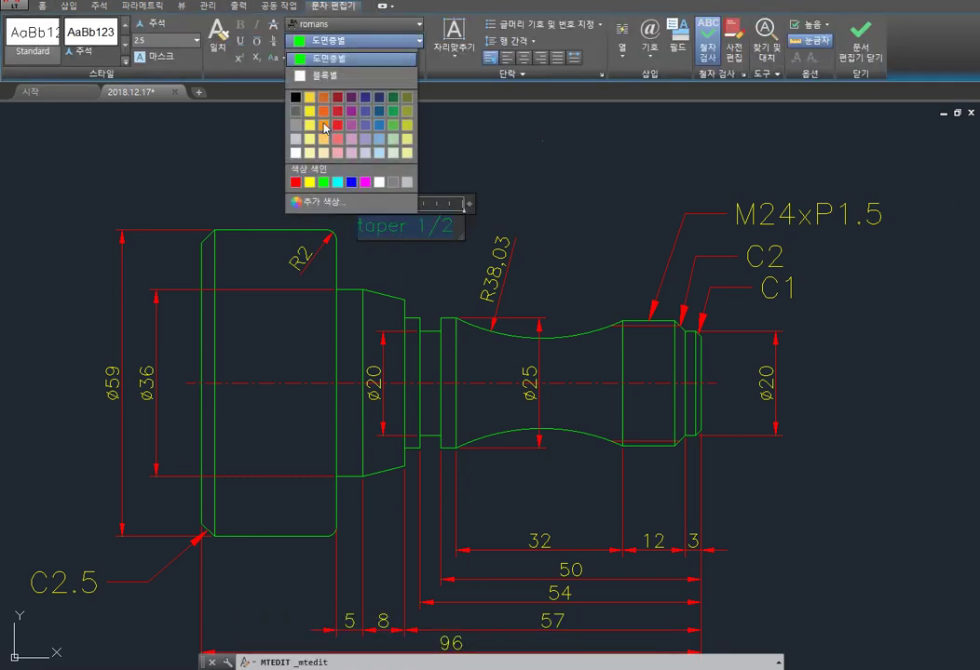
{"action": "left_click", "coordinate": [310, 111]}
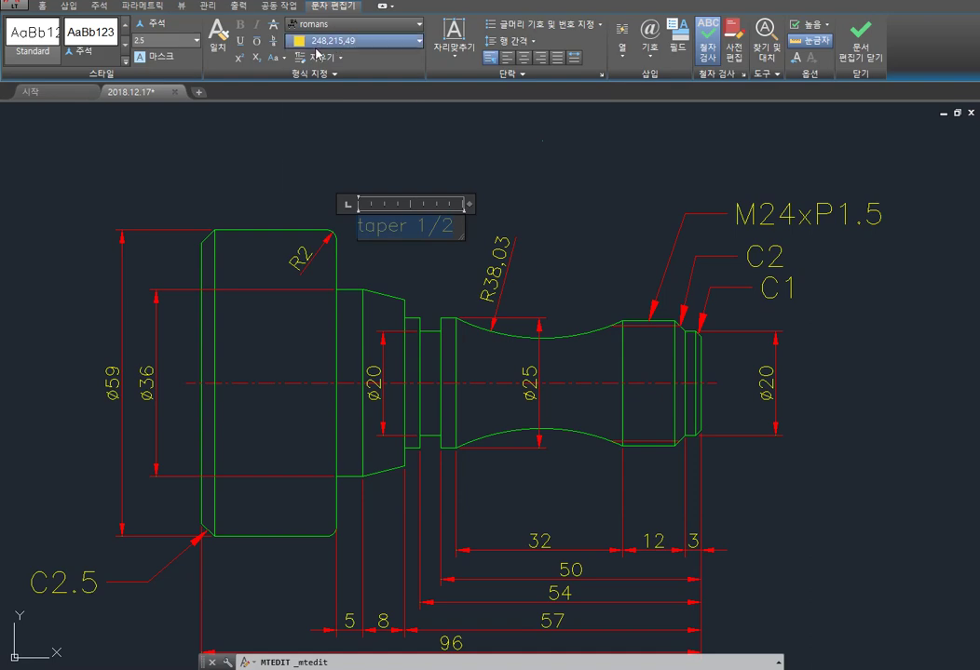
{"action": "left_click", "coordinate": [345, 41]}
{"action": "left_click", "coordinate": [310, 173]}
{"action": "key", "text": "Escape"}
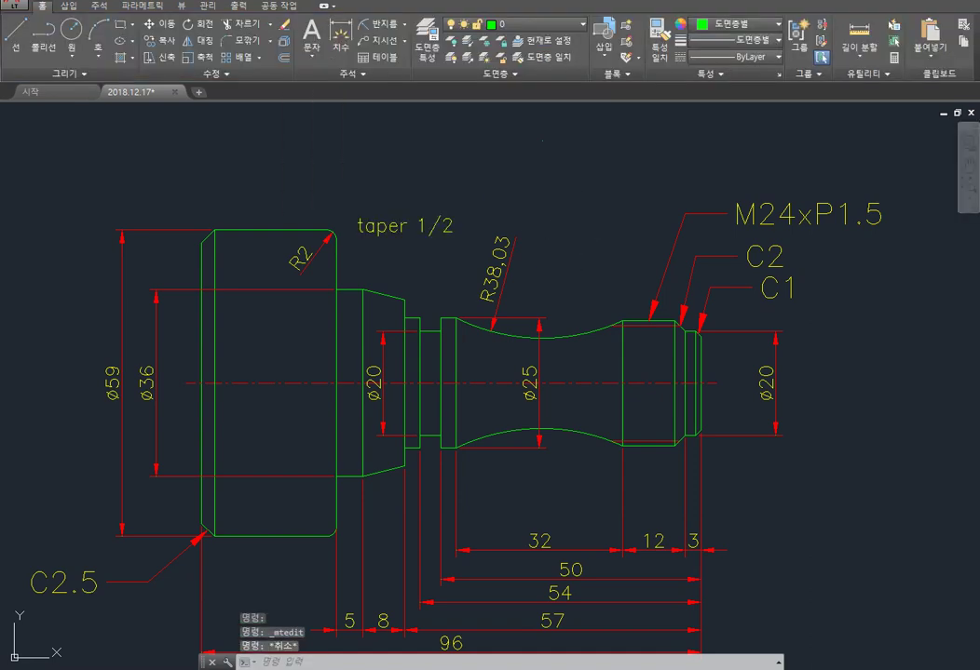
{"action": "scroll", "coordinate": [599, 179], "scroll_direction": "down", "scroll_amount": 1}
{"action": "scroll", "coordinate": [635, 234], "scroll_direction": "down", "scroll_amount": 2}
Step: Start a new dimension style named 공차 from the Dimension Style Manager
{"action": "scroll", "coordinate": [609, 261], "scroll_direction": "up", "scroll_amount": 1}
{"action": "scroll", "coordinate": [609, 261], "scroll_direction": "up", "scroll_amount": 2}
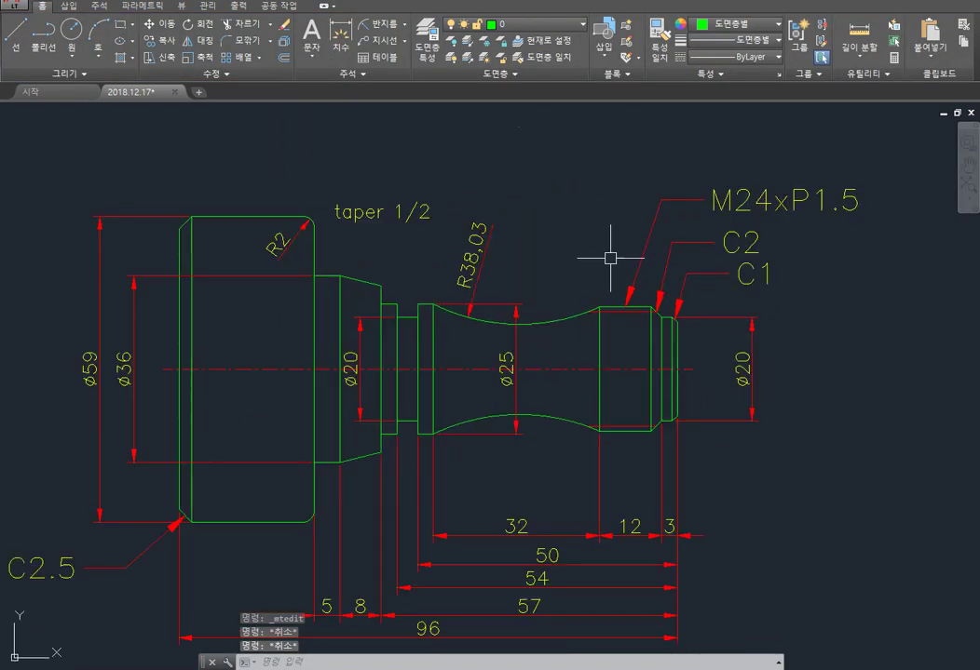
{"action": "type", "text": "d"}
{"action": "key", "text": "Return"}
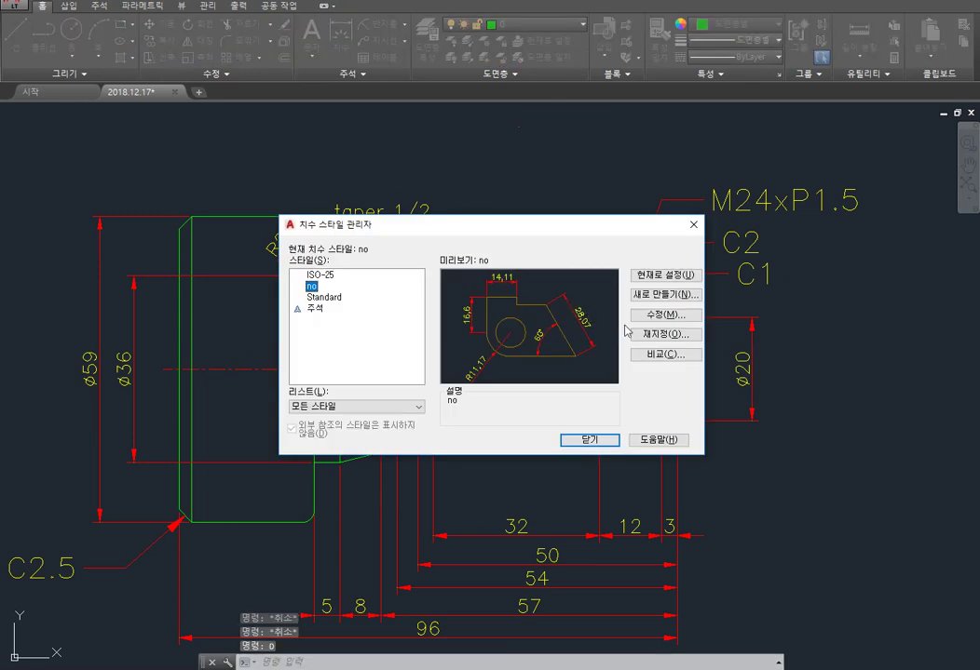
{"action": "left_click", "coordinate": [665, 294]}
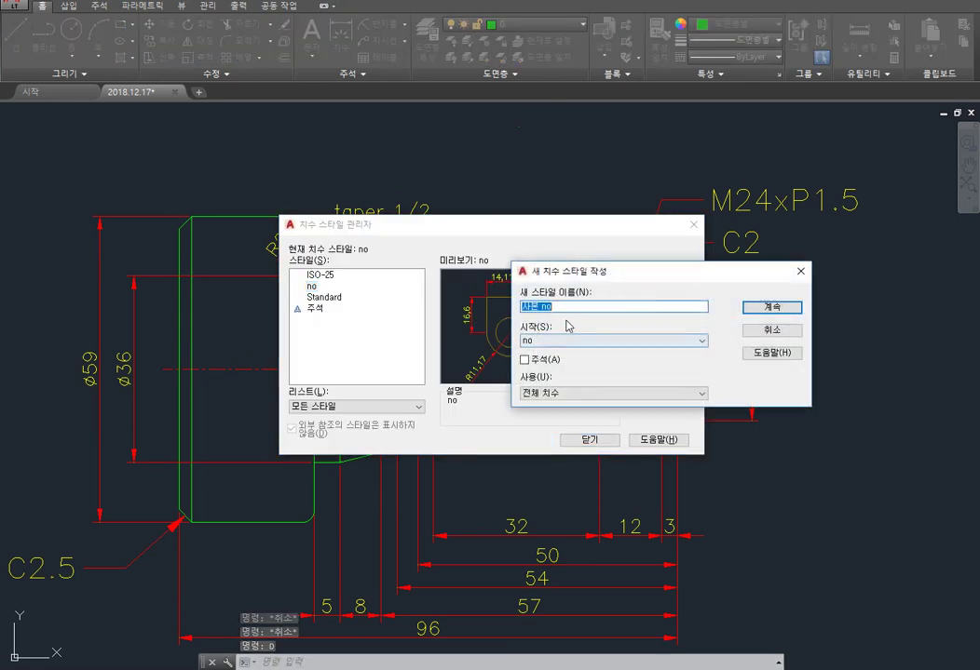
{"action": "type", "text": "ㄱ"}
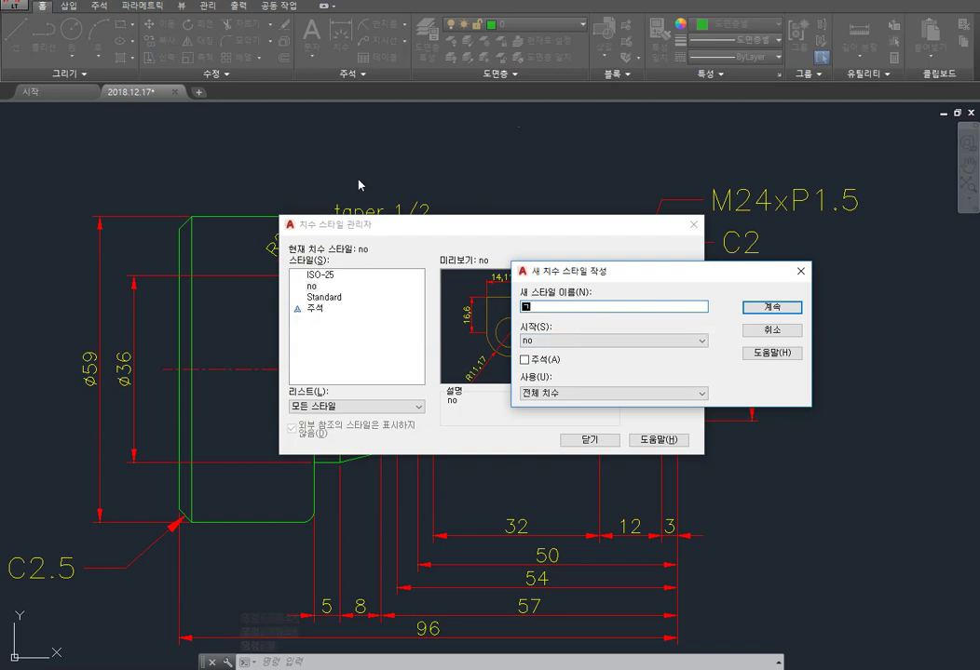
{"action": "type", "text": "기계"}
{"action": "key", "text": "Return"}
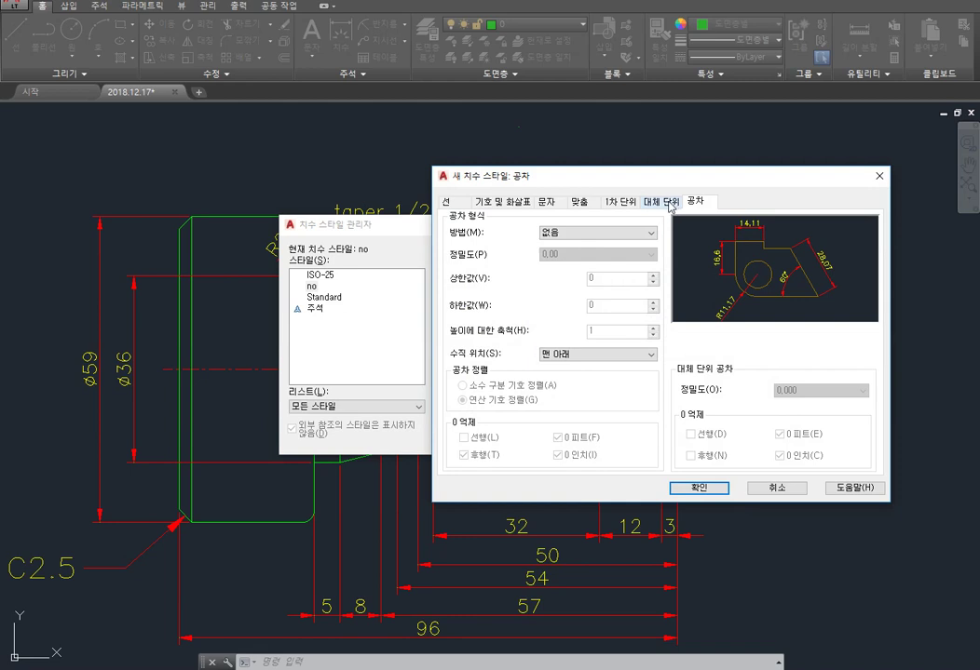
Step: Give 공차 symmetrical tolerances of 0.02 with height scale 1, and save it
{"action": "left_click", "coordinate": [610, 233]}
{"action": "left_click", "coordinate": [573, 253]}
{"action": "double_click", "coordinate": [601, 278]}
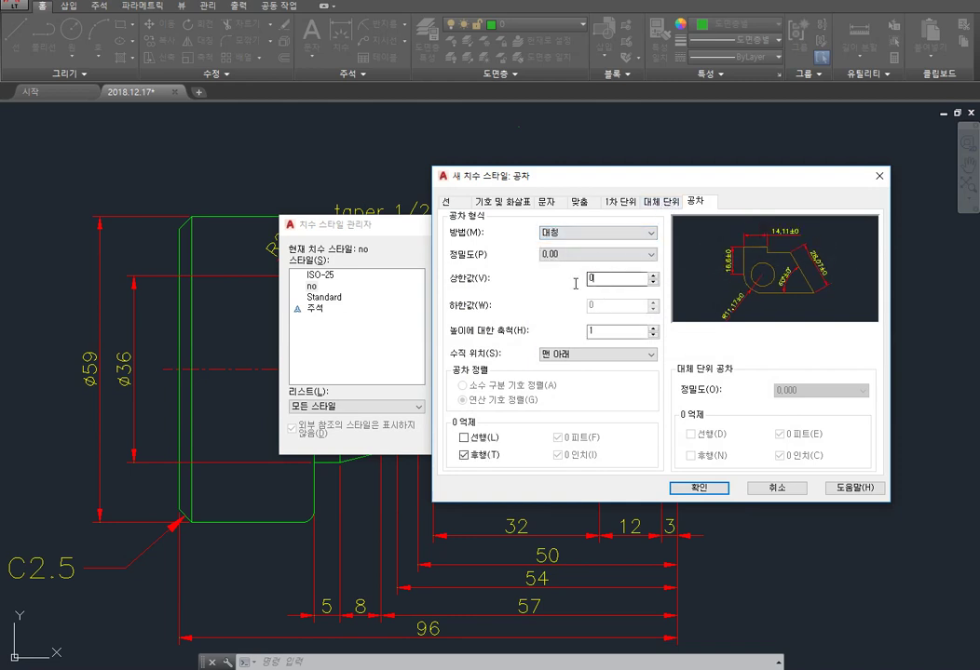
{"action": "type", "text": "0,02"}
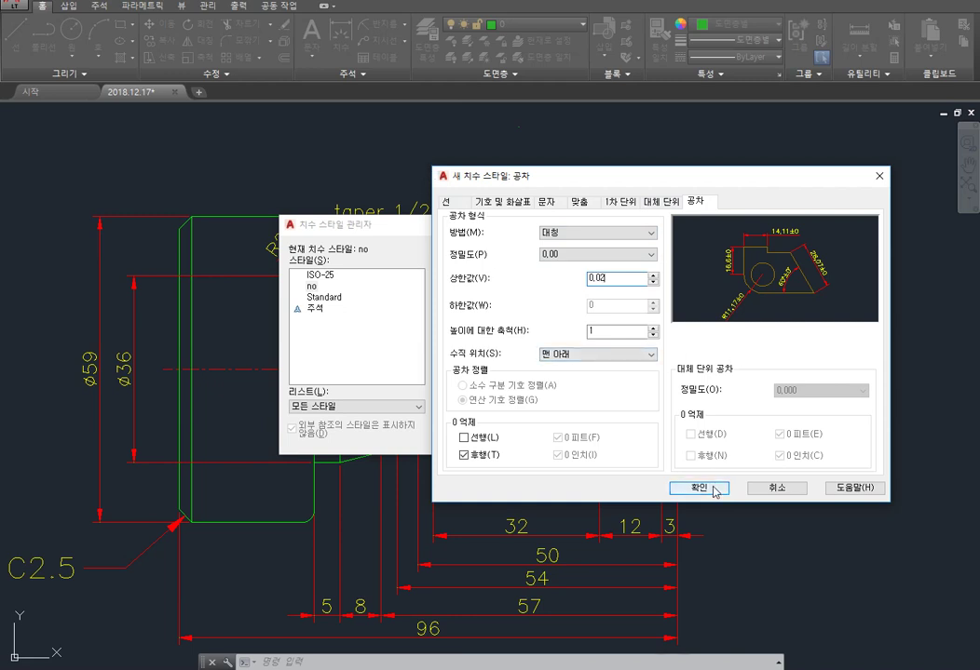
{"action": "key", "text": "Tab"}
{"action": "type", "text": "0,5"}
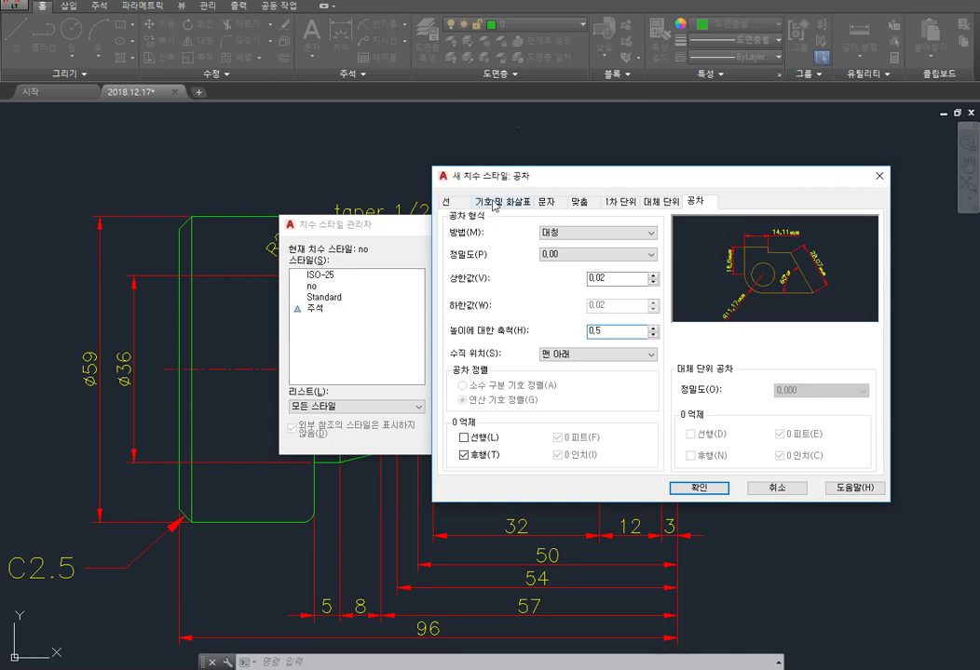
{"action": "type", "text": "1"}
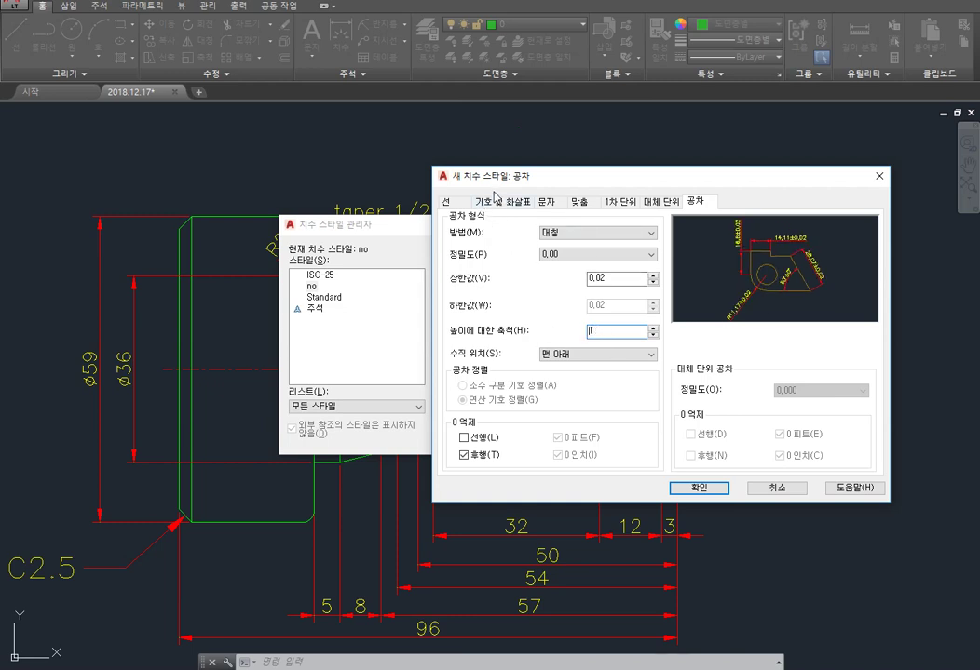
{"action": "left_click", "coordinate": [700, 487]}
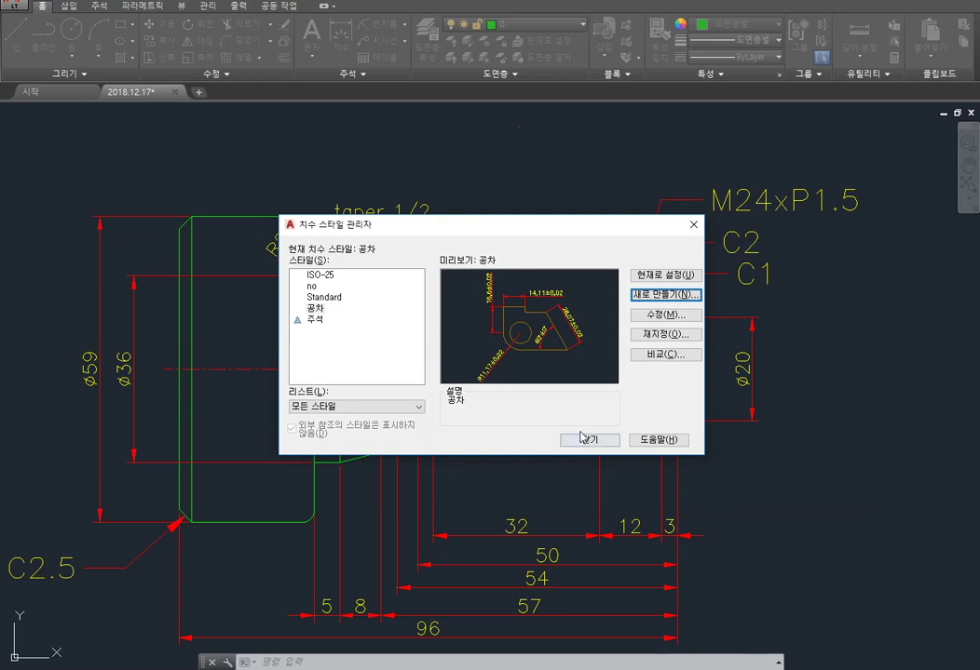
{"action": "left_click", "coordinate": [582, 436]}
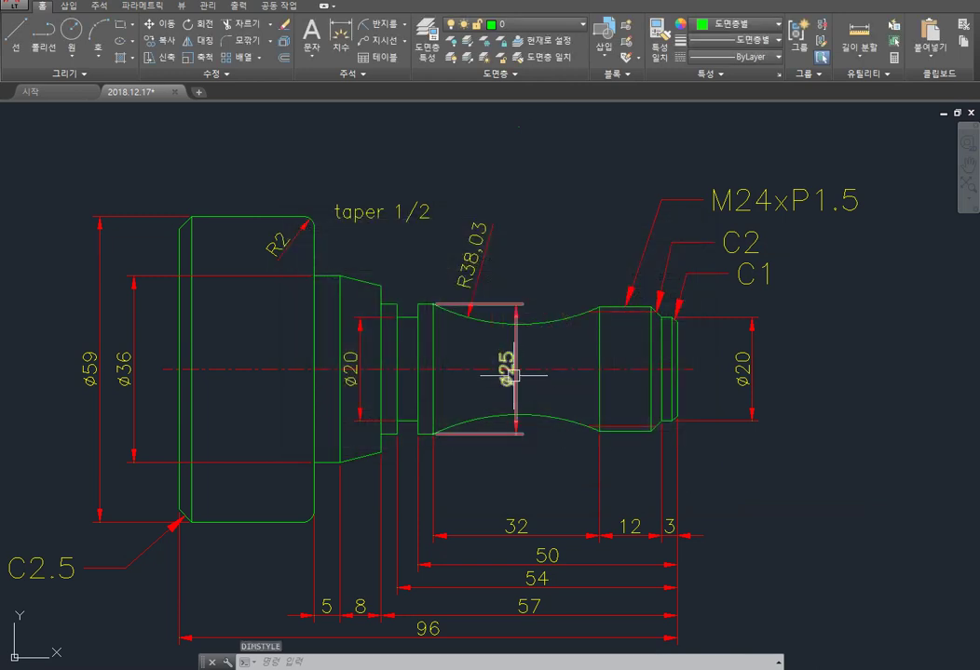
Step: Switch the ø25 diameter dimension to the 공차 tolerance style
{"action": "left_click", "coordinate": [513, 375]}
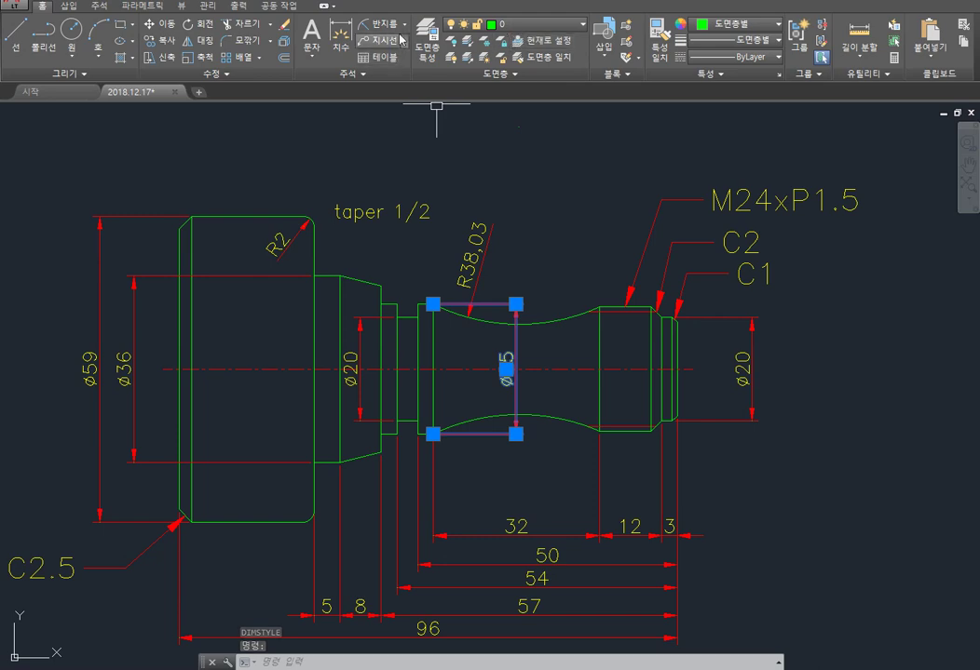
{"action": "left_click", "coordinate": [362, 77]}
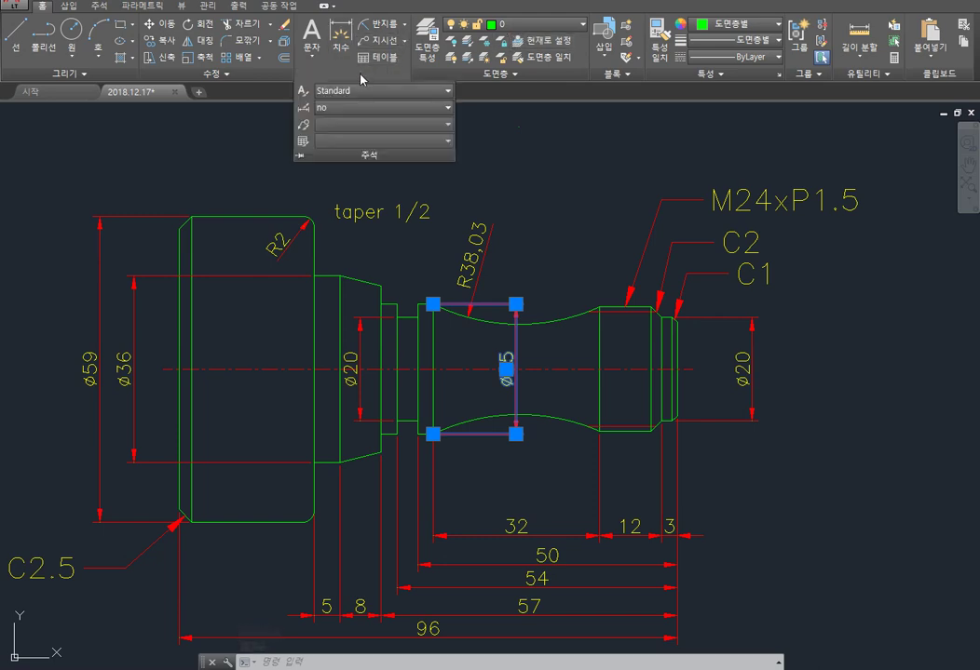
{"action": "left_click", "coordinate": [357, 107]}
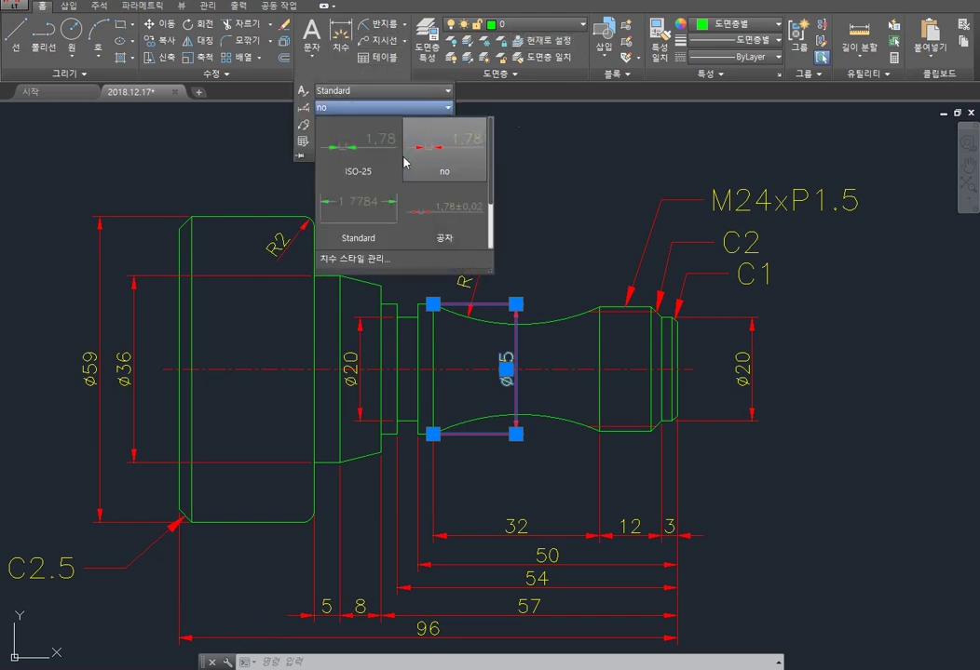
{"action": "left_click", "coordinate": [428, 216]}
{"action": "left_click", "coordinate": [600, 212]}
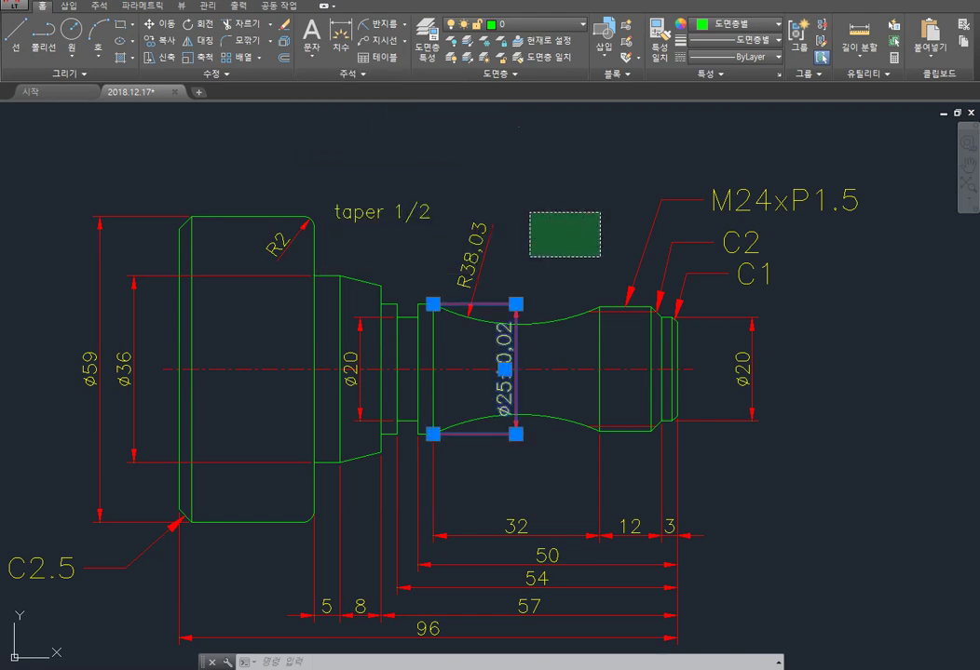
{"action": "key", "text": "Escape"}
{"action": "key", "text": "Escape"}
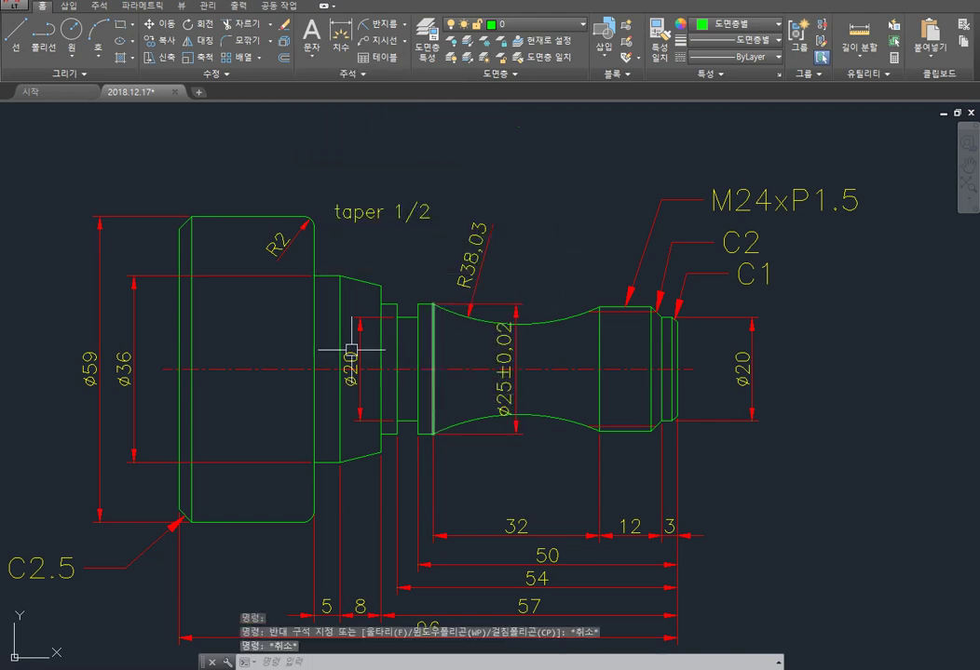
Step: Switch the ø20 diameter dimension to the 공차 tolerance style
{"action": "left_click", "coordinate": [354, 339]}
{"action": "left_click", "coordinate": [404, 159]}
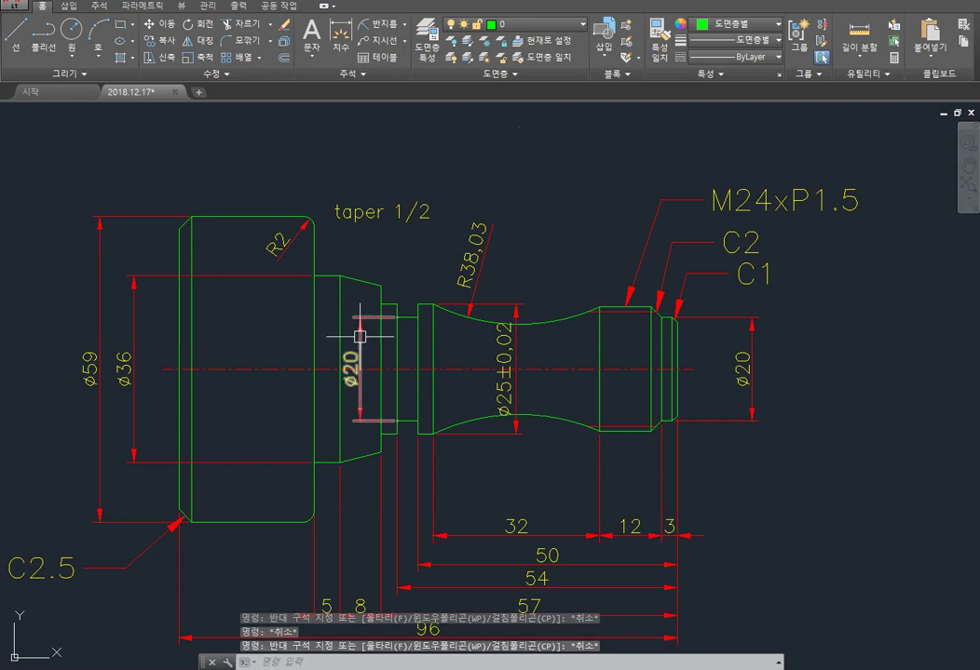
{"action": "left_click", "coordinate": [359, 74]}
{"action": "left_click", "coordinate": [386, 107]}
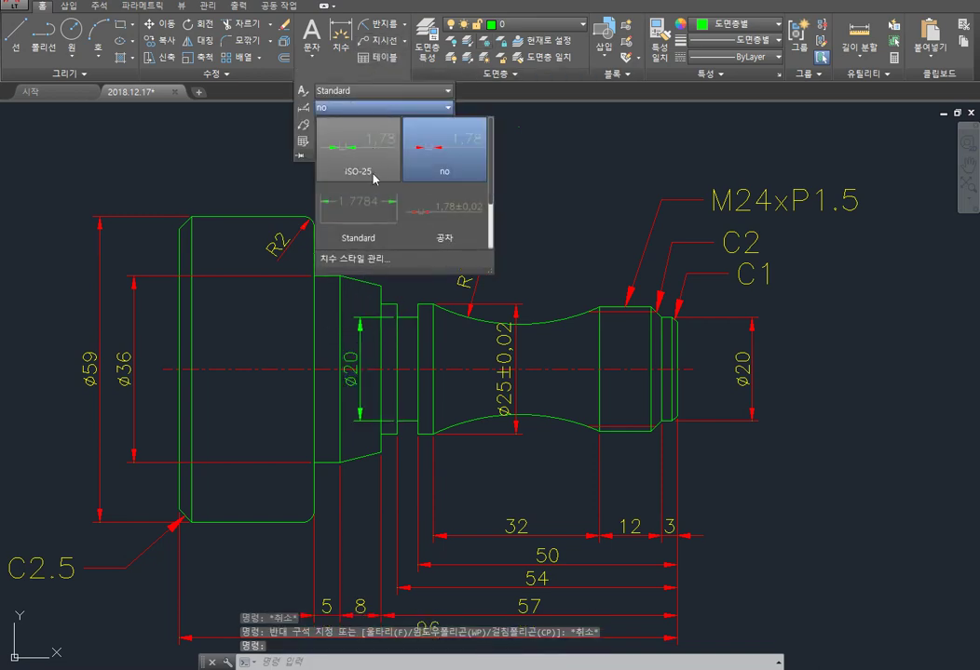
{"action": "left_click", "coordinate": [440, 205]}
{"action": "key", "text": "Escape"}
{"action": "key", "text": "Escape"}
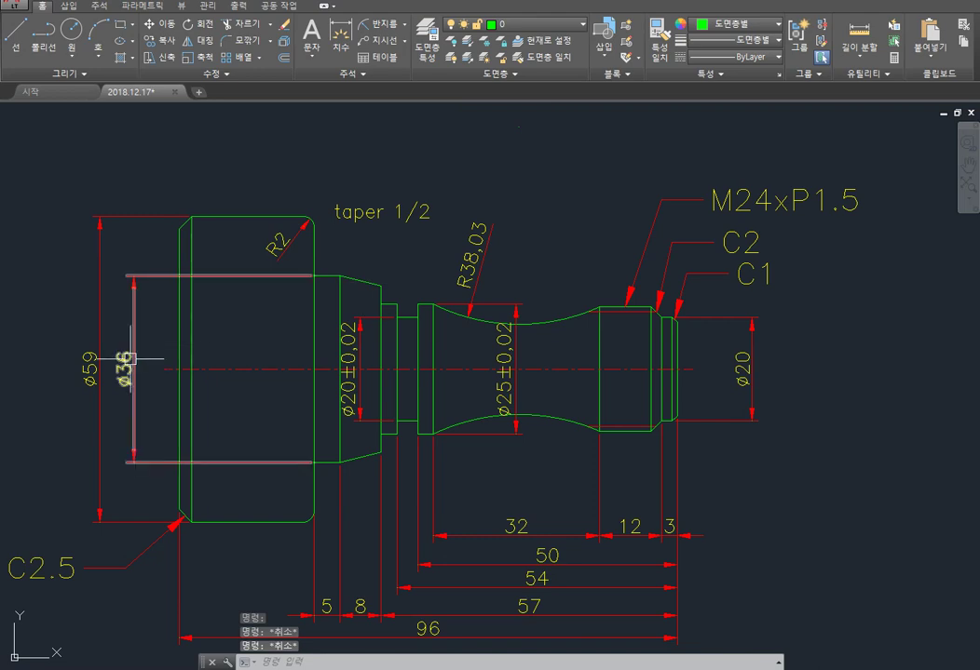
Step: Switch the ø36 diameter dimension to the 공차 tolerance style
{"action": "left_click", "coordinate": [133, 358]}
{"action": "left_click", "coordinate": [363, 74]}
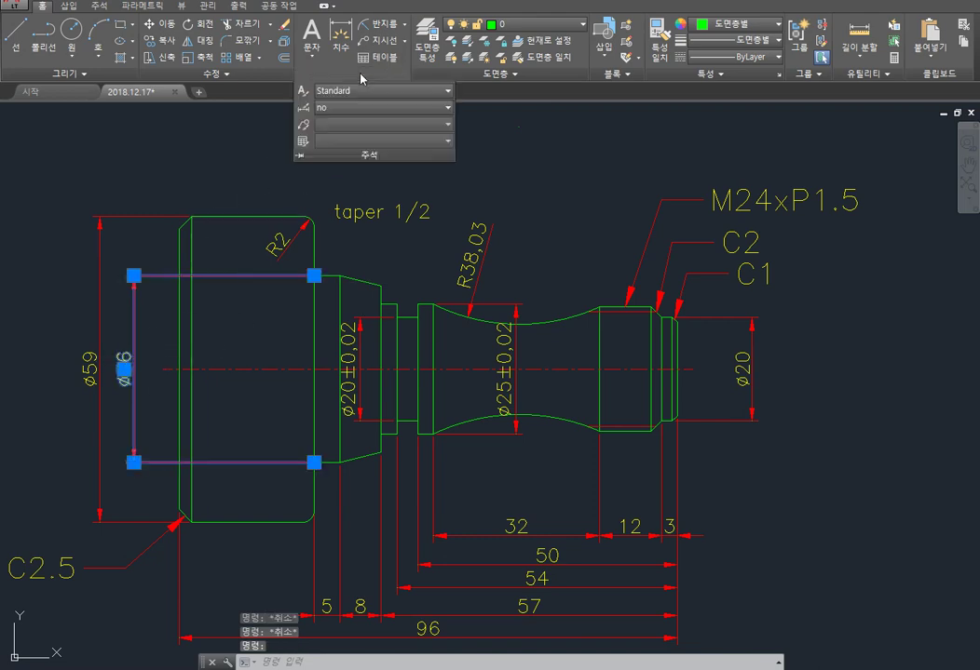
{"action": "left_click", "coordinate": [361, 108]}
{"action": "left_click", "coordinate": [442, 210]}
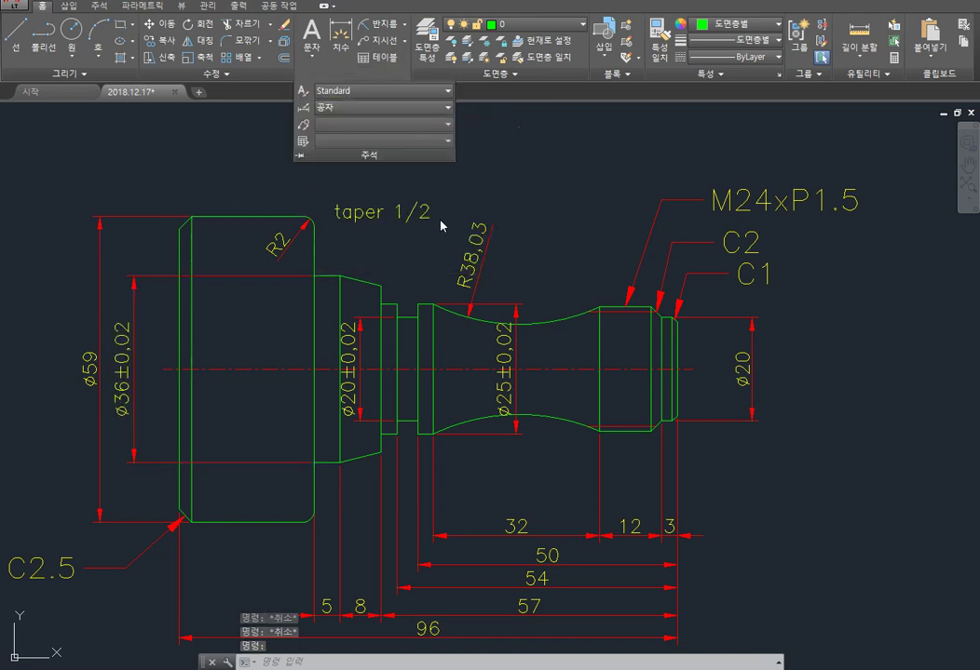
{"action": "key", "text": "Escape"}
{"action": "key", "text": "Escape"}
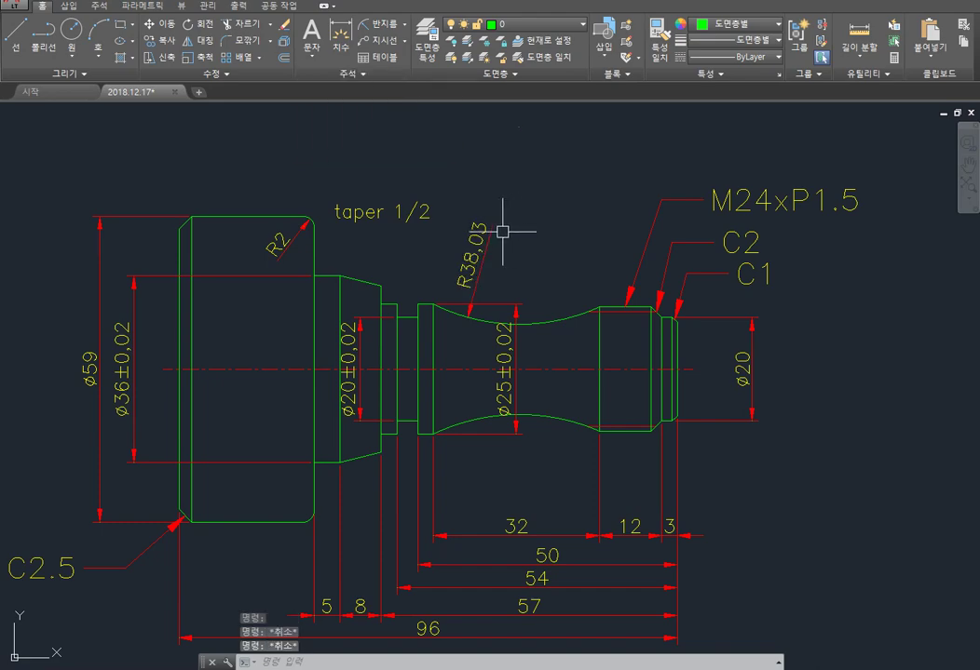
{"action": "mouse_move", "coordinate": [652, 429]}
{"action": "middle_mouse_down"}
{"action": "mouse_move", "coordinate": [618, 333]}
{"action": "mouse_move", "coordinate": [645, 404]}
{"action": "mouse_move", "coordinate": [724, 395]}
{"action": "middle_mouse_up"}
Step: Start a new dimension style named -공차 in the Dimension Style Manager
{"action": "key", "text": "Escape"}
{"action": "type", "text": "o"}
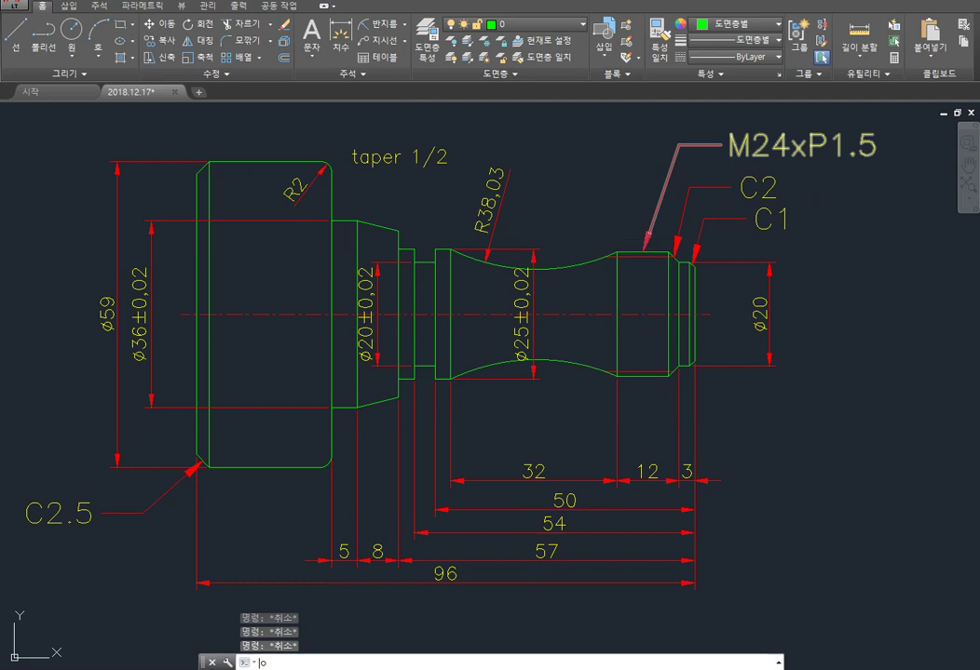
{"action": "key", "text": "Return"}
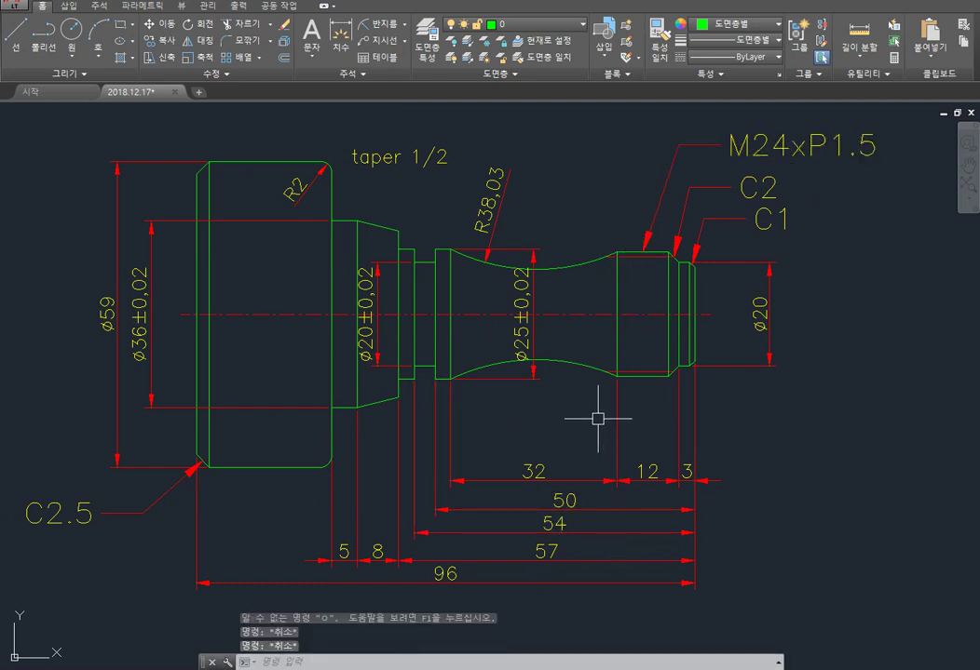
{"action": "type", "text": "d"}
{"action": "key", "text": "Return"}
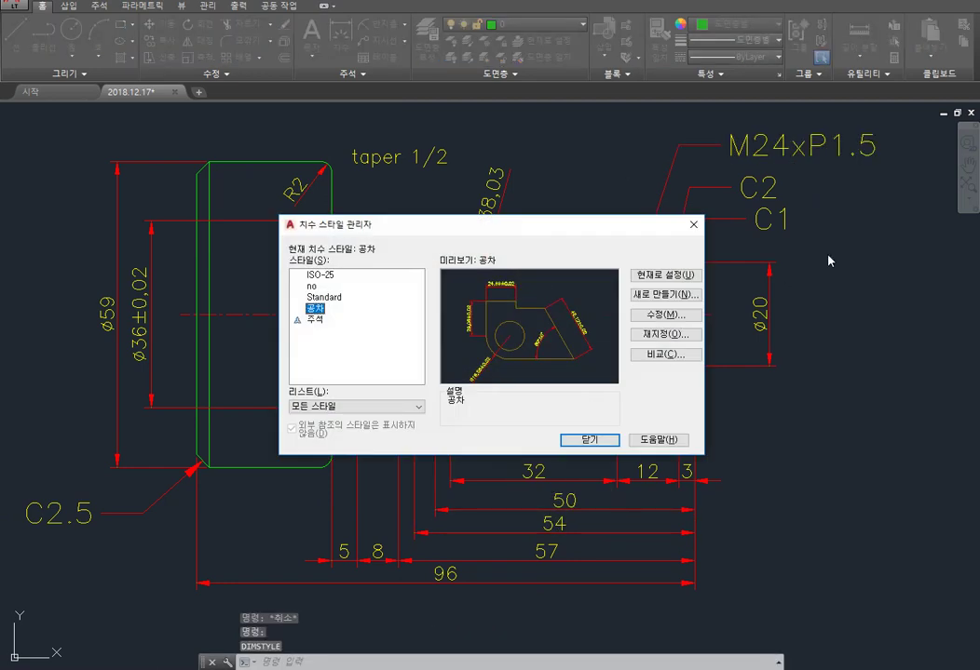
{"action": "left_click", "coordinate": [678, 295]}
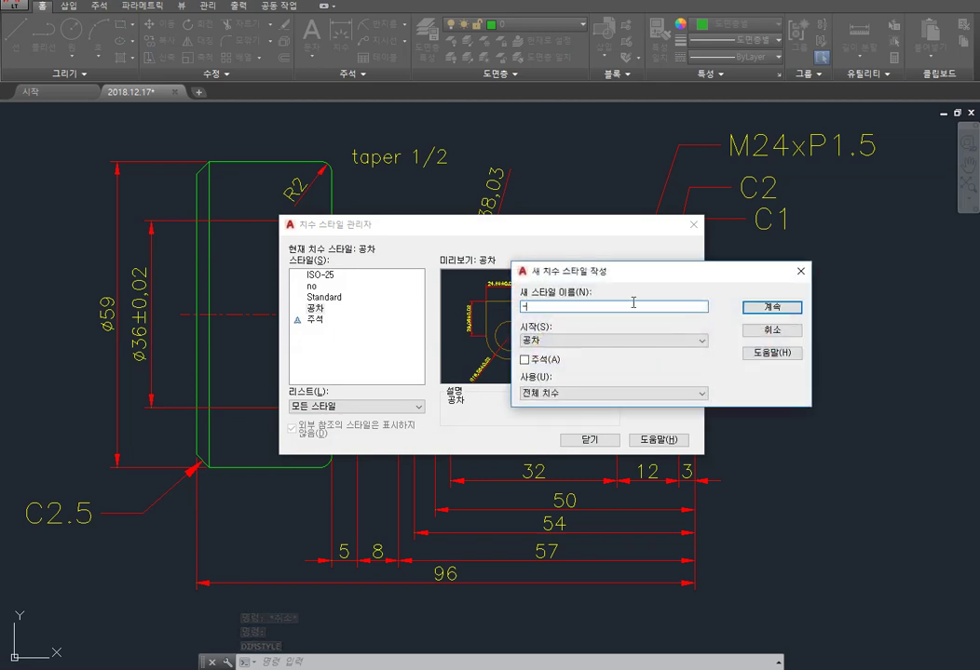
{"action": "left_click", "coordinate": [789, 307]}
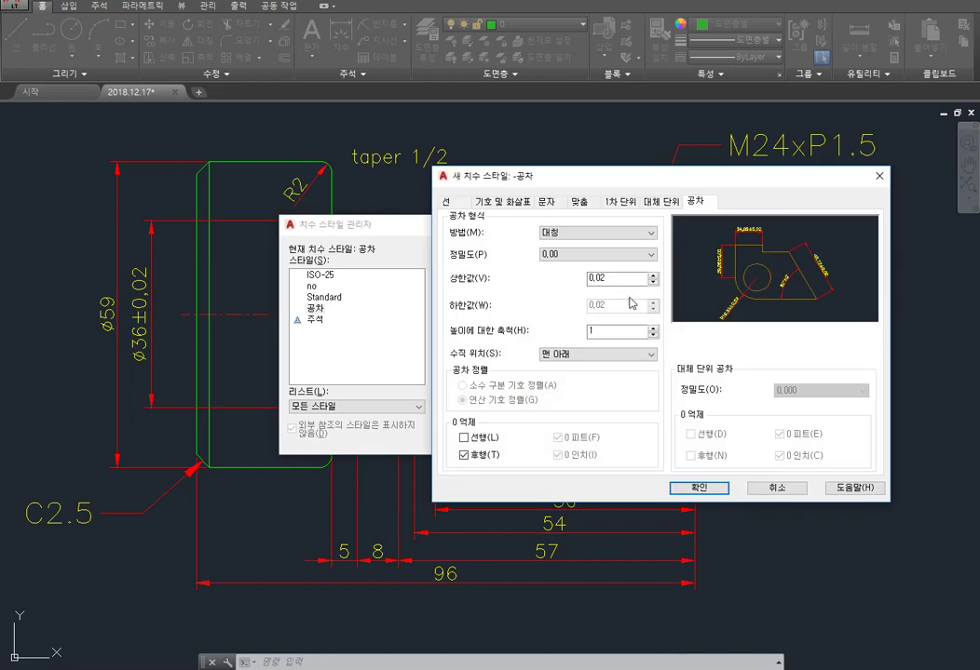
Step: Set -공차 to deviation tolerances, upper 0.02, lower 0, height scale 0.5
{"action": "left_click", "coordinate": [615, 233]}
{"action": "left_click", "coordinate": [582, 264]}
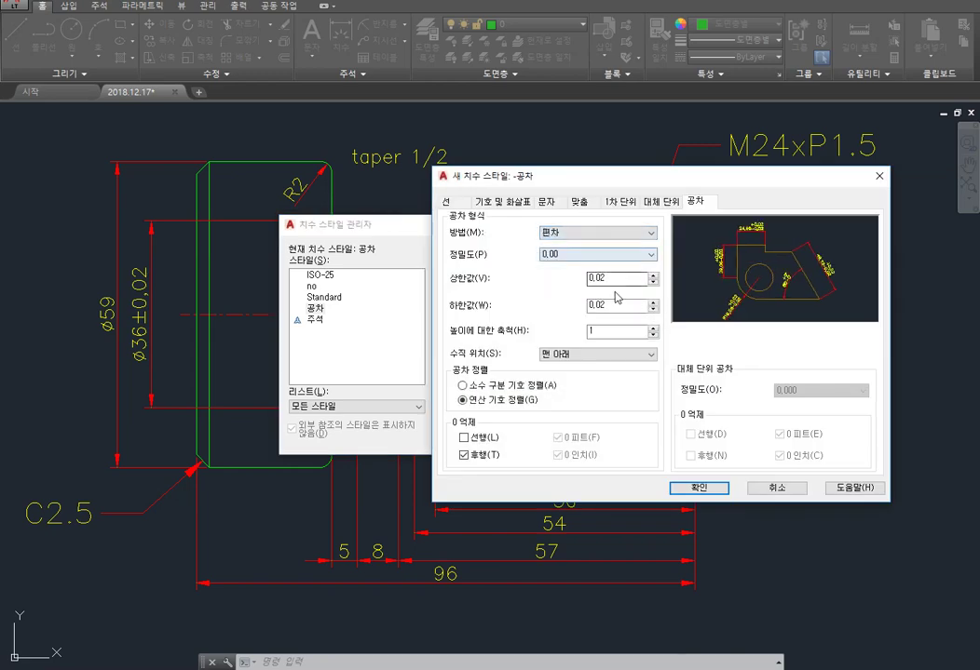
{"action": "type", "text": "0"}
{"action": "key", "text": "Tab"}
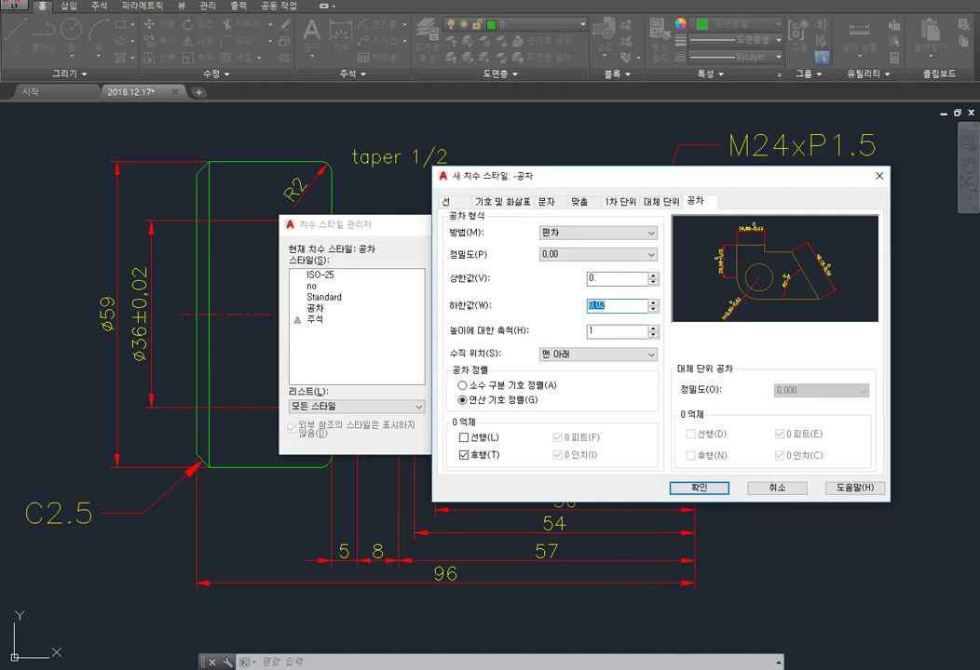
{"action": "type", "text": "5"}
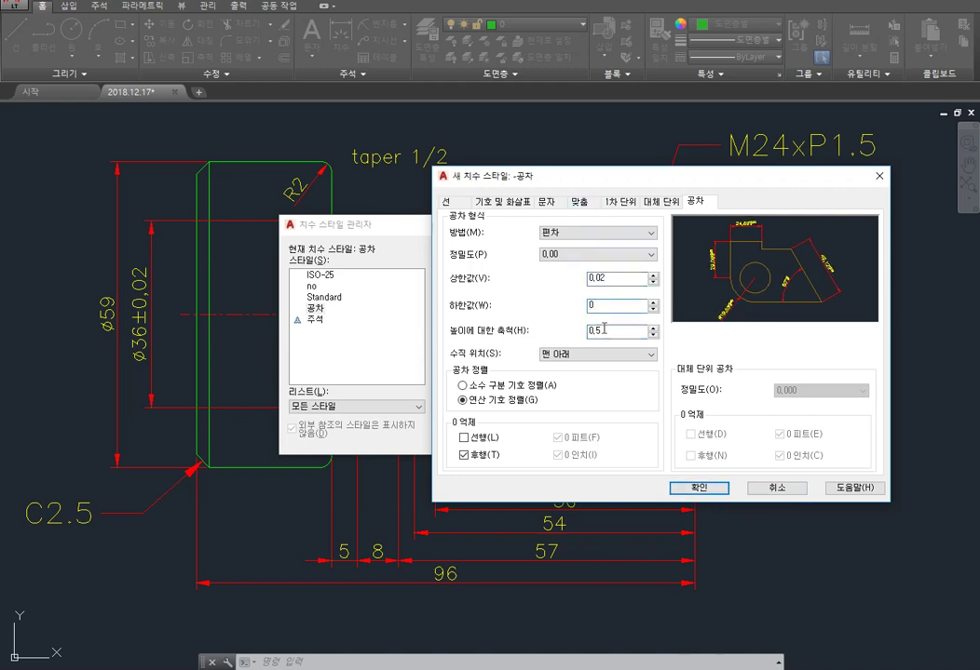
{"action": "left_click", "coordinate": [698, 488]}
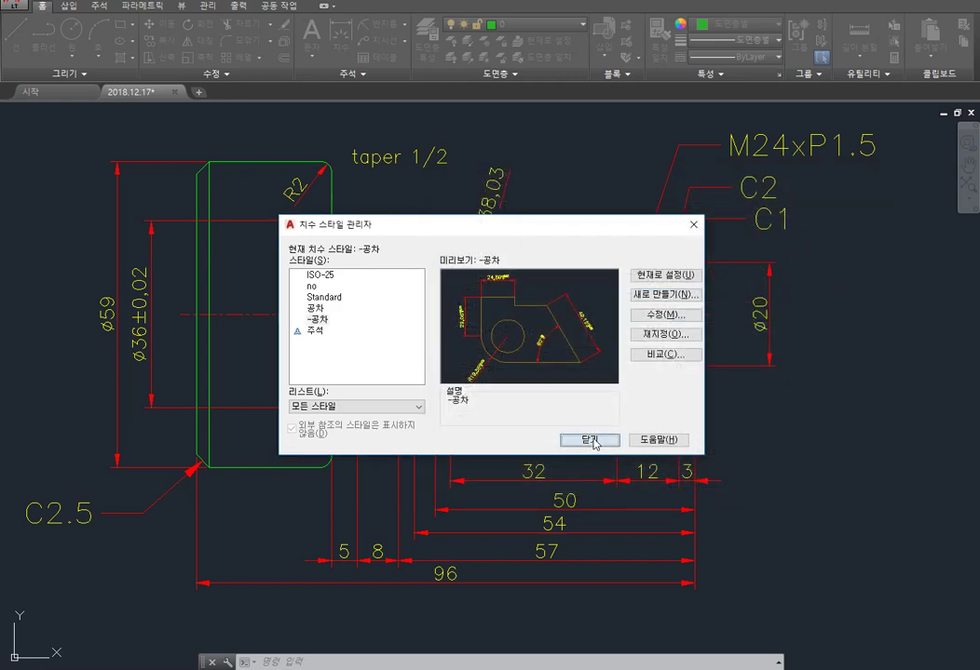
{"action": "left_click", "coordinate": [590, 439]}
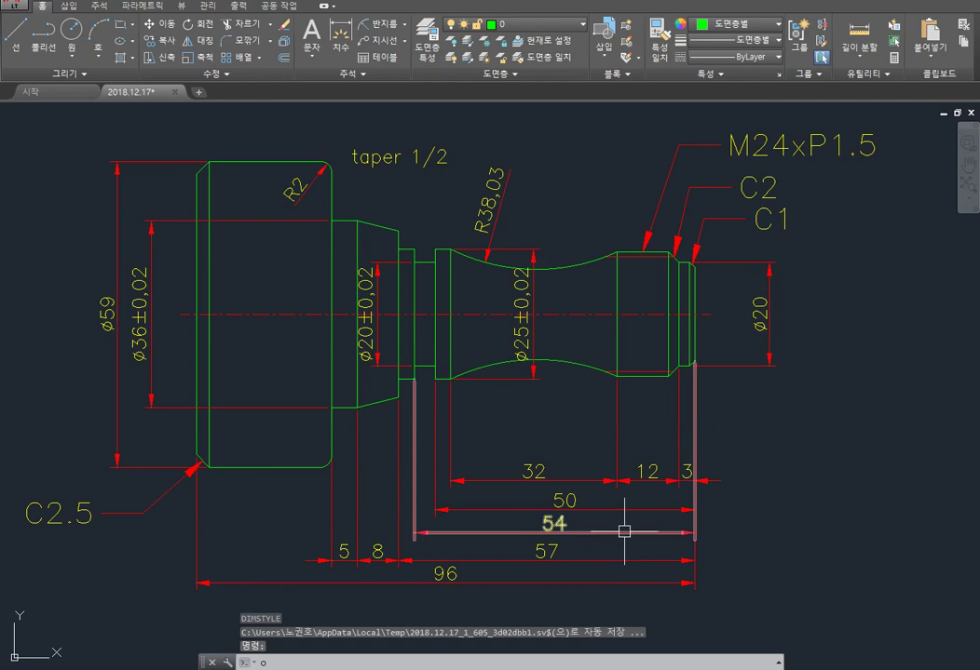
{"action": "type", "text": "o"}
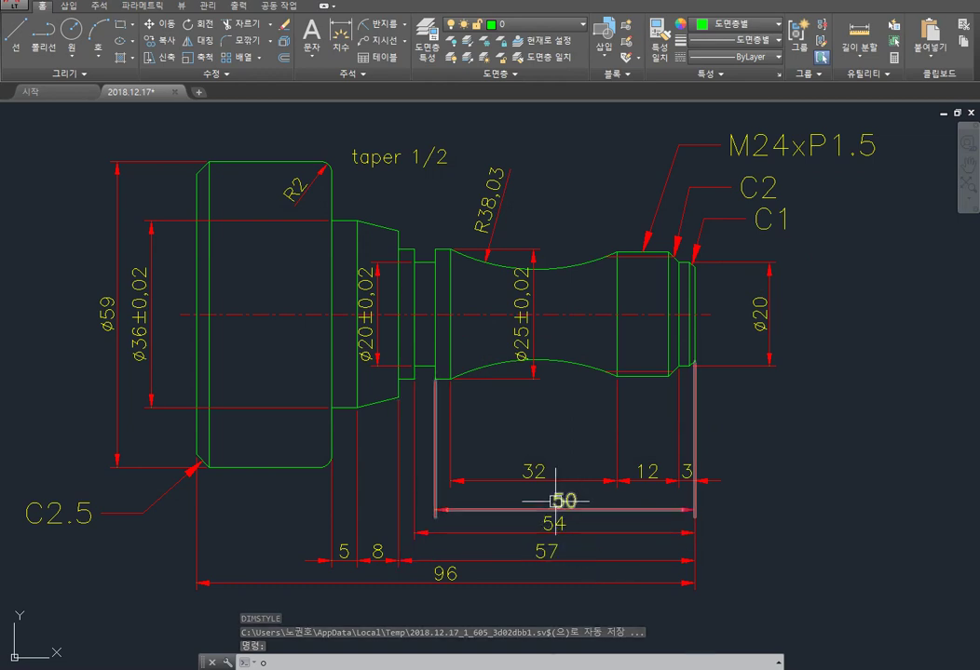
Step: Apply the -공차 deviation style to the 50, 54 and 57 length dimensions
{"action": "key", "text": "Escape"}
{"action": "key", "text": "Escape"}
{"action": "left_click", "coordinate": [564, 499]}
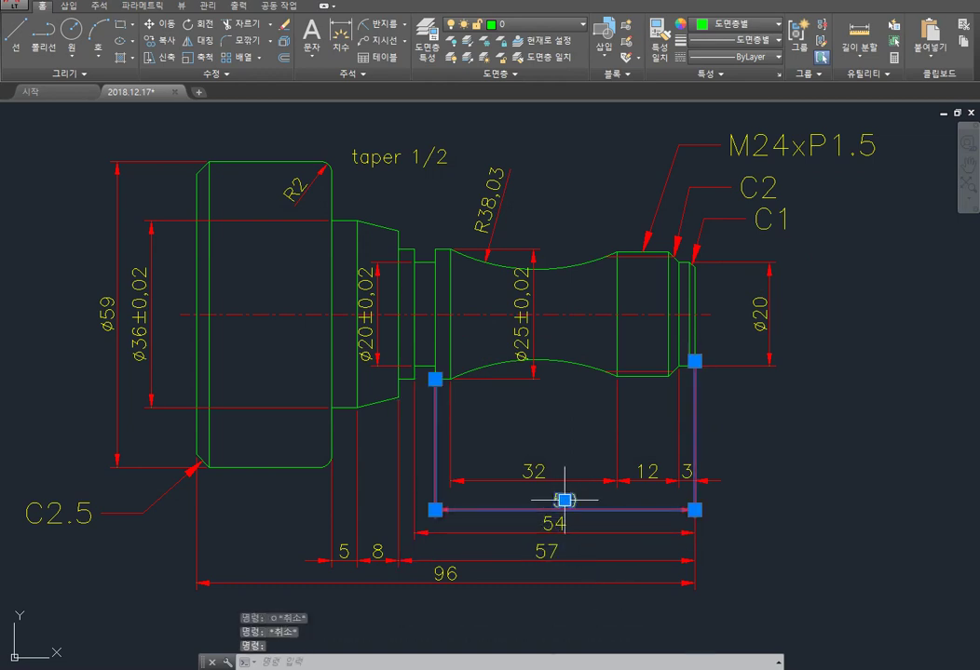
{"action": "left_click", "coordinate": [555, 524]}
{"action": "left_click", "coordinate": [581, 547]}
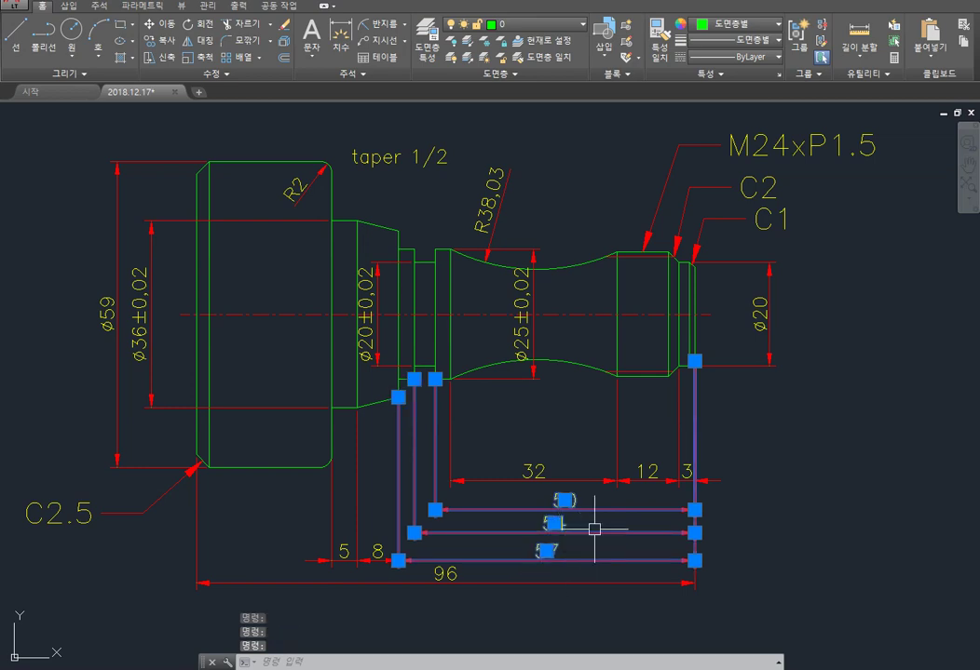
{"action": "left_click", "coordinate": [377, 75]}
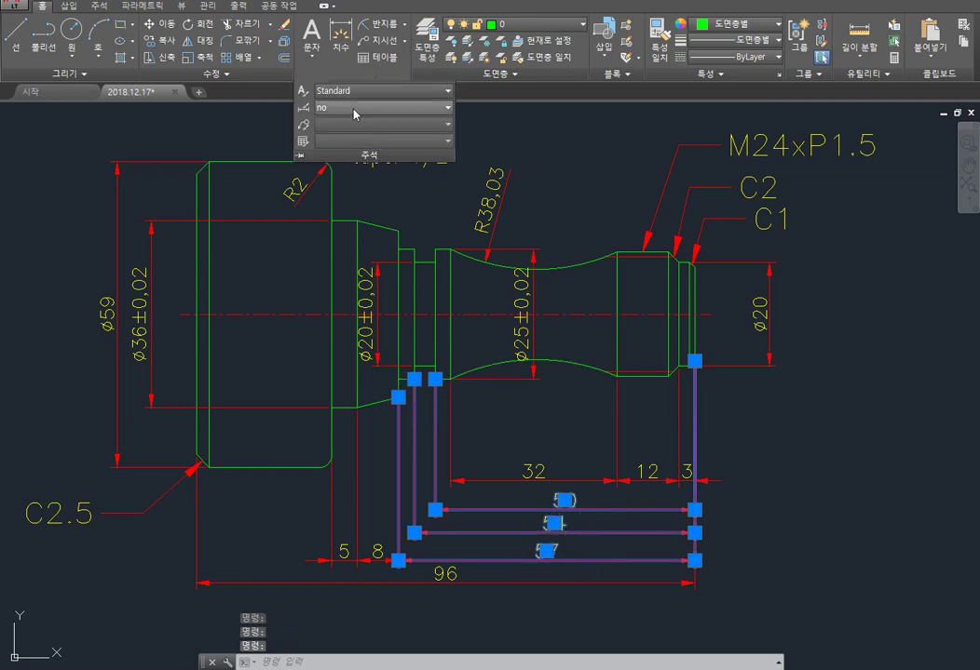
{"action": "left_click", "coordinate": [391, 107]}
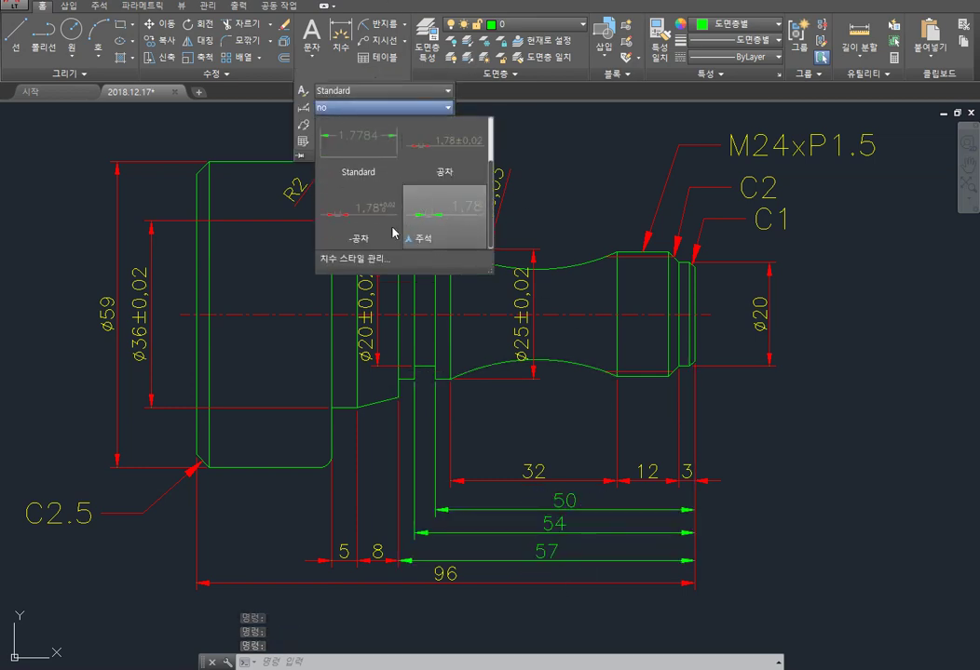
{"action": "left_click", "coordinate": [354, 216]}
{"action": "key", "text": "Escape"}
{"action": "key", "text": "Escape"}
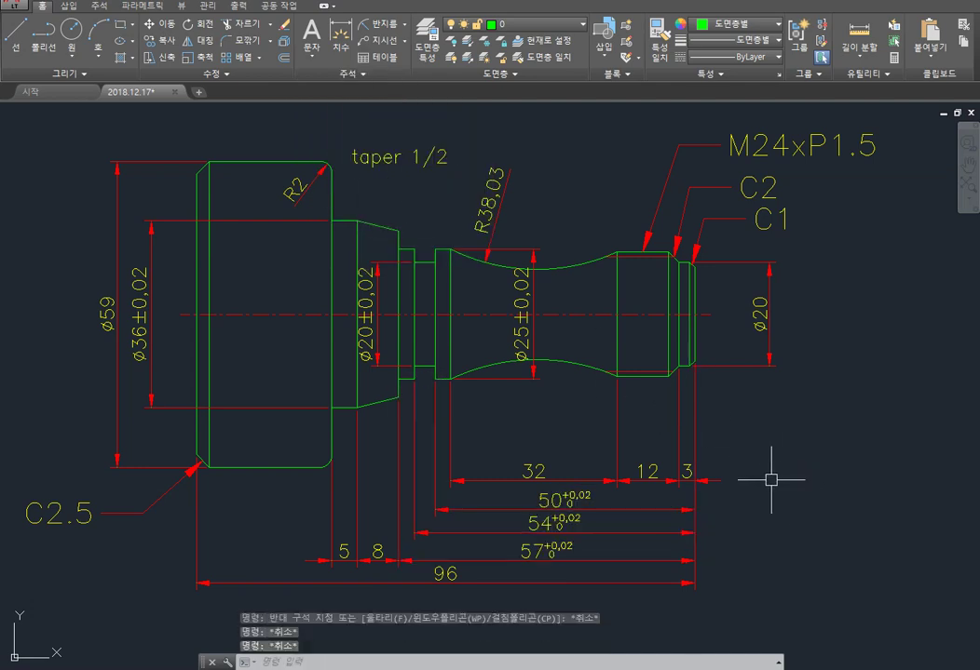
{"action": "scroll", "coordinate": [766, 448], "scroll_direction": "down", "scroll_amount": 4}
{"action": "scroll", "coordinate": [722, 389], "scroll_direction": "up", "scroll_amount": 7}
{"action": "scroll", "coordinate": [715, 328], "scroll_direction": "down", "scroll_amount": 3}
{"action": "middle_click_drag", "start_coordinate": [716, 329], "coordinate": [696, 306]}
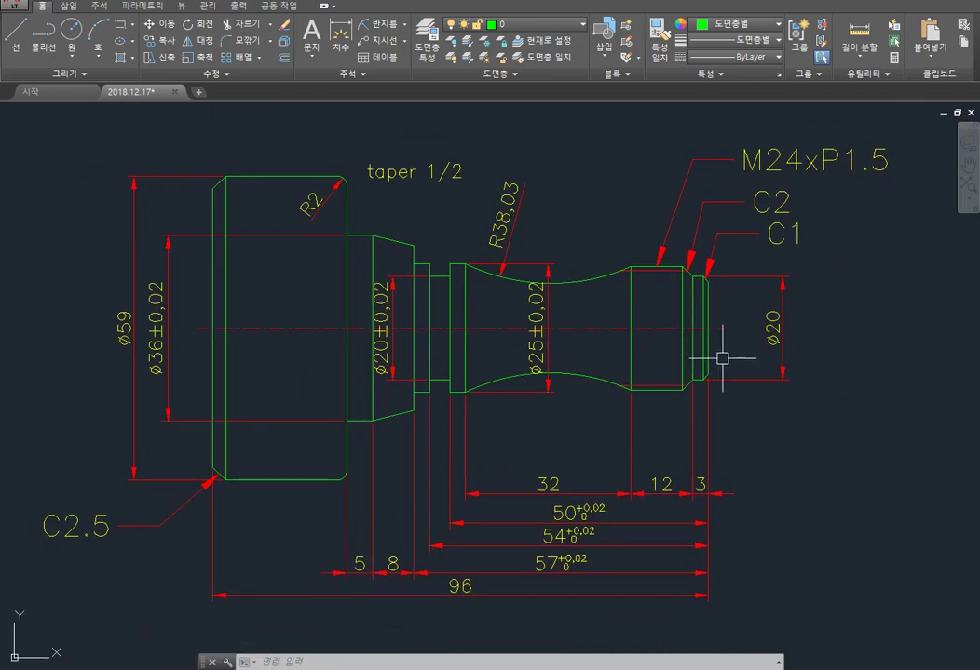